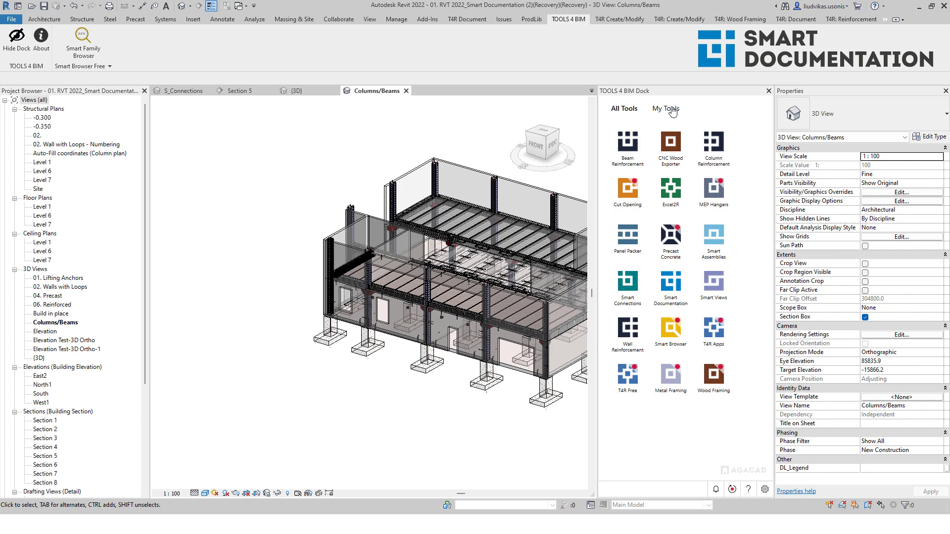
Browse the Newsroom articles in the TOOLS 4 BIM Dock and close the Newsroom.
left_click(716, 489)
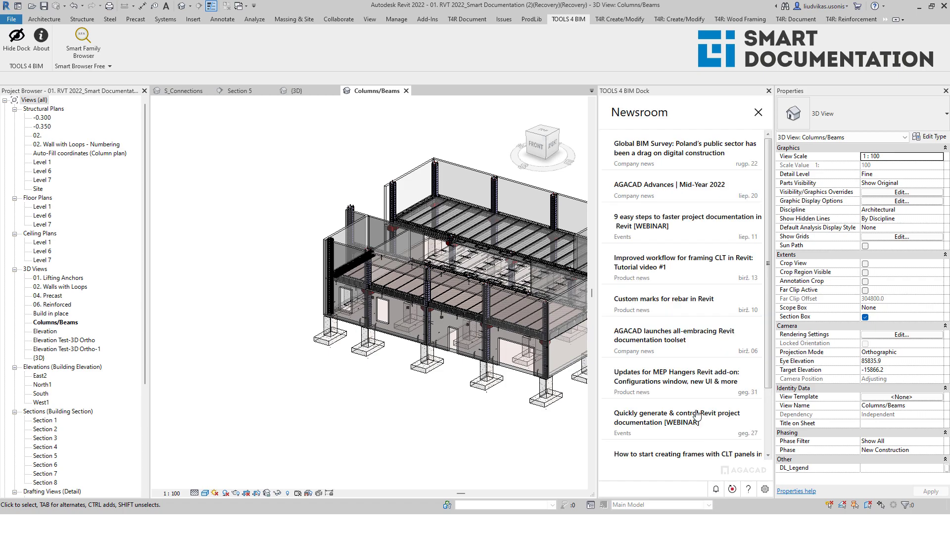
scroll(681, 280, "down", 2)
scroll(682, 280, "up", 2)
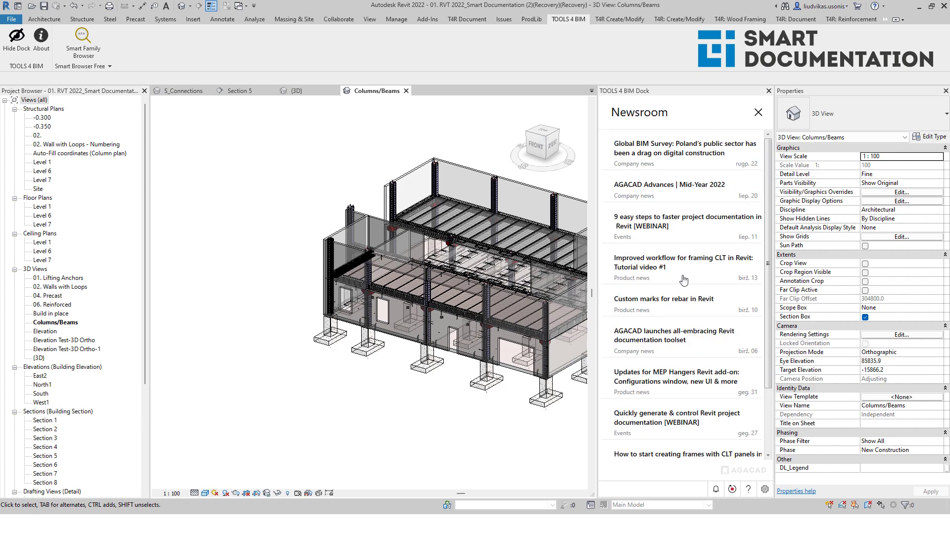
left_click(758, 117)
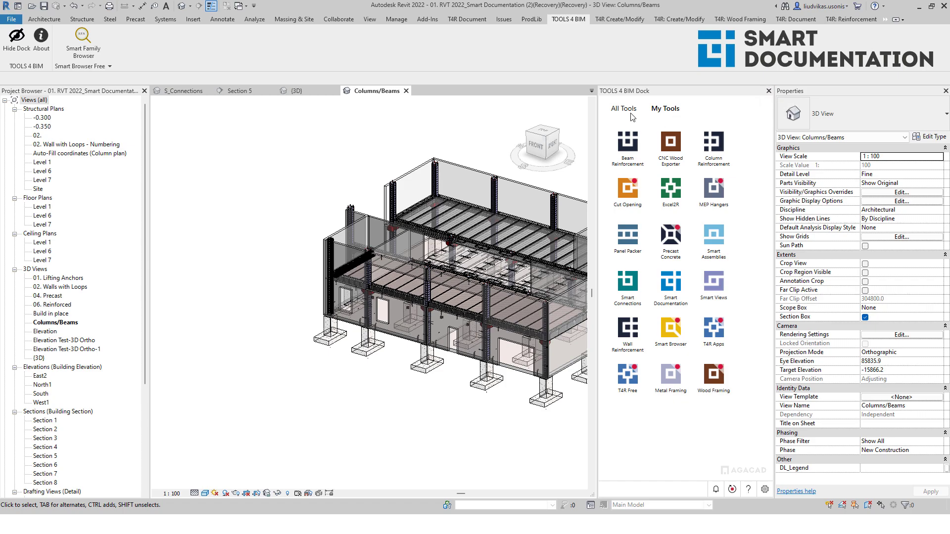
Close the TOOLS 4 BIM Dock and detach the Smart Documentation tool group so it floats over the Columns/Beams view.
left_click(769, 91)
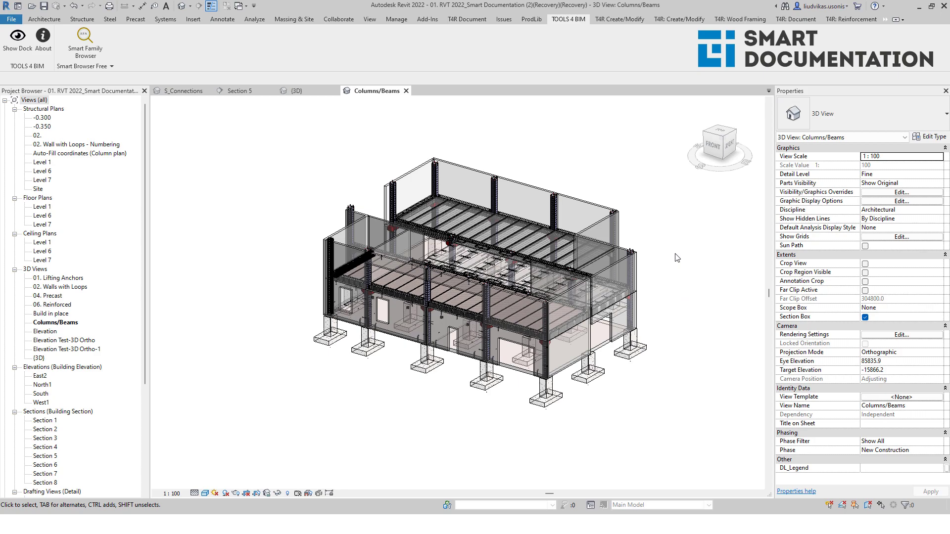
scroll(671, 247, "up", 3)
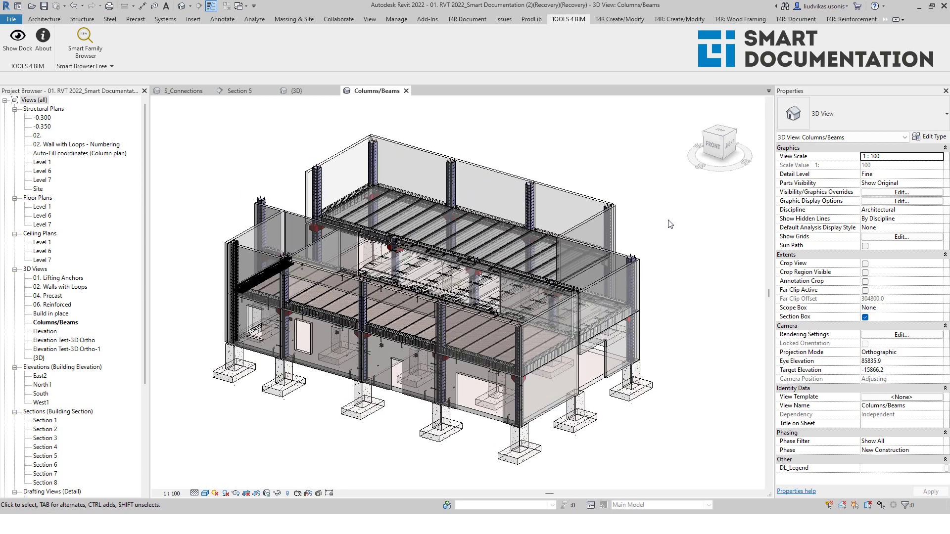
left_click(456, 22)
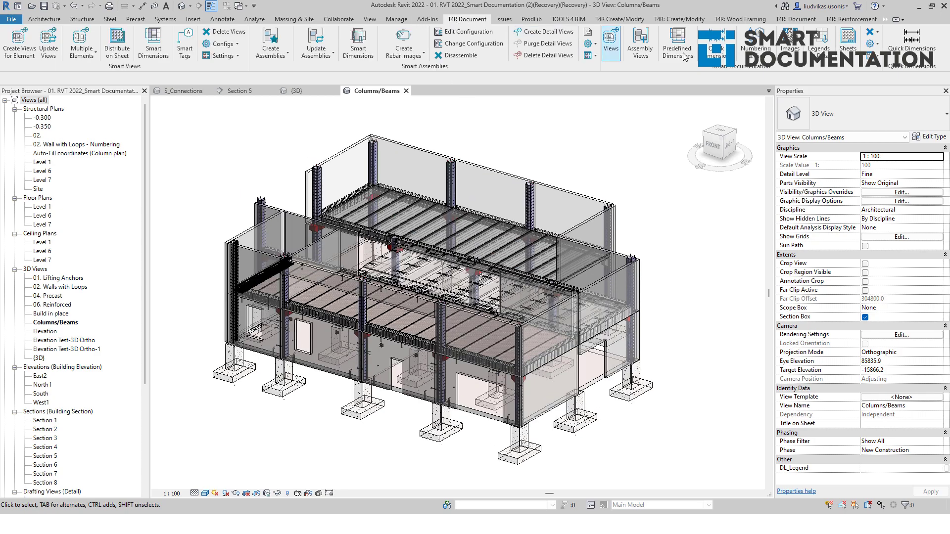
left_click_drag(703, 86, 467, 106)
Select all instances of the structural foundation type and temporarily isolate them in the Columns/Beams view.
scroll(418, 250, "down", 4)
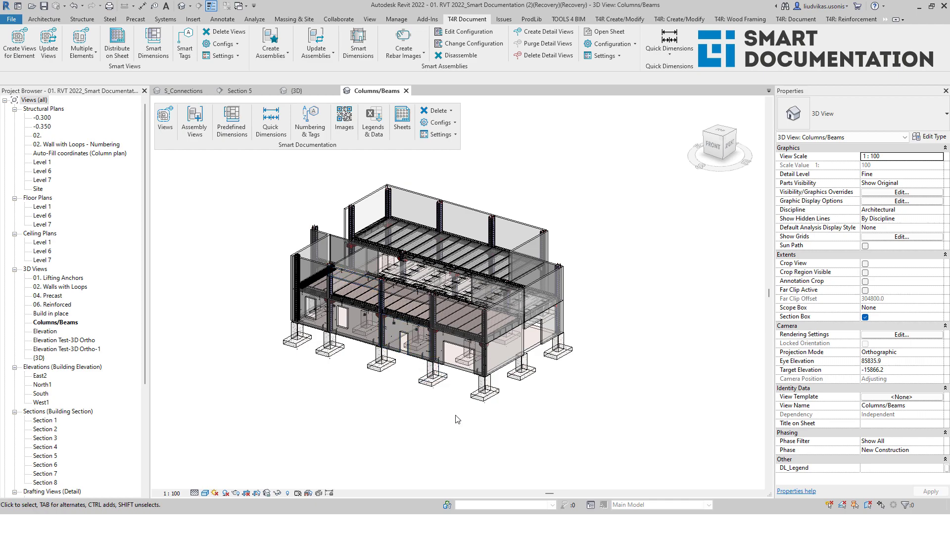
scroll(463, 420, "up", 4)
left_click(493, 371)
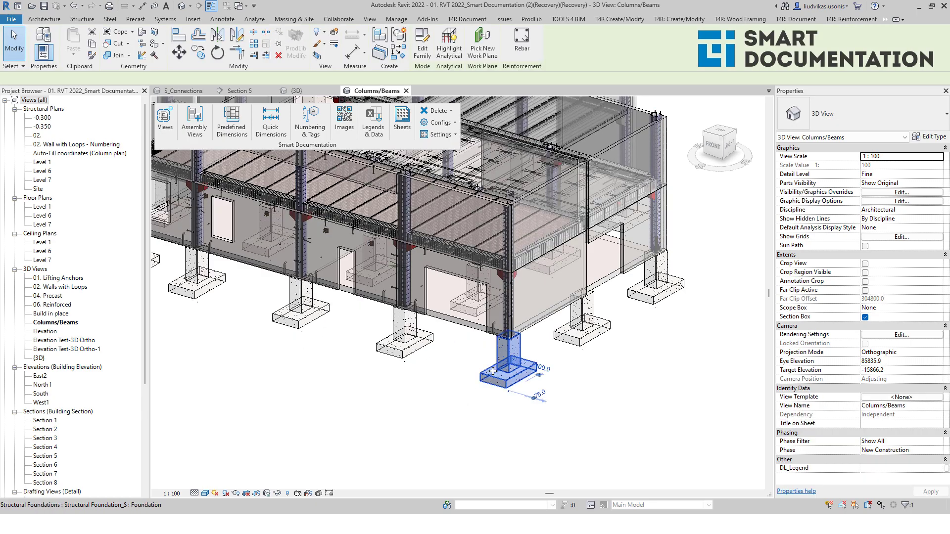
key("s")
key("a")
scroll(493, 372, "down", 4)
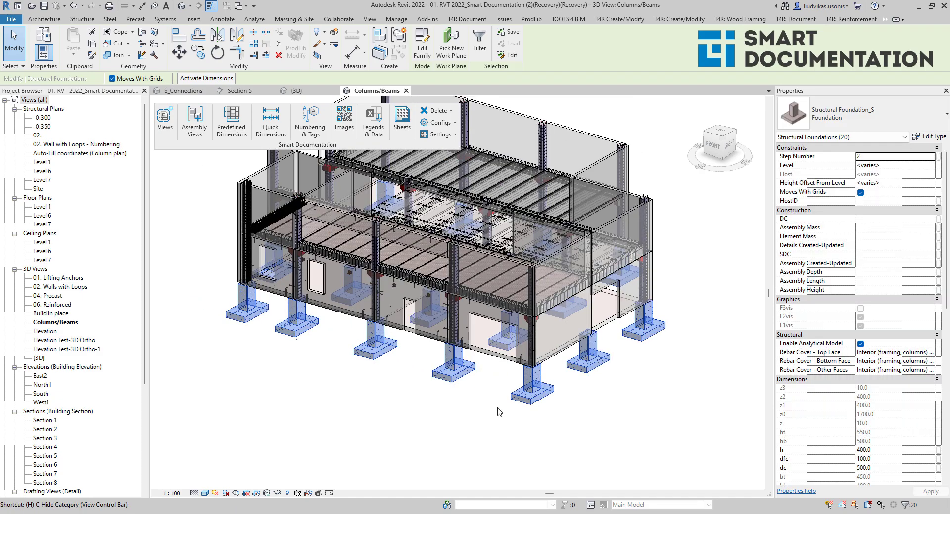
key("i")
key("Escape")
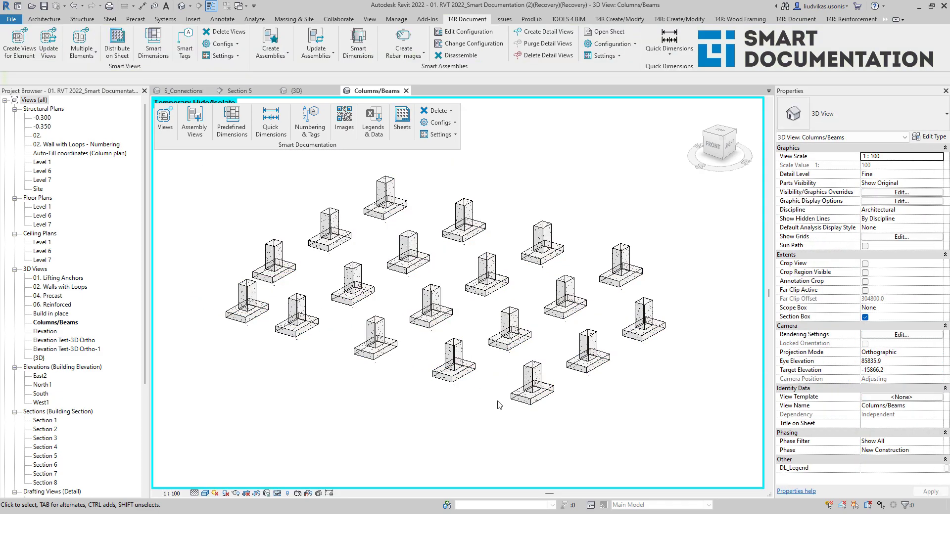
Set the Mark of the front corner foundation to 1.
scroll(497, 407, "up", 3)
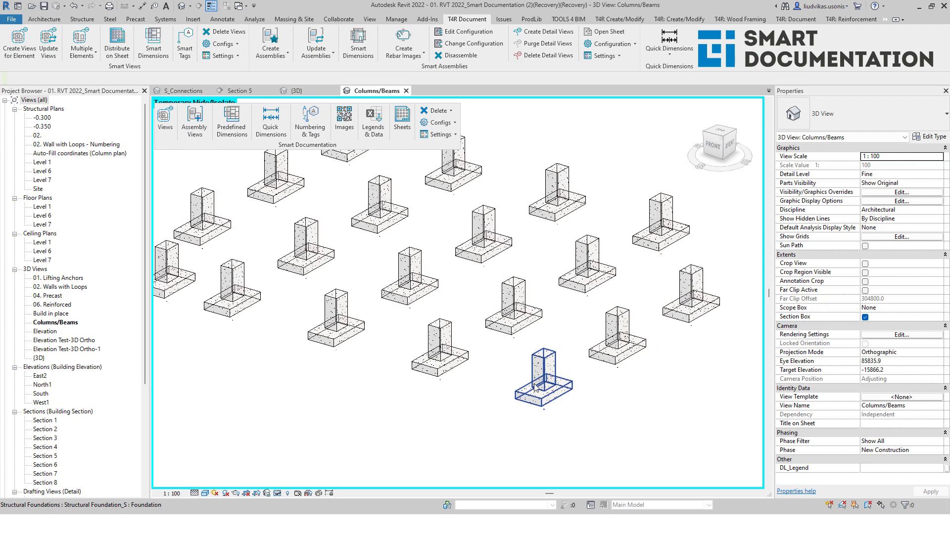
left_click(534, 384)
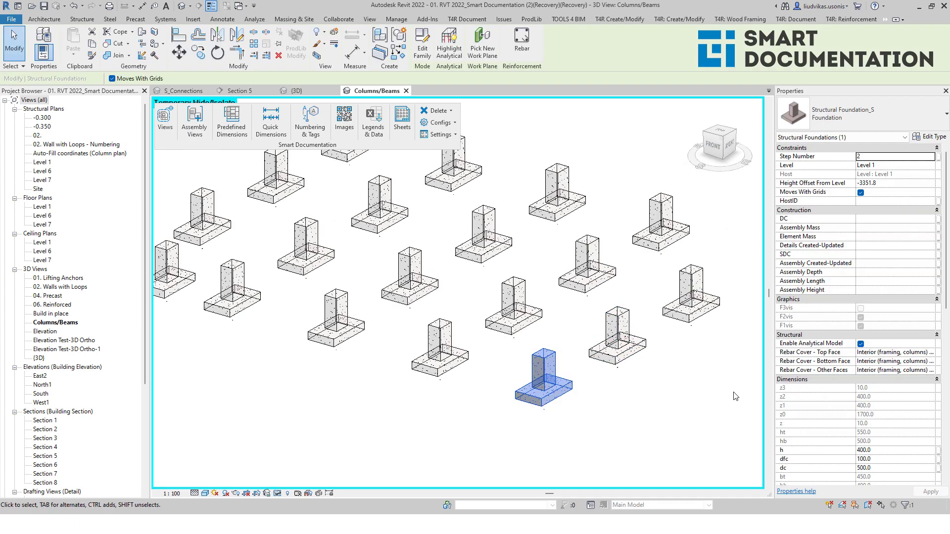
scroll(826, 416, "down", 10)
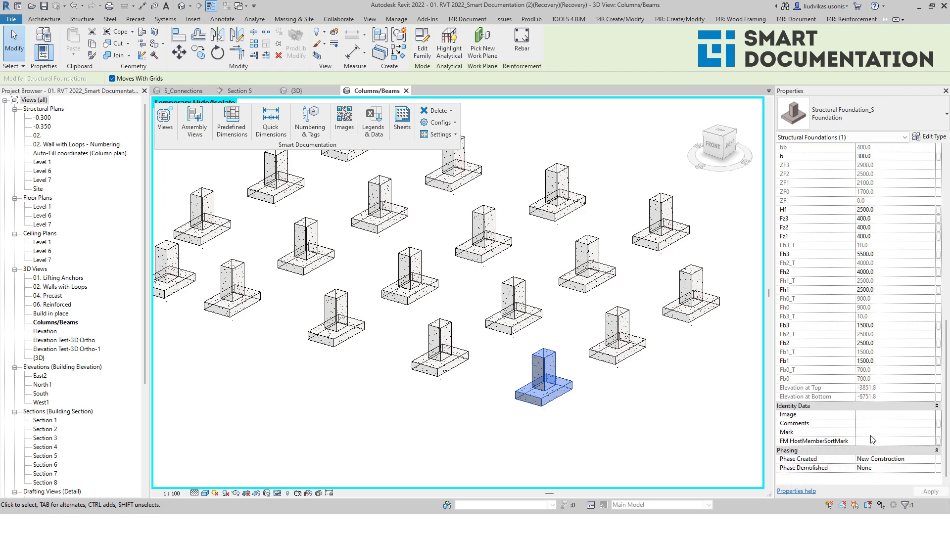
left_click(874, 435)
left_click(891, 432)
key("Escape")
key("Escape")
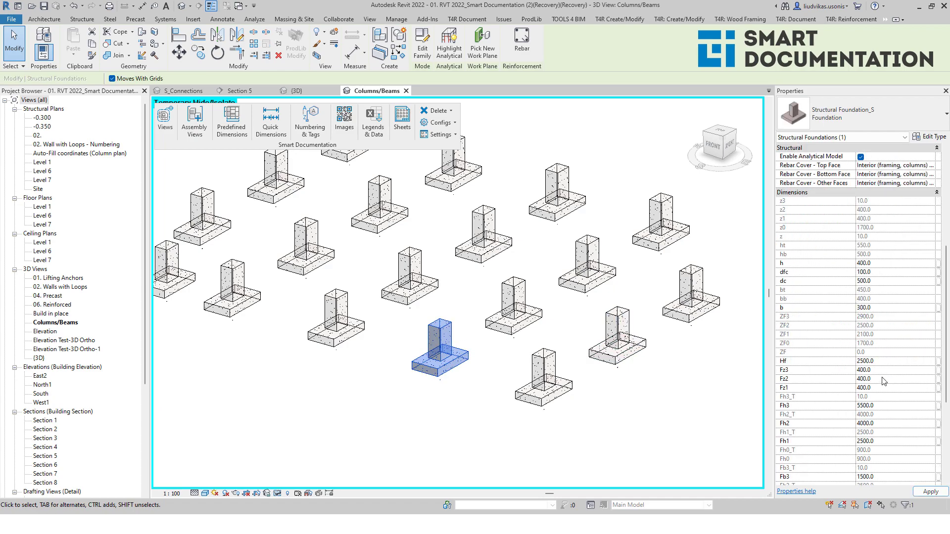
Enter a Mark for the foundation next to the front corner one and select the third foundation in that row.
scroll(888, 431, "down", 5)
scroll(879, 458, "down", 1)
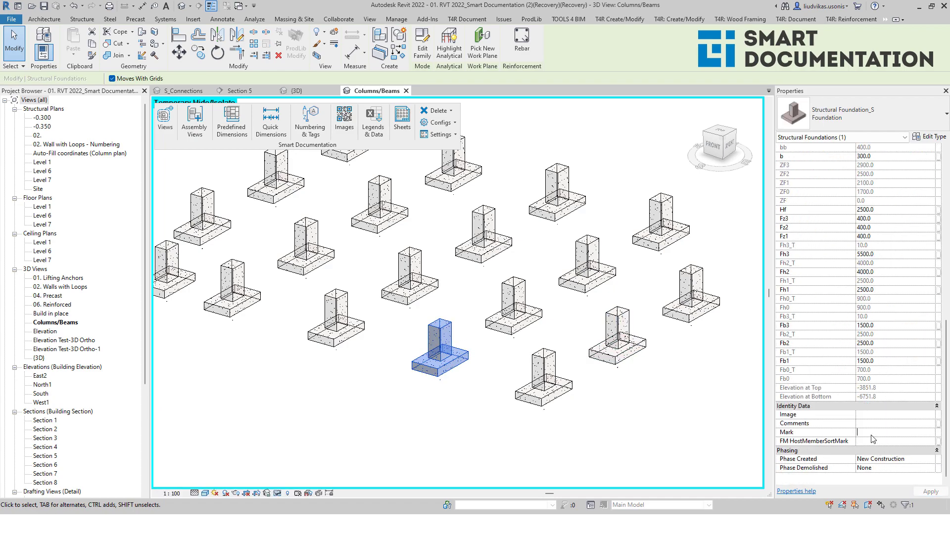
left_click(340, 360)
left_click(341, 350)
middle_click_drag(341, 350, 435, 374)
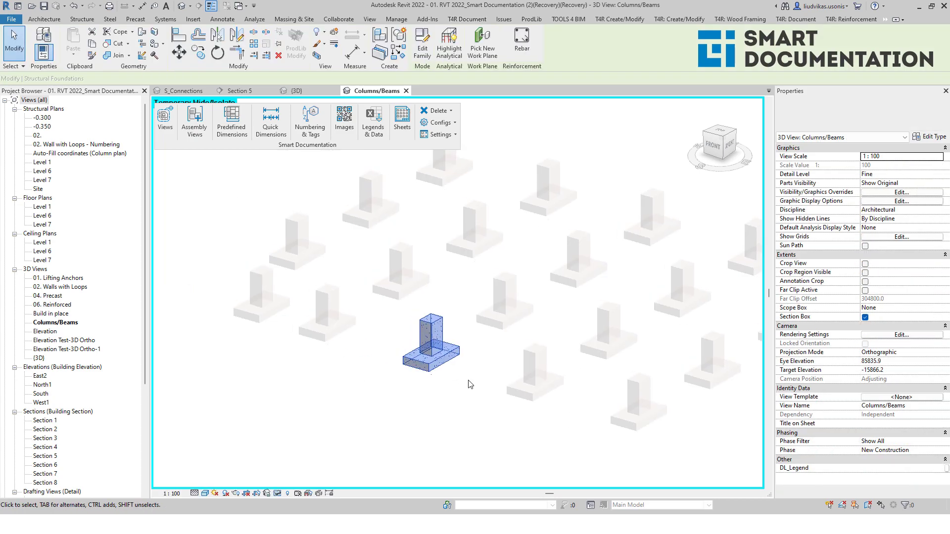
Clear the Mark values of the front corner foundation and the one beside it, and deselect.
middle_click_drag(668, 345, 624, 302)
left_click(596, 357)
scroll(819, 395, "down", 10)
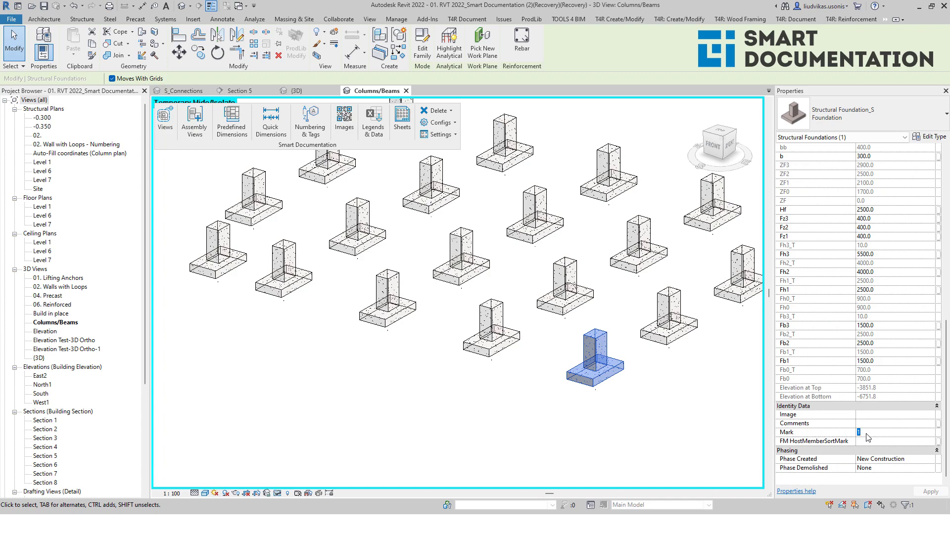
key("BackSpace")
left_click(490, 354)
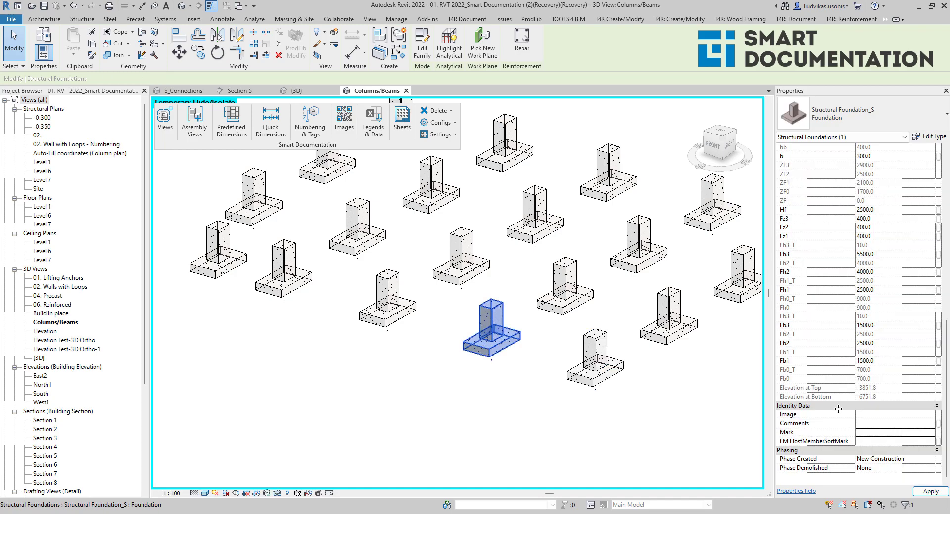
left_click(889, 434)
key("BackSpace")
left_click(499, 407)
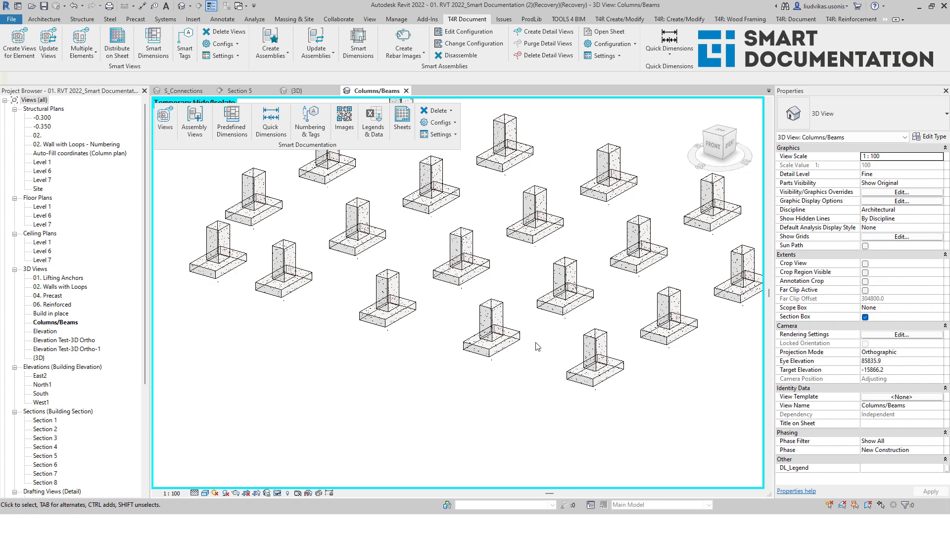
Examine the isolated foundations, starting with those along the front row.
scroll(520, 369, "up", 2)
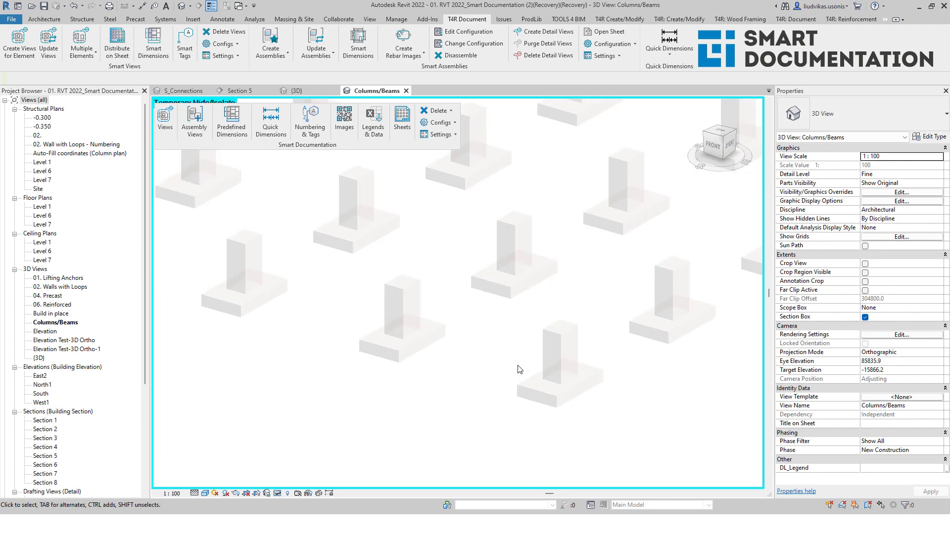
scroll(519, 369, "down", 2)
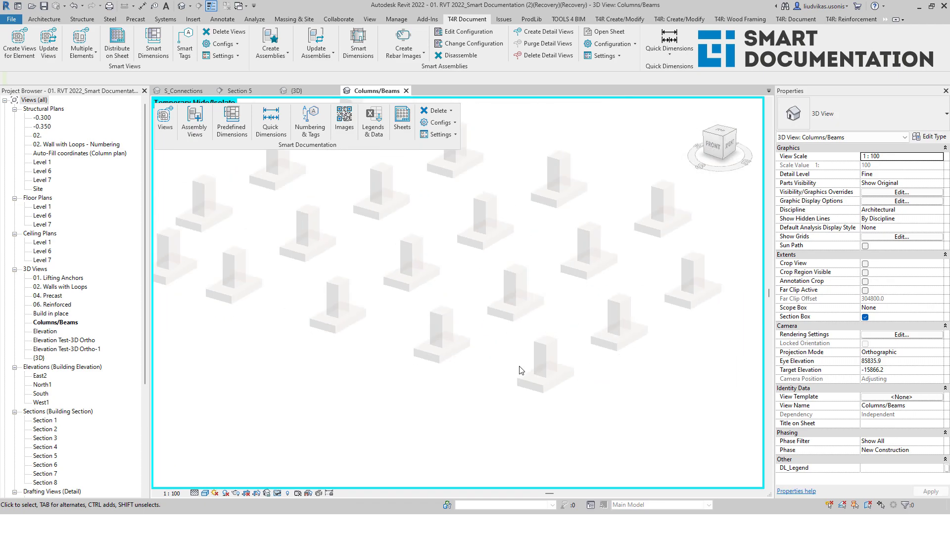
left_click(538, 383)
left_click(441, 342)
middle_click_drag(398, 372, 409, 382)
left_click(409, 383)
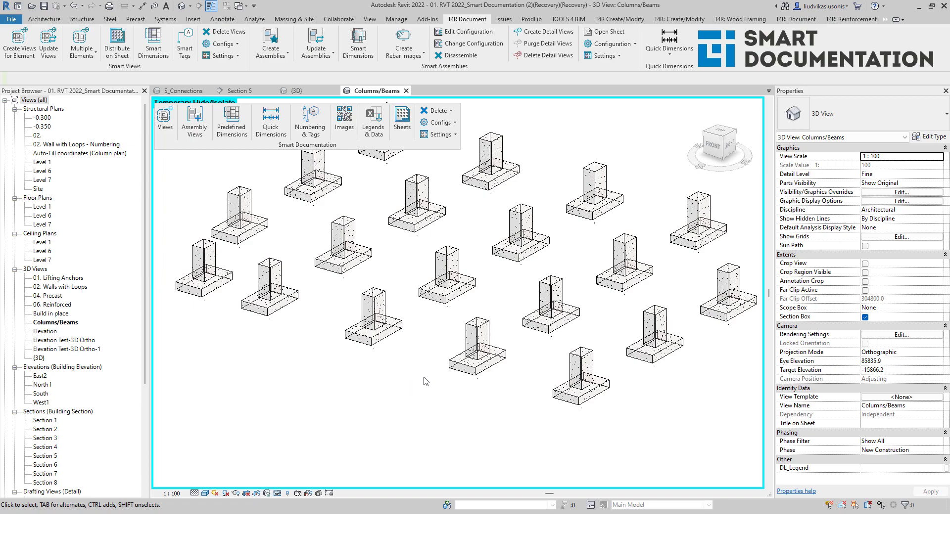
scroll(431, 382, "down", 2)
scroll(515, 390, "up", 2)
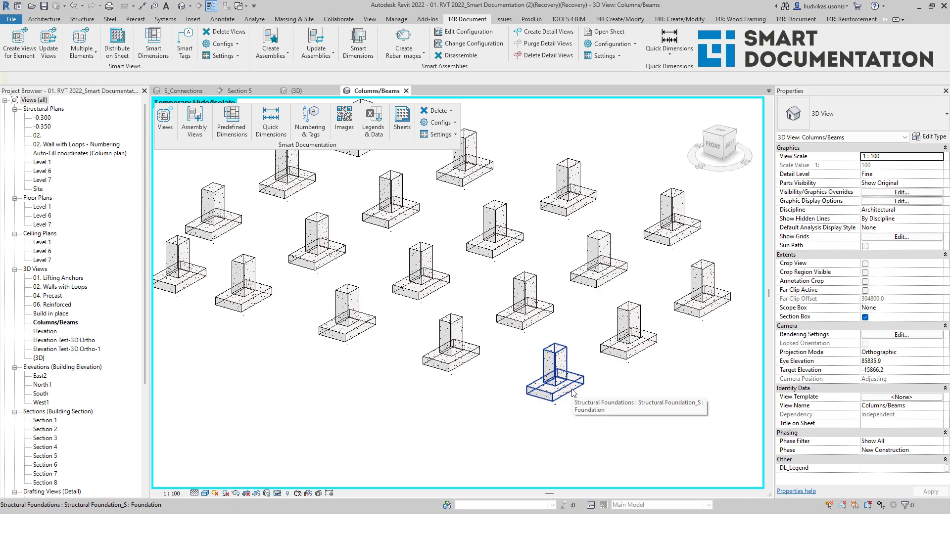
scroll(432, 341, "down", 2)
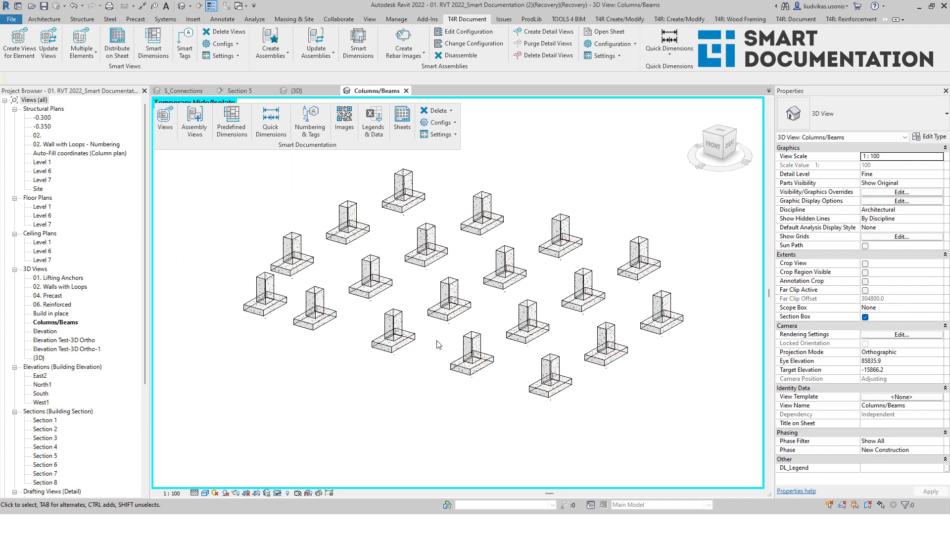
Reset the temporary hide/isolate to bring back the whole building, dismissing the save reminder without saving.
left_click(278, 493)
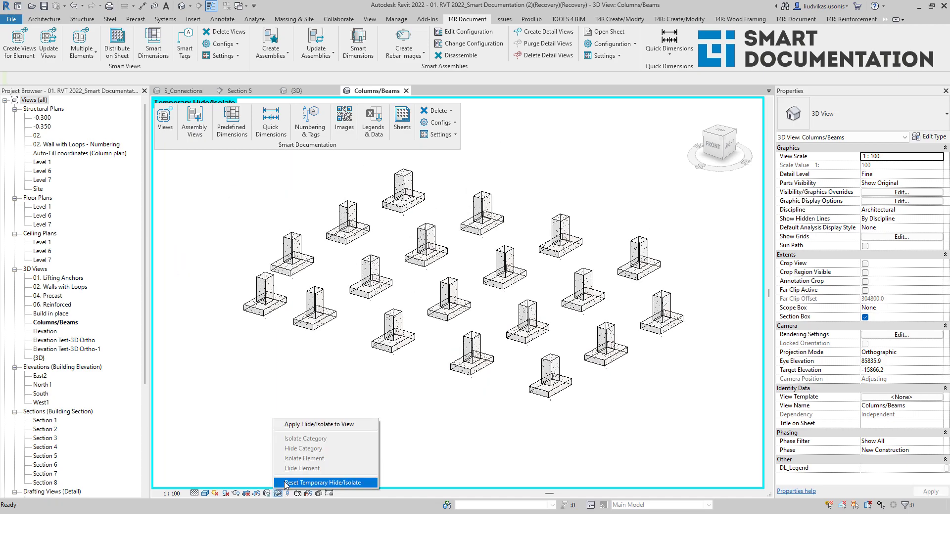
left_click(286, 483)
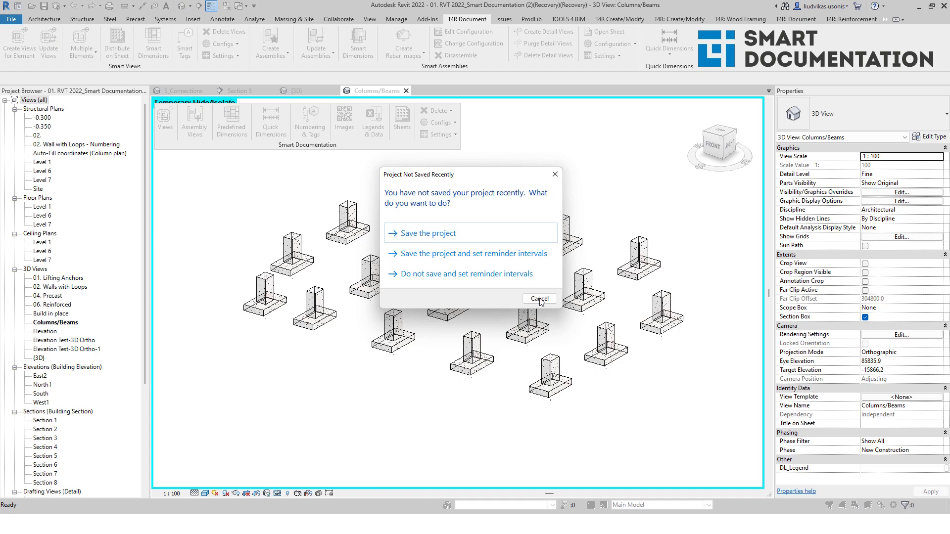
left_click(539, 299)
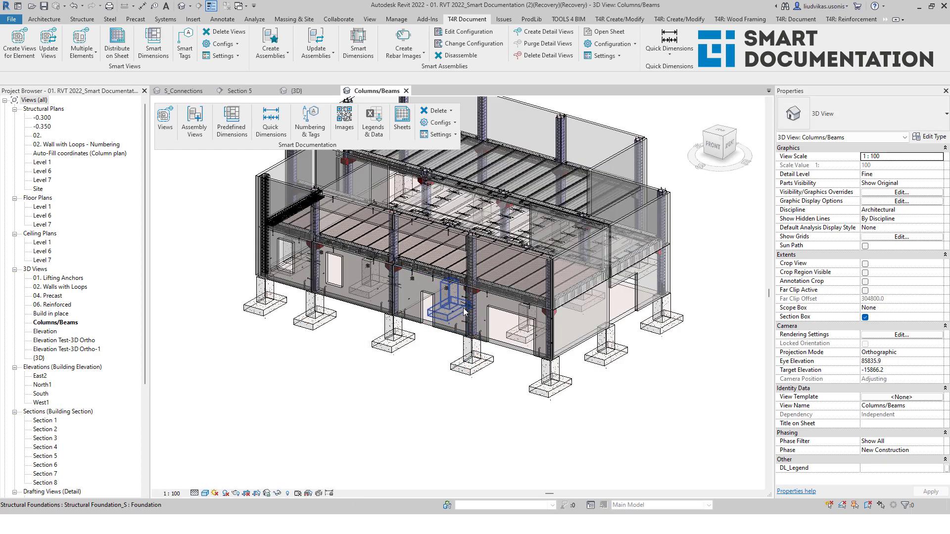
Inspect the precast columns, beams and their reinforcement up close and in the overall building model.
scroll(465, 324, "up", 5)
middle_click_drag(338, 273, 469, 265)
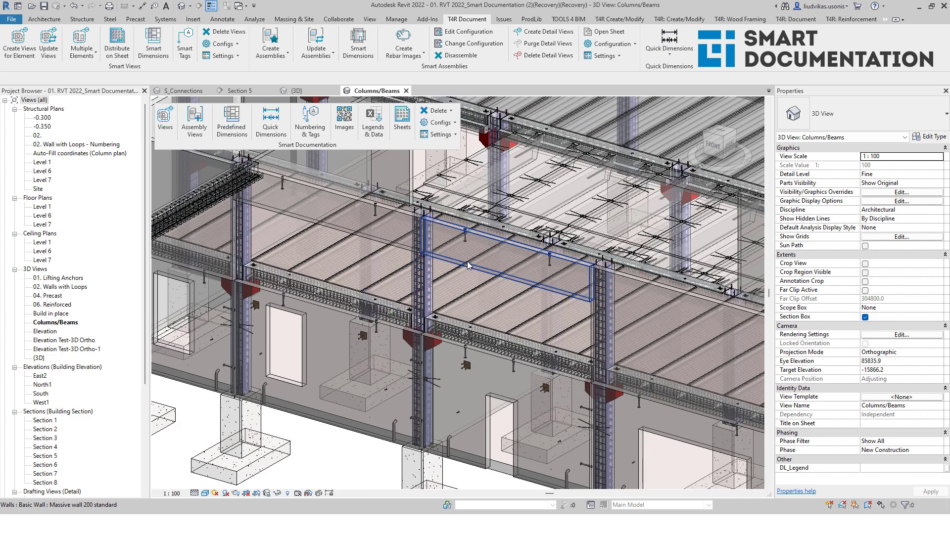
scroll(436, 308, "up", 3)
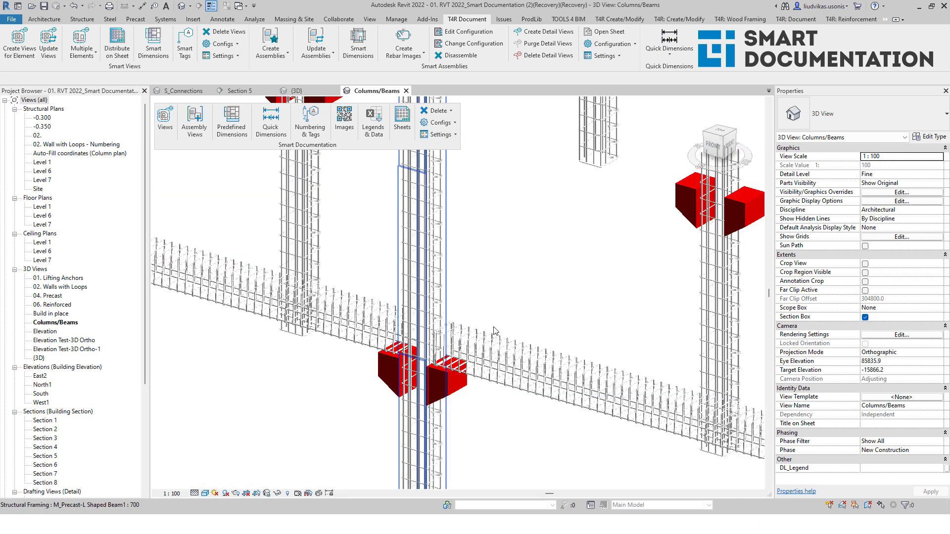
scroll(504, 323, "down", 4)
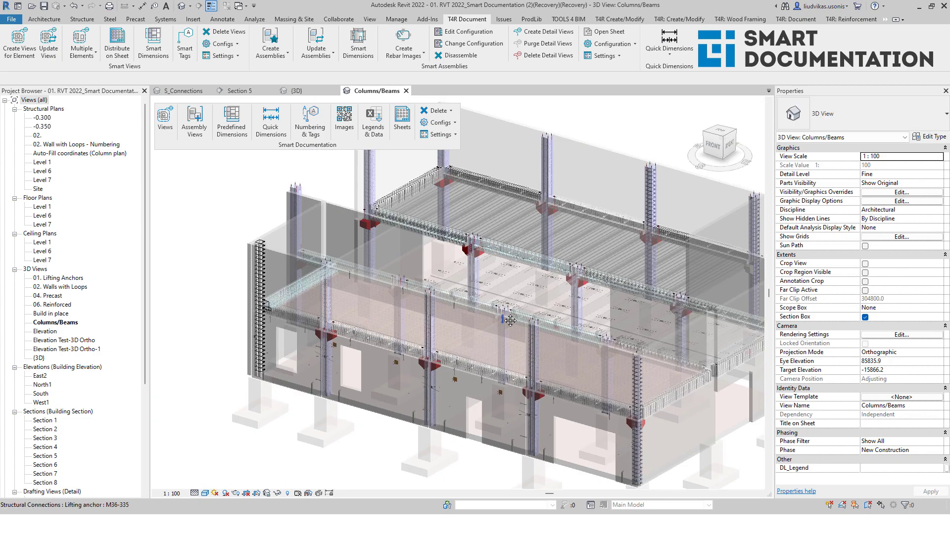
scroll(504, 318, "down", 2)
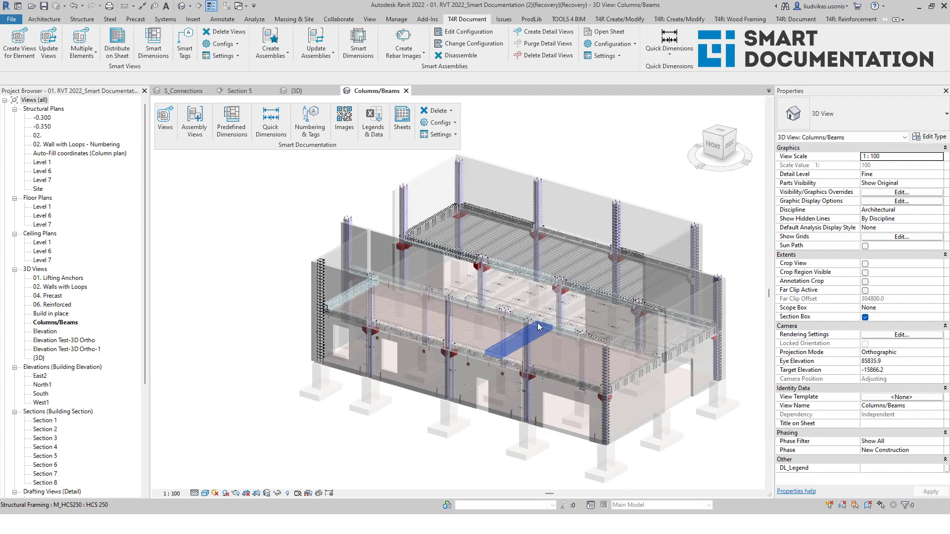
middle_click_drag(530, 353, 490, 347)
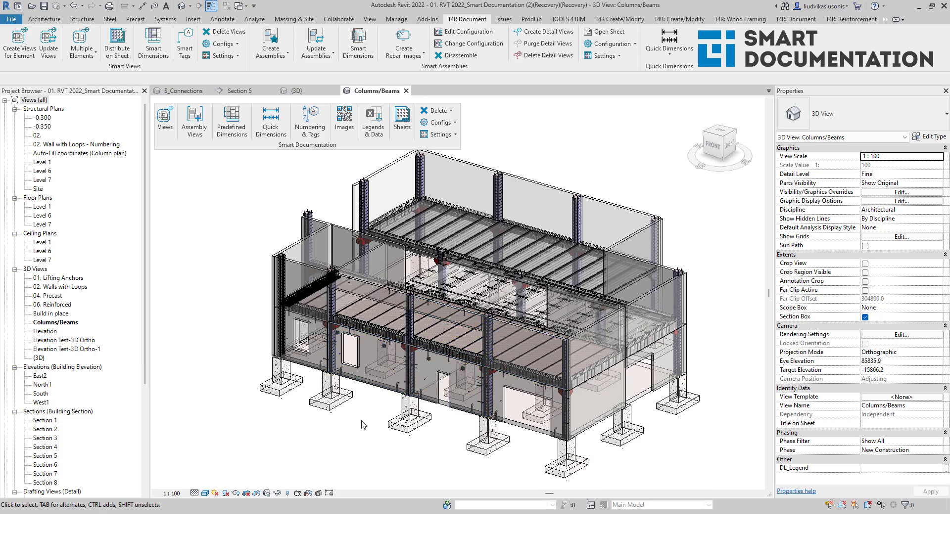
Select one front-row foundation and extend the selection to all matching structural foundations.
scroll(409, 431, "up", 2)
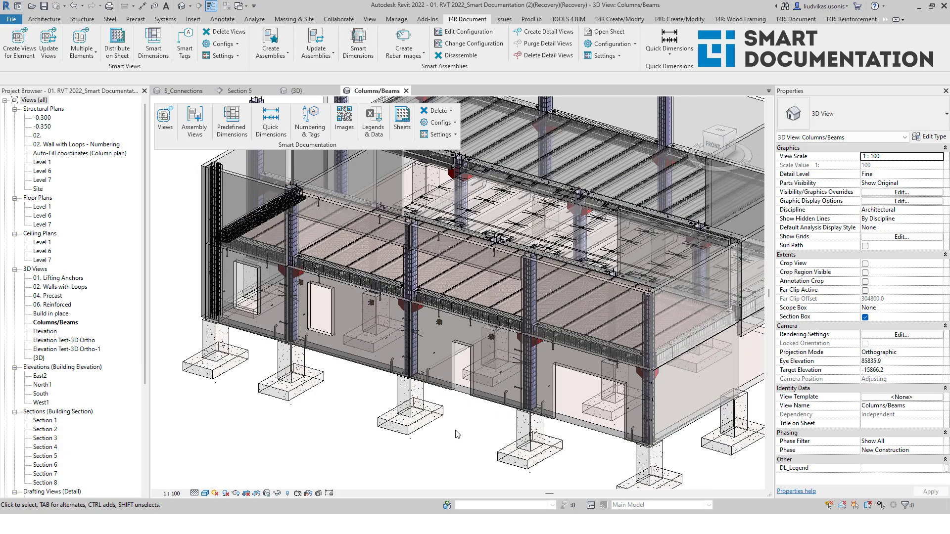
middle_click_drag(490, 427, 458, 399)
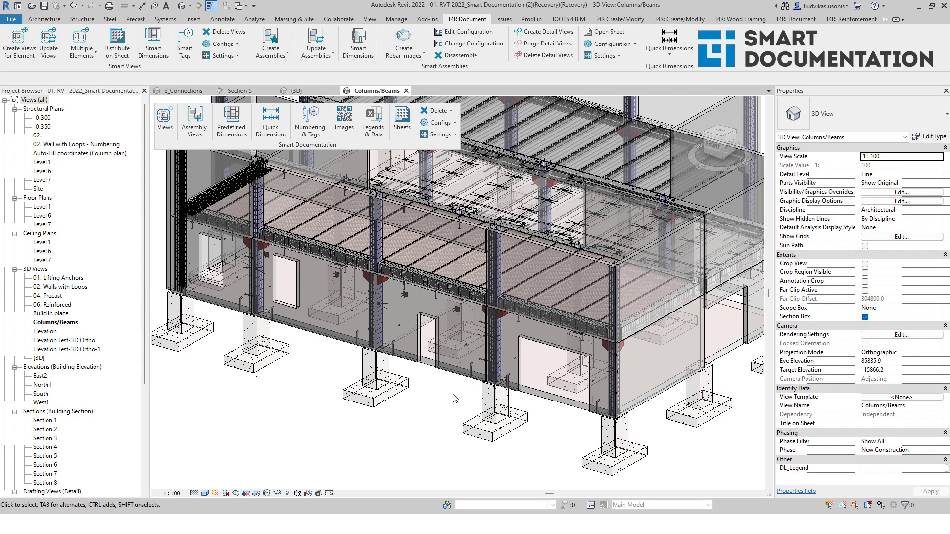
left_click(499, 417)
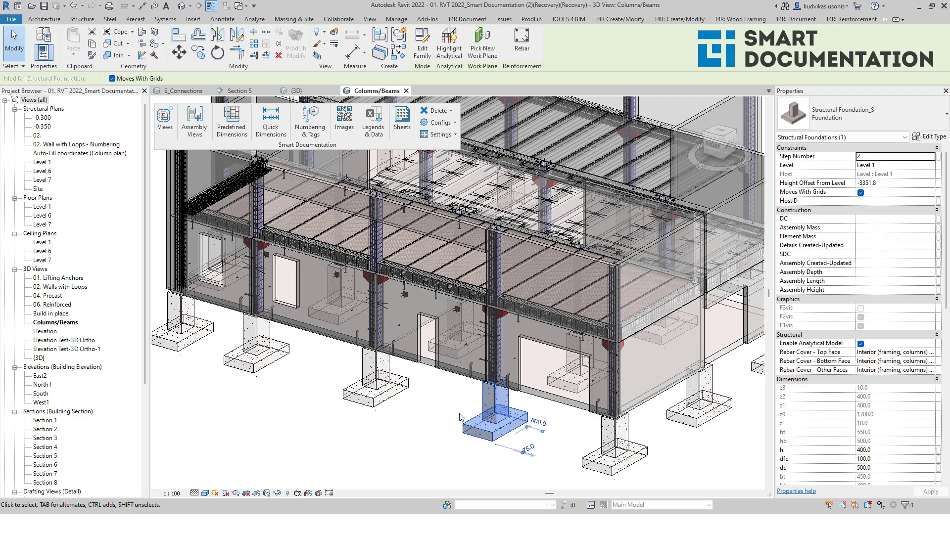
key("s")
key("a")
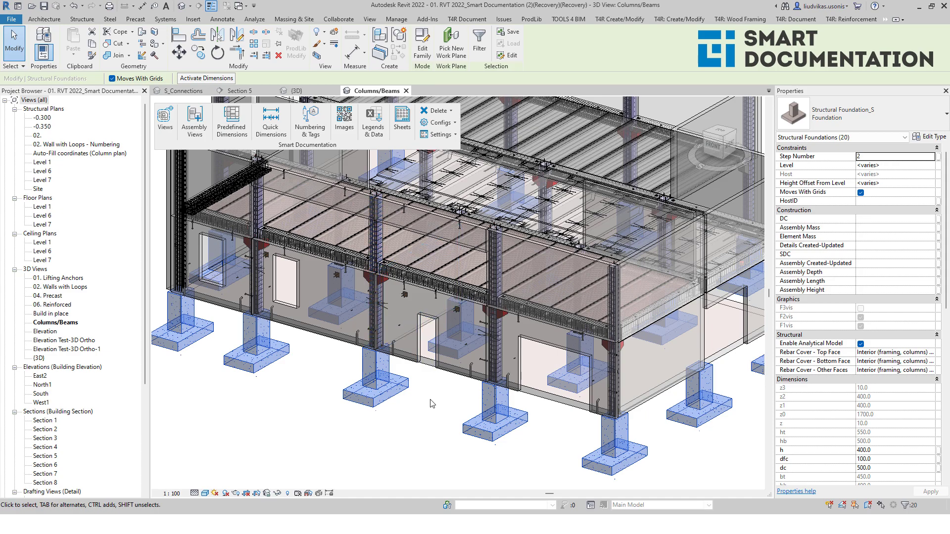
Start Element Numbering for the selected foundations with Mark as the parameter that receives the calculated values.
left_click(310, 121)
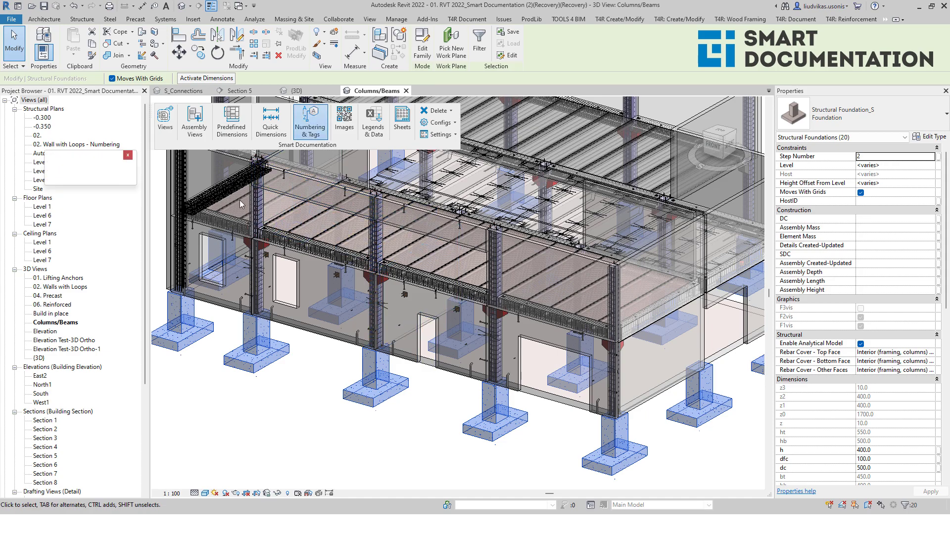
scroll(218, 210, "down", 2)
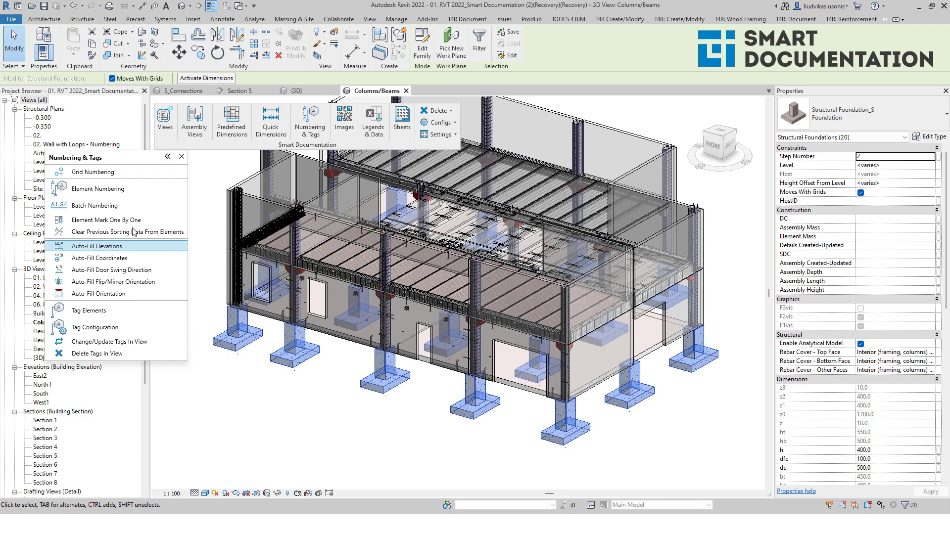
left_click(130, 194)
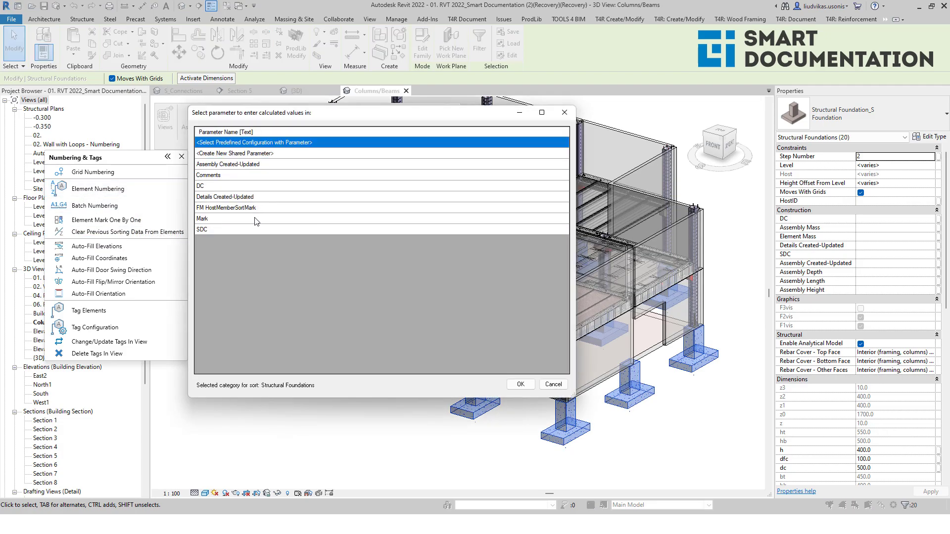
left_click(256, 219)
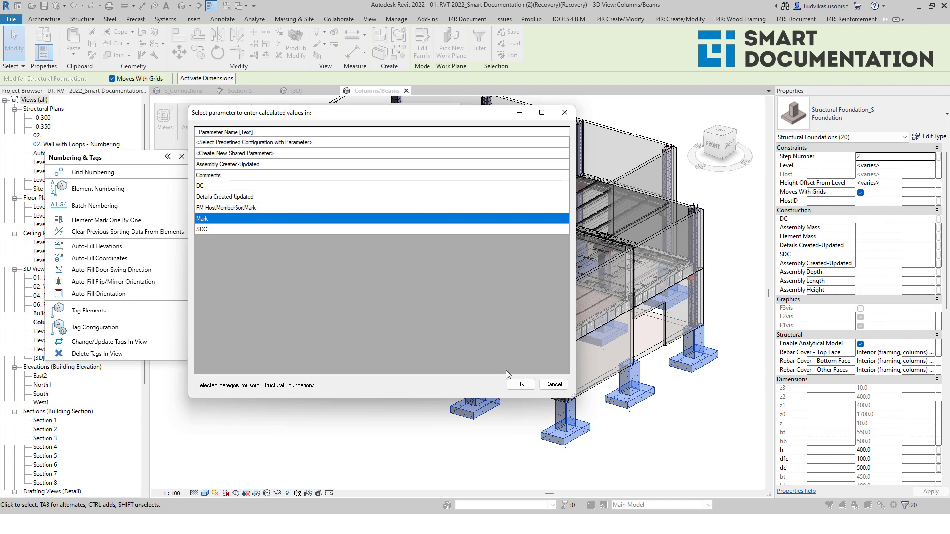
left_click(521, 384)
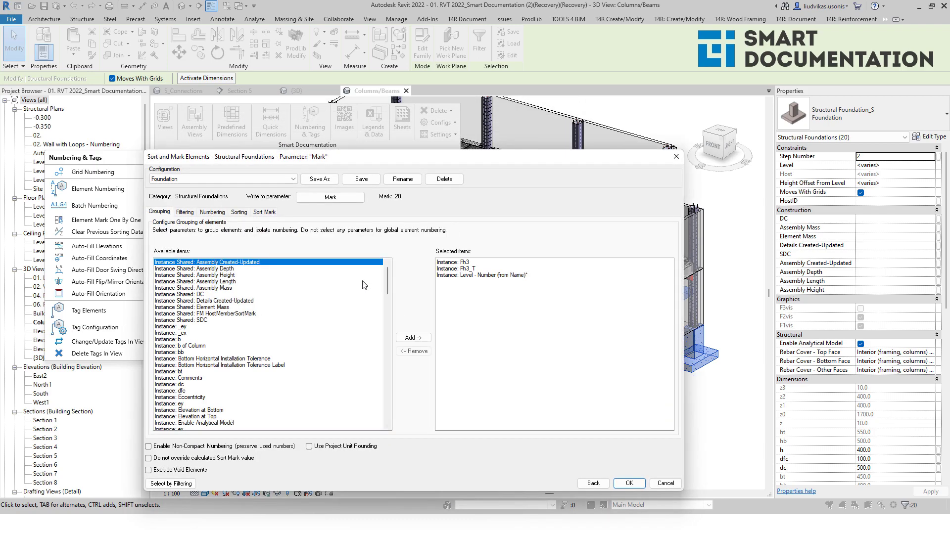
Append Element position -Y and Element position -X to the Foundation configuration's sort mark composition and run the numbering.
left_click(264, 212)
left_click_drag(451, 159, 442, 94)
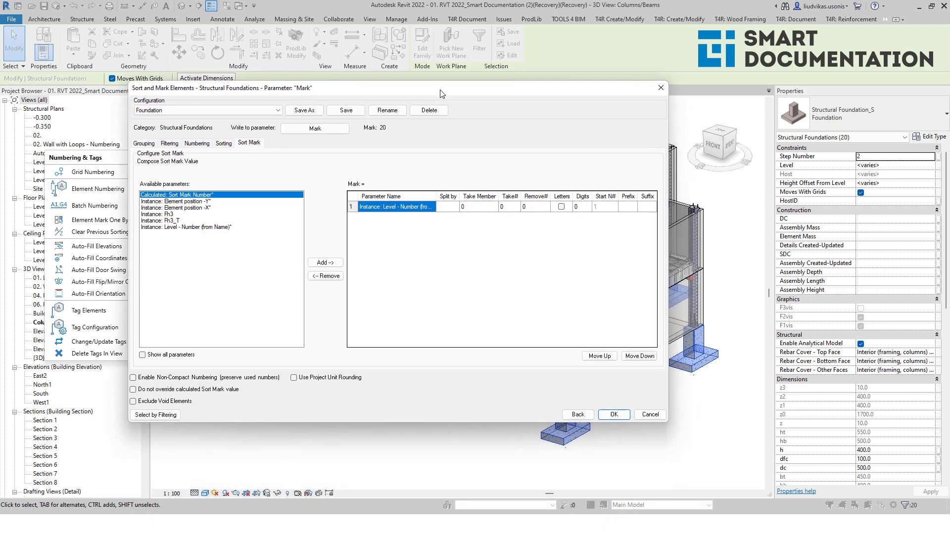
left_click(254, 202)
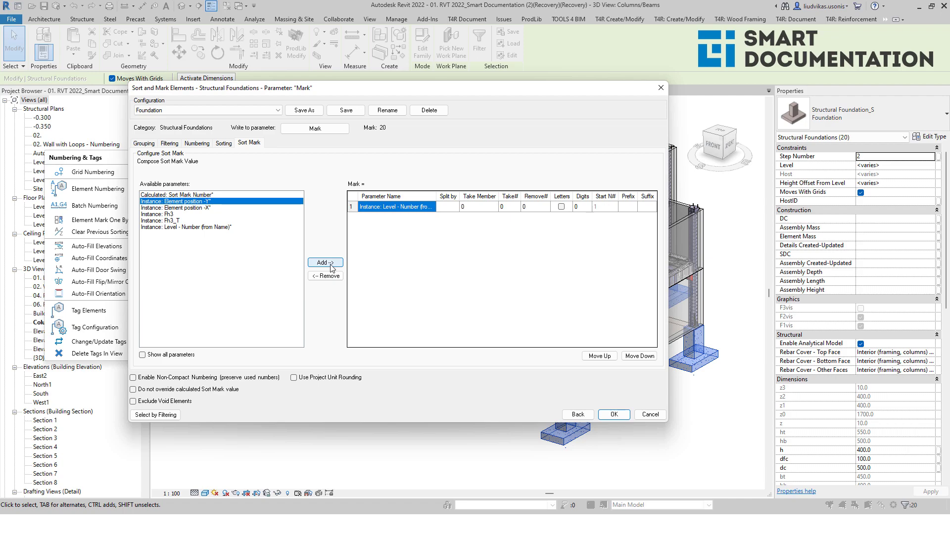
left_click(330, 264)
left_click(188, 208)
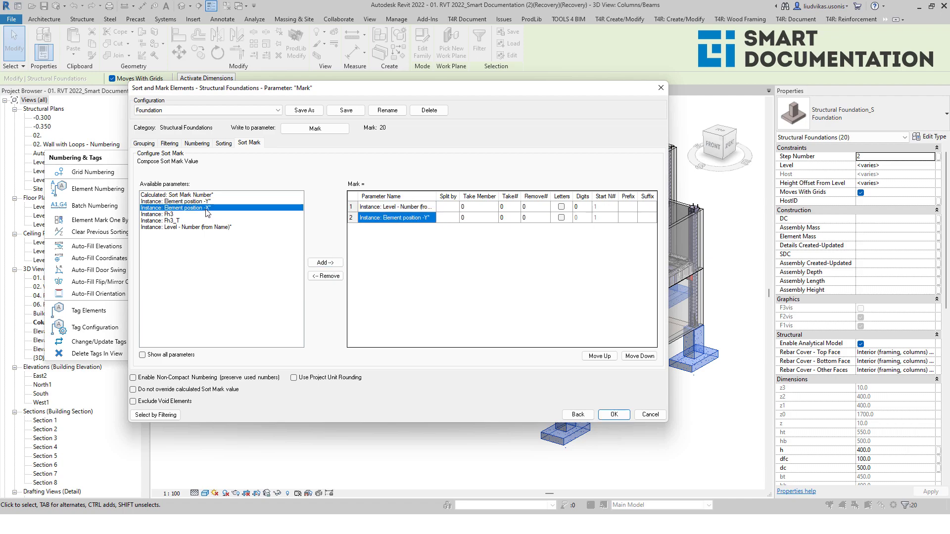
left_click(325, 263)
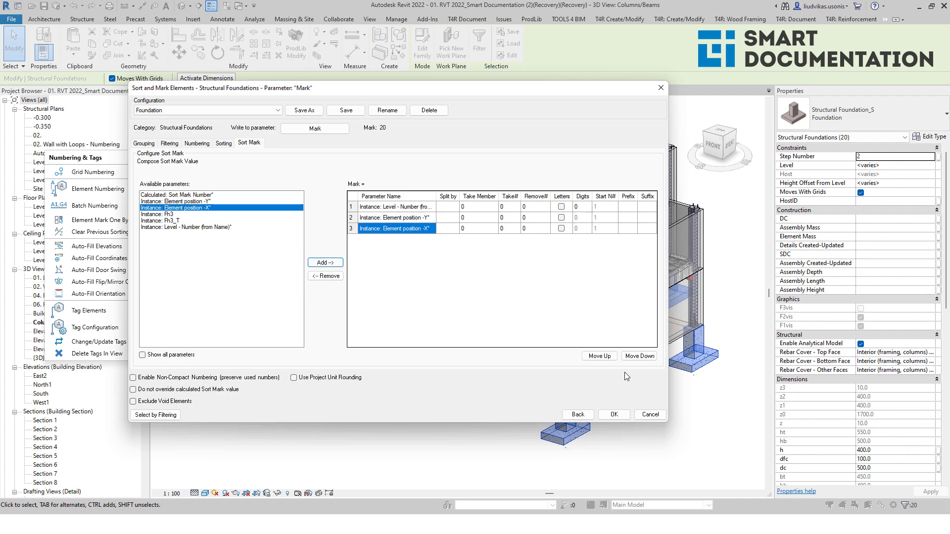
left_click(615, 415)
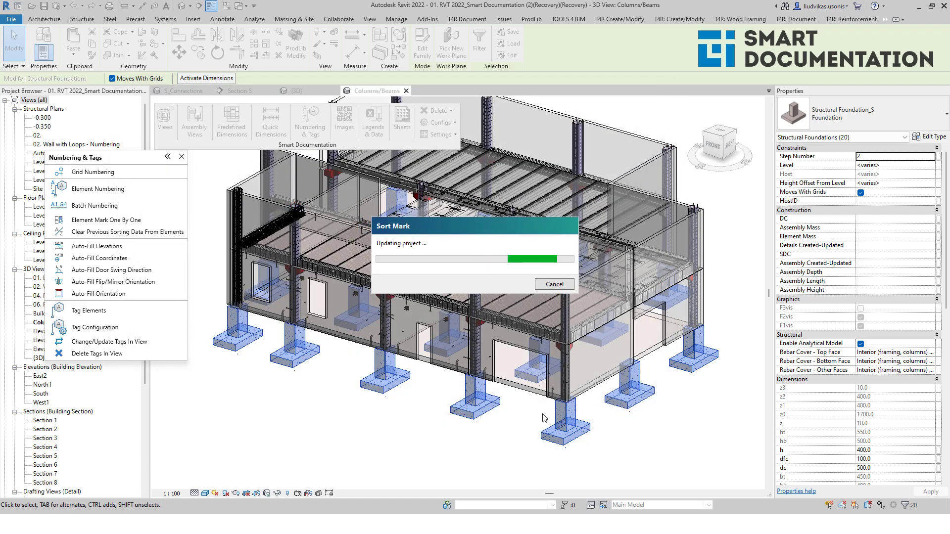
left_click(188, 282)
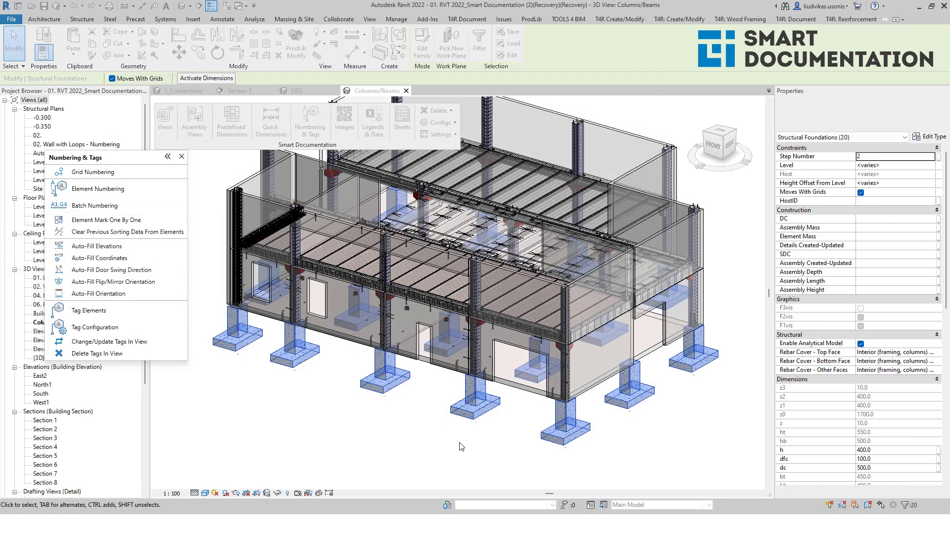
Select all matching foundations again and temporarily isolate them in the 3D view.
scroll(471, 381, "up", 4)
left_click(471, 381)
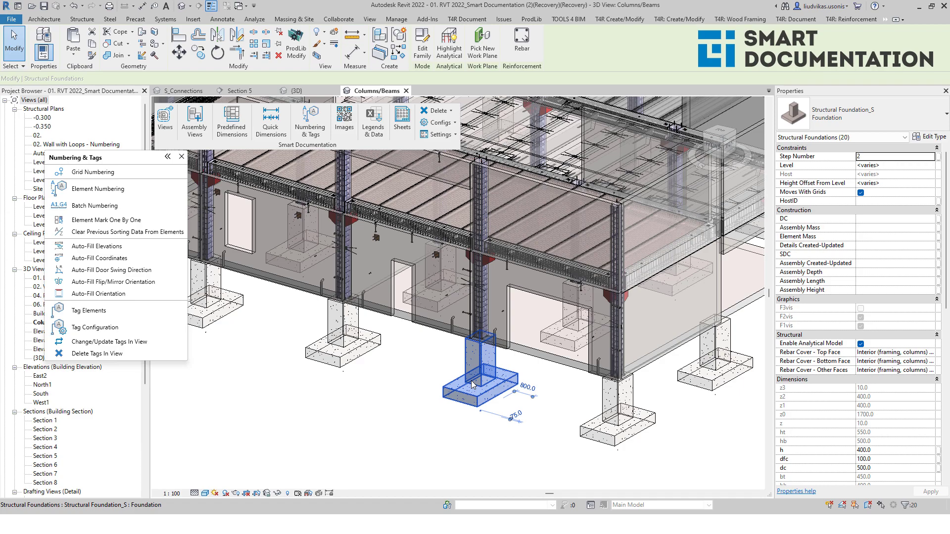
key("s")
key("a")
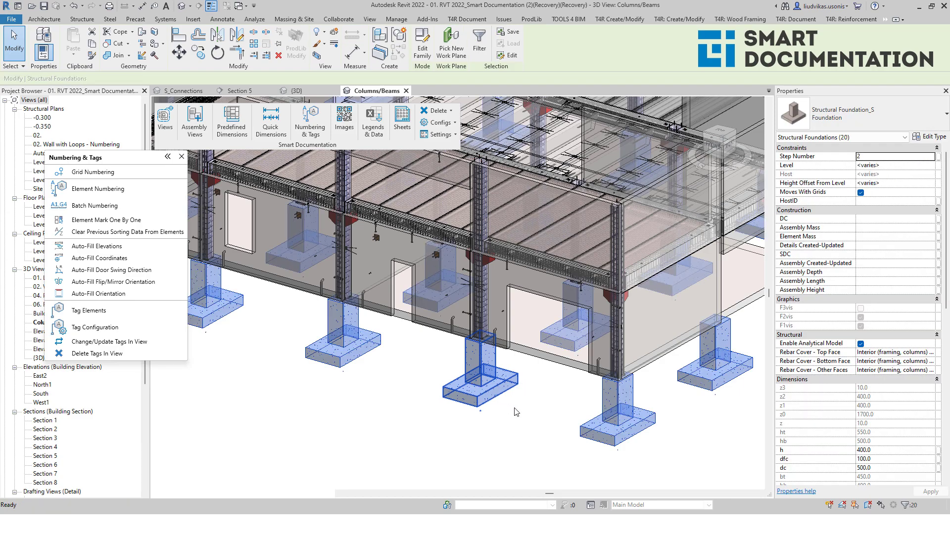
key("h")
key("i")
key("Escape")
Check the Mark values of several isolated foundations, one after another.
scroll(845, 391, "down", 5)
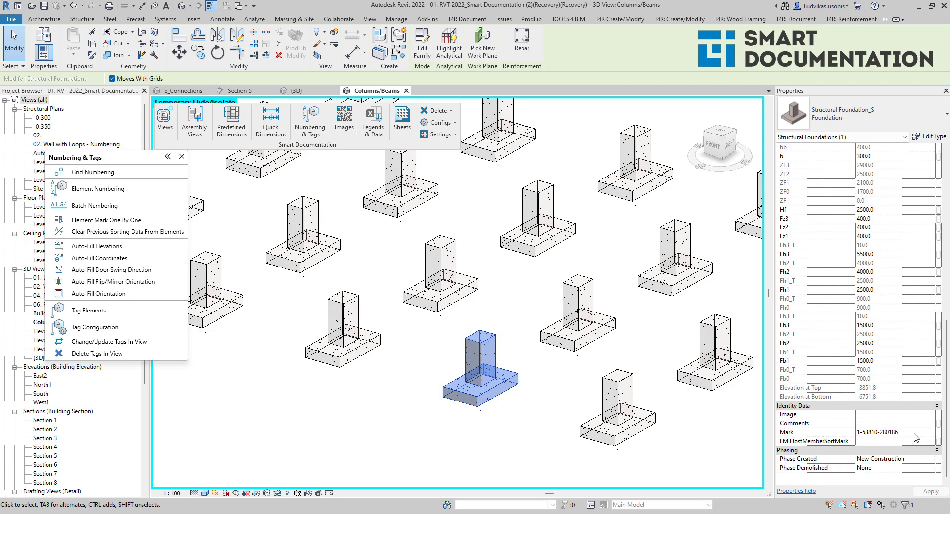
middle_click_drag(399, 393, 483, 418)
left_click(436, 376)
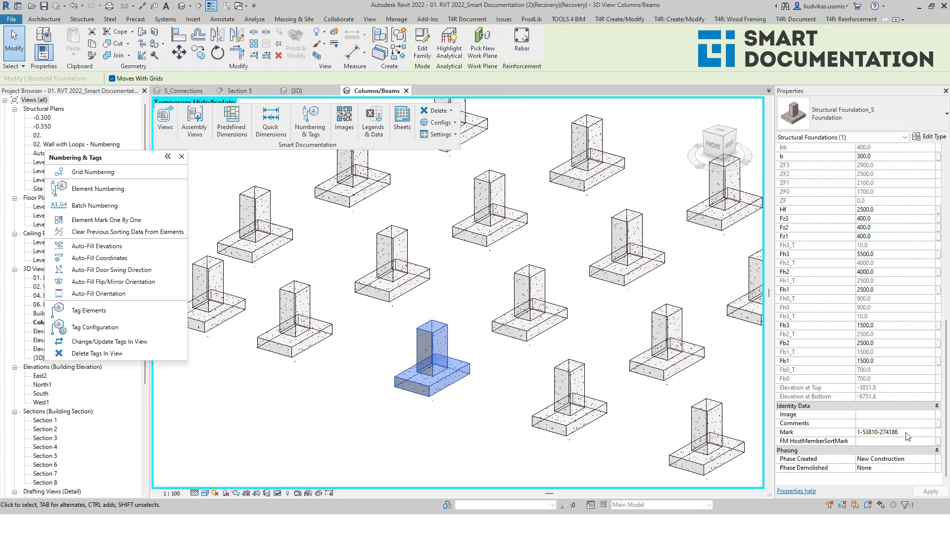
left_click(527, 306)
left_click(393, 270)
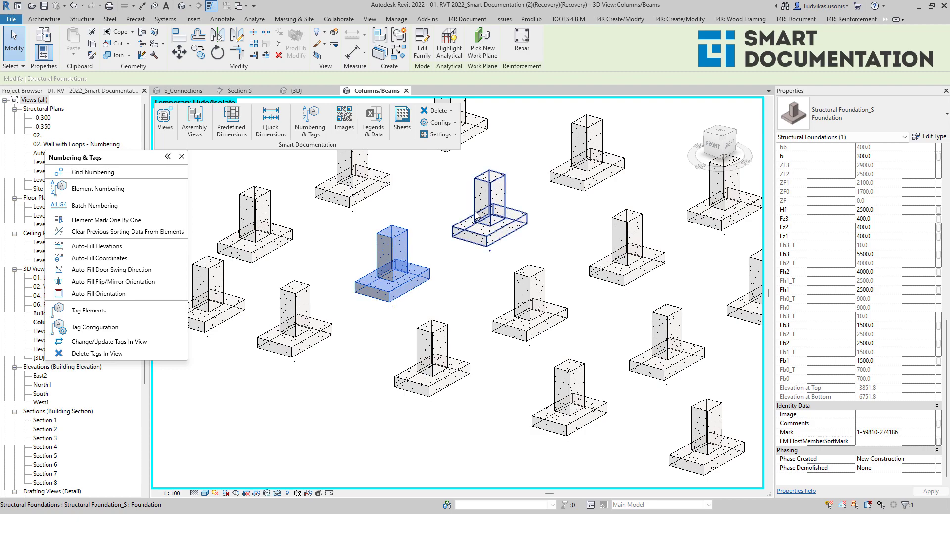
left_click(477, 216)
Deselect the foundation and reset the temporary hide/isolate to bring back the whole building.
left_click(402, 432)
left_click(286, 494)
left_click(317, 476)
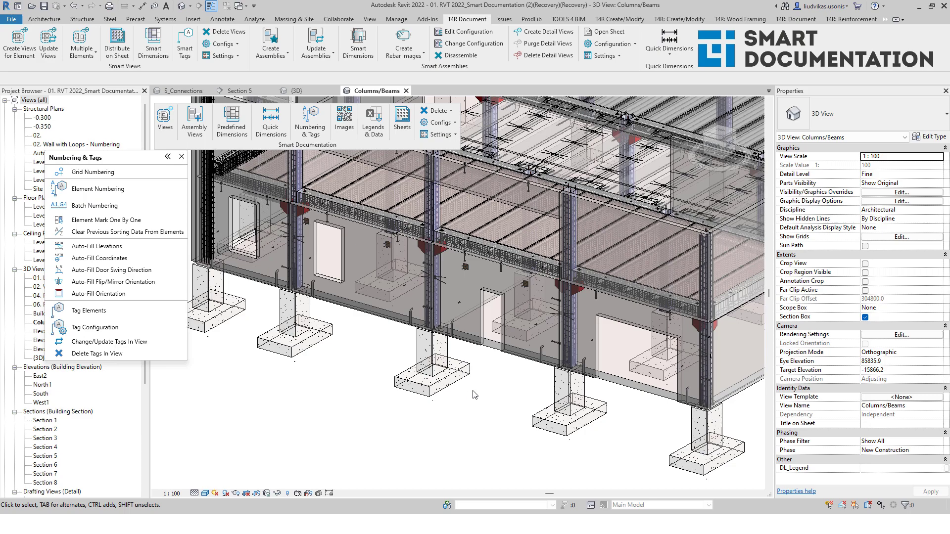
Examine the walls, columns, beams and hollow-core slabs of the whole building up close and from afar.
scroll(483, 386, "down", 3)
middle_click_drag(483, 386, 445, 381, "shift")
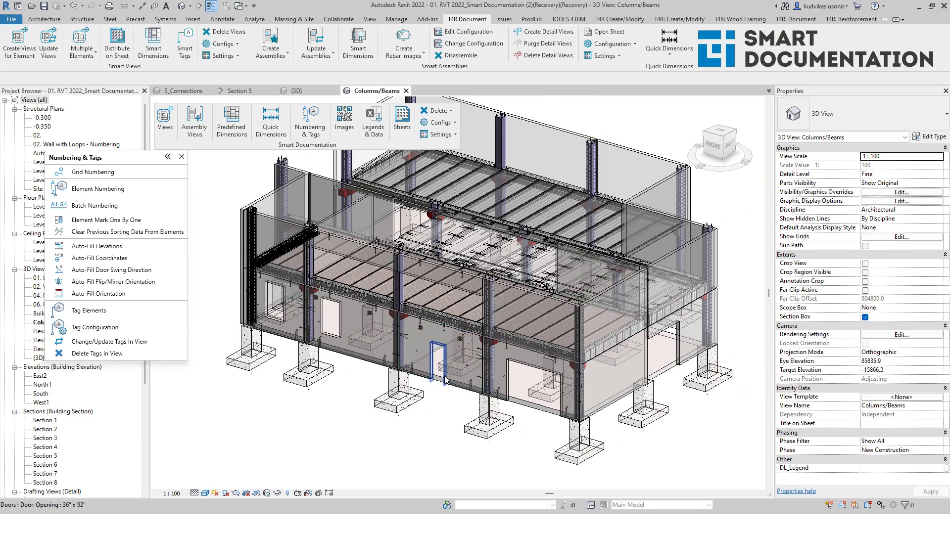
scroll(446, 381, "up", 3)
scroll(445, 380, "up", 4)
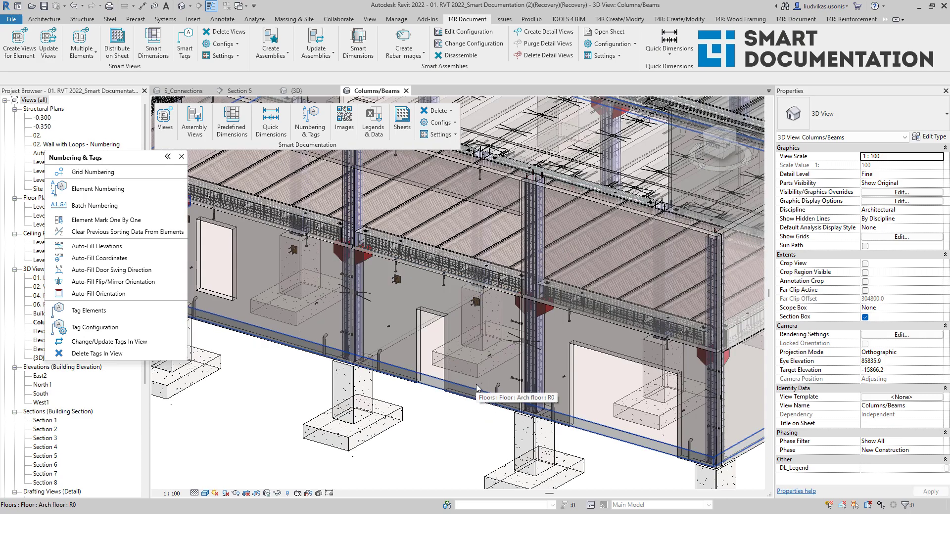
scroll(475, 387, "down", 2)
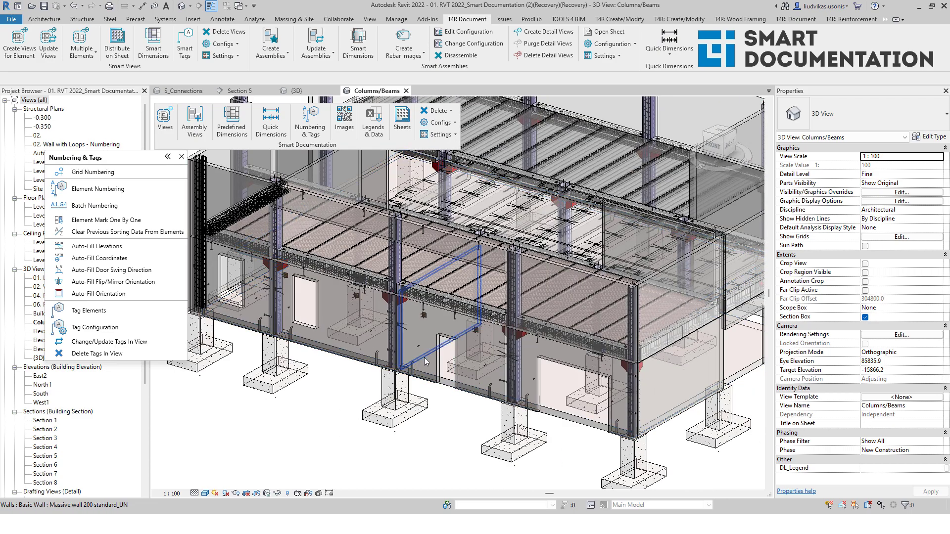
scroll(402, 300, "up", 2)
scroll(402, 300, "down", 3)
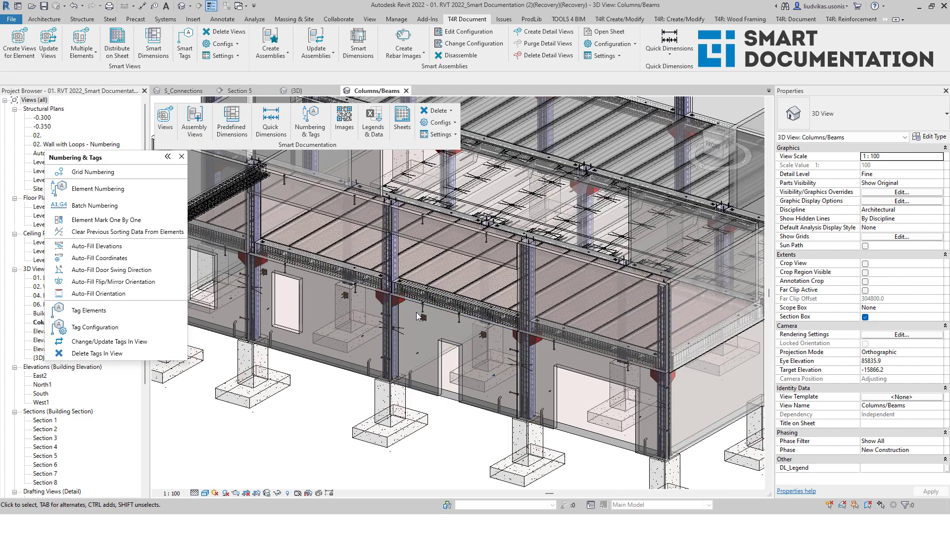
scroll(356, 288, "up", 1)
scroll(355, 288, "down", 3)
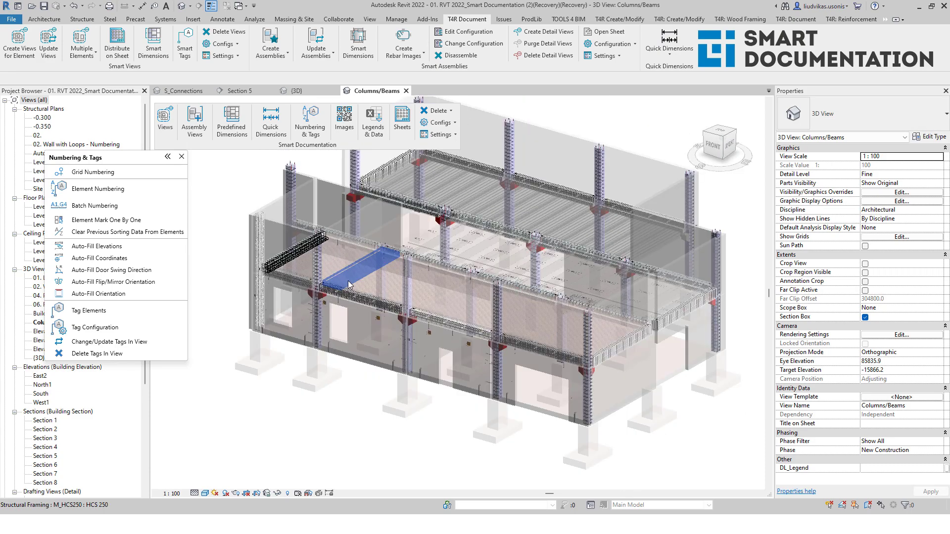
Run Batch Numbering with the Structural_Elements configuration, toggling the inclusion of its first four category rows.
left_click(136, 204)
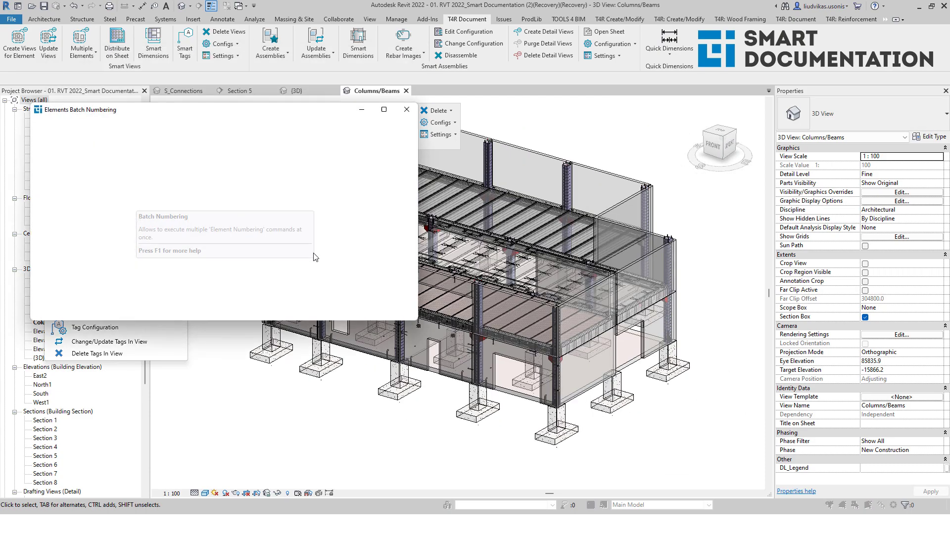
left_click(179, 139)
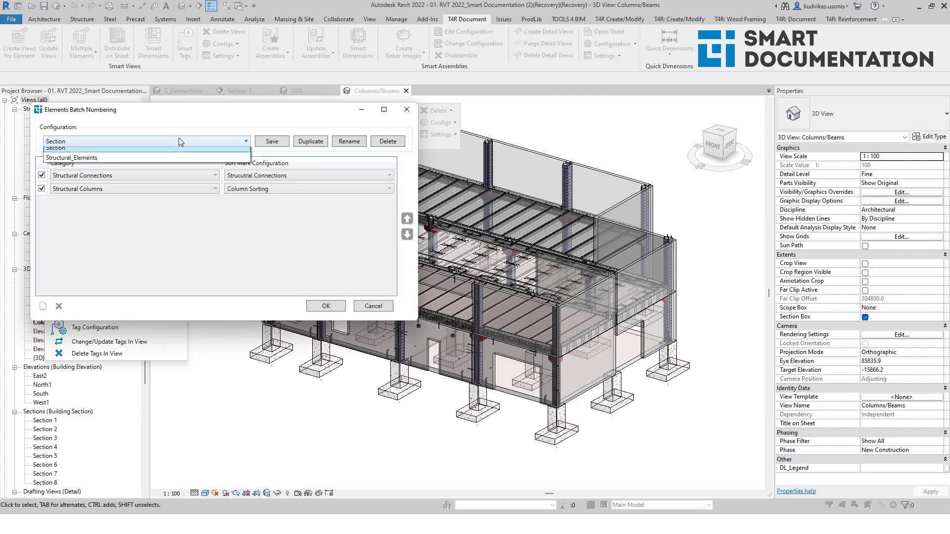
left_click(176, 162)
left_click(42, 176)
left_click(44, 189)
left_click(41, 202)
left_click(42, 215)
left_click(325, 307)
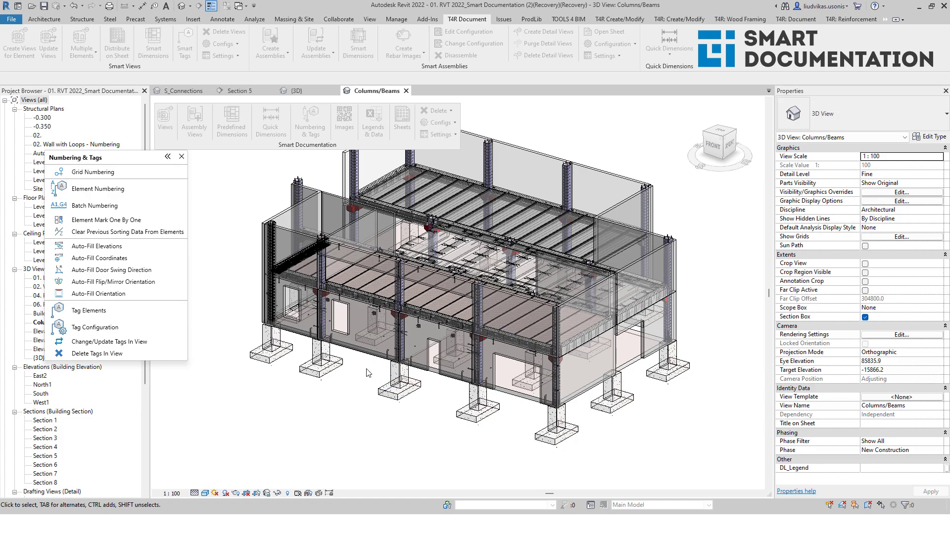
Check the Mark values of the precast wall panels along the front facade.
scroll(367, 374, "up", 5)
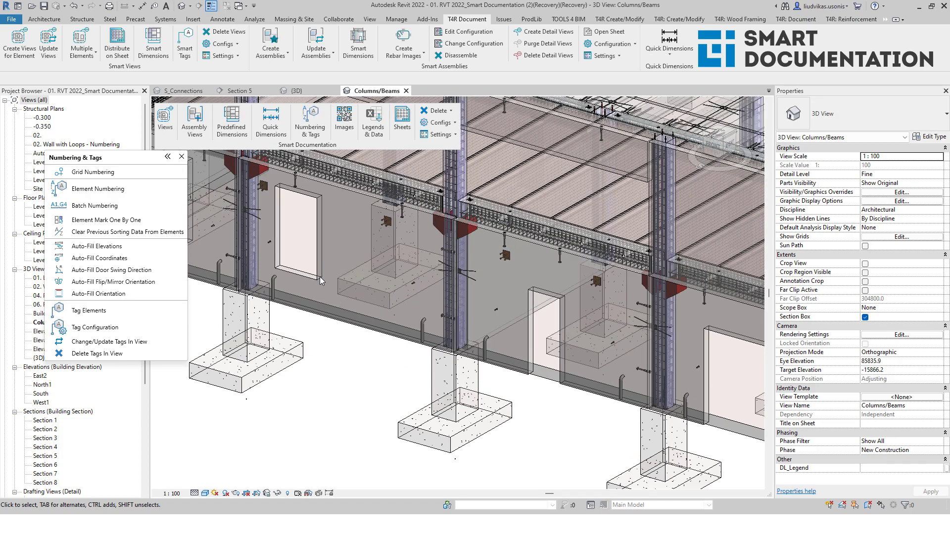
left_click(321, 281)
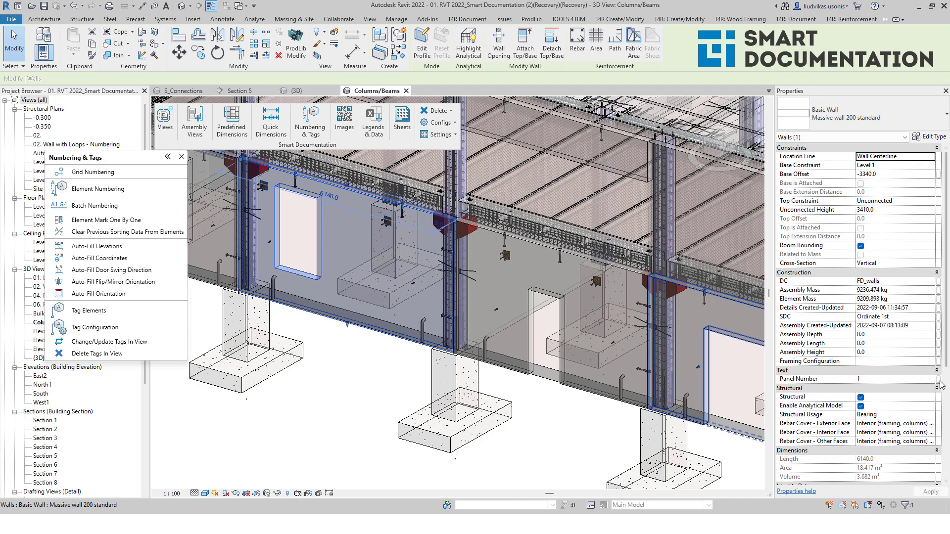
scroll(941, 385, "down", 5)
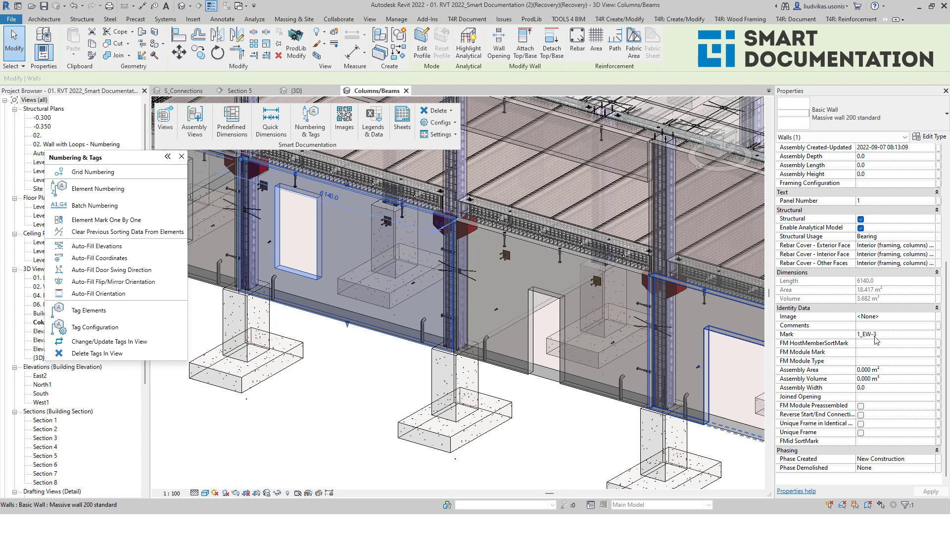
left_click(583, 393)
scroll(420, 334, "down", 3)
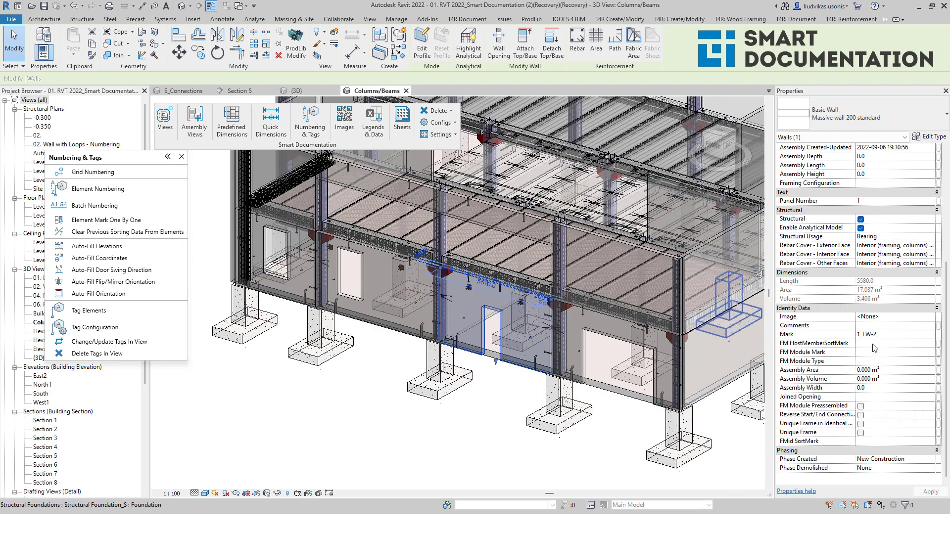
scroll(581, 367, "up", 4)
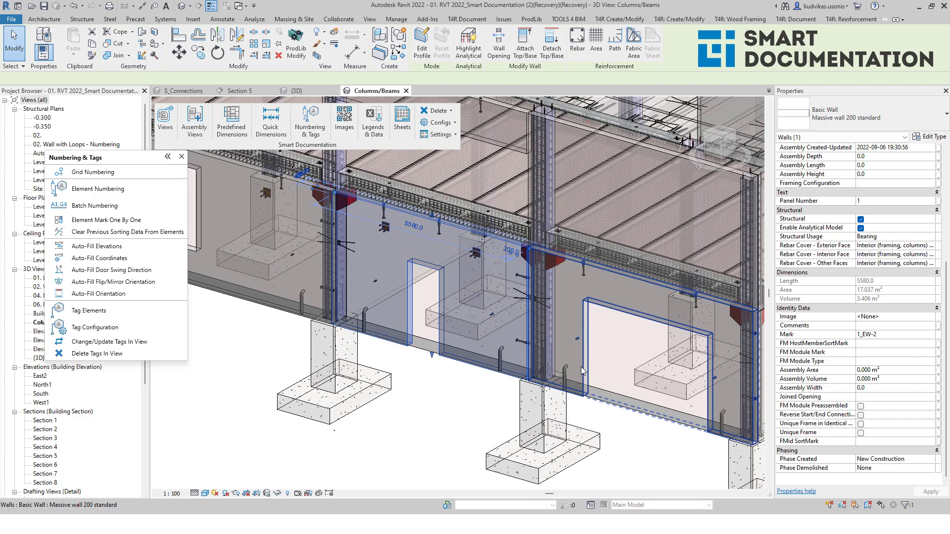
middle_click_drag(425, 281, 438, 310)
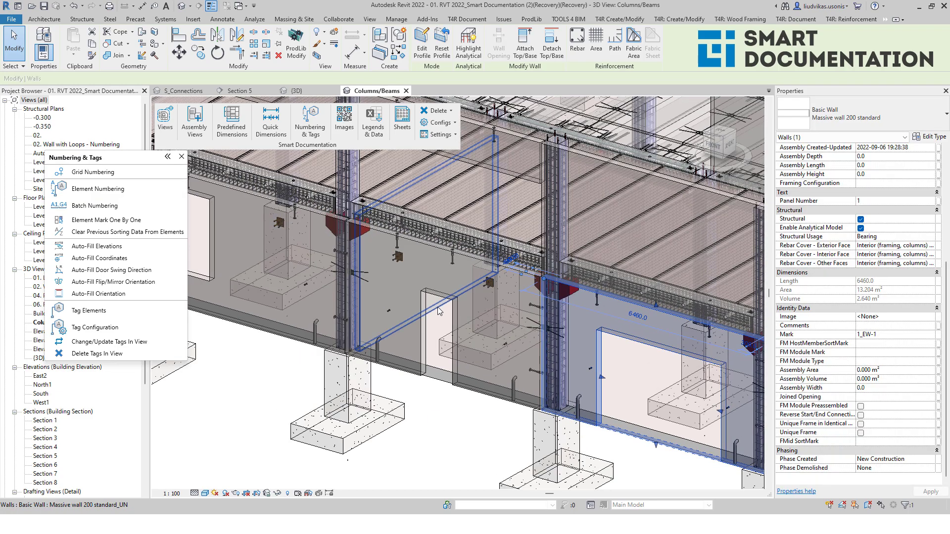
Check the Mark values of the interior wall behind the front facade and the upper-floor exterior wall at the building corner.
left_click(438, 311)
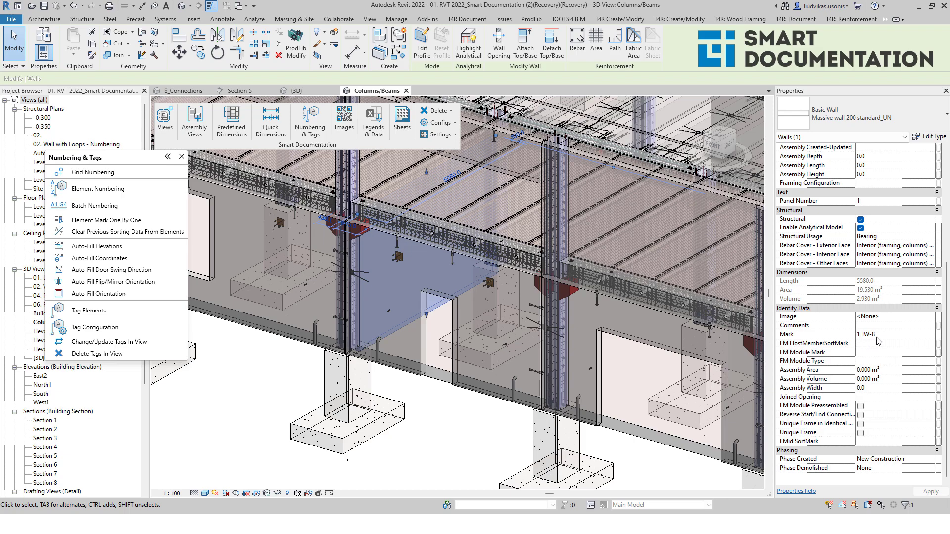
middle_click_drag(364, 269, 301, 235, "shift")
scroll(320, 183, "up", 6)
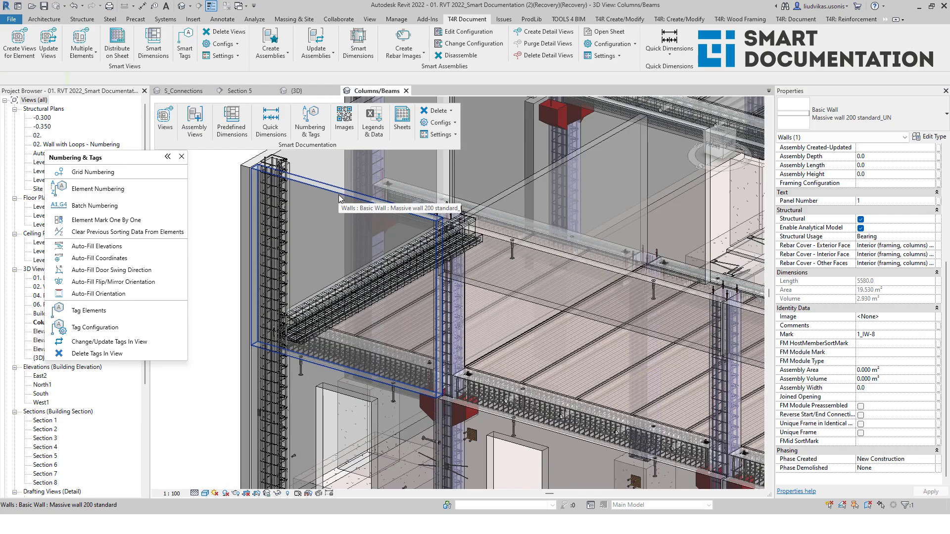
left_click(339, 199)
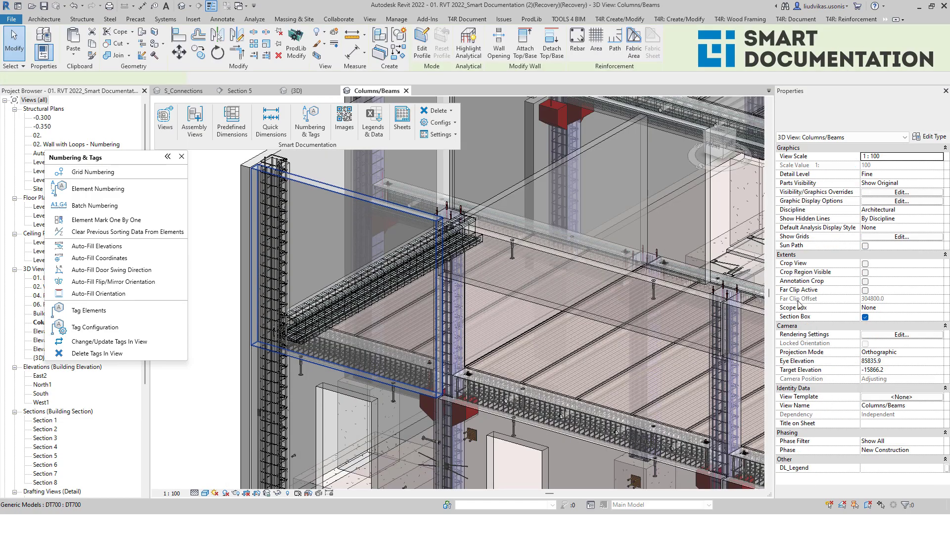
scroll(877, 337, "down", 5)
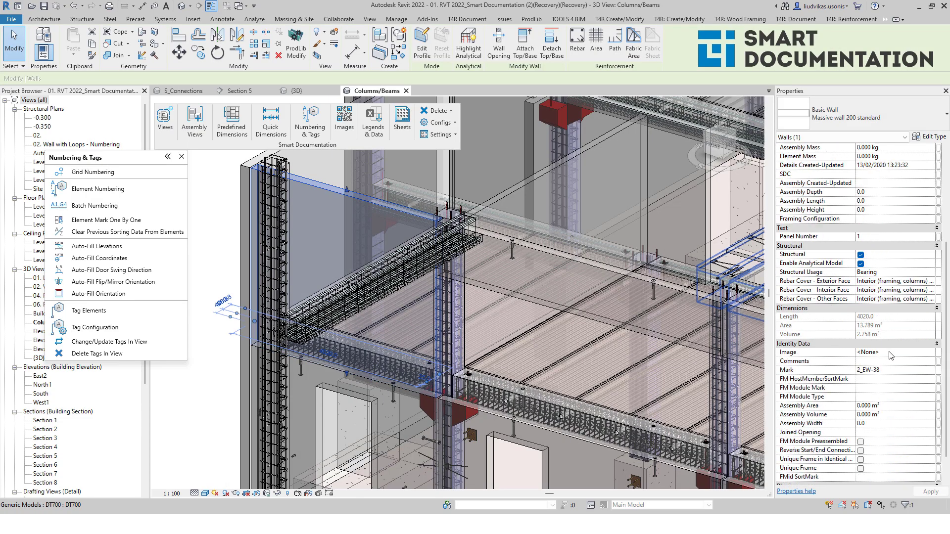
scroll(891, 365, "down", 2)
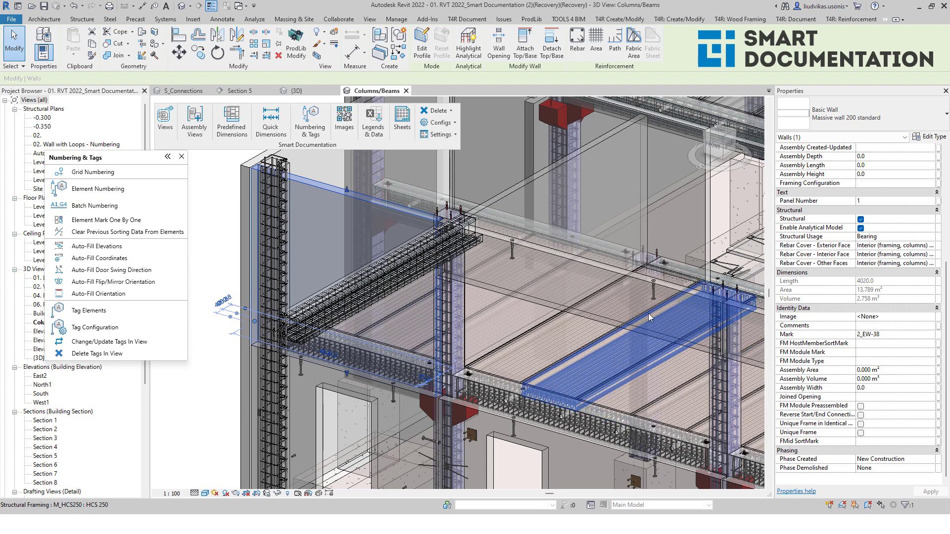
Check the Mark value of the 400x400 concrete column on gridline D-1 under the inner floor beam.
scroll(636, 296, "down", 3)
middle_click_drag(636, 296, 509, 328)
key("Escape")
middle_click_drag(569, 322, 610, 311, "shift")
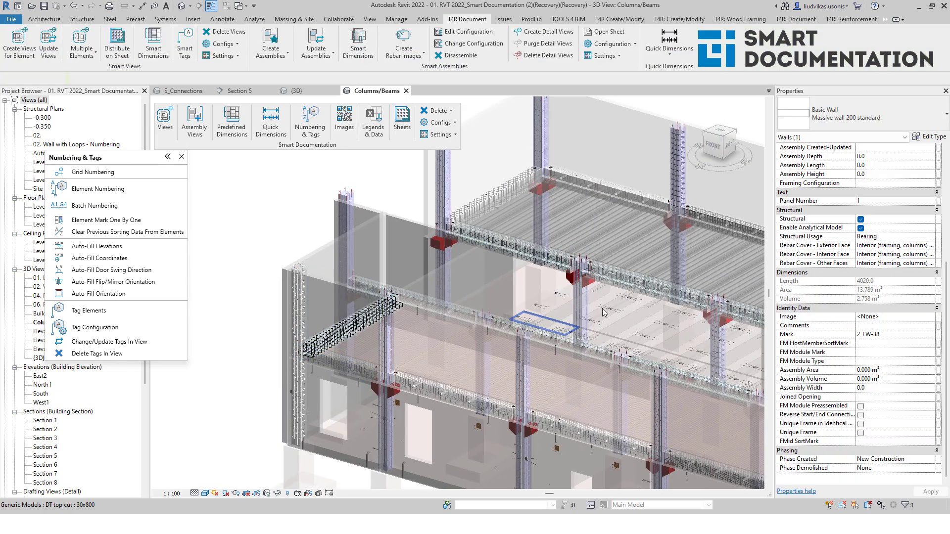
scroll(430, 219, "down", 2)
scroll(705, 390, "up", 4)
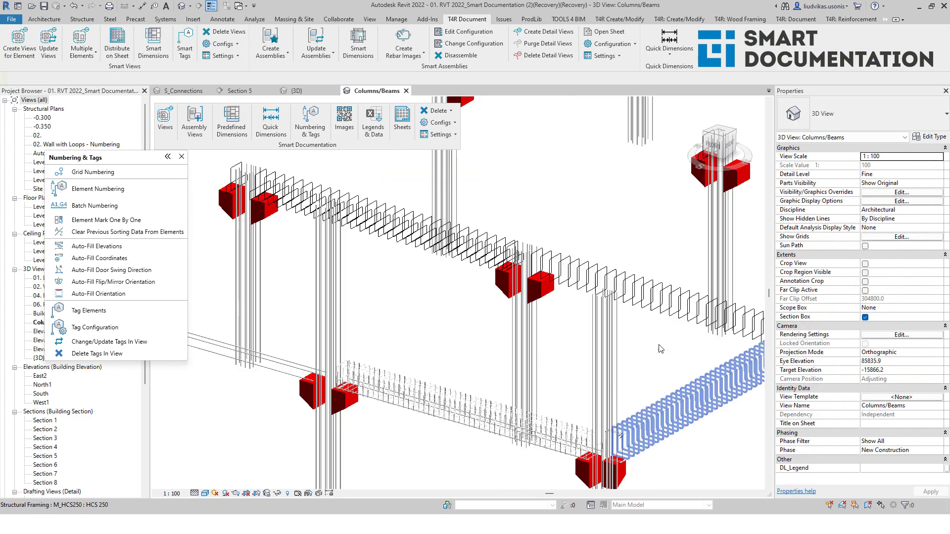
scroll(610, 290, "up", 4)
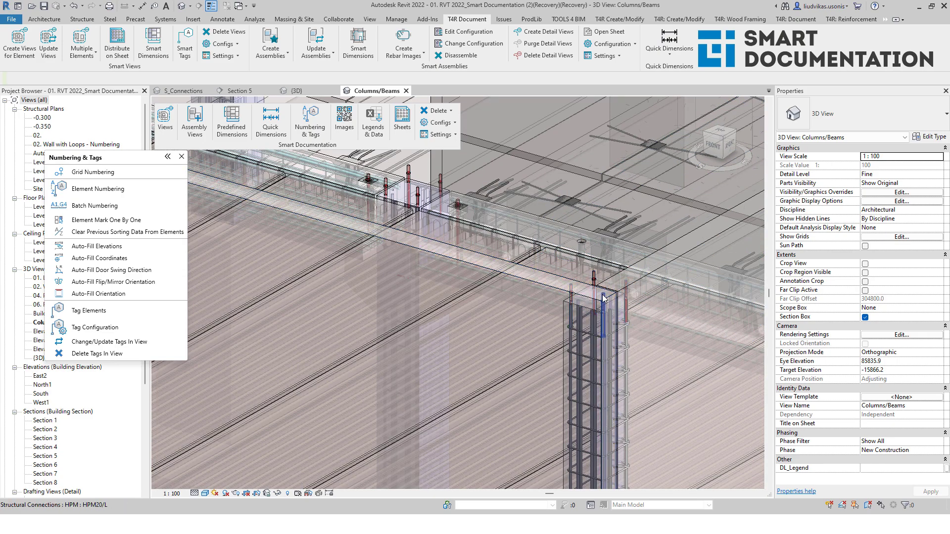
scroll(602, 297, "down", 3)
middle_click_drag(603, 297, 563, 294)
scroll(563, 294, "up", 5)
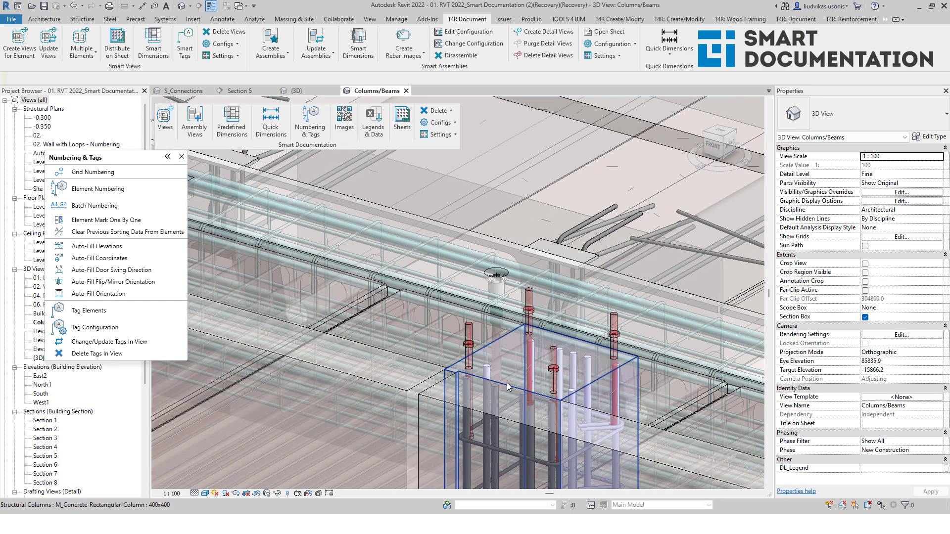
left_click(507, 382)
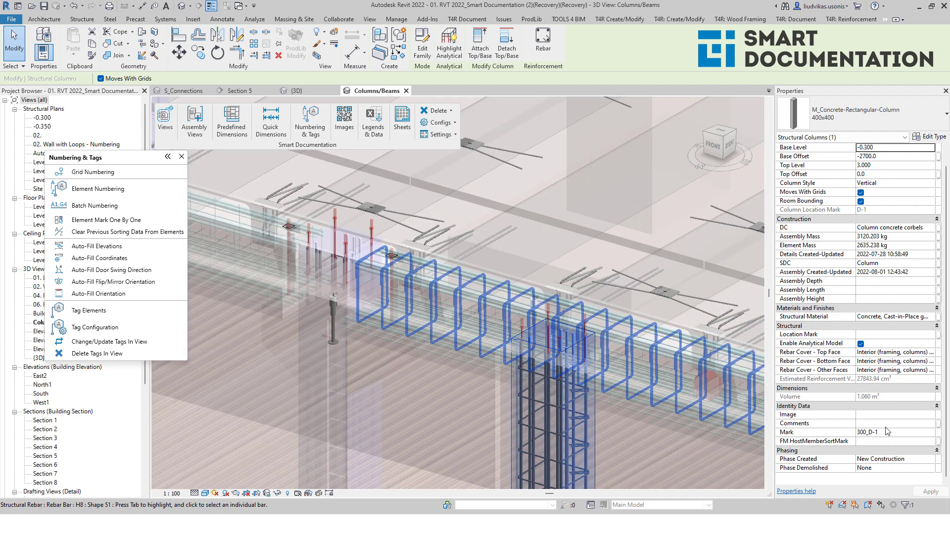
scroll(892, 348, "up", 1)
scroll(878, 293, "down", 1)
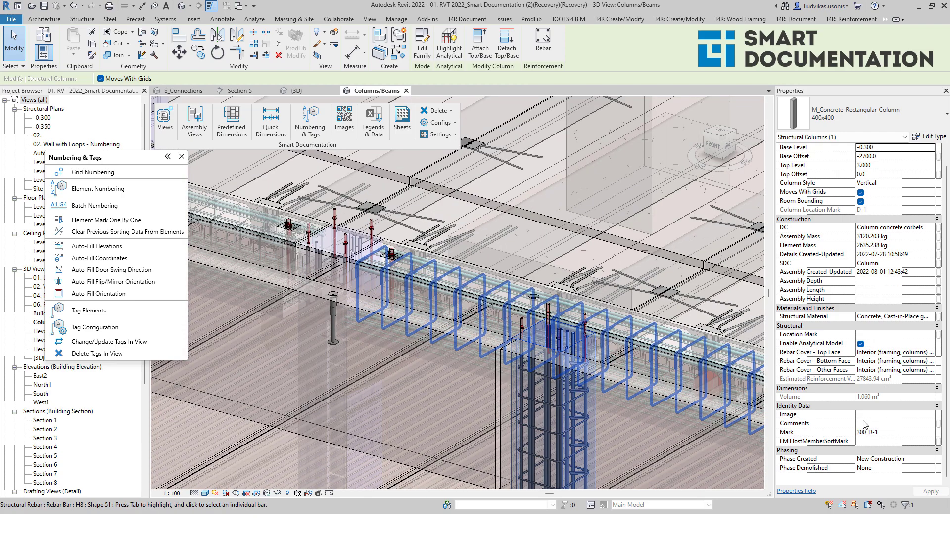
Check the Mark value of the neighbouring 400x400 concrete column on gridline C-1.
scroll(512, 256, "down", 3)
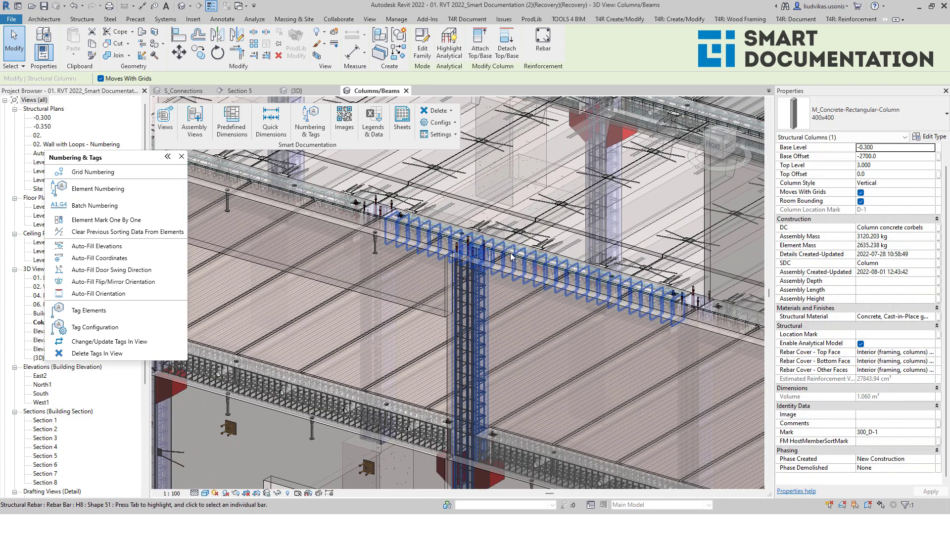
scroll(512, 256, "down", 3)
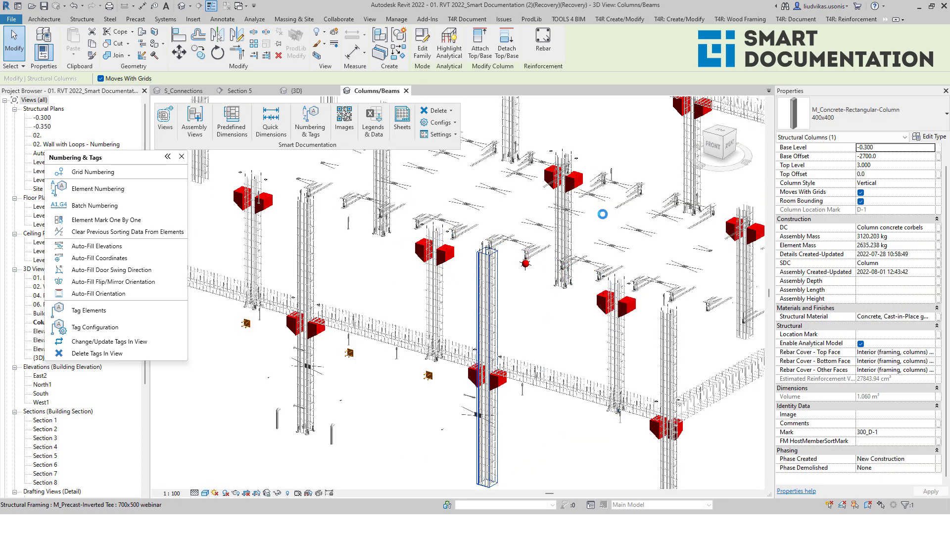
scroll(276, 198, "up", 5)
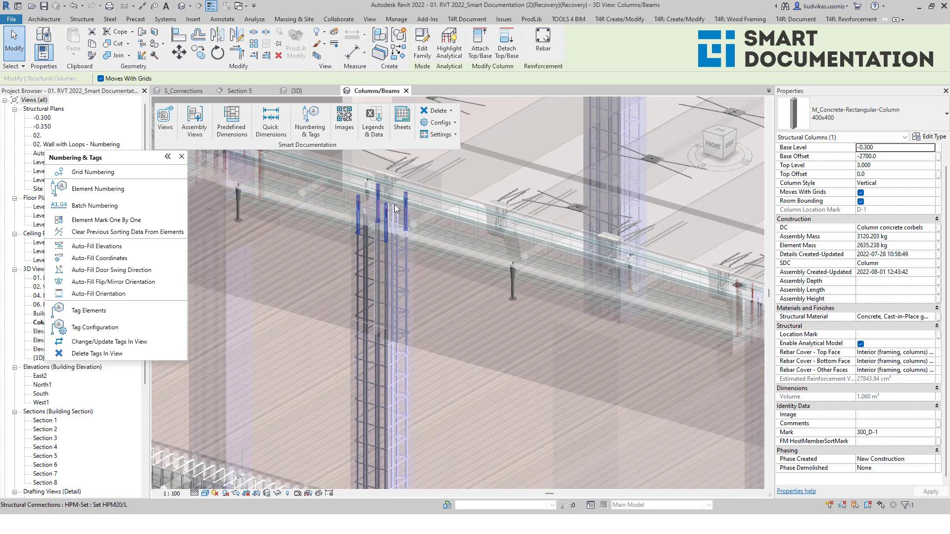
left_click(373, 207)
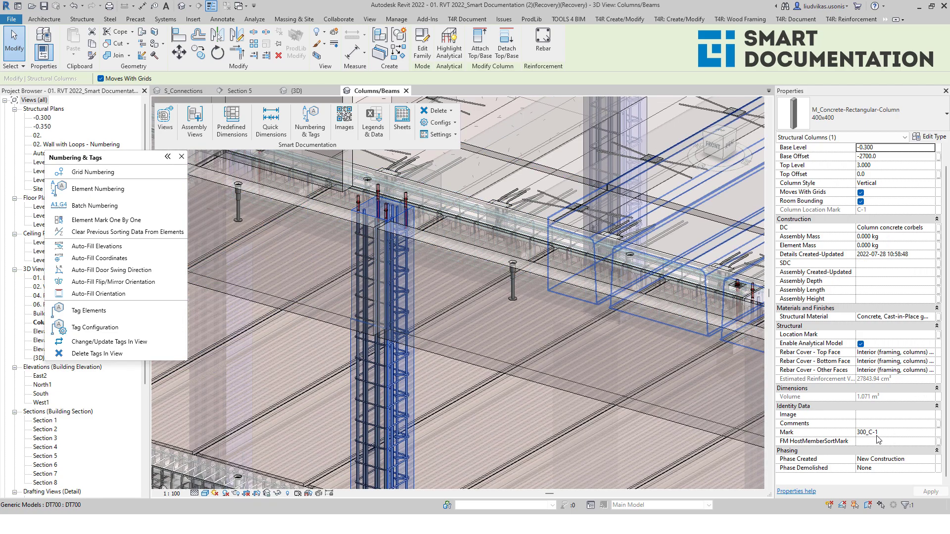
Check the Mark value of the 400x600 precast rectangular beam on the building's end side.
scroll(485, 281, "down", 4)
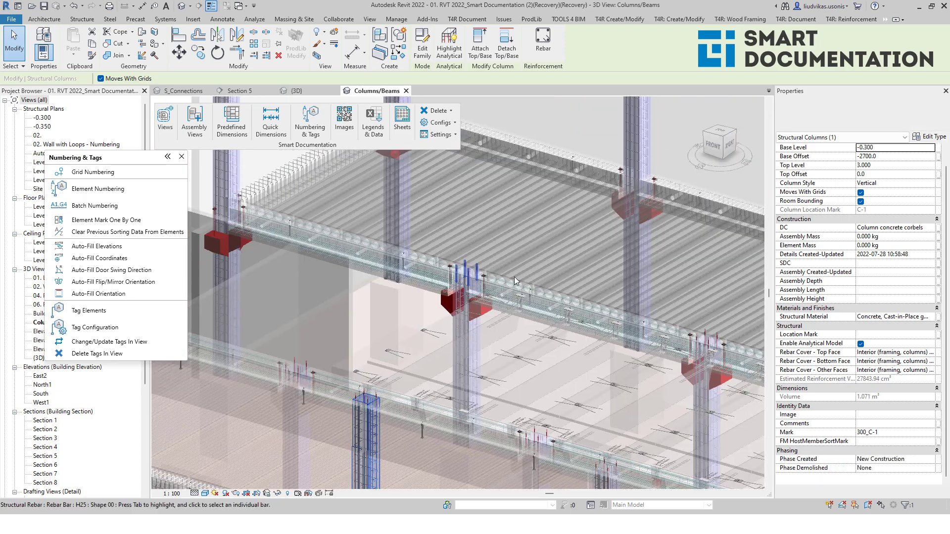
scroll(485, 281, "down", 5)
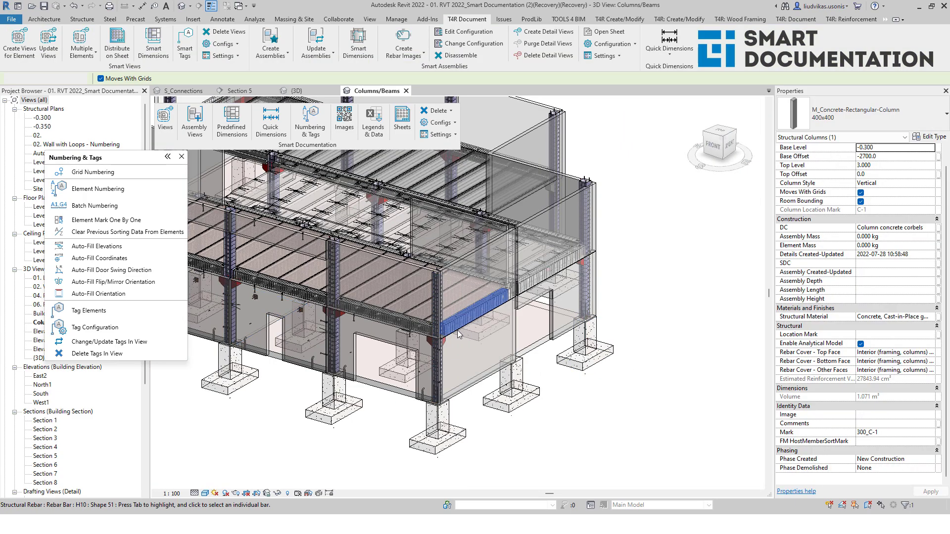
key("Escape")
scroll(458, 334, "up", 5)
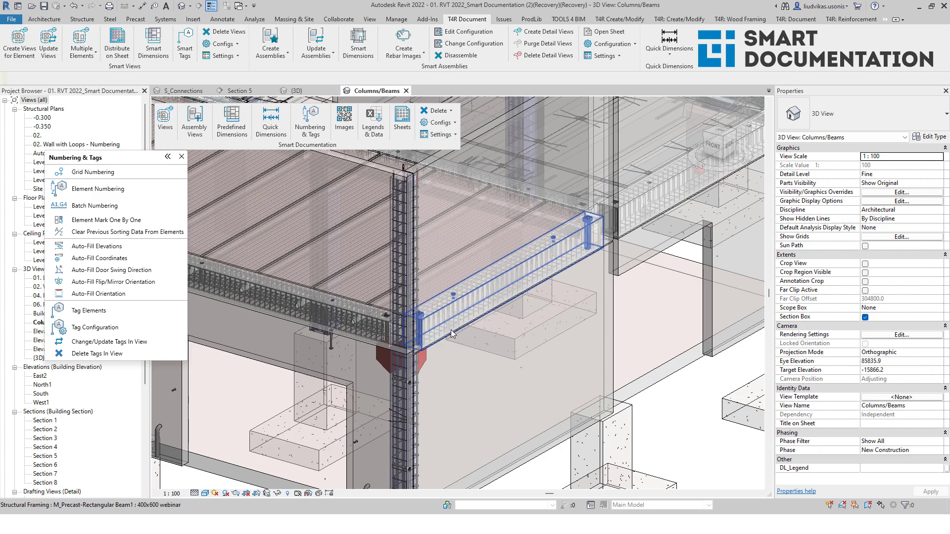
left_click(451, 334)
scroll(900, 355, "down", 3)
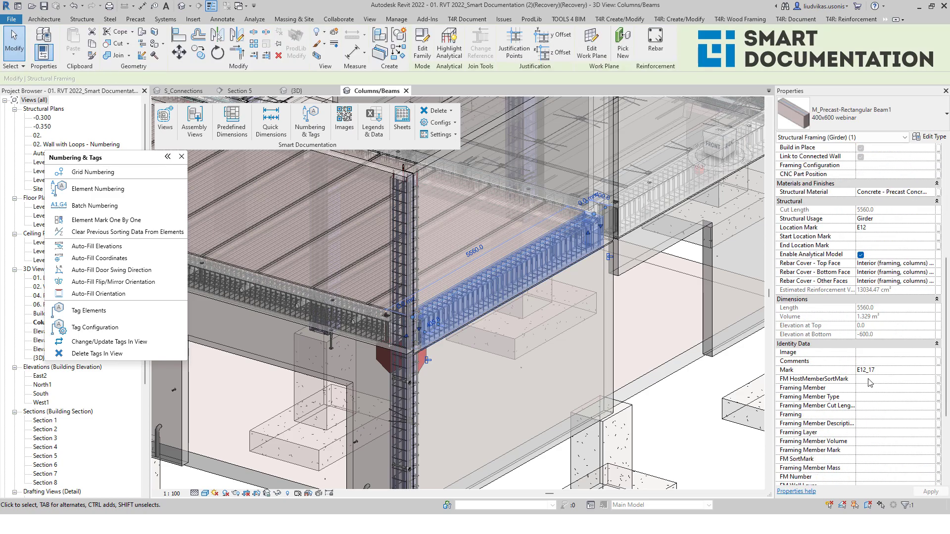
Check the Mark value of the precast beam along the front facade between the corner column and its neighbour.
middle_click_drag(518, 324, 557, 351, "shift")
scroll(506, 340, "up", 4)
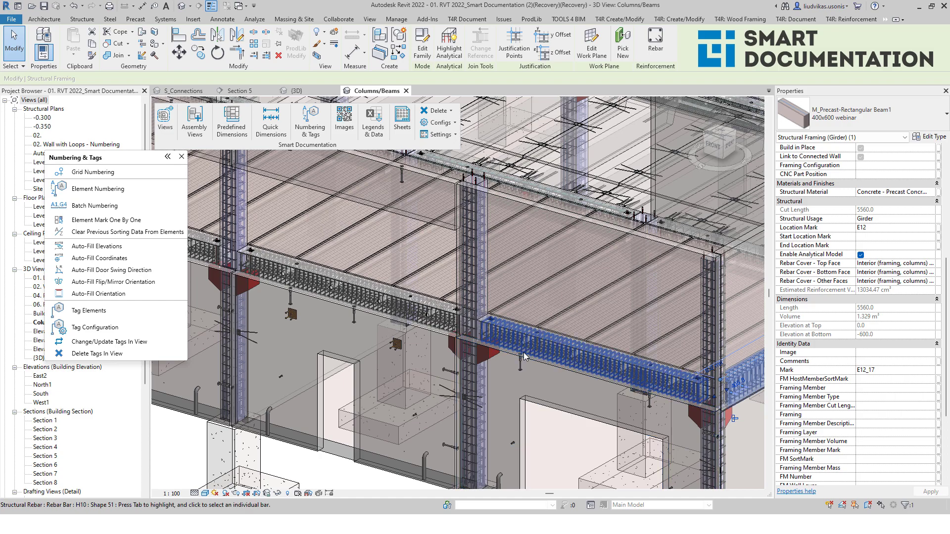
left_click(523, 352)
middle_click_drag(691, 327, 542, 315, "shift")
scroll(542, 315, "down", 2)
middle_click_drag(426, 280, 478, 300)
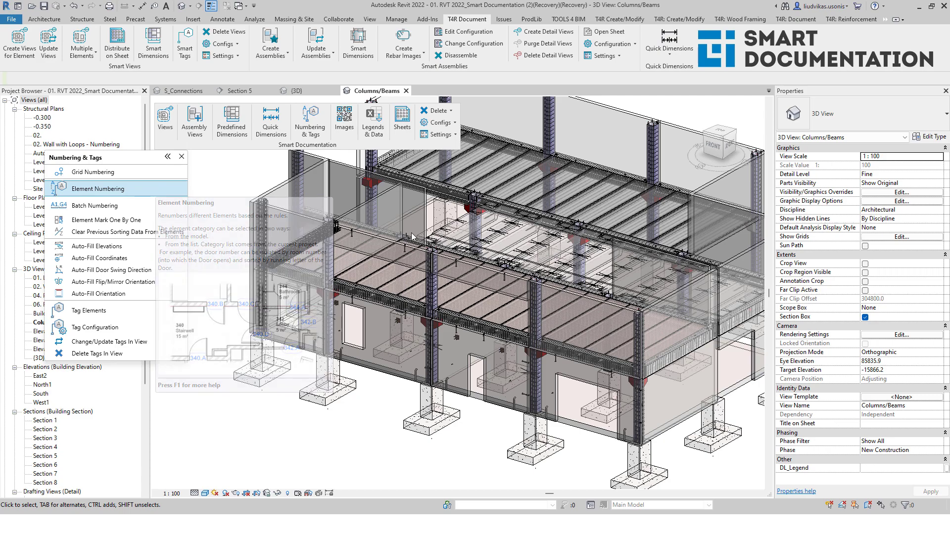
Review the available grouping parameters in Element Numbering for the Walls category and Mark parameter, then close the numbering tools without applying anything.
scroll(376, 248, "down", 5)
left_click(206, 349)
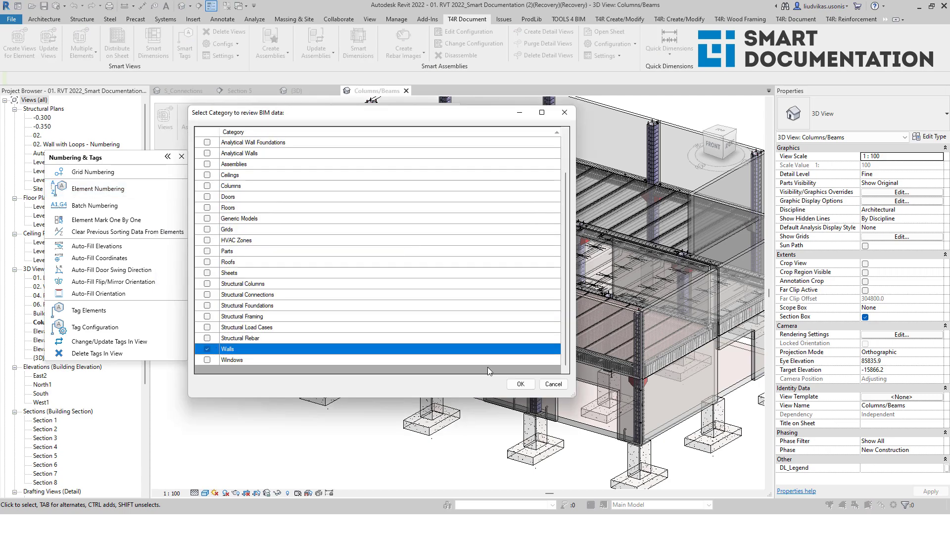
left_click(520, 389)
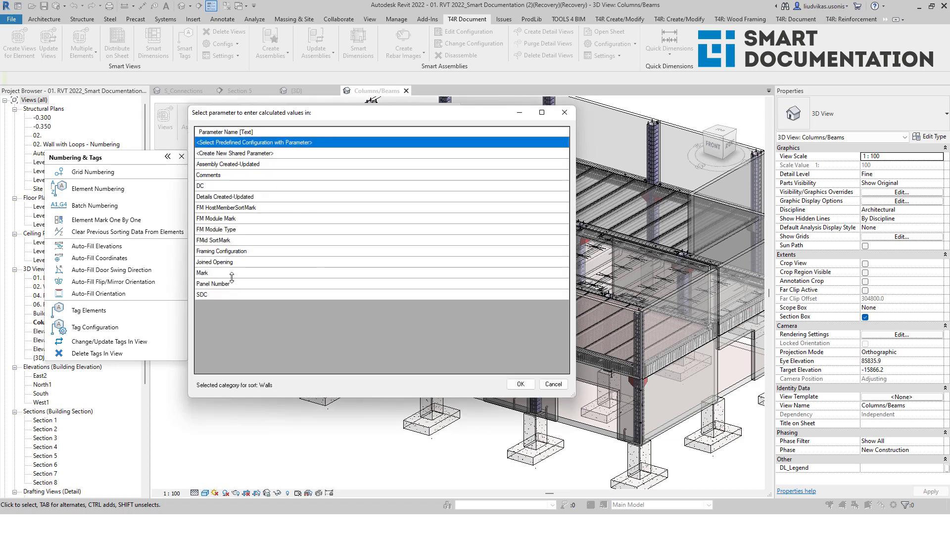
left_click(233, 273)
left_click(521, 384)
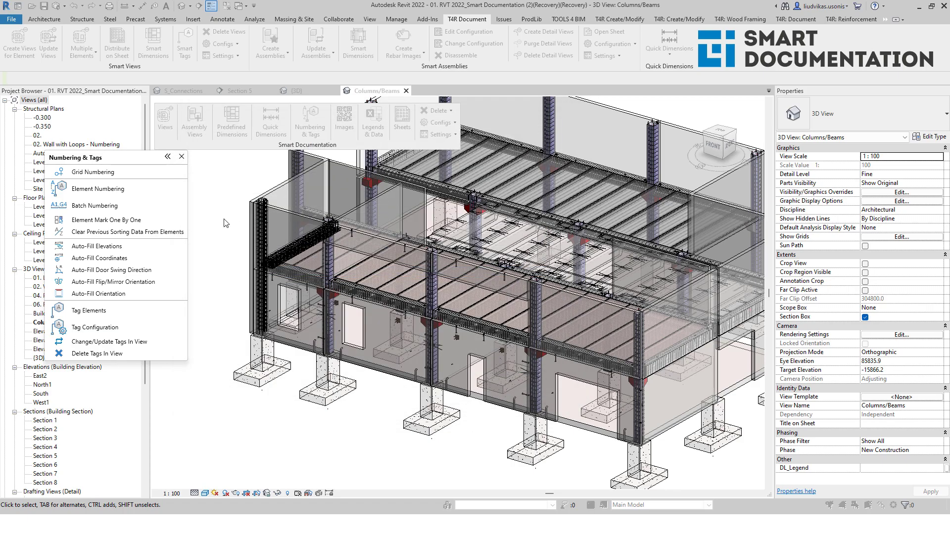
scroll(180, 213, "down", 10)
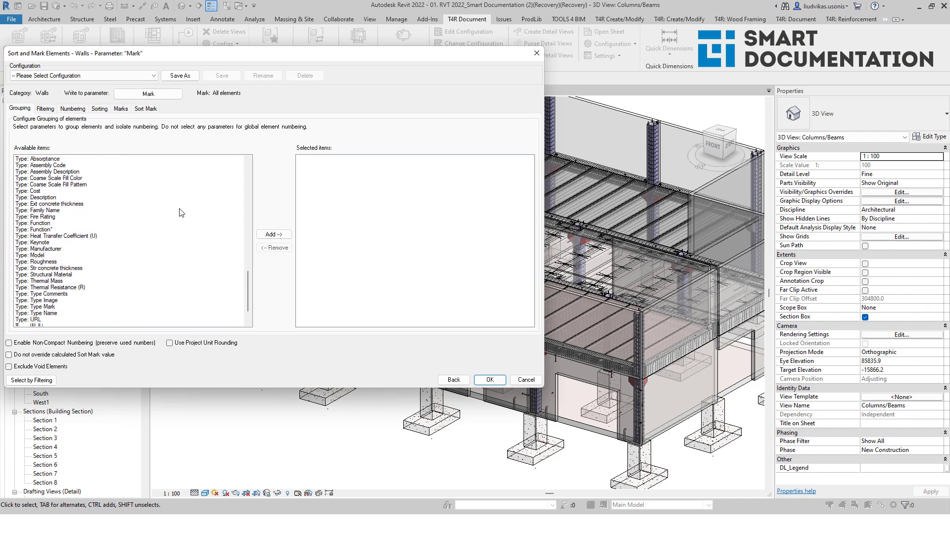
scroll(159, 249, "up", 10)
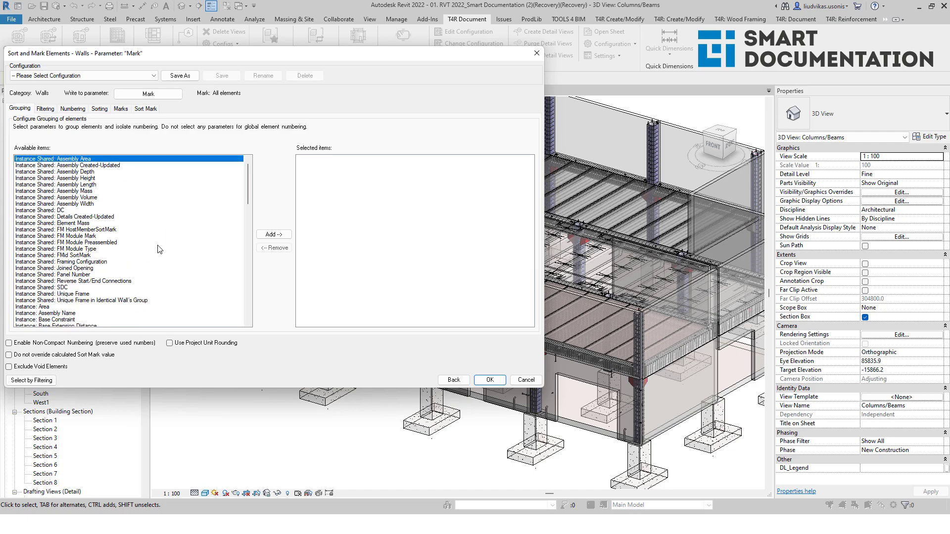
left_click(535, 57)
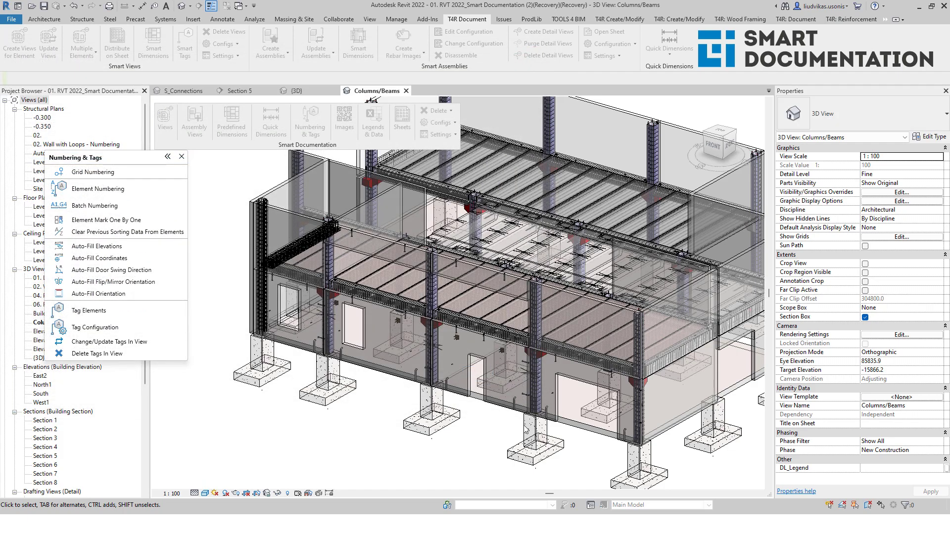
left_click(182, 157)
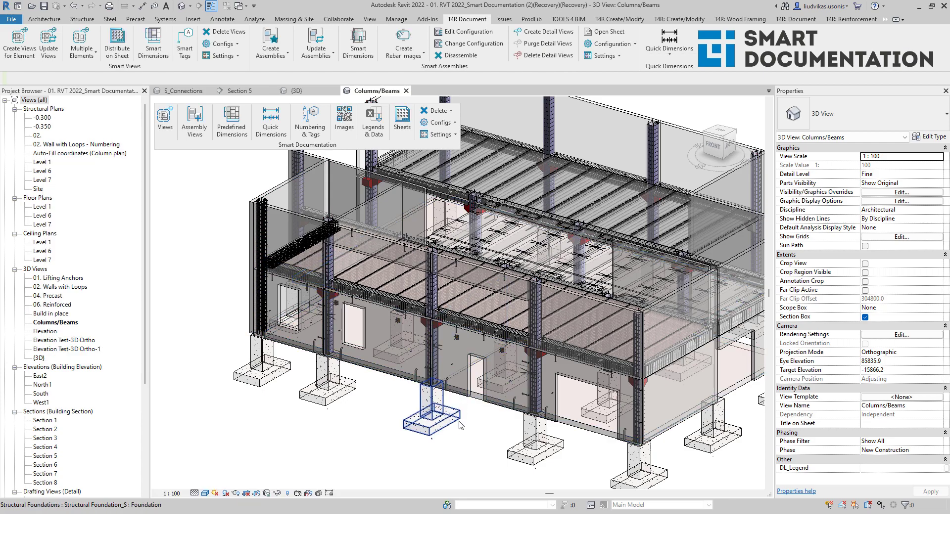
Open the 3D view "02. Walls with Loops" and inspect the wall layout from above.
scroll(454, 375, "up", 5)
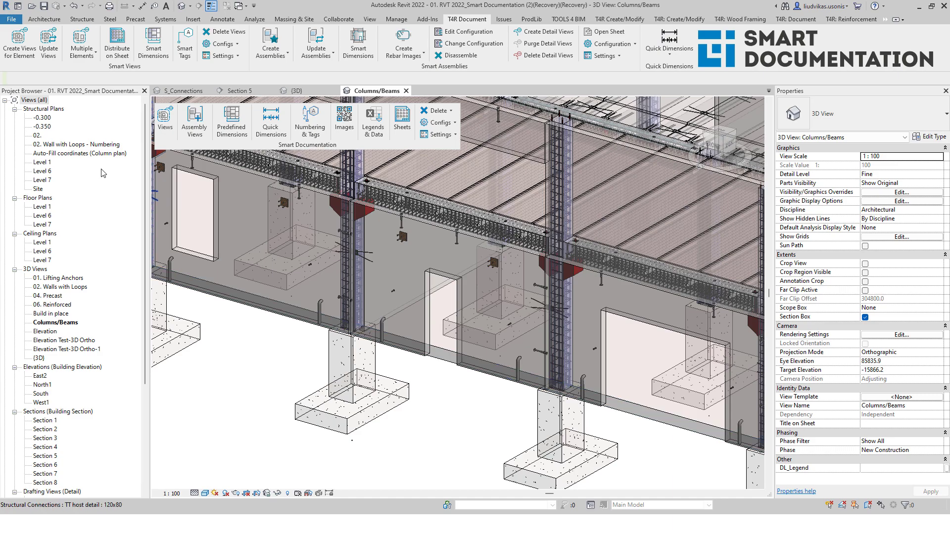
scroll(350, 361, "down", 4)
scroll(237, 431, "up", 2)
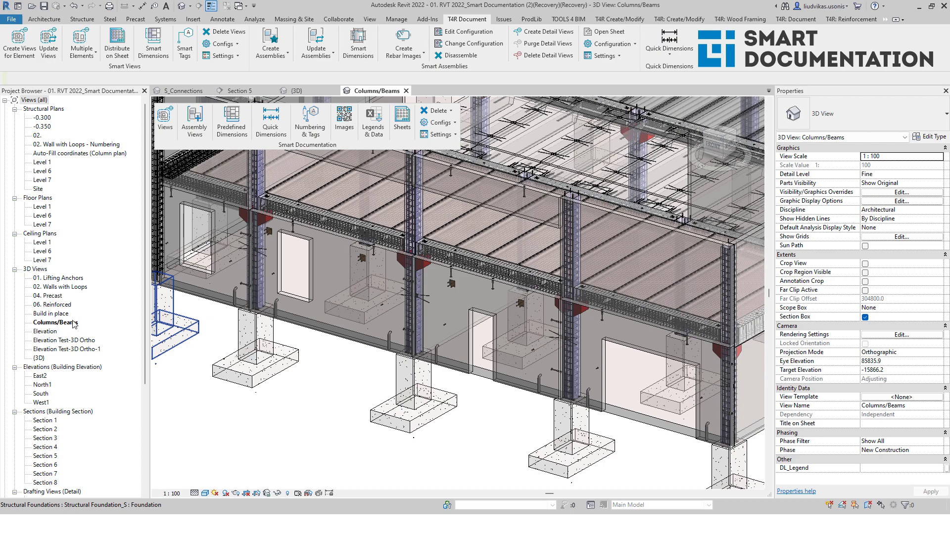
double_click(74, 288)
middle_click_drag(592, 337, 377, 411, "shift")
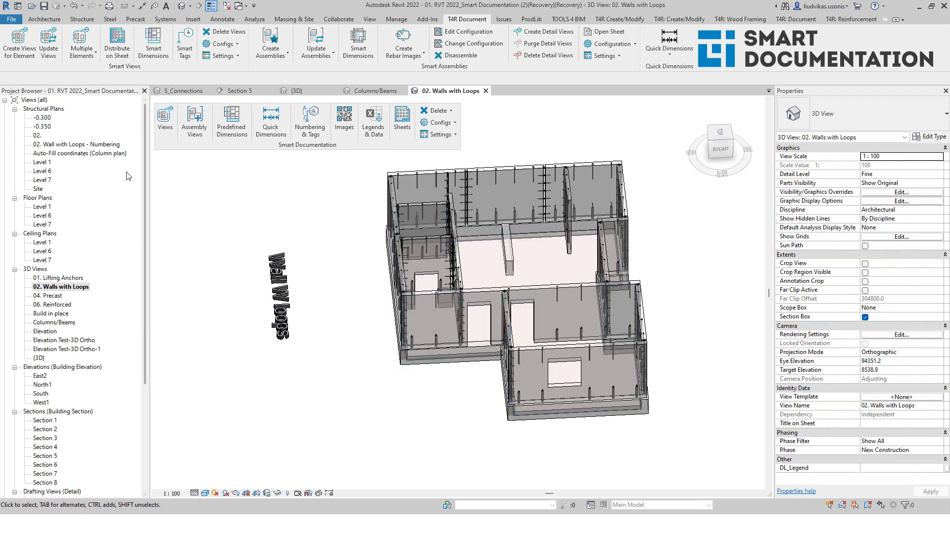
Open the structural plan "02. Wall with Loops - Numbering" with the whole wall layout in view.
double_click(103, 145)
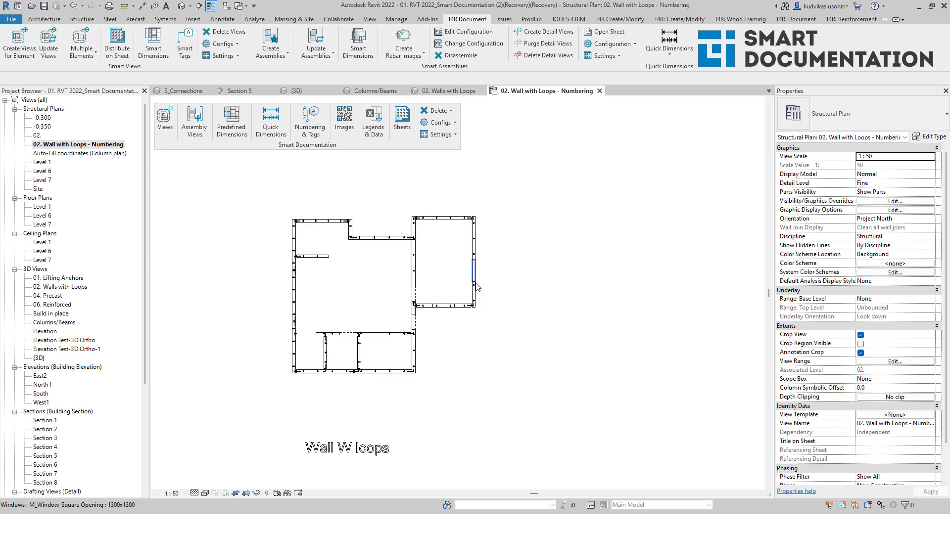
scroll(367, 283, "up", 4)
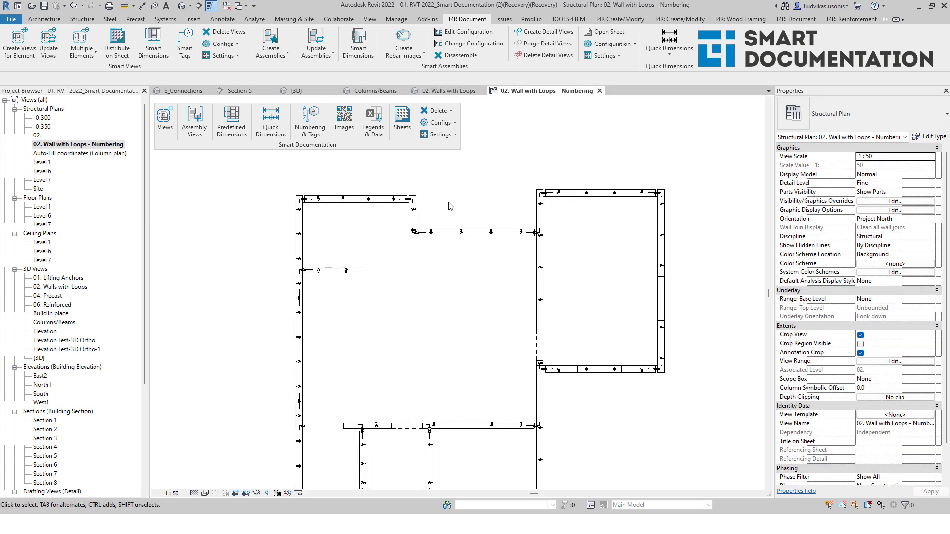
middle_click_drag(437, 172, 473, 211)
scroll(472, 214, "down", 1)
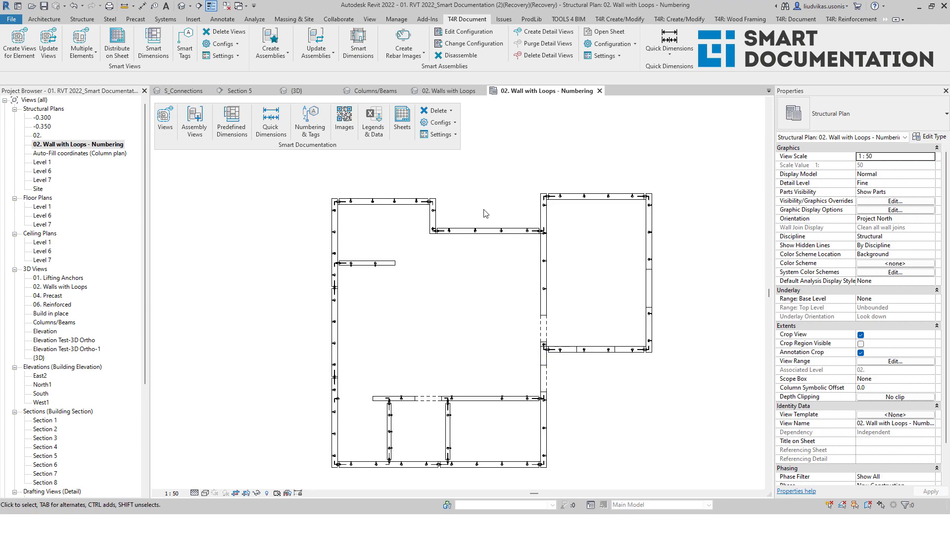
Draw a closed chain of model lines around the building's outer walls, offset 500 mm outward from the wall faces.
key("l")
key("i")
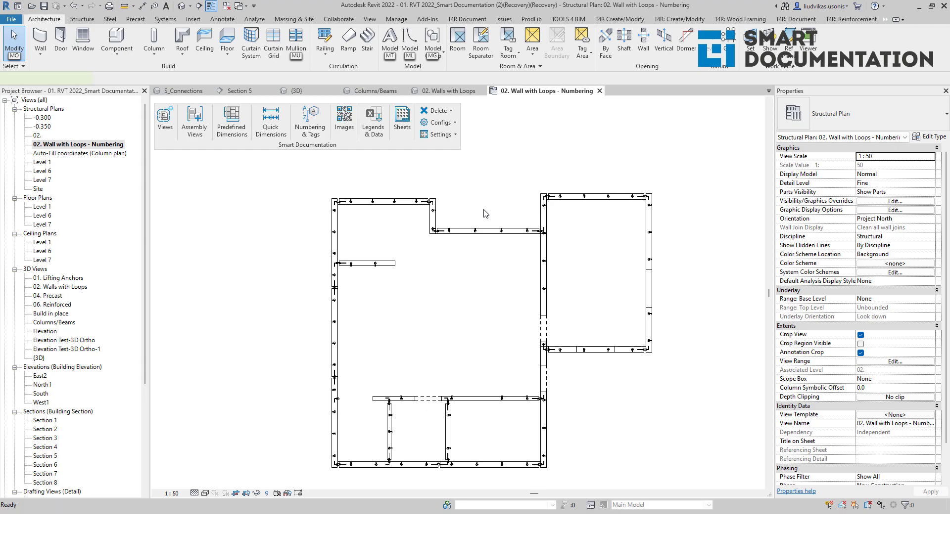
left_click(261, 82)
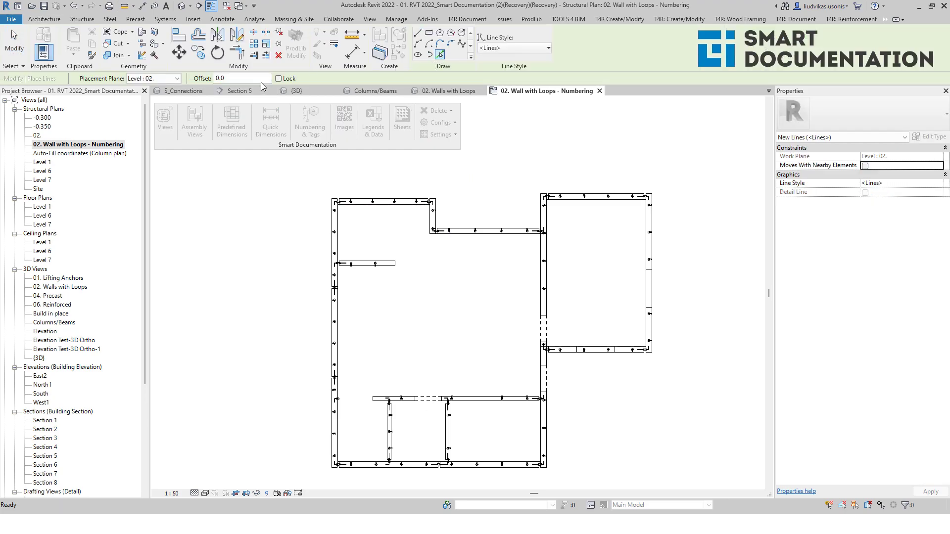
type("500")
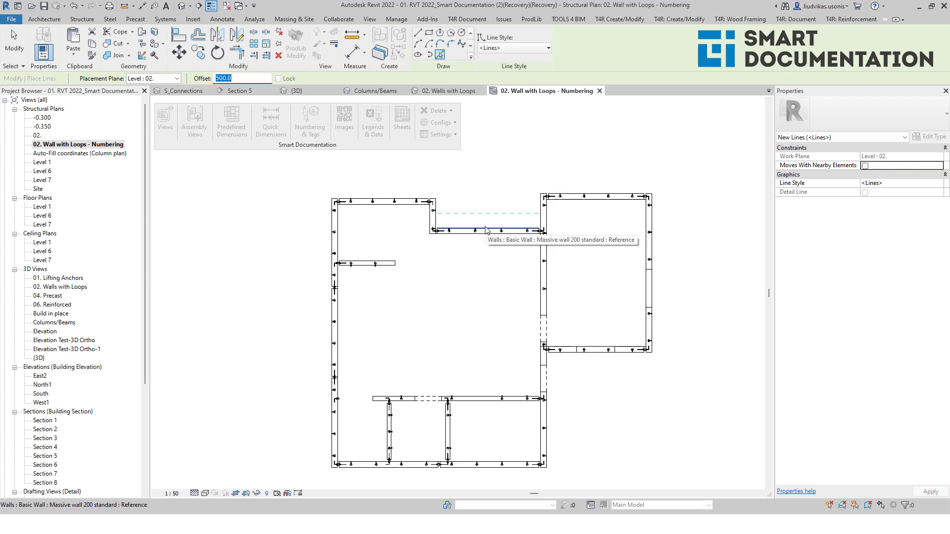
middle_click_drag(486, 230, 483, 230)
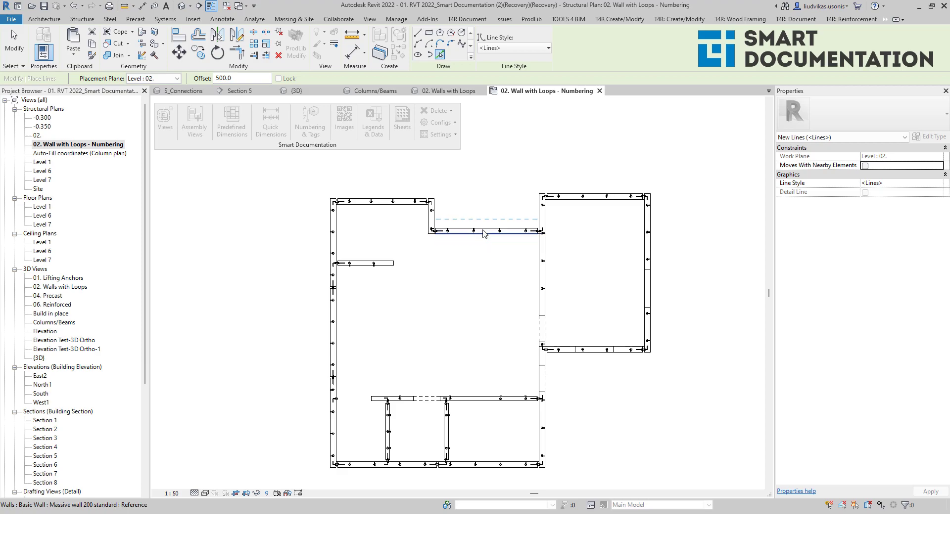
key("Tab")
left_click(484, 232)
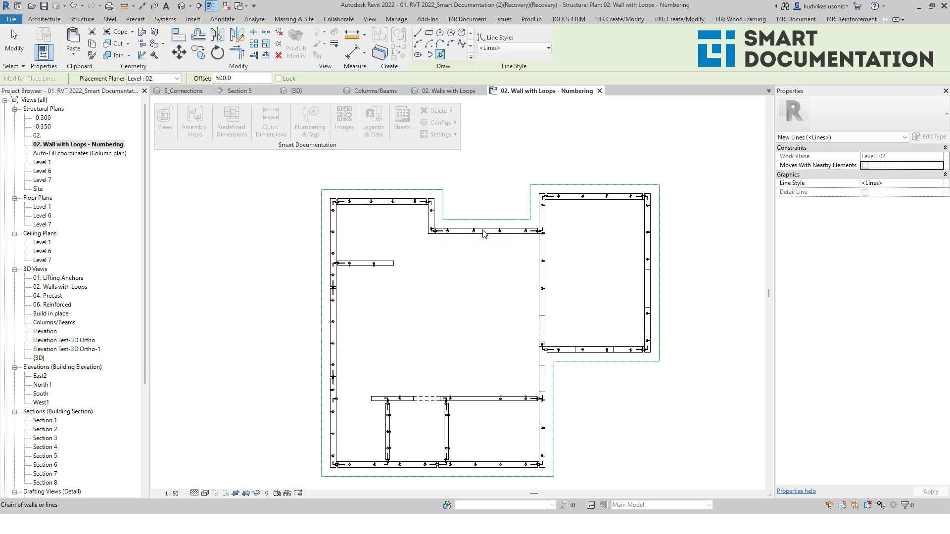
key("Escape")
key("Escape")
scroll(485, 199, "down", 2)
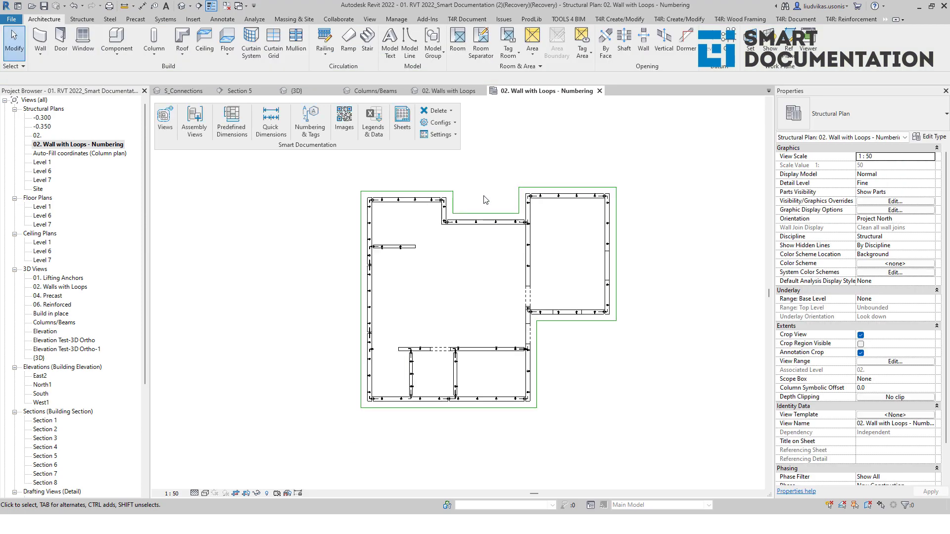
Tag the walls in the plan with the "Wall Elements" smart tags configuration.
scroll(446, 269, "up", 2)
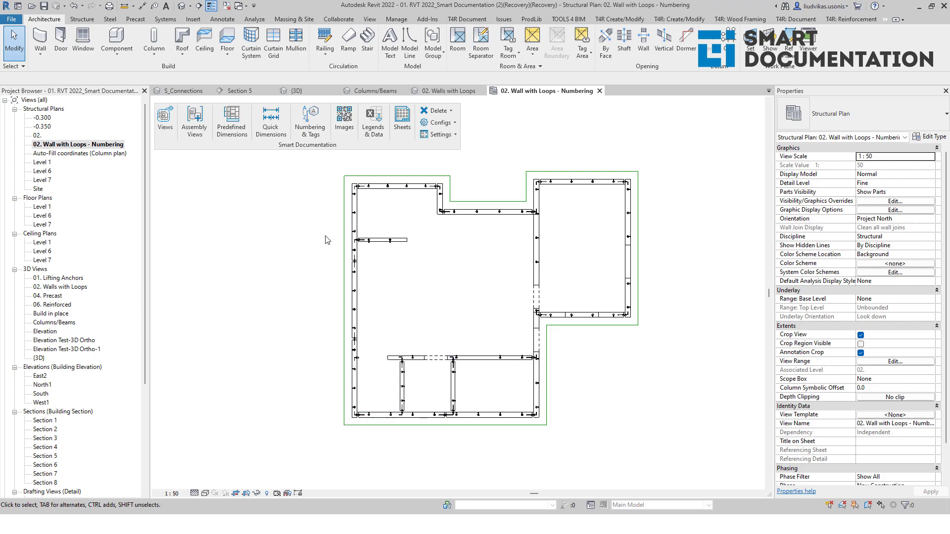
left_click(311, 130)
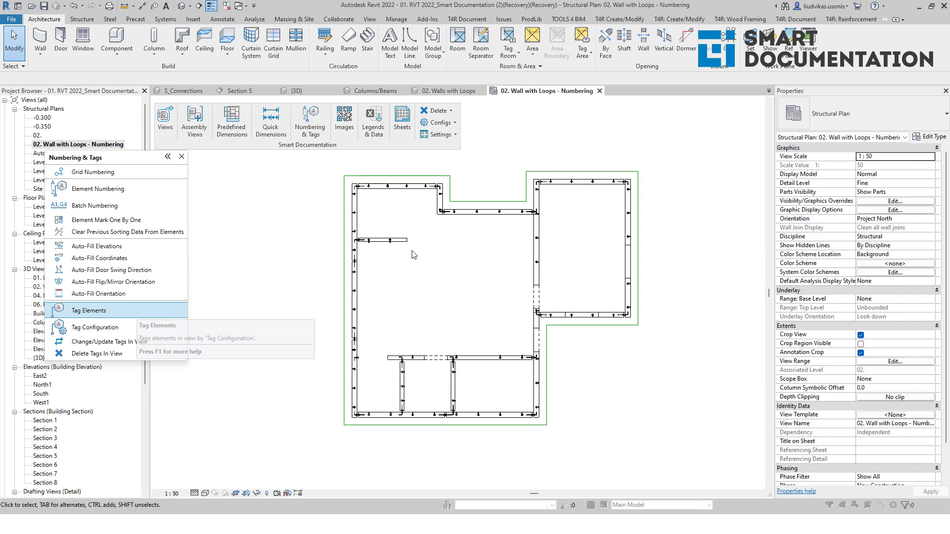
left_click(137, 310)
left_click(159, 107)
left_click(160, 107)
left_click(160, 107)
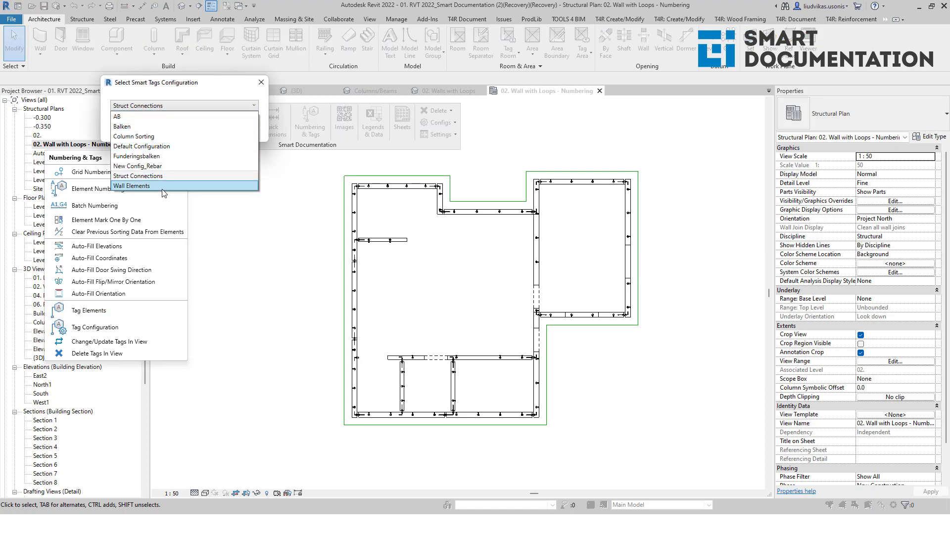
left_click(165, 186)
left_click(145, 124)
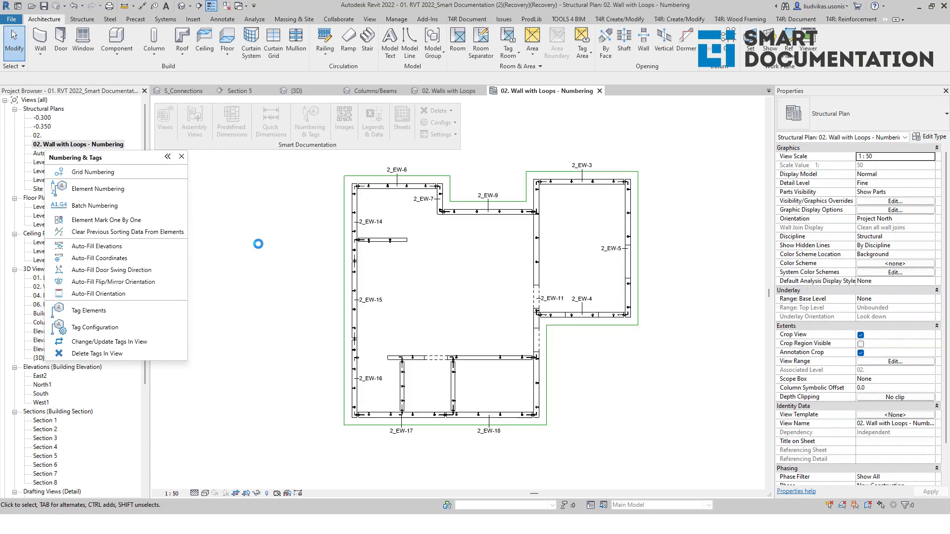
Examine the wall tags around the building perimeter and the numbering order they follow.
scroll(424, 198, "up", 5)
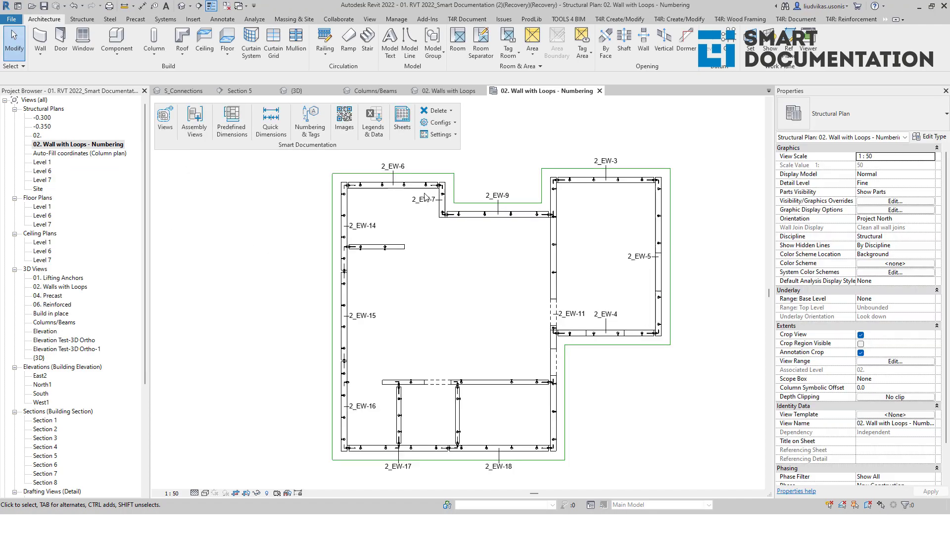
scroll(430, 213, "down", 5)
scroll(489, 300, "up", 2)
middle_click_drag(492, 284, 506, 310)
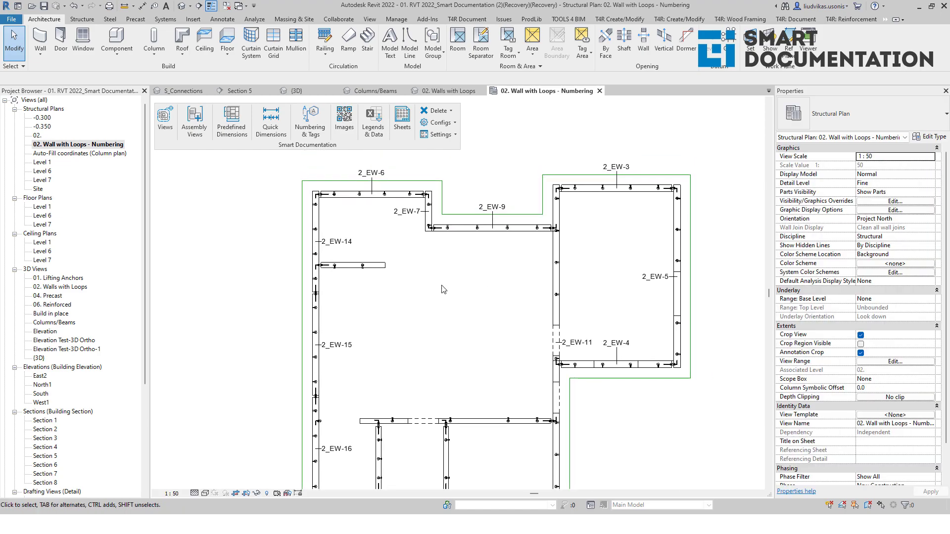
scroll(443, 290, "down", 3)
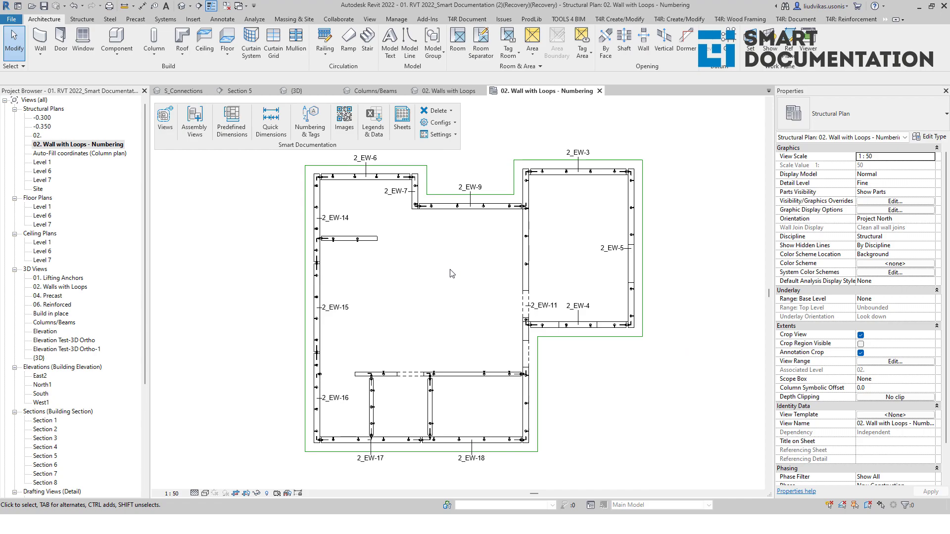
scroll(450, 221, "up", 2)
left_click(451, 222)
scroll(485, 267, "down", 2)
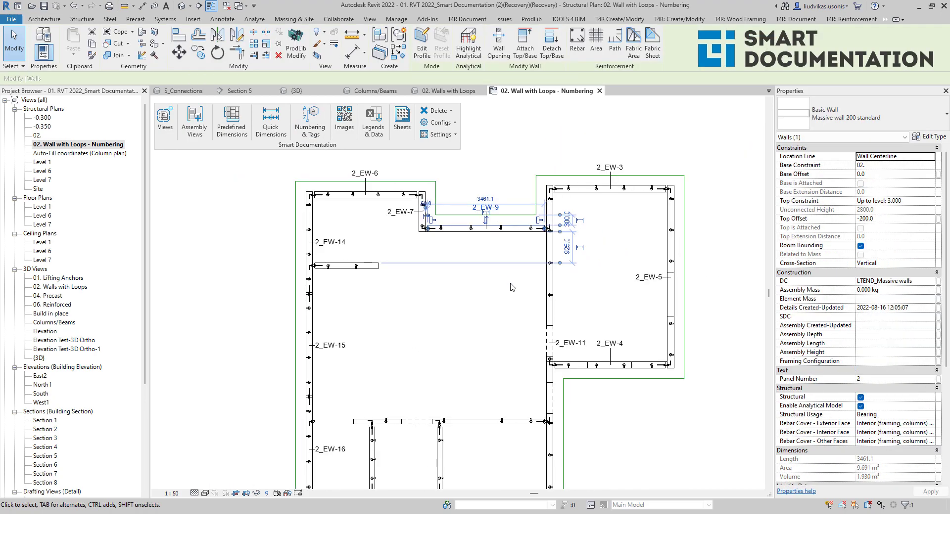
left_click(466, 276)
scroll(372, 217, "up", 2)
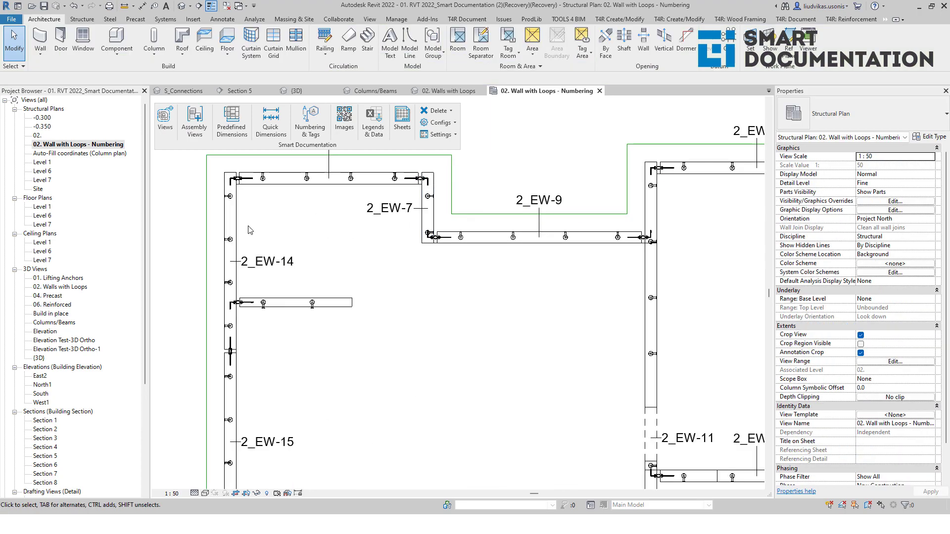
scroll(350, 286, "up", 2)
scroll(350, 286, "down", 2)
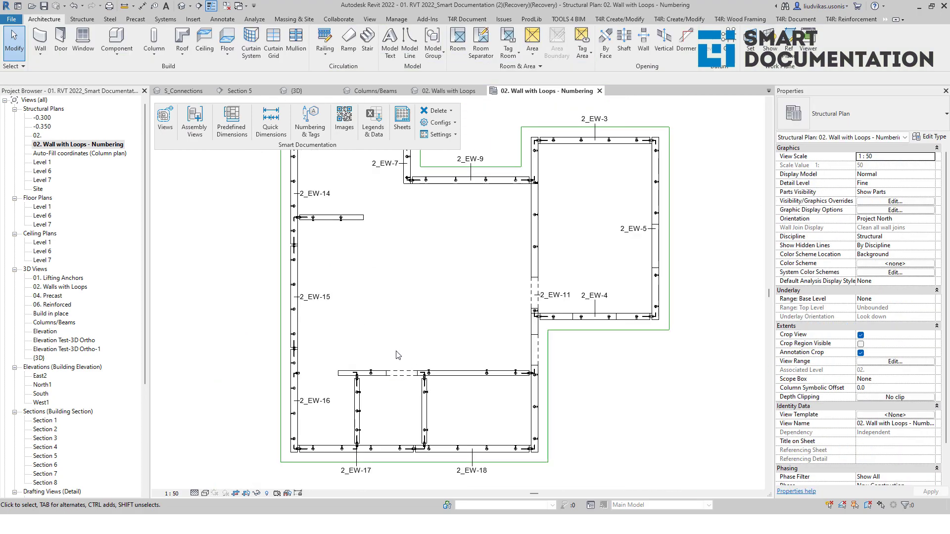
middle_click_drag(410, 299, 409, 311)
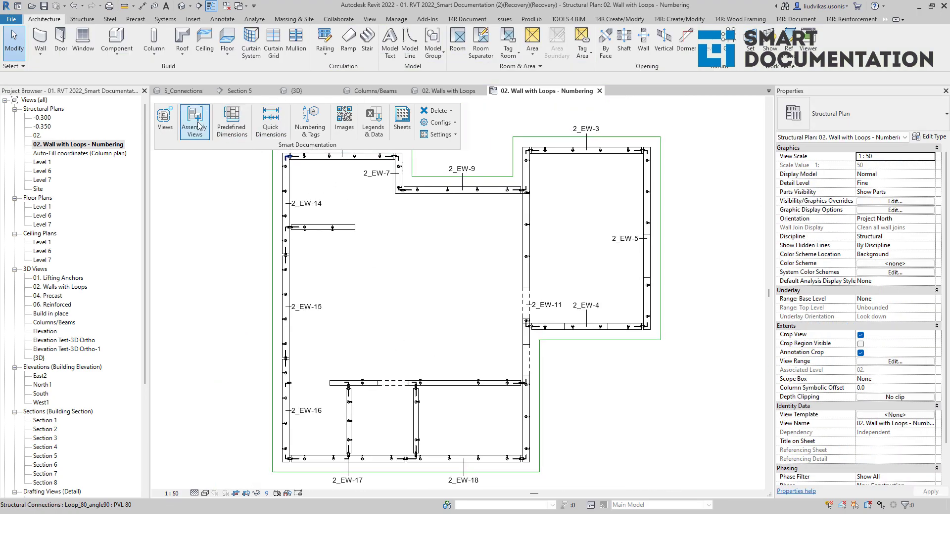
Start Element Numbering for the Walls category, choosing to use a predefined configuration with its parameter.
left_click(309, 124)
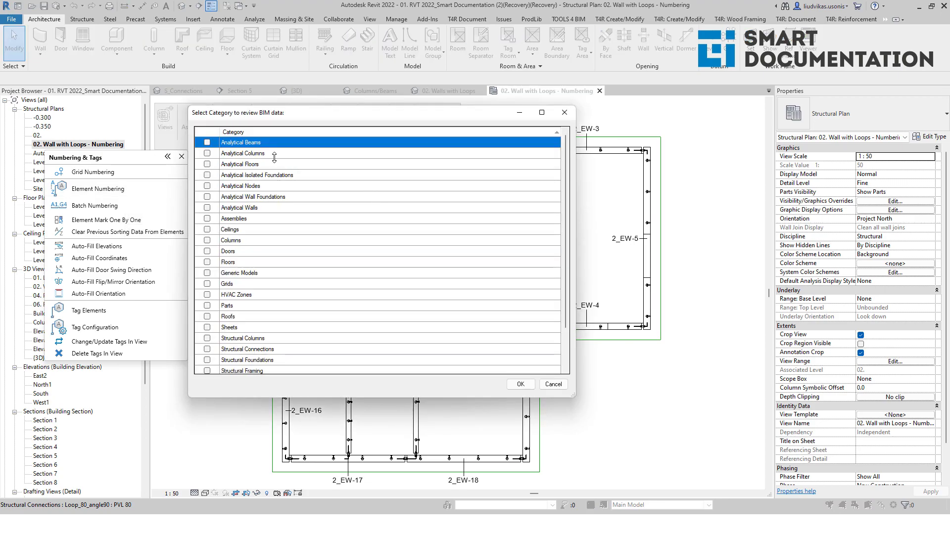
scroll(271, 273, "down", 2)
left_click(207, 349)
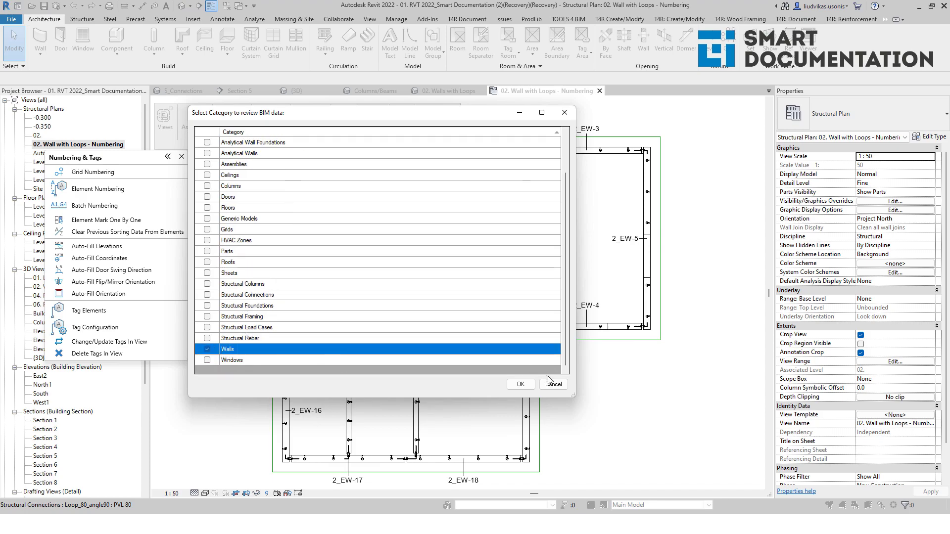
left_click(531, 387)
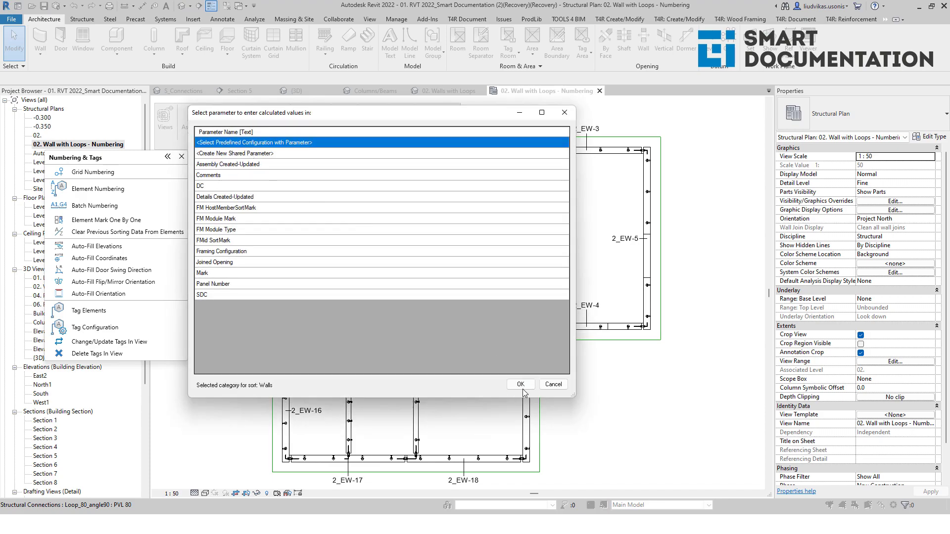
left_click(521, 384)
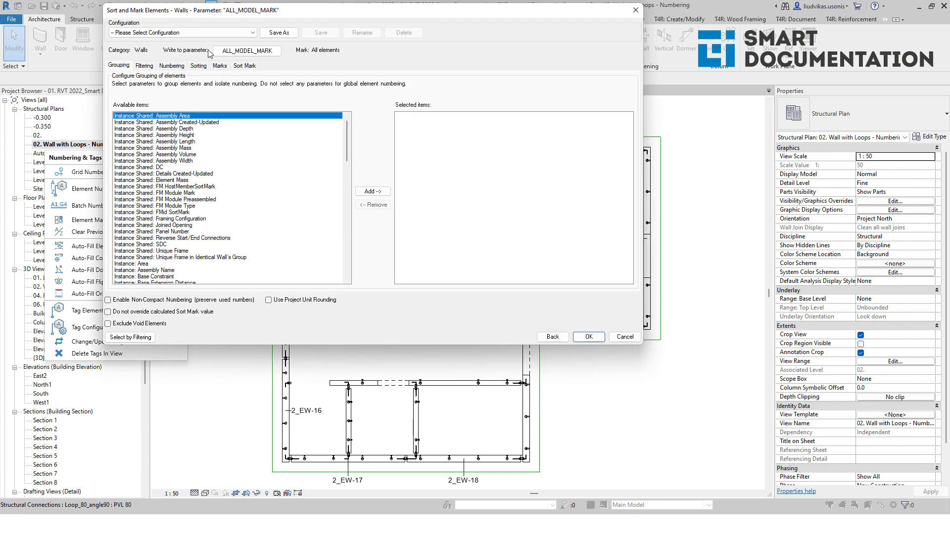
Load the "Model Line" configuration, review its Sort Mark composition, and number the walls with it.
left_click(209, 33)
left_click(210, 59)
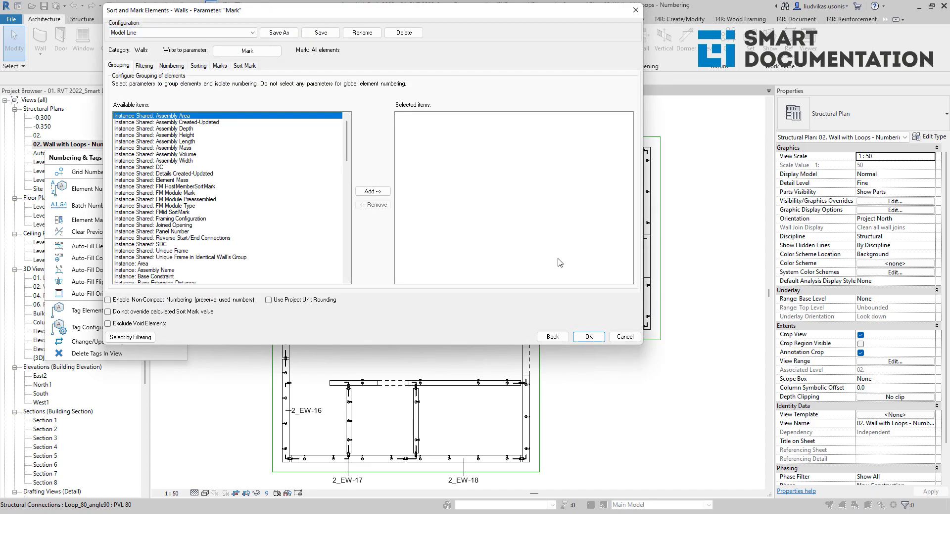
left_click(245, 65)
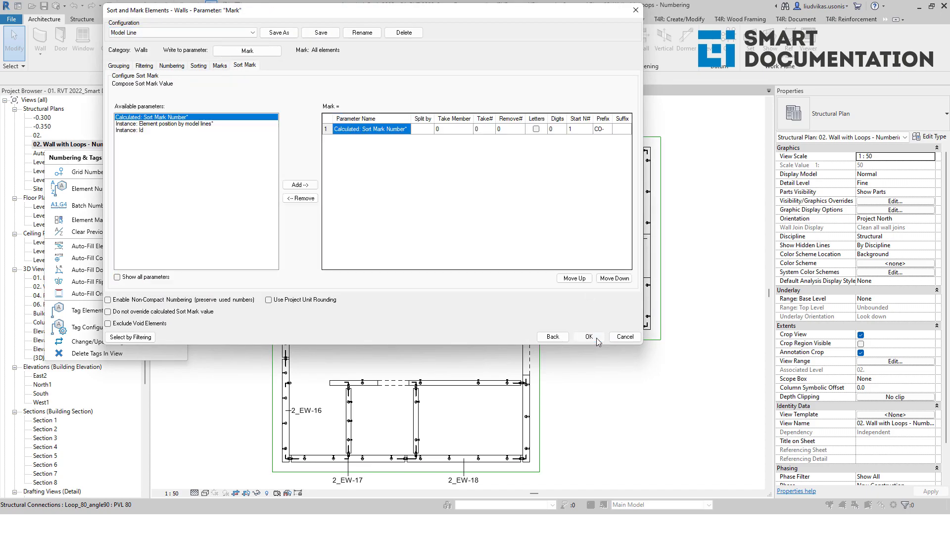
left_click(588, 337)
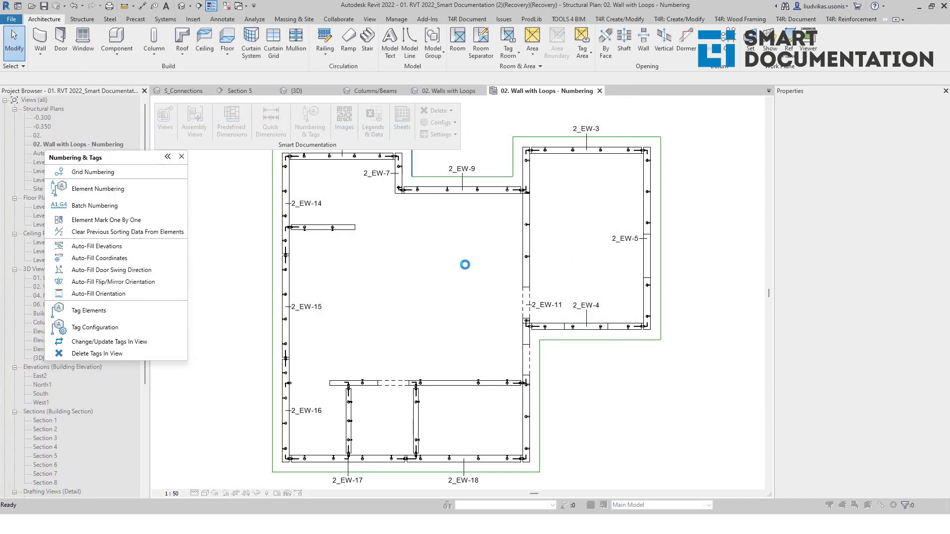
left_click(191, 283)
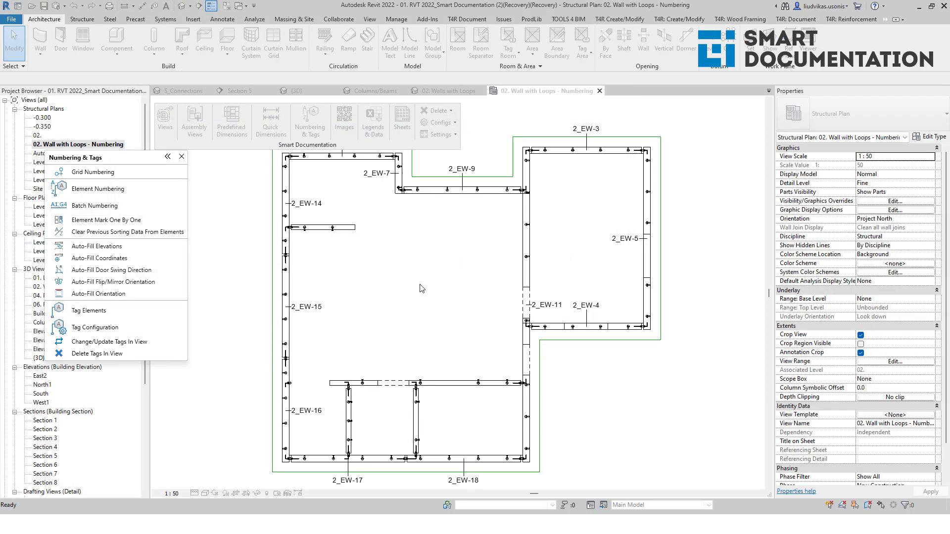
Check the updated wall tags along the model-line outline, then close the numbering tools.
middle_click_drag(469, 269, 447, 291)
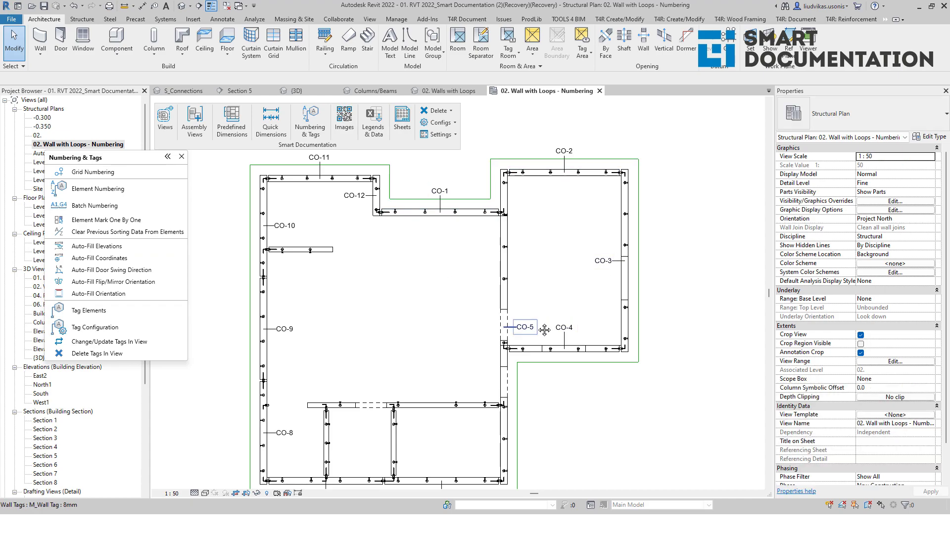
middle_click_drag(398, 471, 424, 332)
scroll(331, 248, "down", 3)
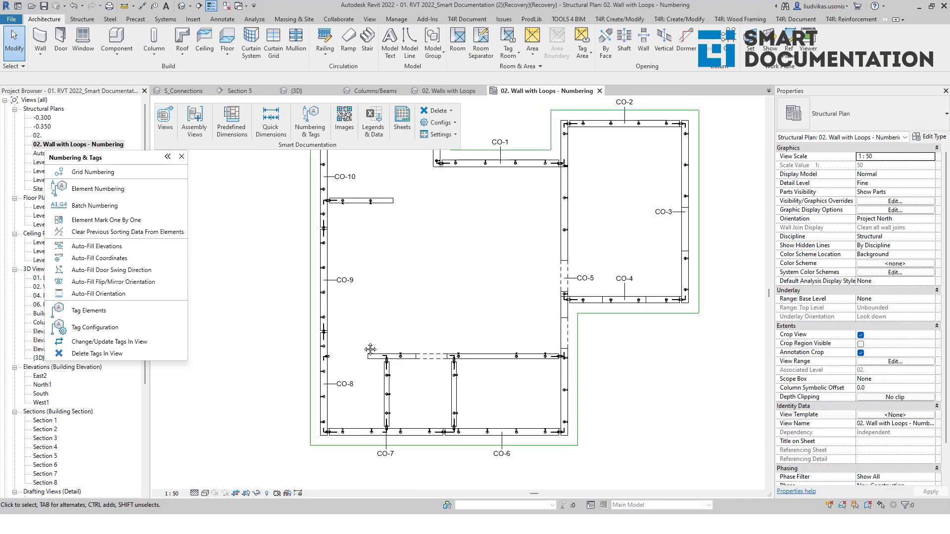
scroll(410, 254, "up", 3)
scroll(410, 254, "down", 1)
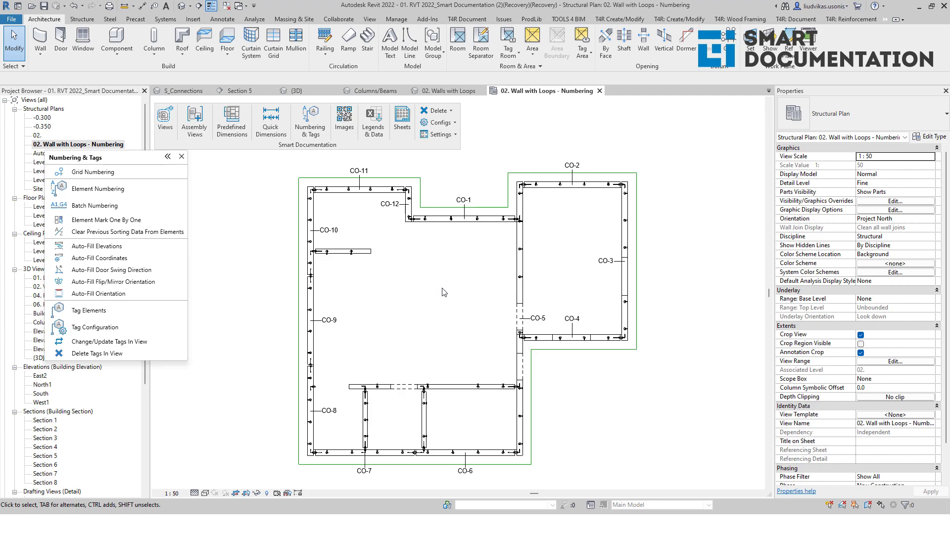
left_click(182, 157)
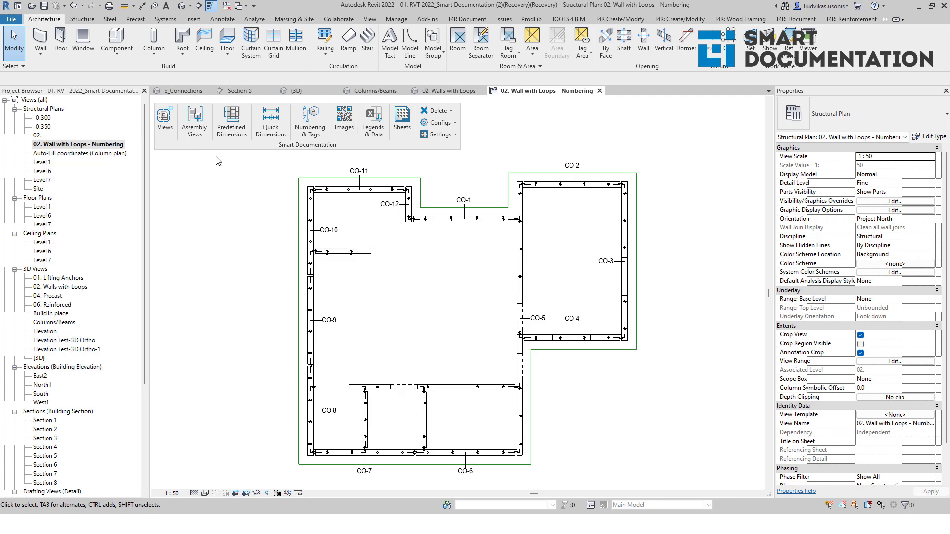
Return to the Columns/Beams 3D view, frame the front facade, and open the Assembly Views tools.
left_click(381, 92)
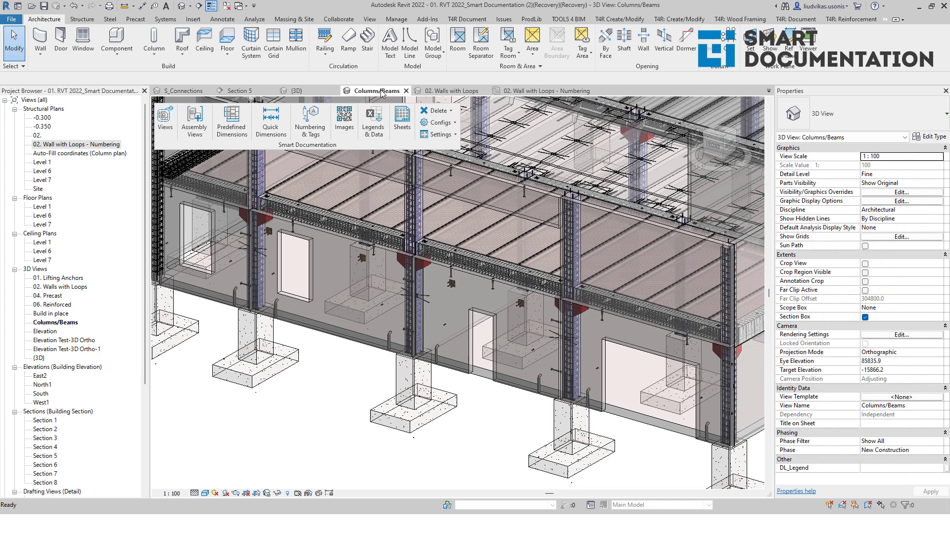
scroll(458, 353, "up", 3)
scroll(458, 354, "down", 5)
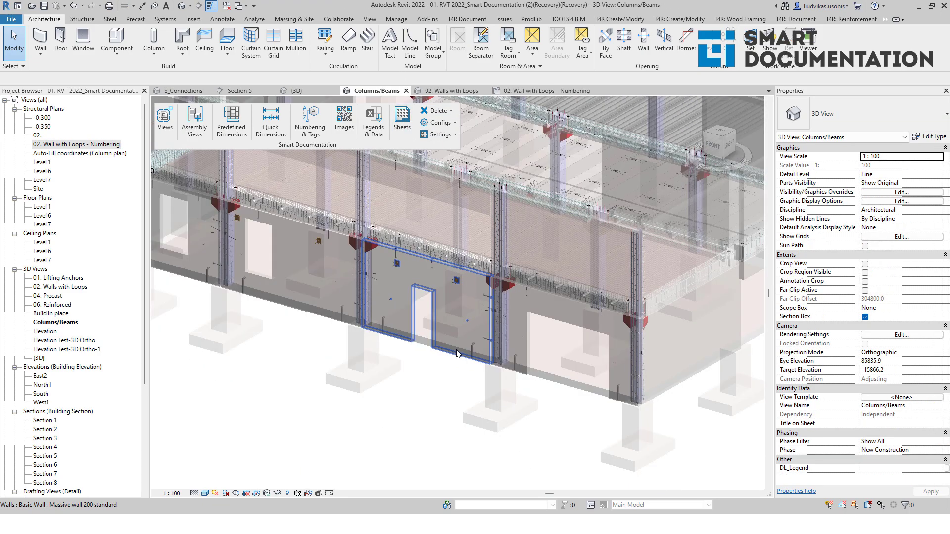
mouse_move(471, 358)
middle_mouse_down("shift")
mouse_move(526, 392)
mouse_move(464, 345)
middle_mouse_up("shift")
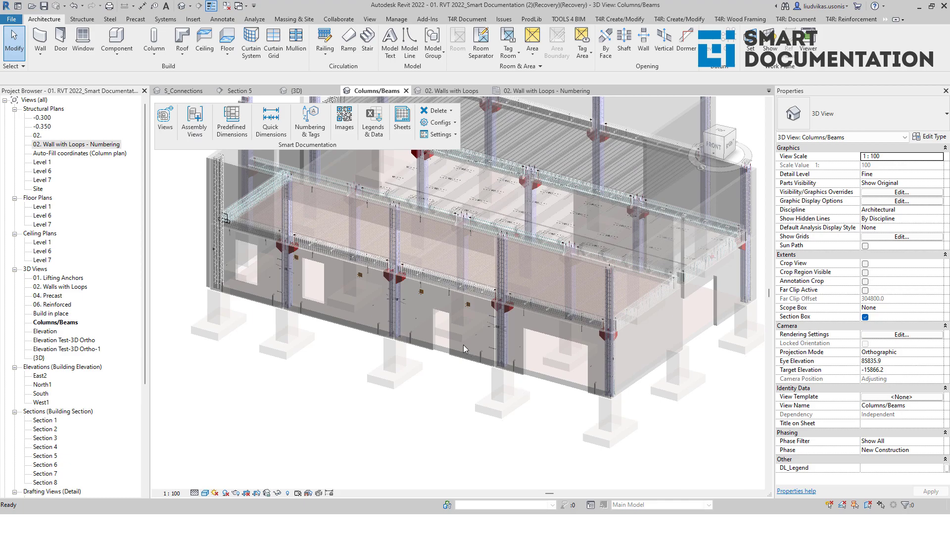
scroll(466, 346, "up", 5)
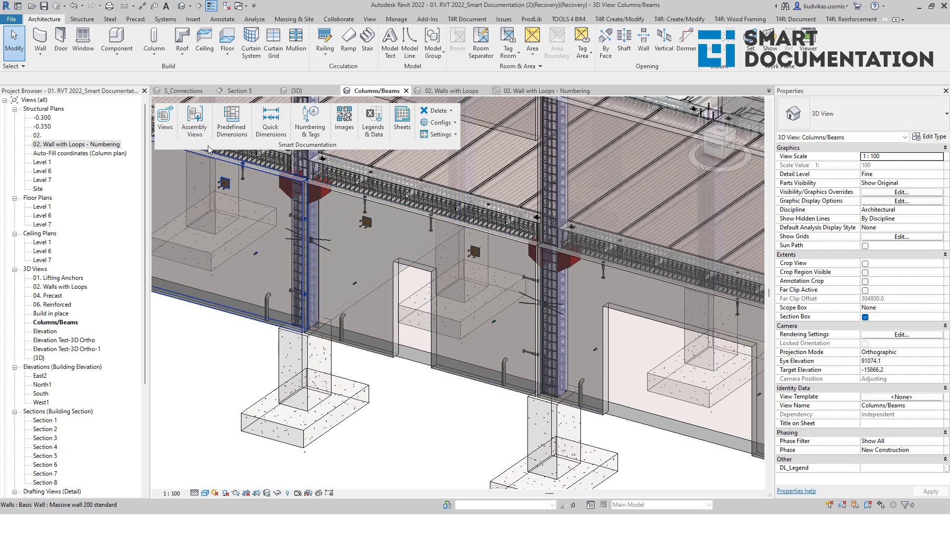
left_click(194, 122)
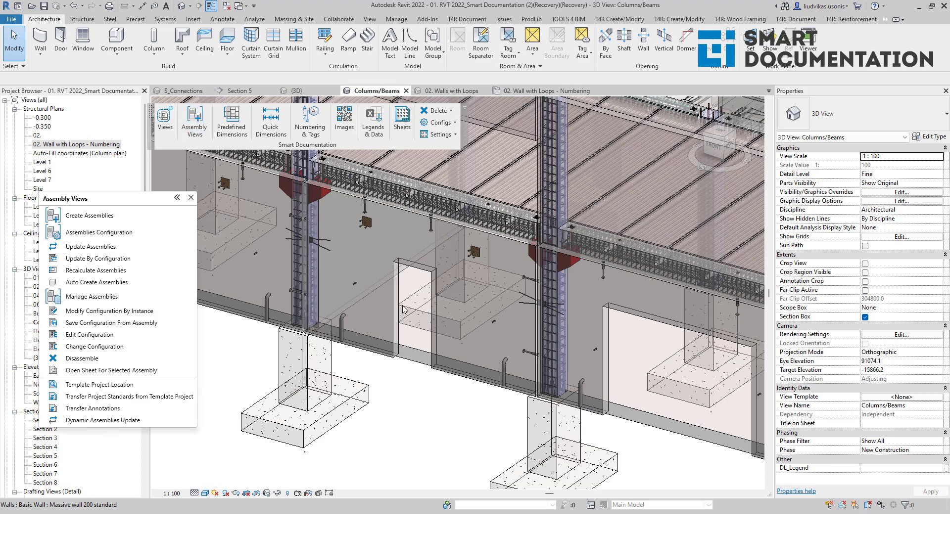
scroll(425, 313, "down", 2)
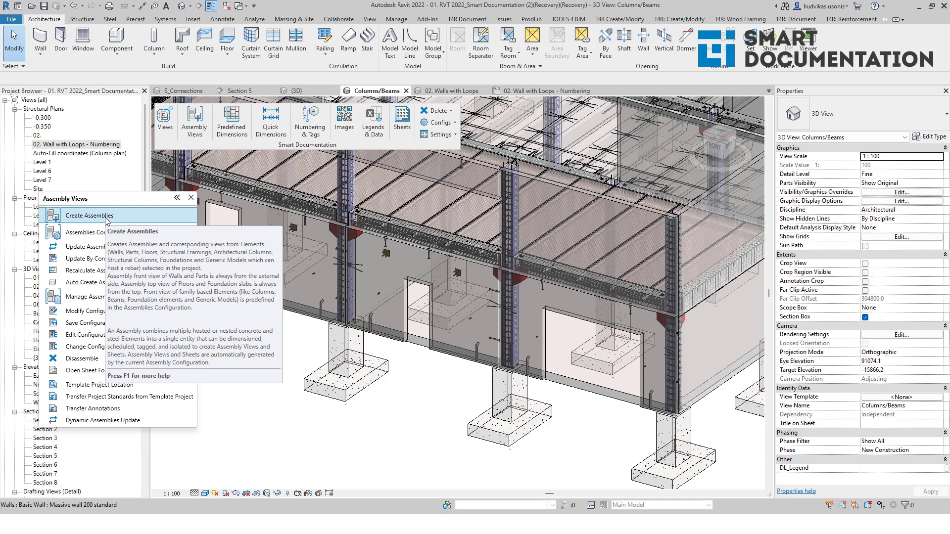
Start creating an assembly for the front facade wall with the door opening, choosing the "Ordinate 1st" configuration and opening it for editing.
left_click(106, 218)
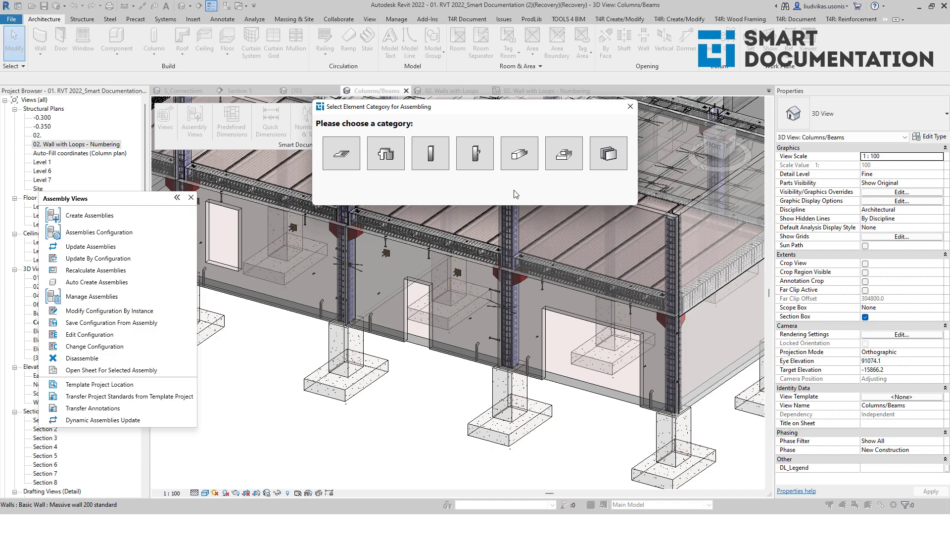
left_click(630, 106)
scroll(435, 330, "up", 3)
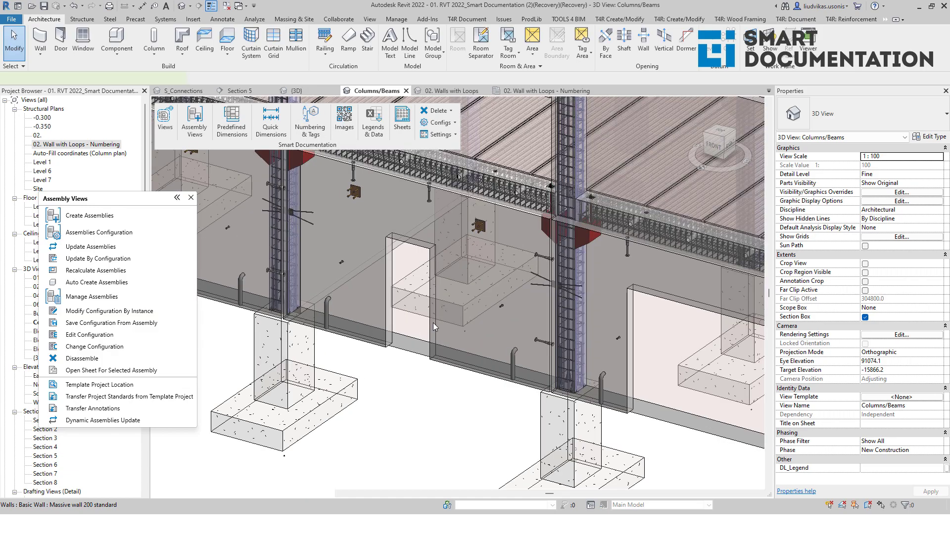
left_click(433, 323)
scroll(448, 329, "down", 2)
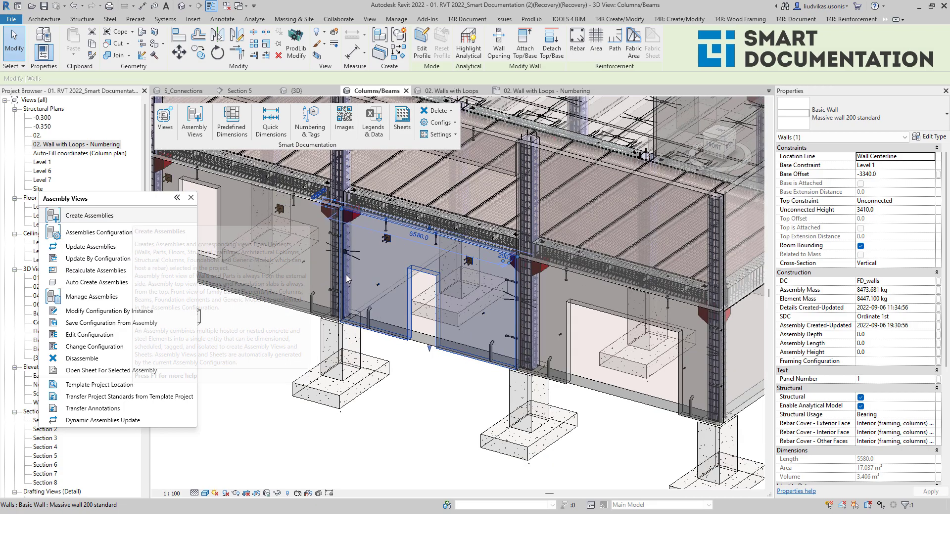
left_click(479, 114)
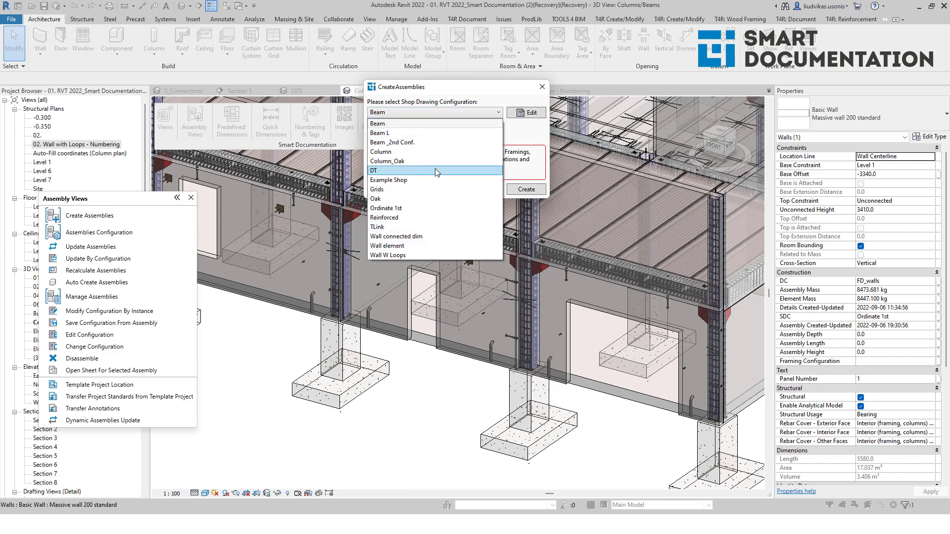
left_click(443, 209)
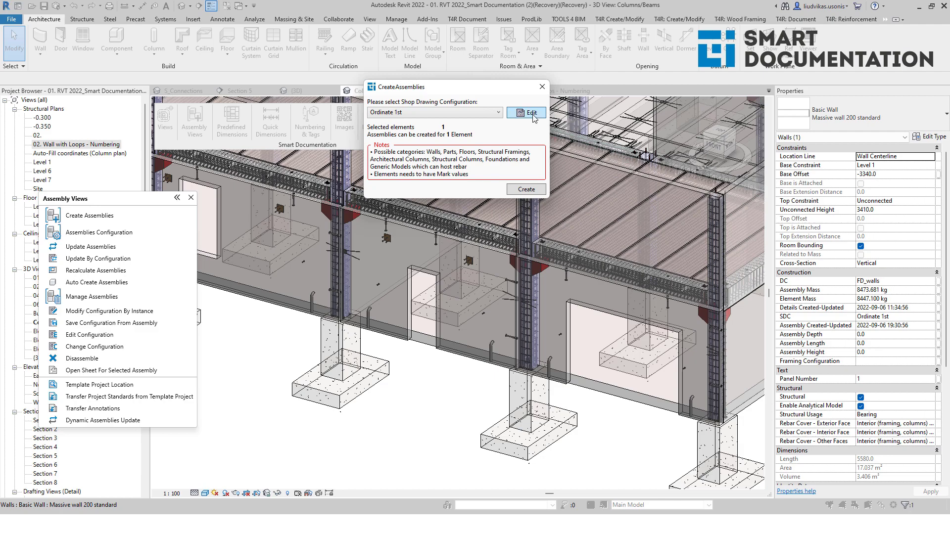
left_click(533, 114)
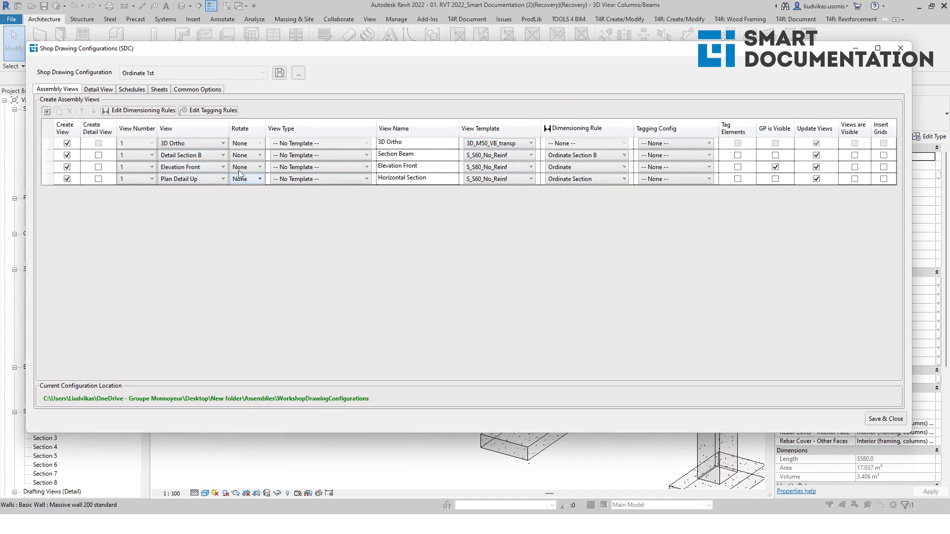
Add three blank view rows to the assembly views of the "Ordinate 1st" configuration.
left_click(47, 111)
left_click(47, 111)
left_click(46, 110)
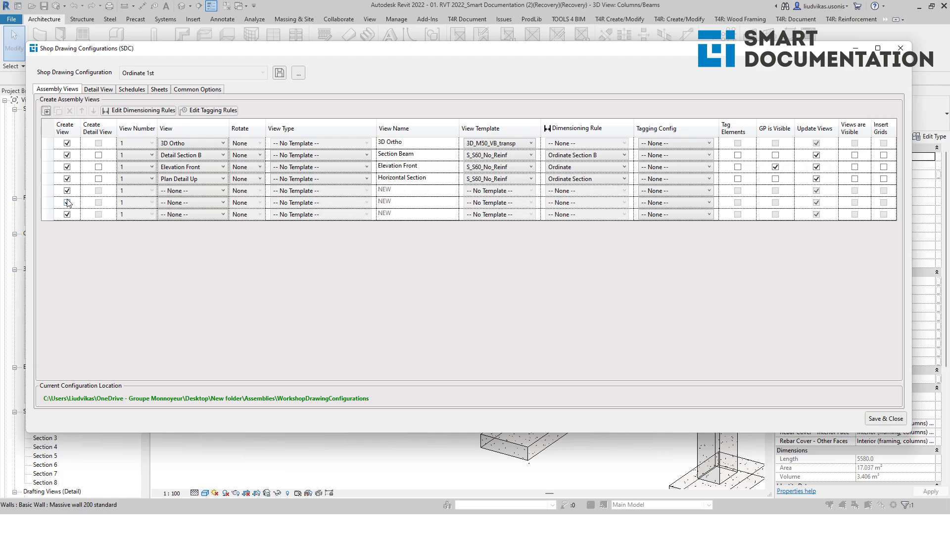
Delete the three blank view rows from the configuration, trying to move the last remaining one up before removing it.
left_click(51, 215)
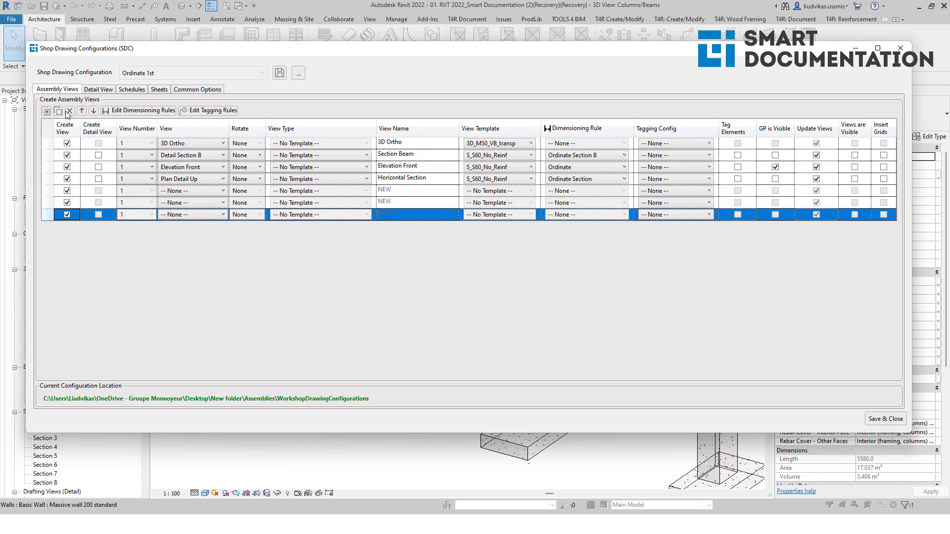
key("Delete")
left_click(51, 203)
key("Delete")
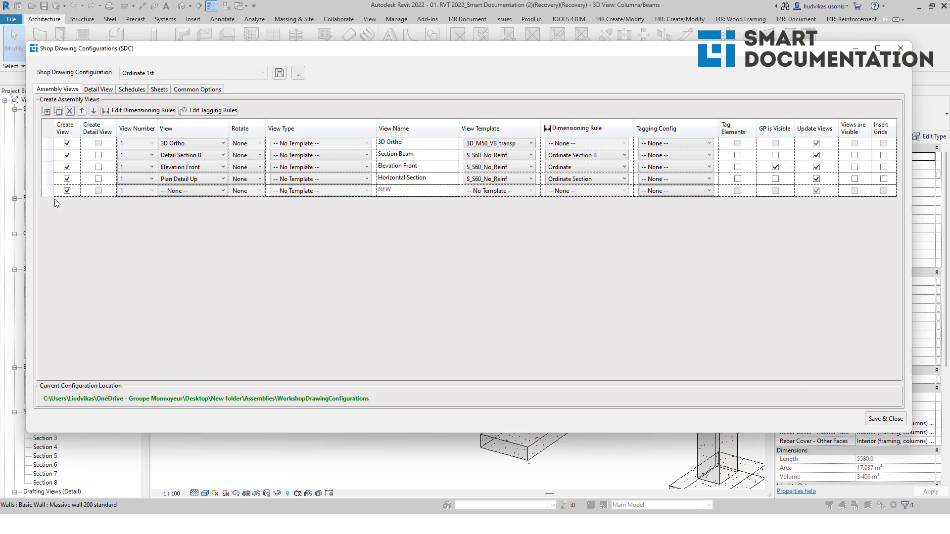
left_click(51, 191)
left_click(81, 111)
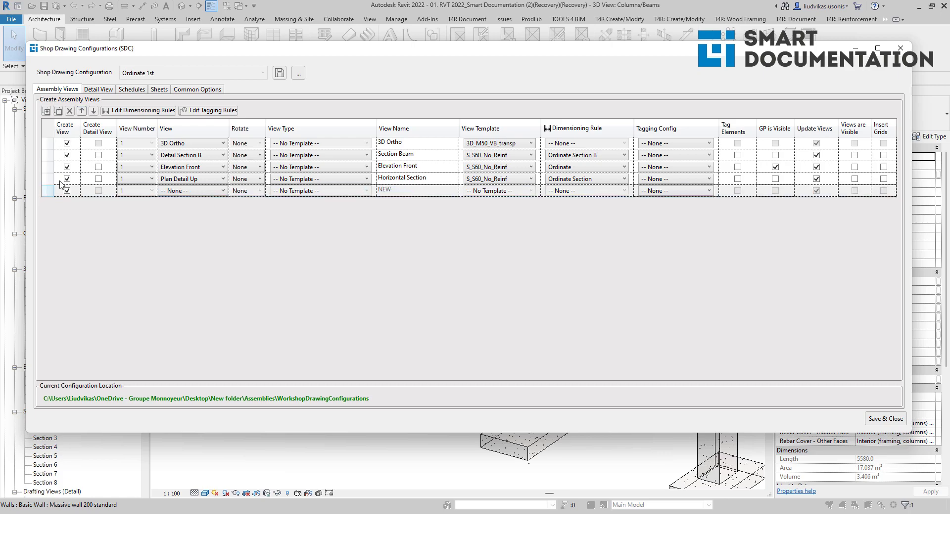
left_click(50, 191)
left_click(69, 112)
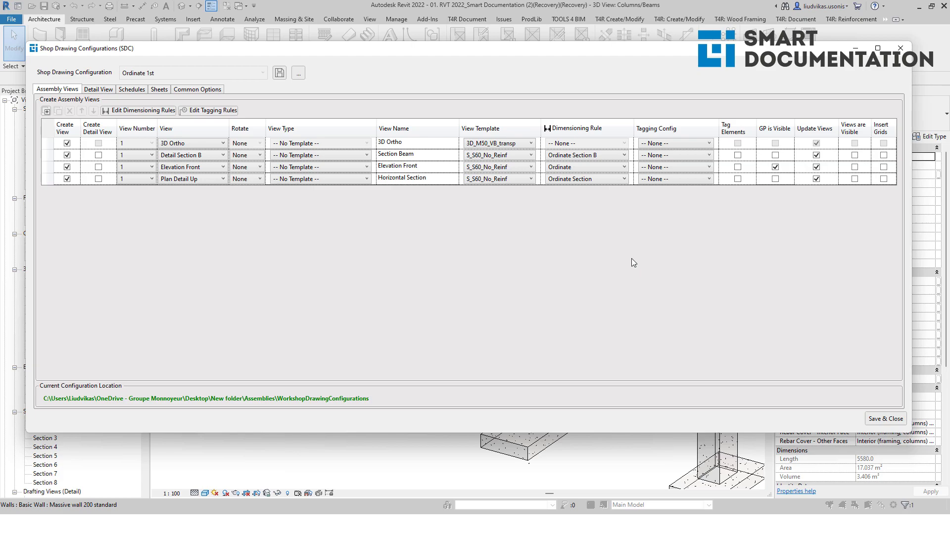
Review the configuration's common options, sheets, schedules and detail view settings, and return to its assembly views.
left_click(198, 90)
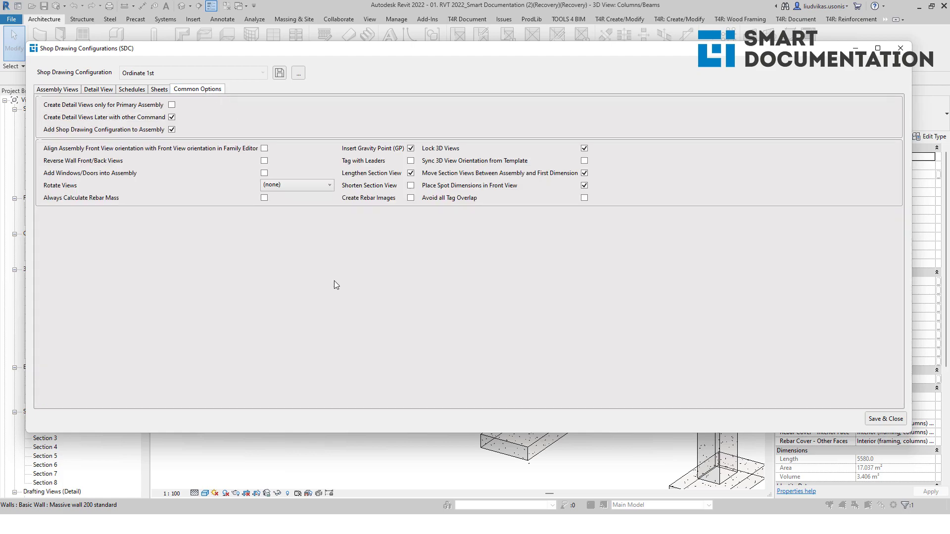
left_click(159, 89)
left_click(130, 90)
left_click(99, 90)
left_click(57, 89)
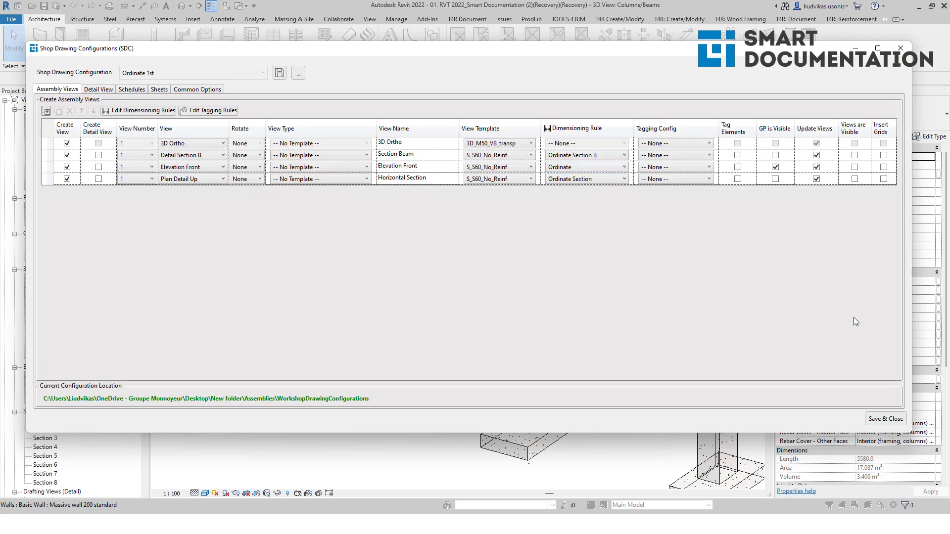
Save the "Ordinate 1st" configuration and create the assembly of the selected wall with it.
left_click(886, 418)
left_click(517, 192)
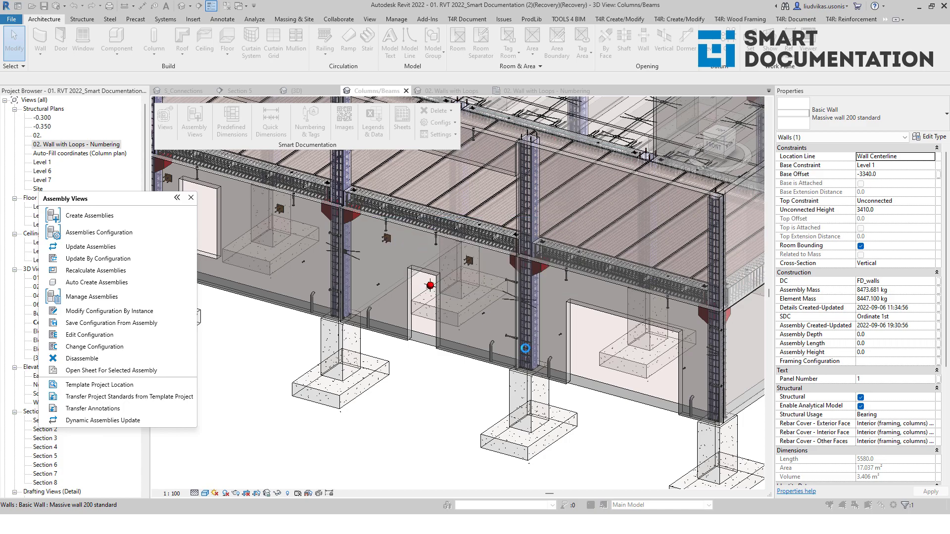
left_click(562, 369)
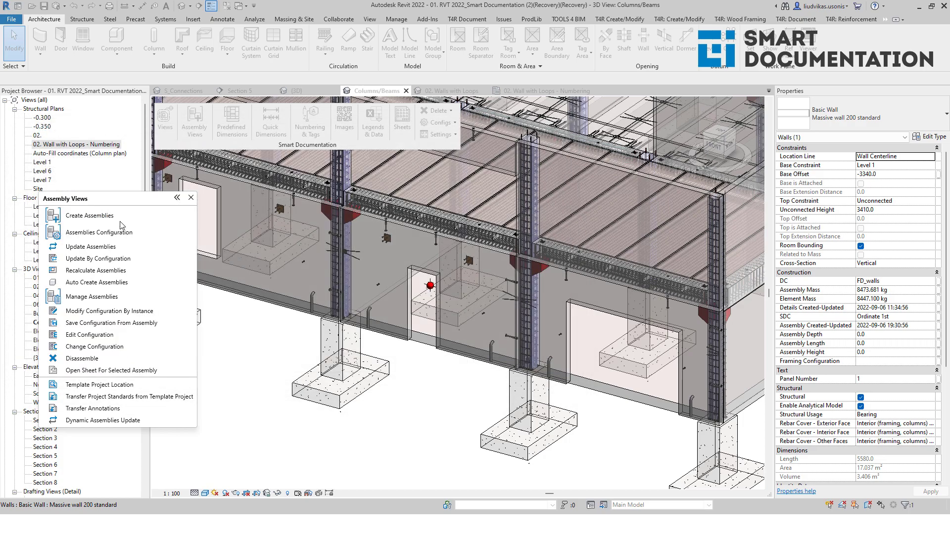
Select the new wall assembly in the model and open the Elevation Front detail view of assembly 1_EW-2.
left_click(405, 335)
scroll(78, 342, "down", 1)
scroll(78, 342, "down", 5)
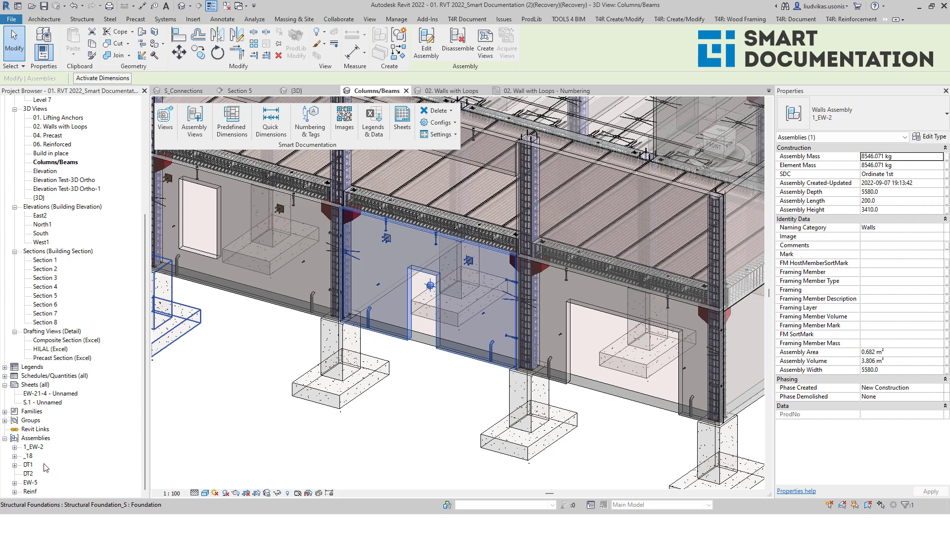
left_click(15, 449)
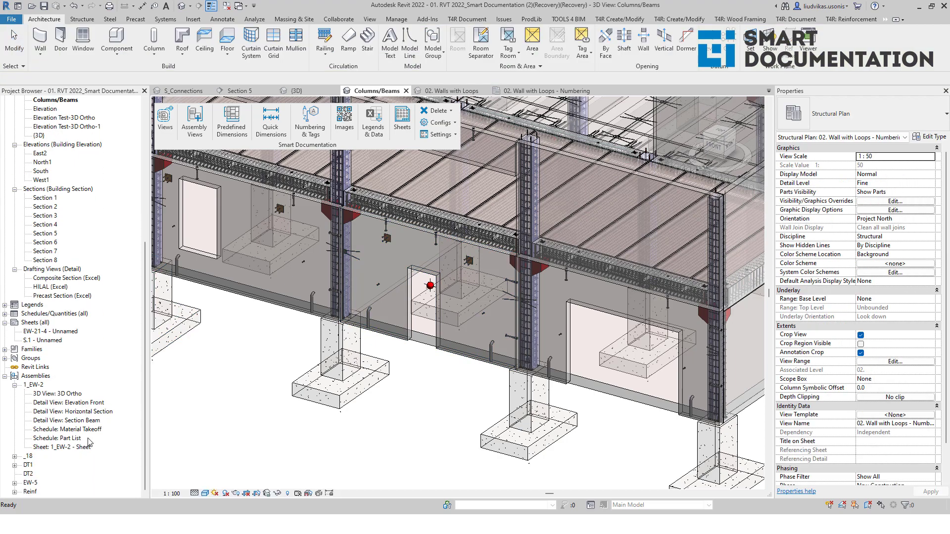
double_click(79, 404)
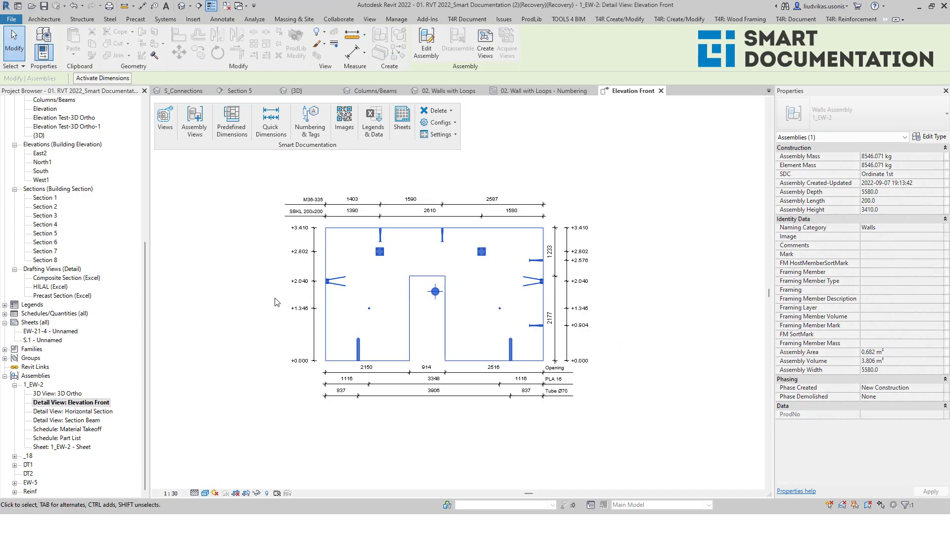
Examine the dimensions and embedded parts around the whole wall in the Elevation Front view.
left_click(349, 277)
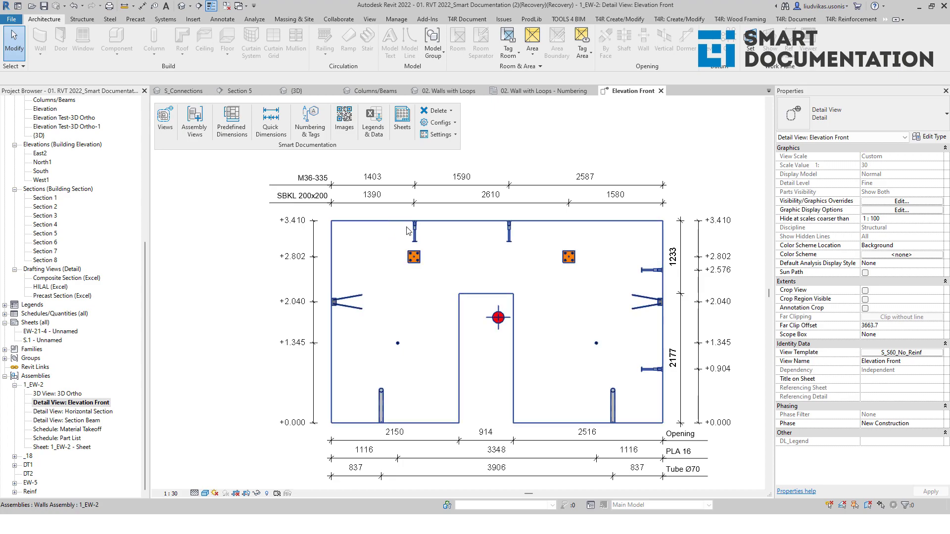
mouse_move(488, 302)
middle_mouse_down()
mouse_move(470, 261)
mouse_move(484, 312)
middle_mouse_up()
scroll(300, 179, "up", 2)
scroll(349, 282, "down", 1)
middle_click_drag(332, 414, 329, 287)
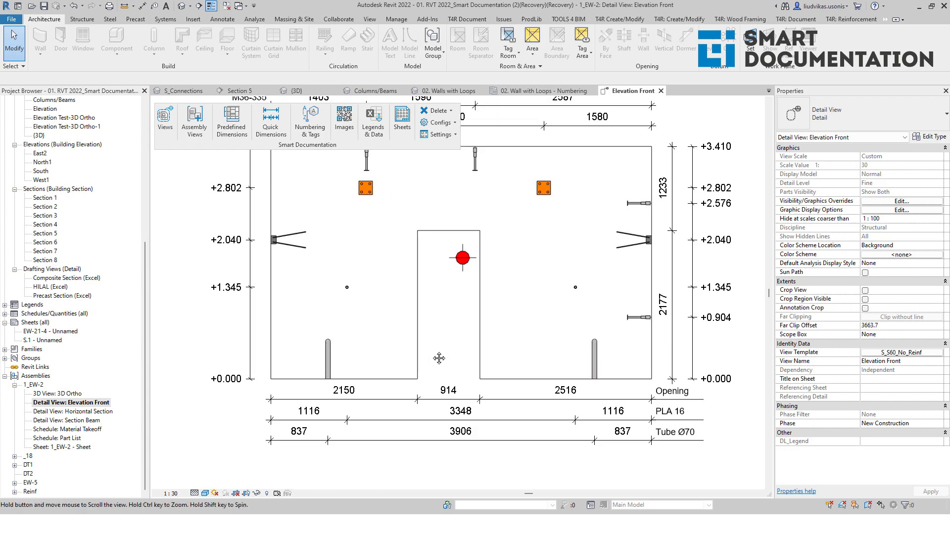
middle_click_drag(515, 356, 437, 375)
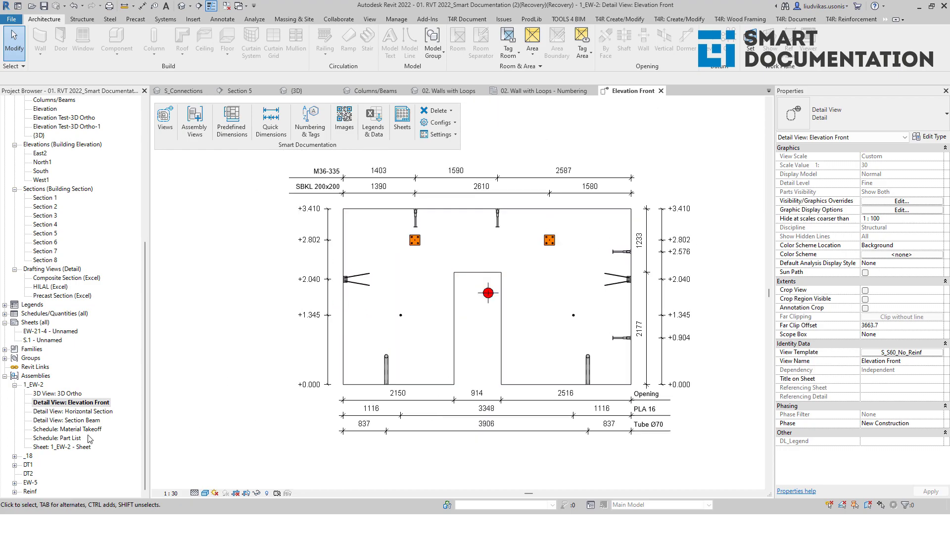
Review the Horizontal Section, Section Beam and Material Takeoff views of assembly 1_EW-2, ending on the Horizontal Section.
double_click(85, 412)
double_click(90, 421)
scroll(394, 304, "down", 2)
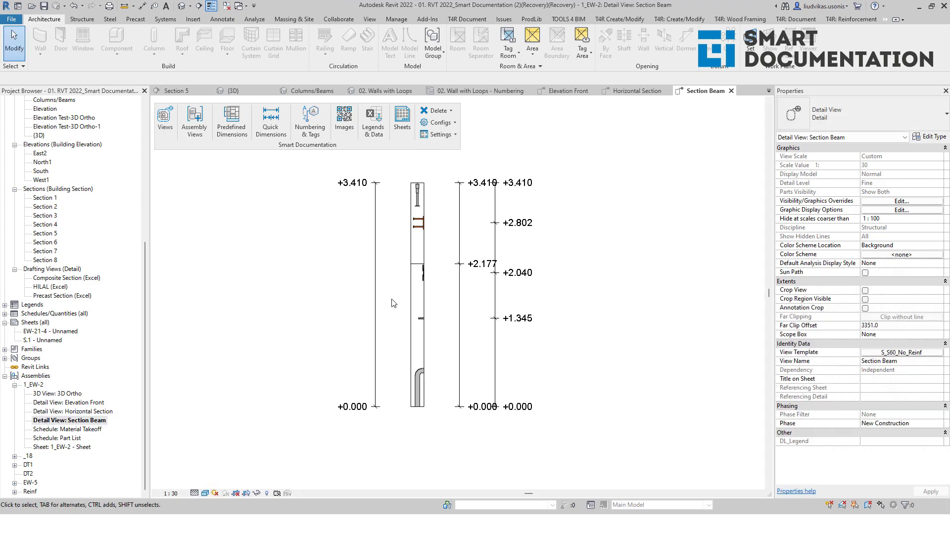
left_click(88, 429)
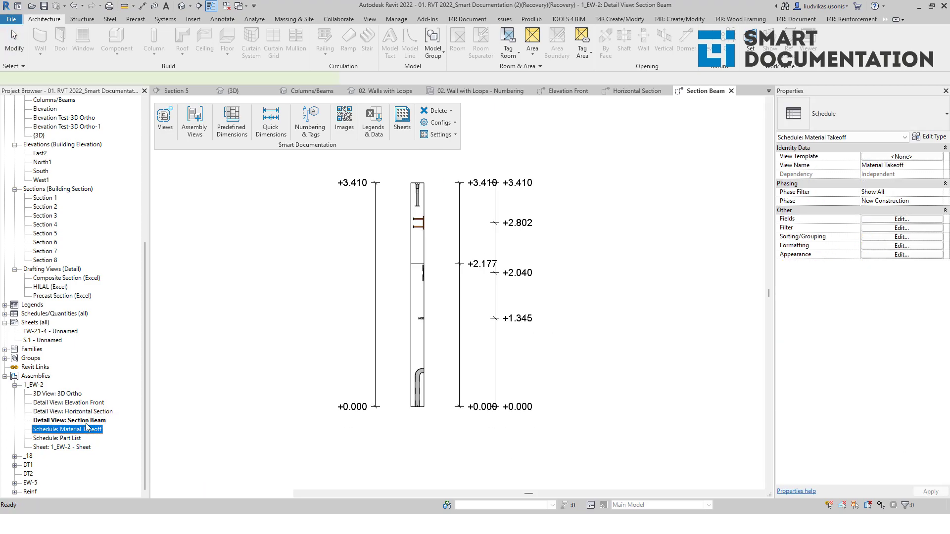
double_click(88, 428)
left_click(761, 91)
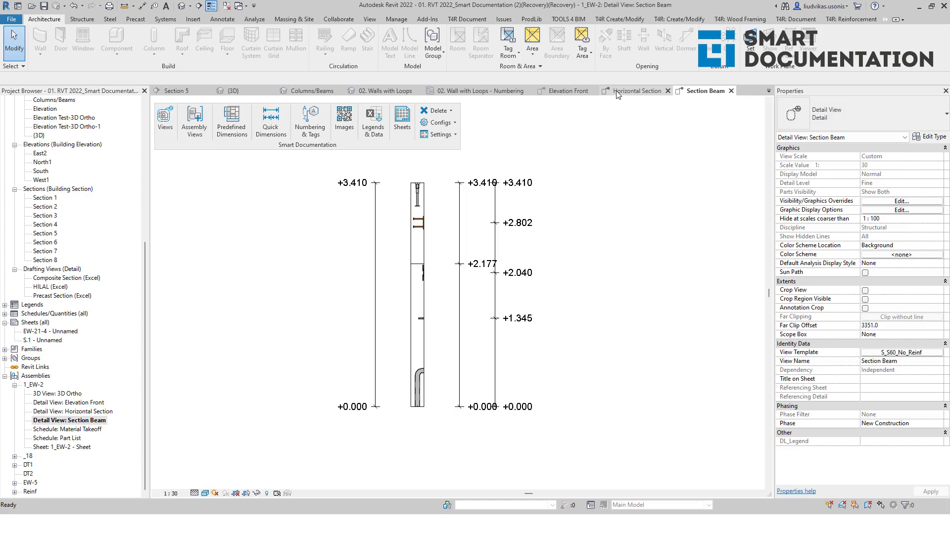
left_click(615, 92)
Return to the Elevation Front view and examine the anchors and plates near the wall's upper edge.
double_click(71, 403)
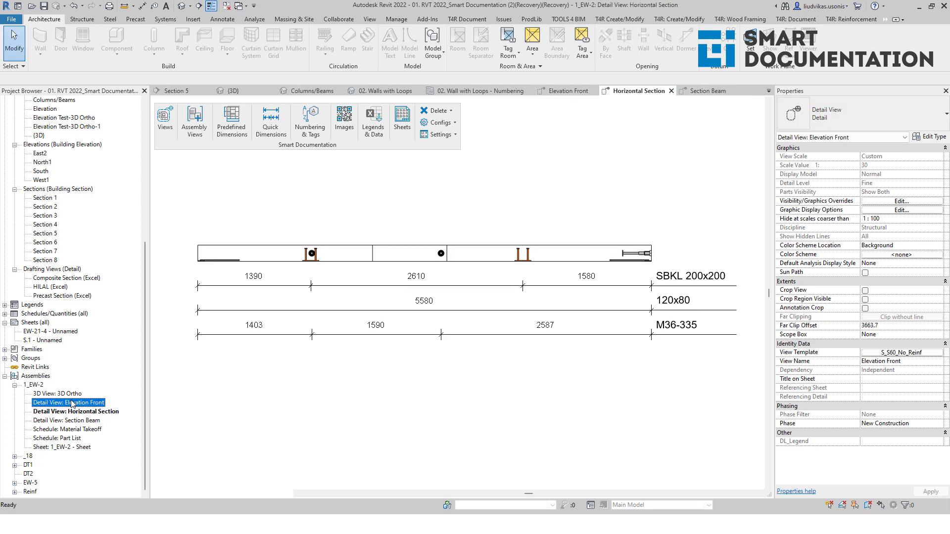
scroll(395, 193, "up", 3)
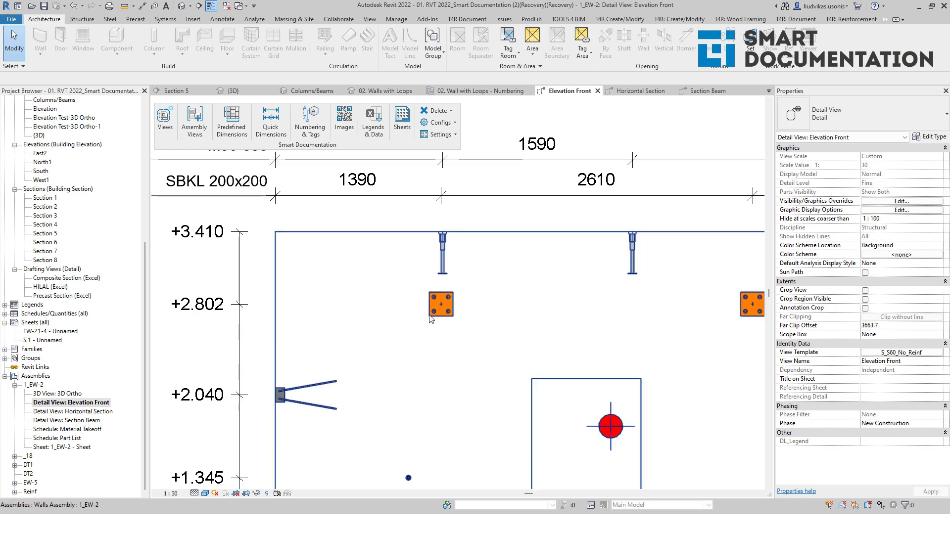
scroll(450, 315, "down", 2)
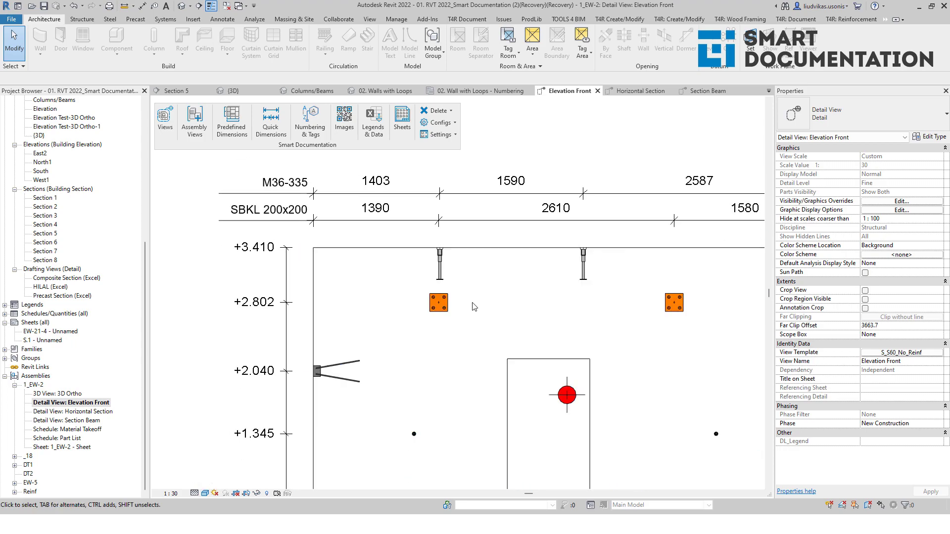
key("z")
key("f")
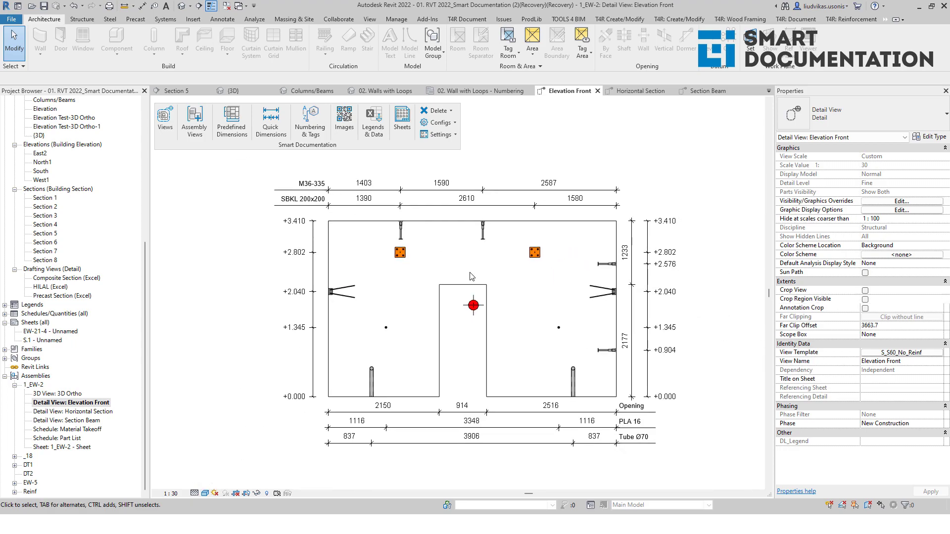
Close the Horizontal Section and Section Beam views, inspecting the gravity point marker in Elevation Front in between.
left_click(639, 90)
left_click(671, 91)
scroll(474, 320, "up", 3)
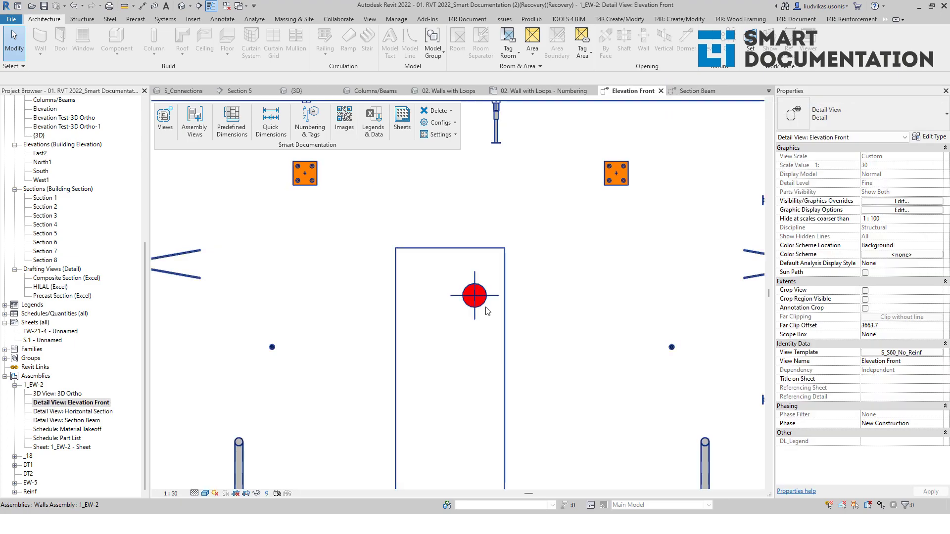
key("z")
key("f")
left_click(693, 91)
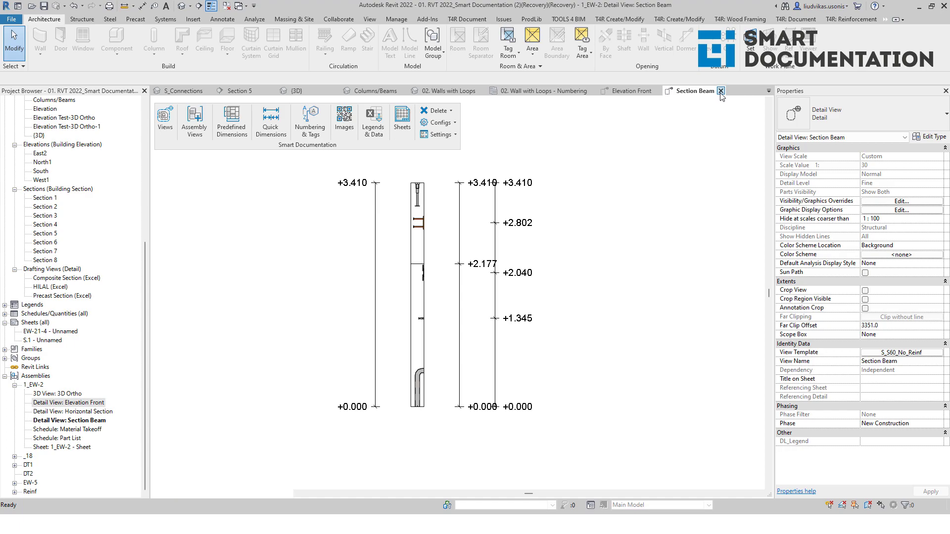
left_click(722, 91)
Open the 1_EW-2 sheet and place the 3D Ortho view in the empty box above the title block's revision table.
double_click(67, 447)
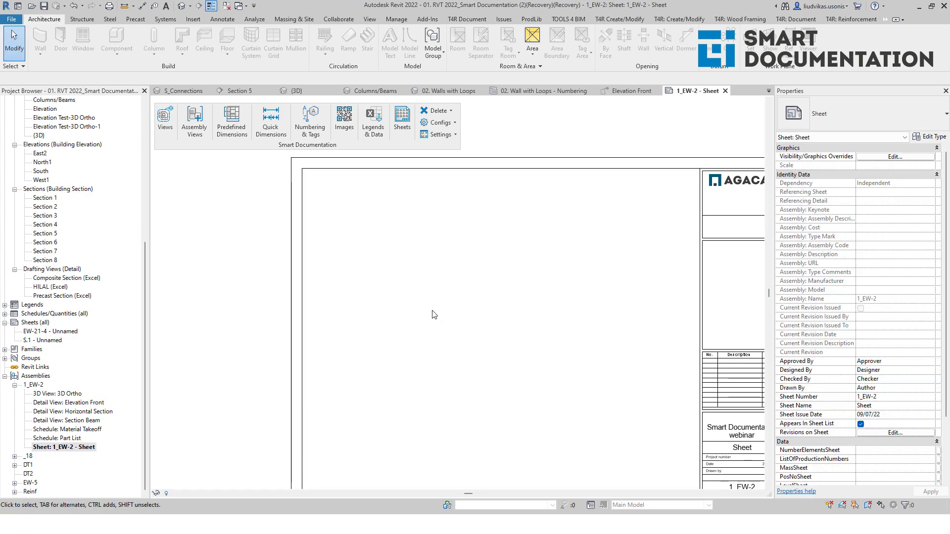
left_click(55, 393)
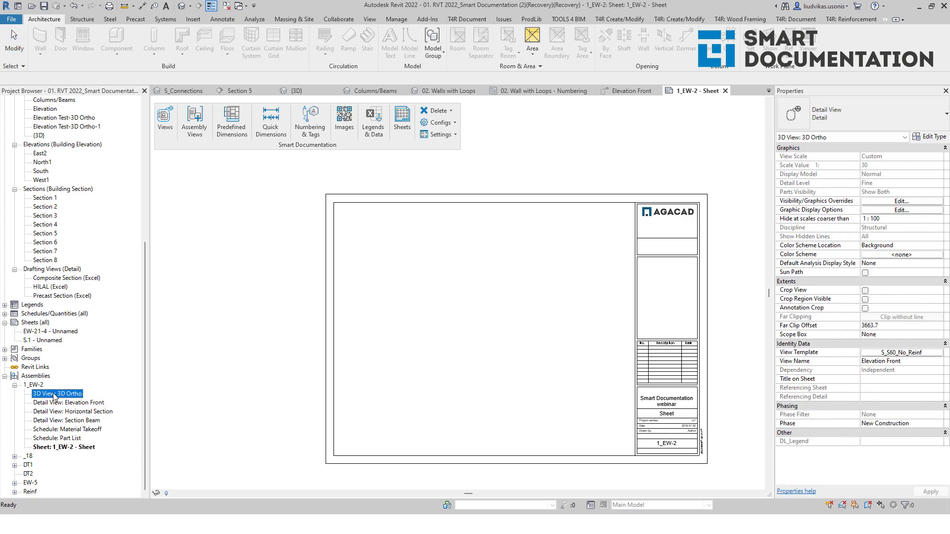
left_click_drag(54, 394, 667, 282)
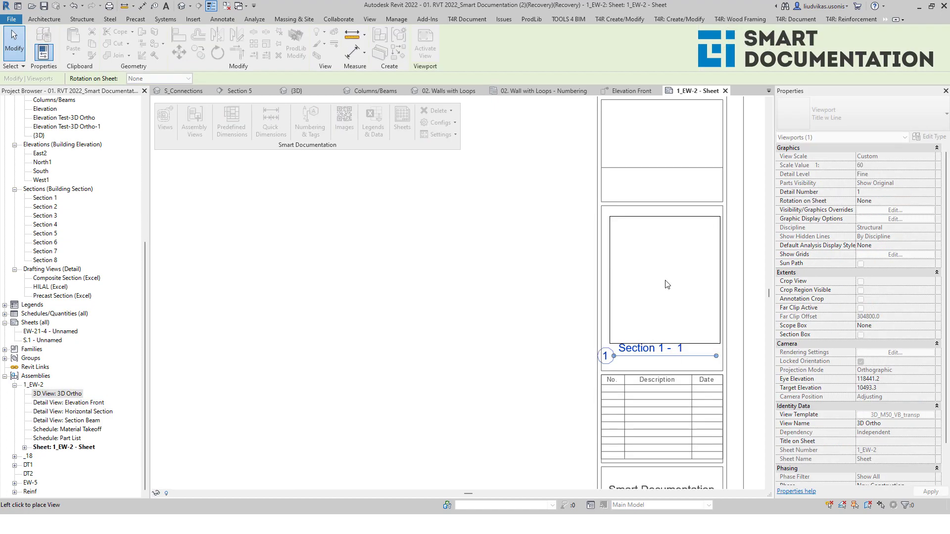
left_click(668, 281)
Place the Elevation Front view of assembly 1_EW-2 in the upper-left corner of the sheet's drawing area.
left_click(65, 403)
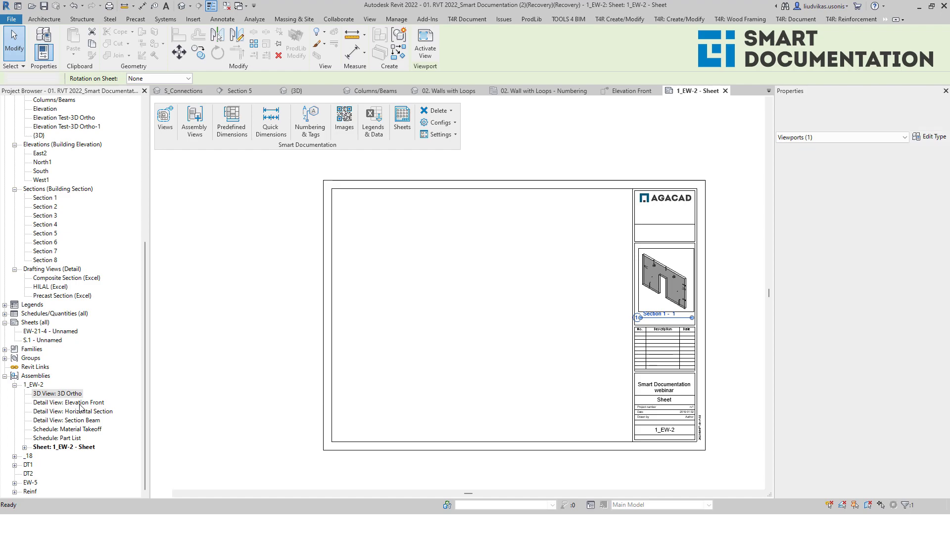
left_click_drag(64, 403, 416, 248)
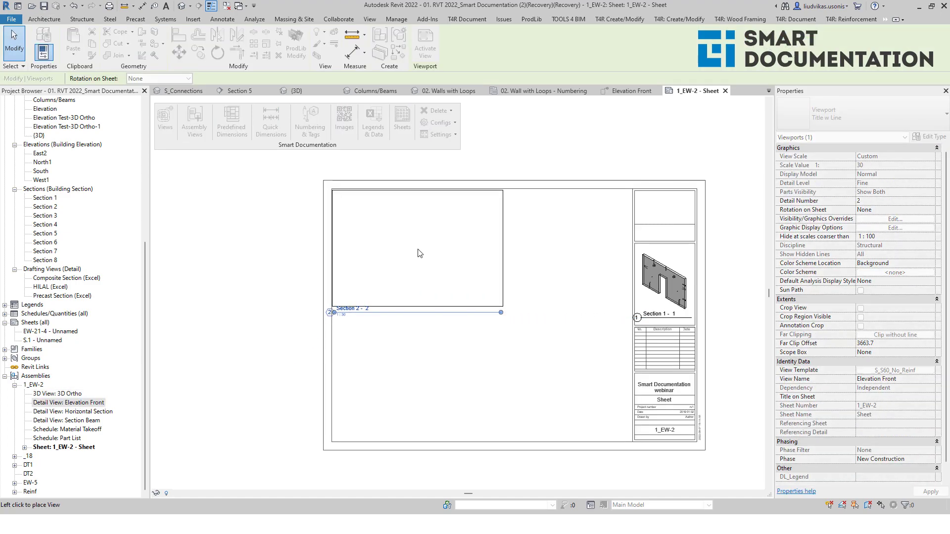
left_click(429, 258)
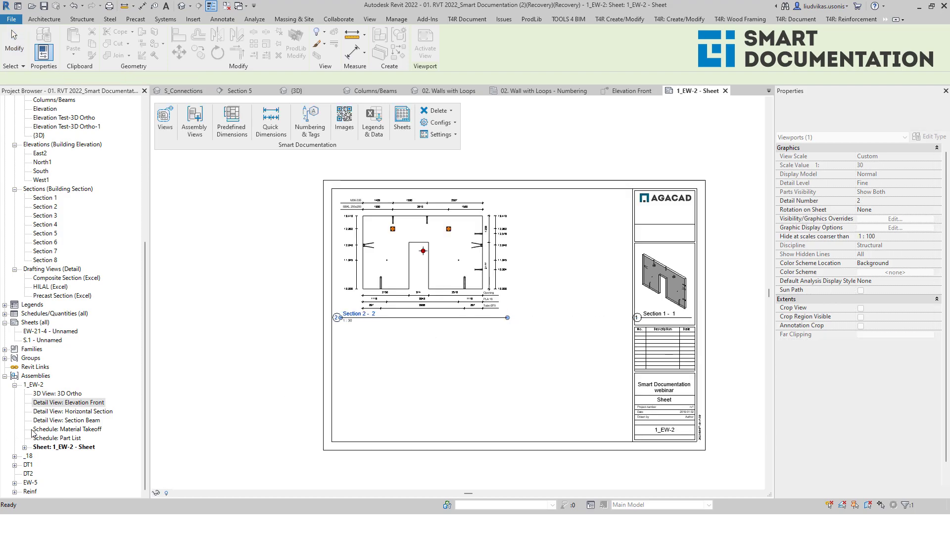
Place the Horizontal Section view beneath the front elevation, aligned with it, and the Section Beam view to the elevation's right.
left_click(51, 412)
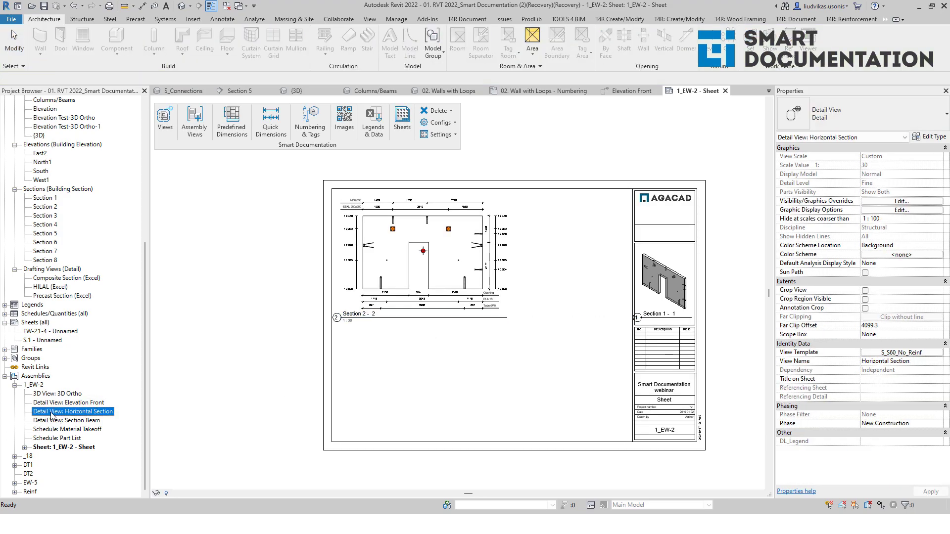
left_click(439, 365)
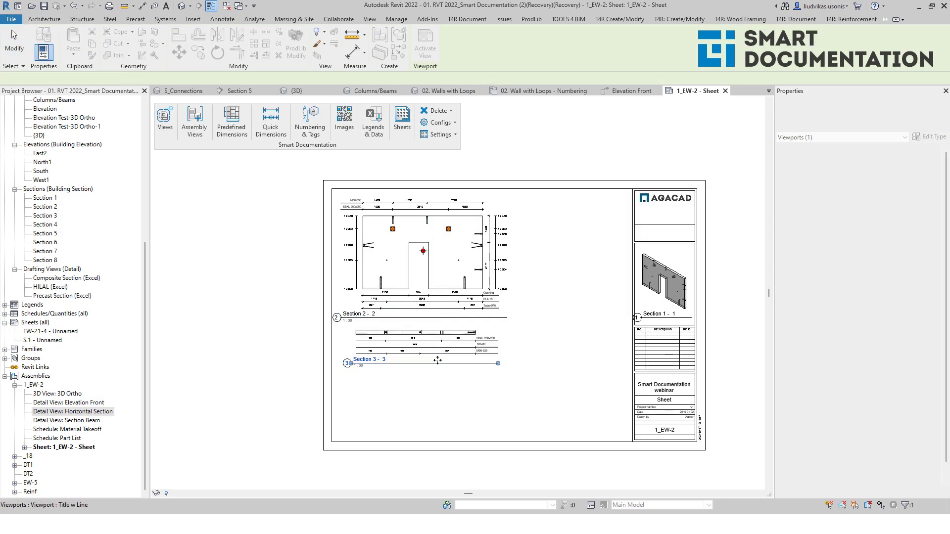
scroll(438, 365, "up", 2)
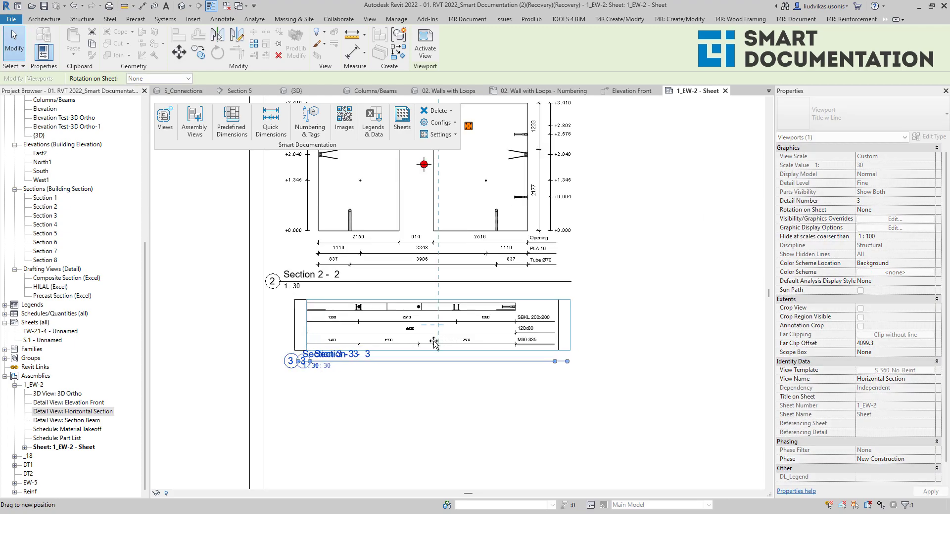
scroll(451, 339, "down", 3)
left_click(67, 420)
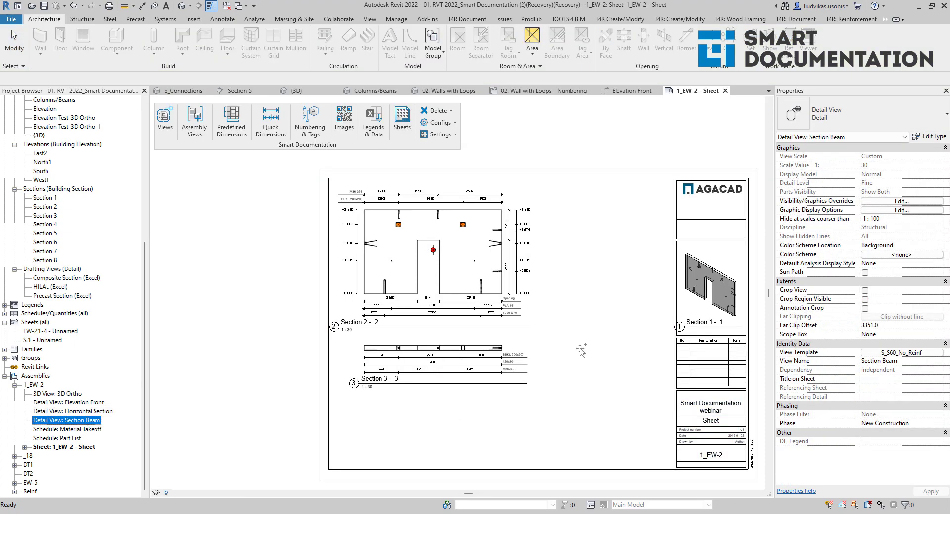
left_click(580, 250)
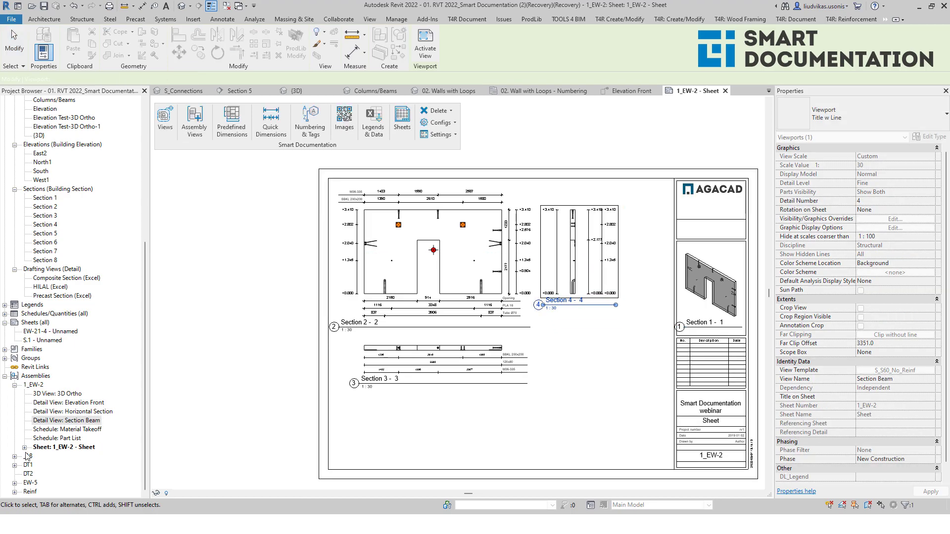
Place the Material Takeoff schedule below the Section Beam view and the Part List schedule beside the title block.
left_click(66, 430)
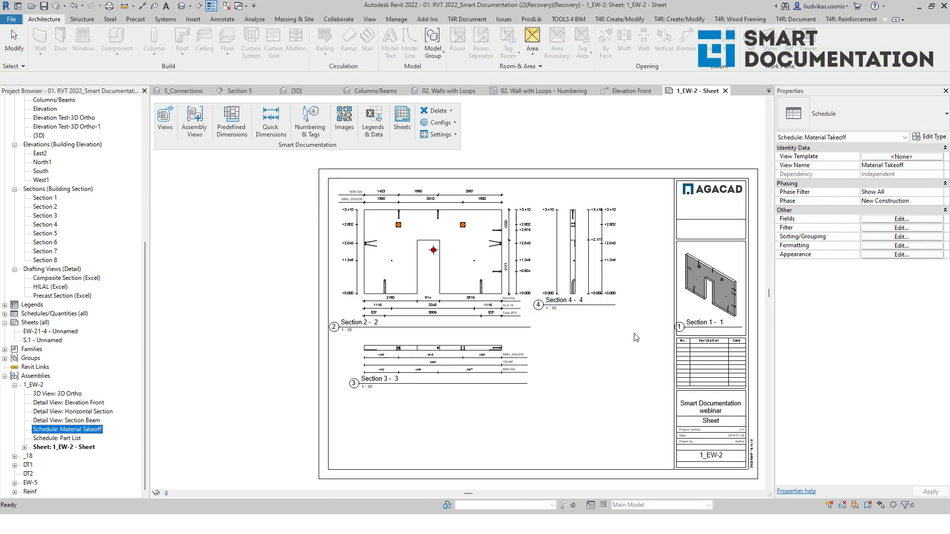
left_click_drag(635, 338, 646, 341)
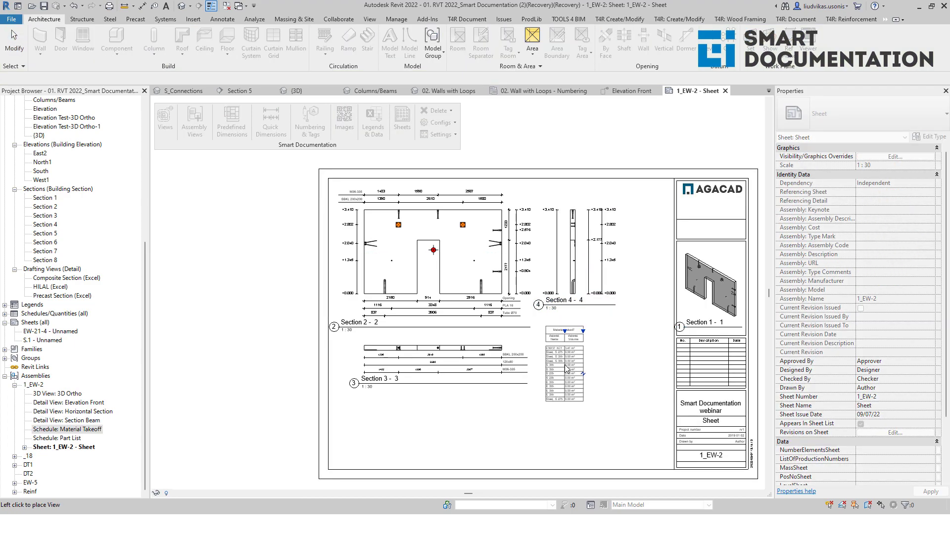
left_click(567, 368)
left_click(58, 439)
left_click_drag(651, 263, 652, 265)
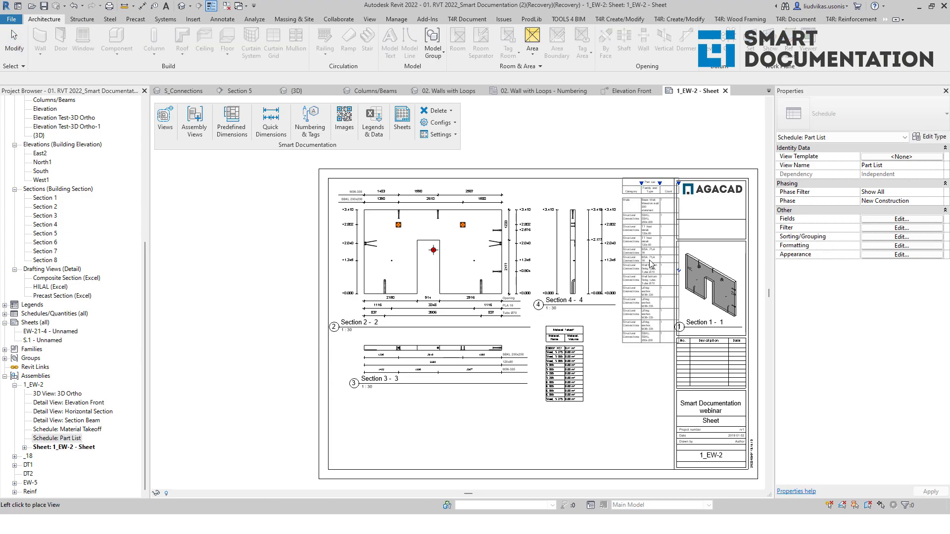
left_click(647, 272)
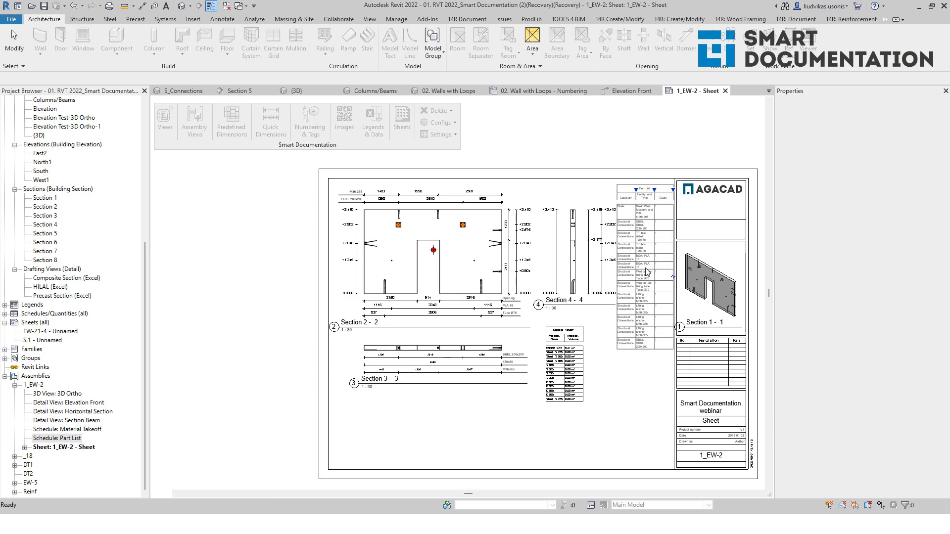
Set the sheet template of the Ordinate 1st shop drawing configuration to 1_EW-2 - Sheet and save the configuration.
left_click(195, 124)
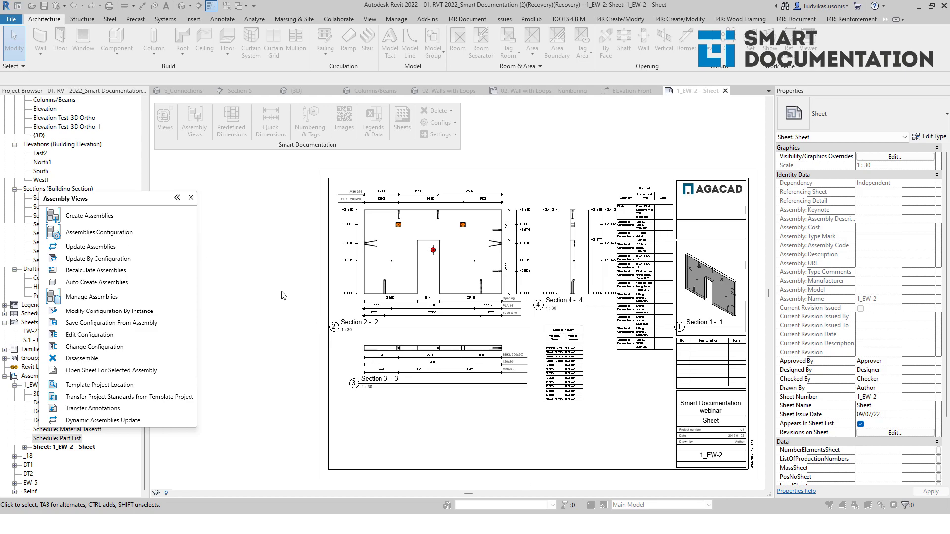
key("alt+Tab")
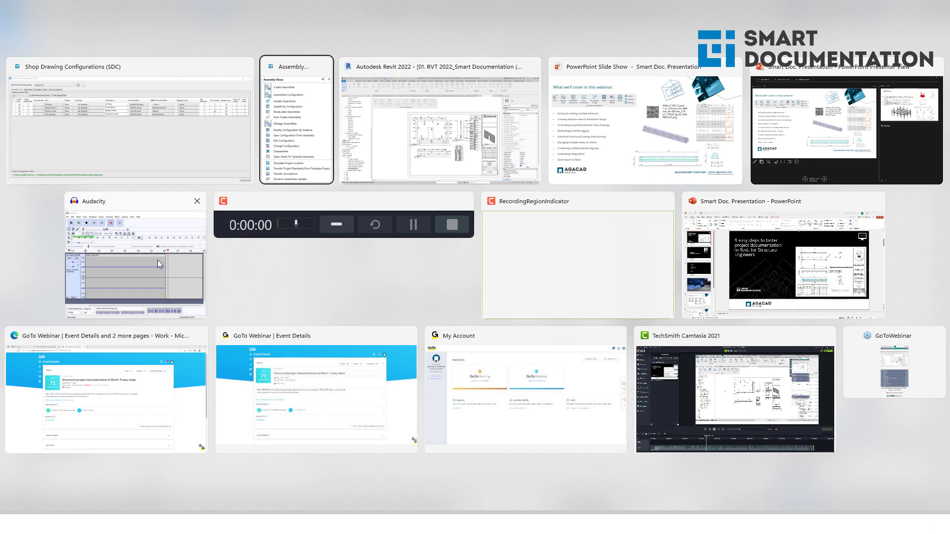
left_click(108, 159)
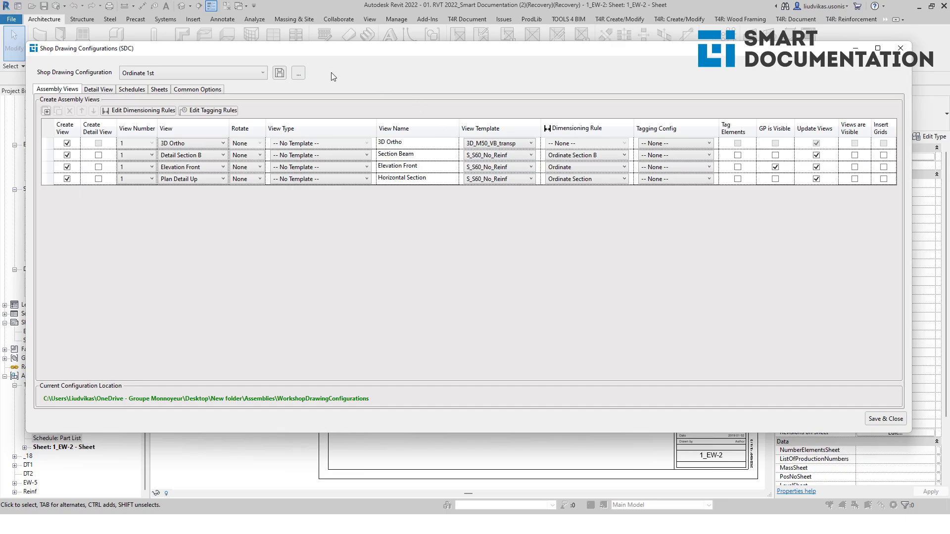
left_click(159, 89)
left_click(707, 137)
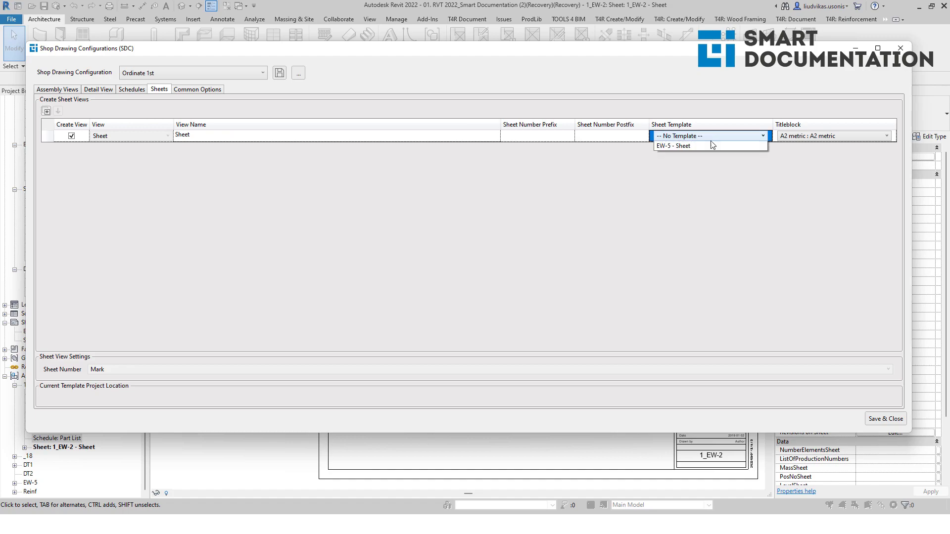
left_click(705, 135)
left_click(708, 156)
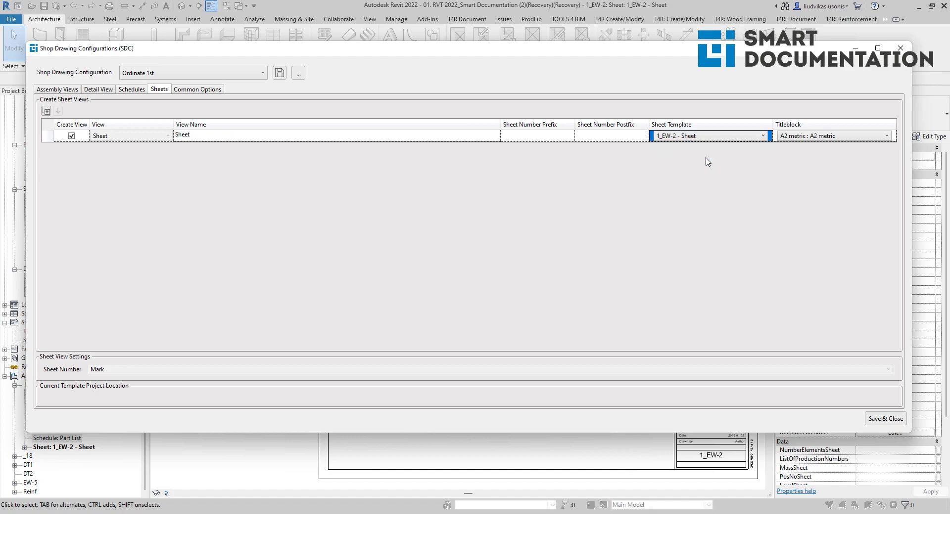
left_click(885, 419)
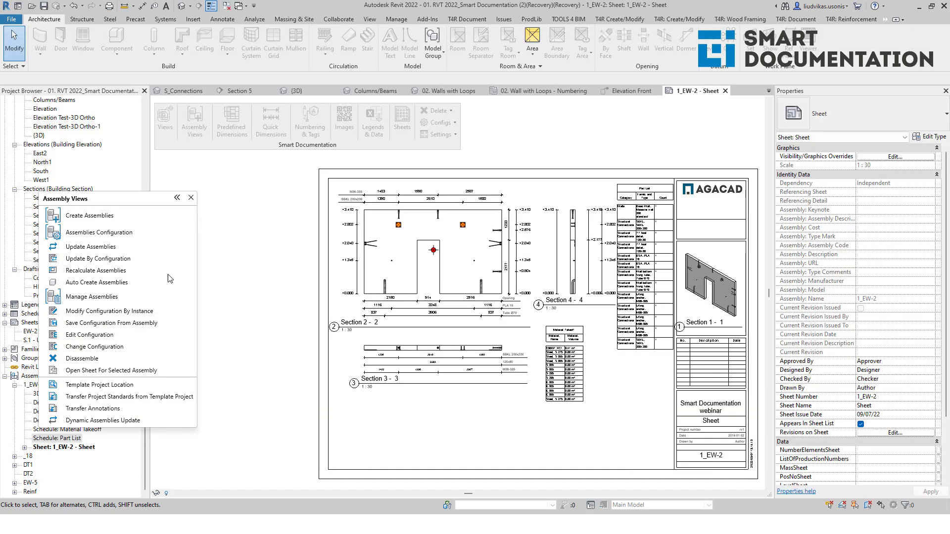
left_click(191, 198)
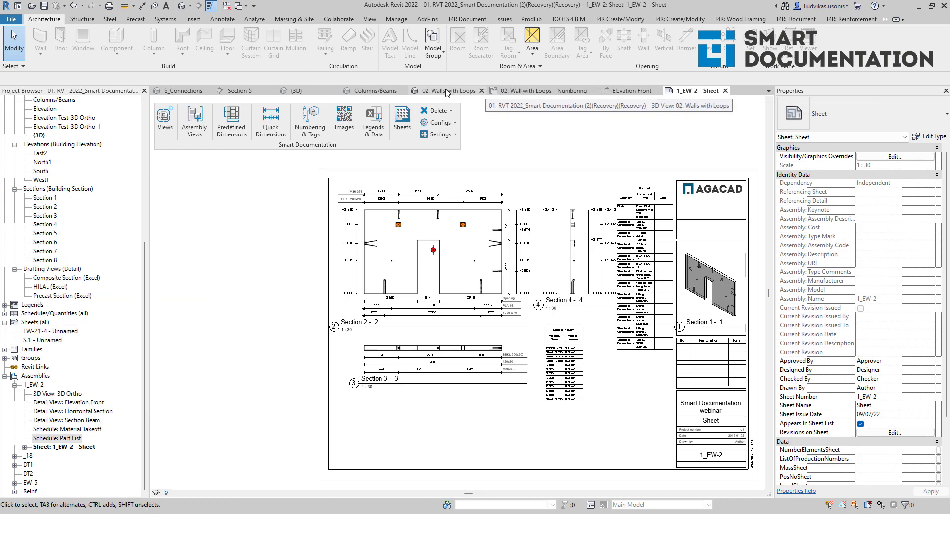
Close the inactive views and open the Columns/Beams 3D view.
left_click(229, 9)
left_click(234, 93)
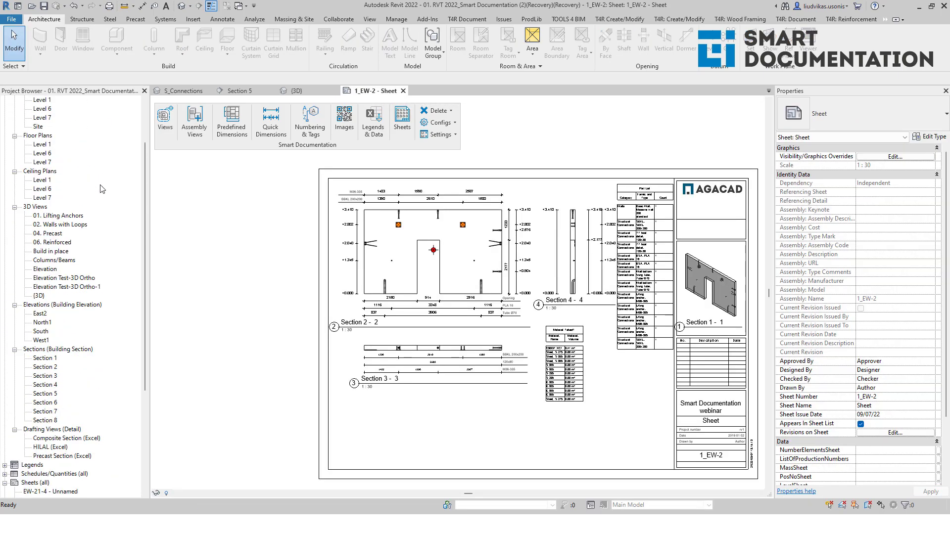
scroll(102, 188, "up", 3)
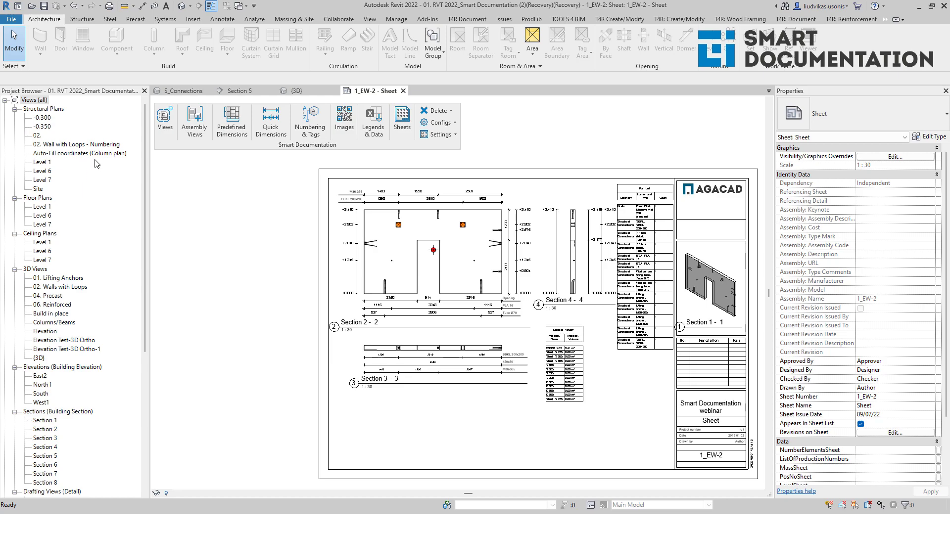
double_click(51, 313)
double_click(55, 313)
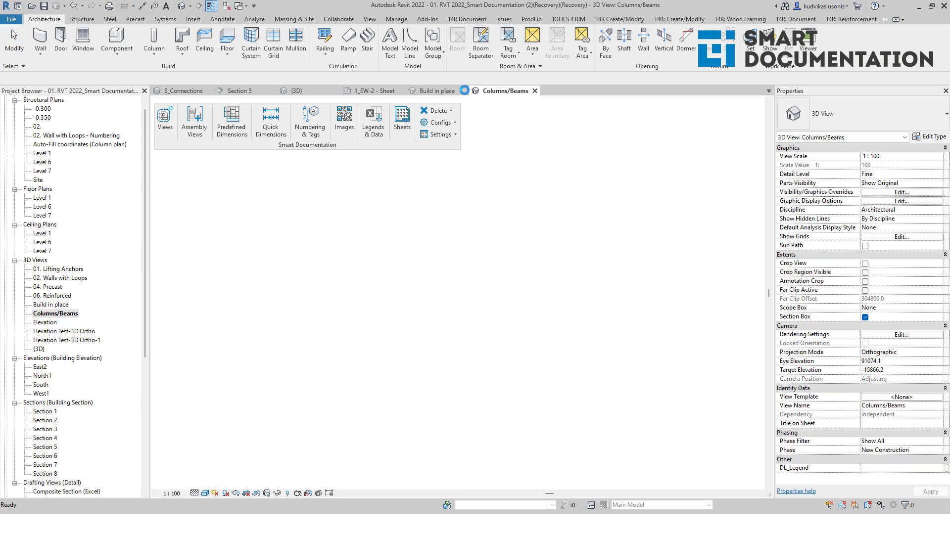
Create an assembly from the adjacent wall with the window opening, using the Ordinate 1st shop drawing configuration.
scroll(421, 358, "up", 5)
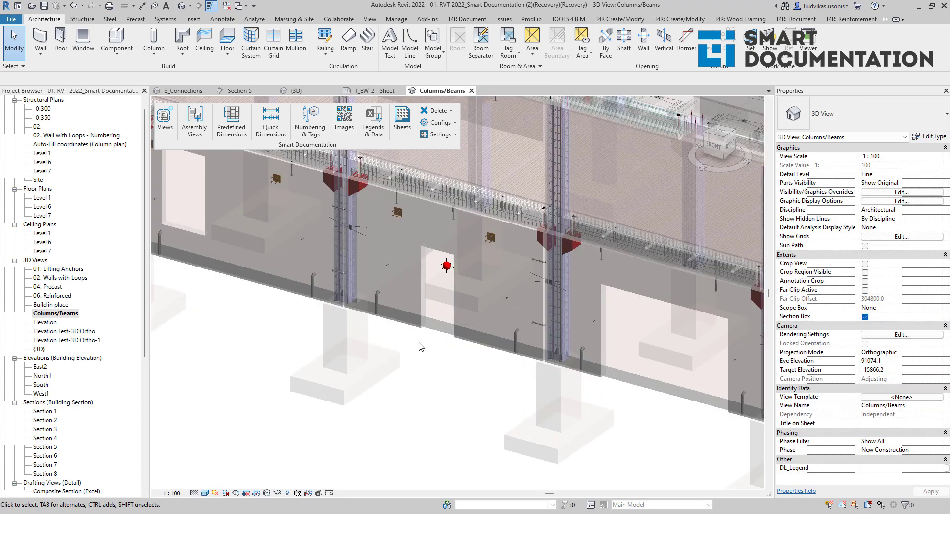
middle_click_drag(414, 263, 496, 310)
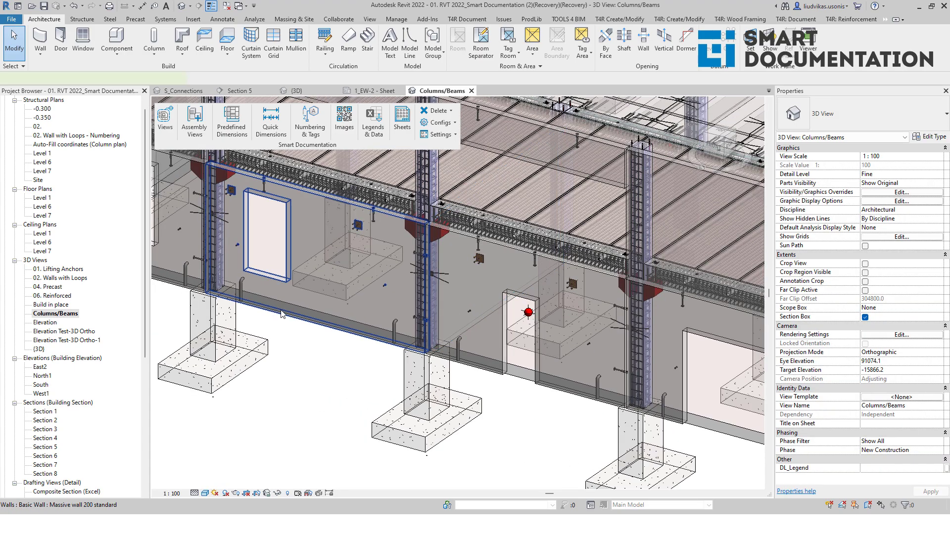
left_click(282, 314)
scroll(322, 305, "down", 3)
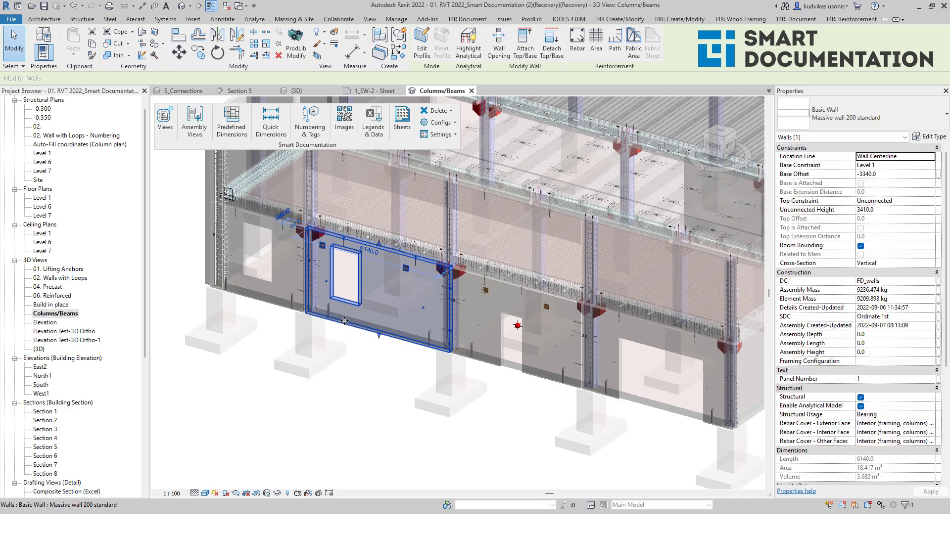
scroll(345, 321, "up", 4)
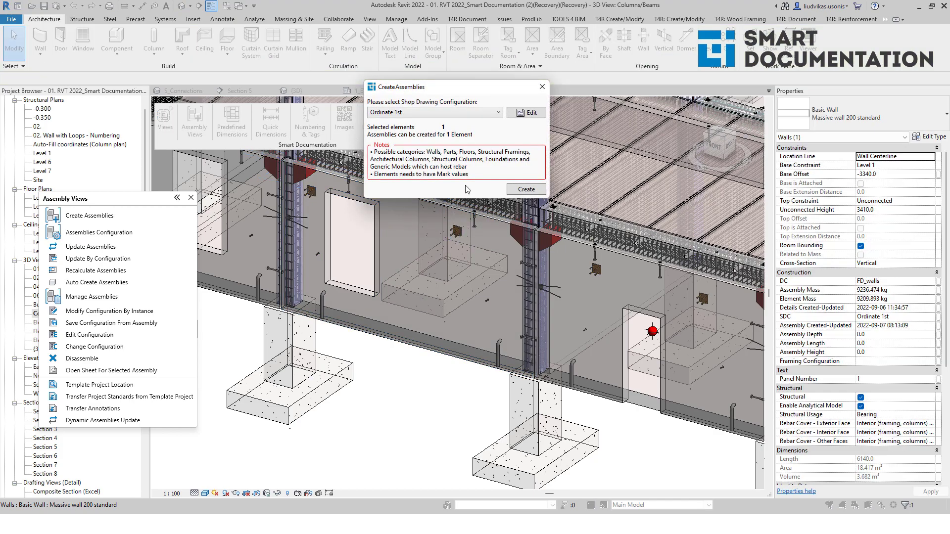
left_click(525, 190)
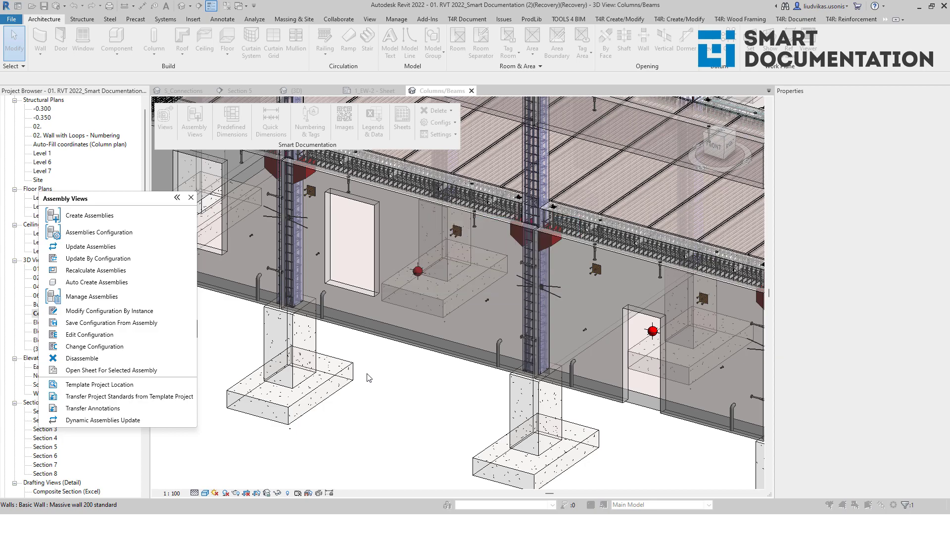
key("Return")
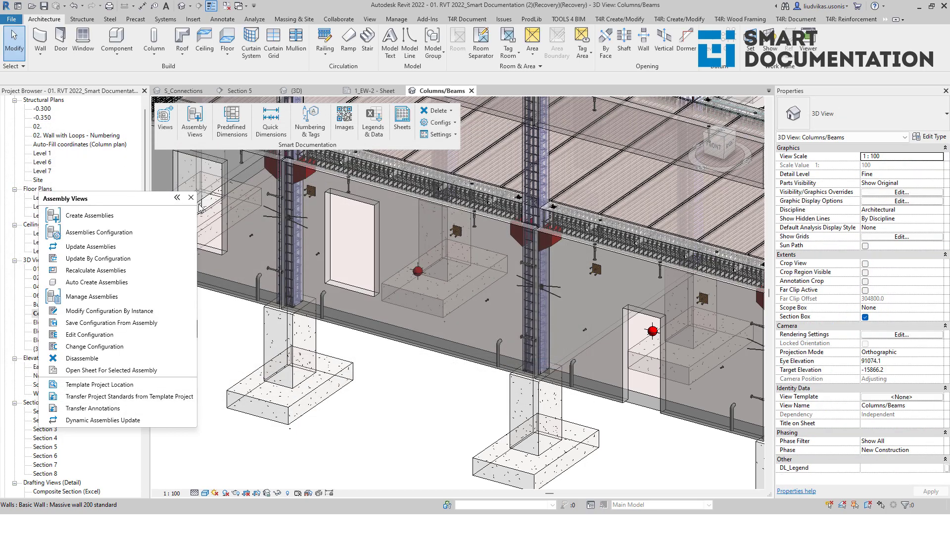
Open the sheet of the new 1_EW-3 assembly and review its automatically laid-out views and schedules.
left_click(430, 342)
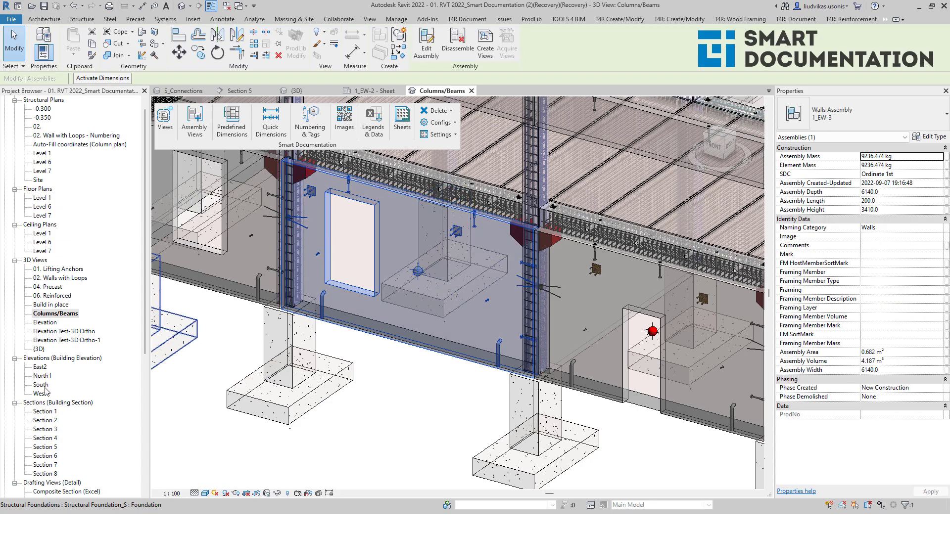
scroll(49, 394, "down", 7)
scroll(49, 394, "down", 2)
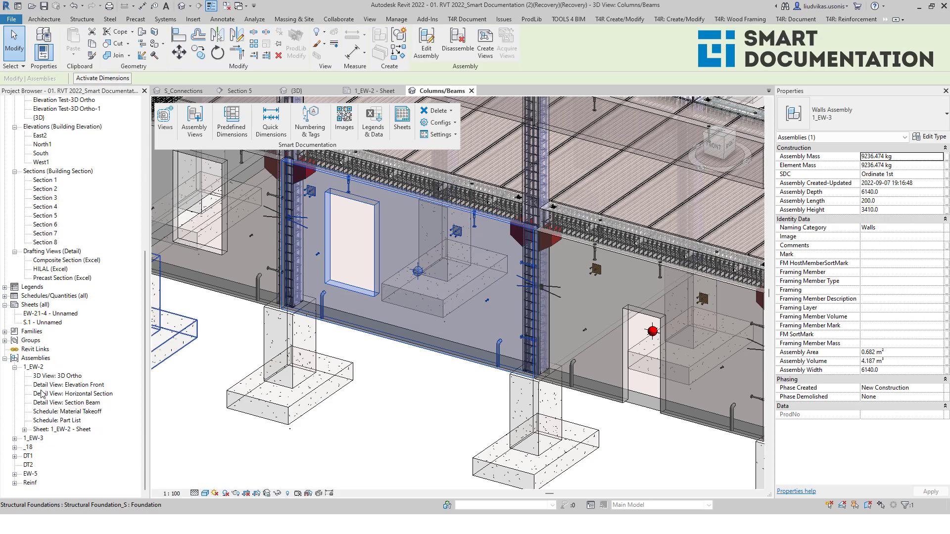
left_click(14, 367)
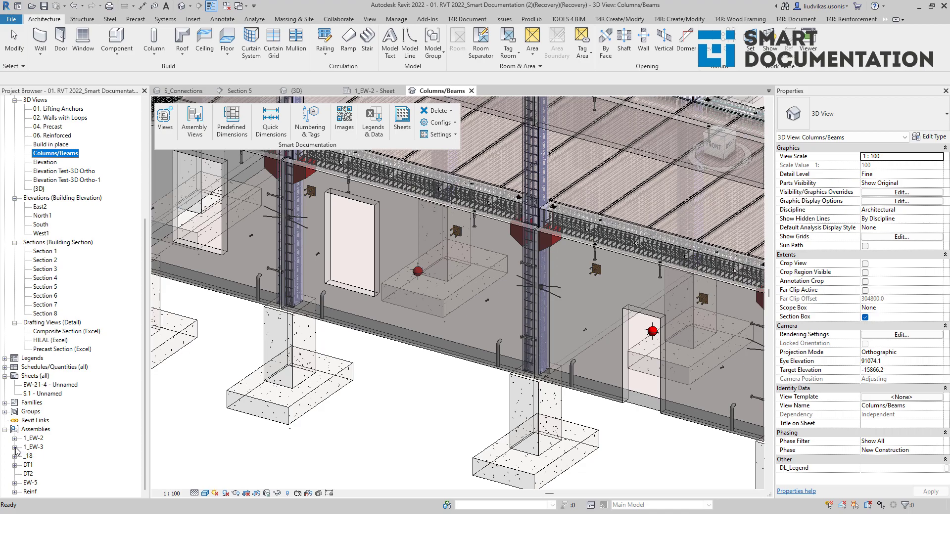
left_click(14, 447)
scroll(81, 430, "down", 2)
left_click(82, 447)
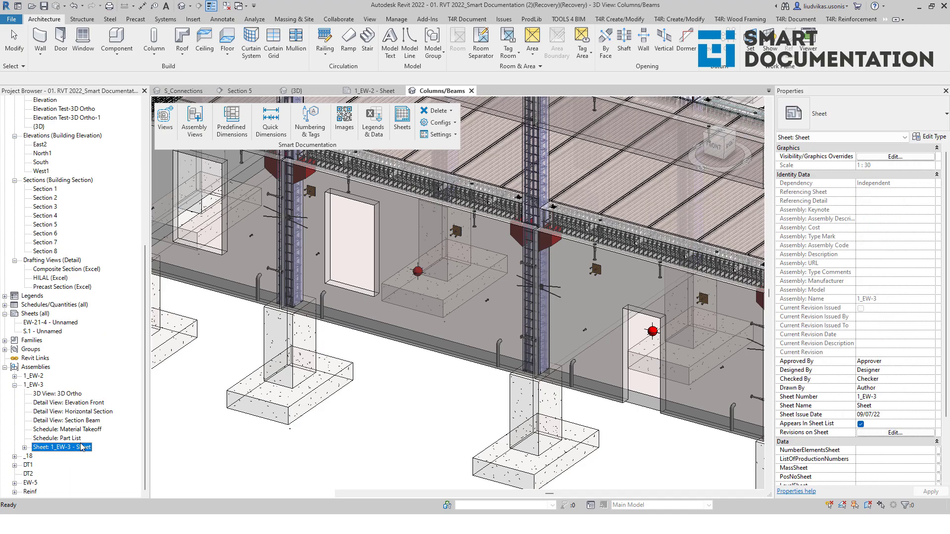
double_click(82, 447)
middle_click_drag(384, 318, 454, 361)
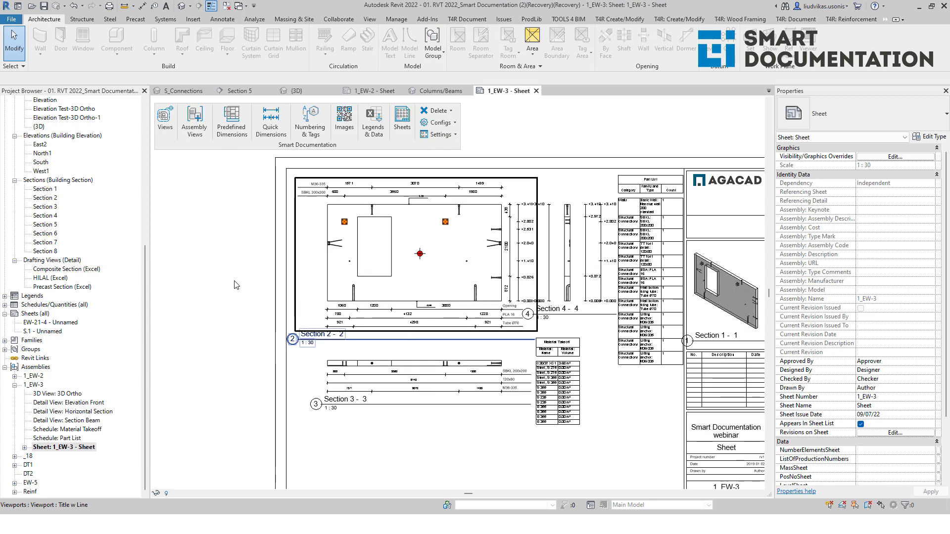
Return to the Columns/Beams 3D view and place a second 12 x 21 square window opening in the 1_EW-3 wall.
left_click(536, 91)
left_click(451, 341)
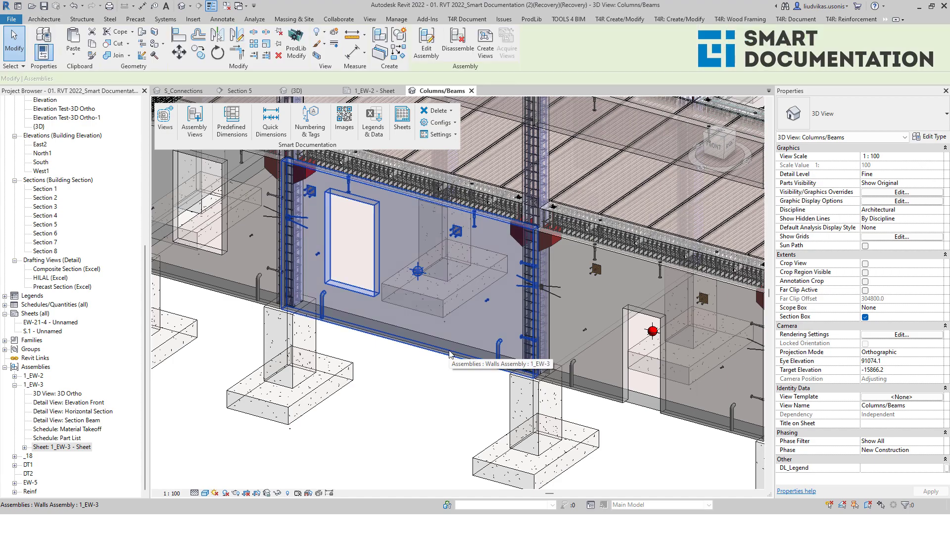
left_click(421, 367)
key("w")
key("n")
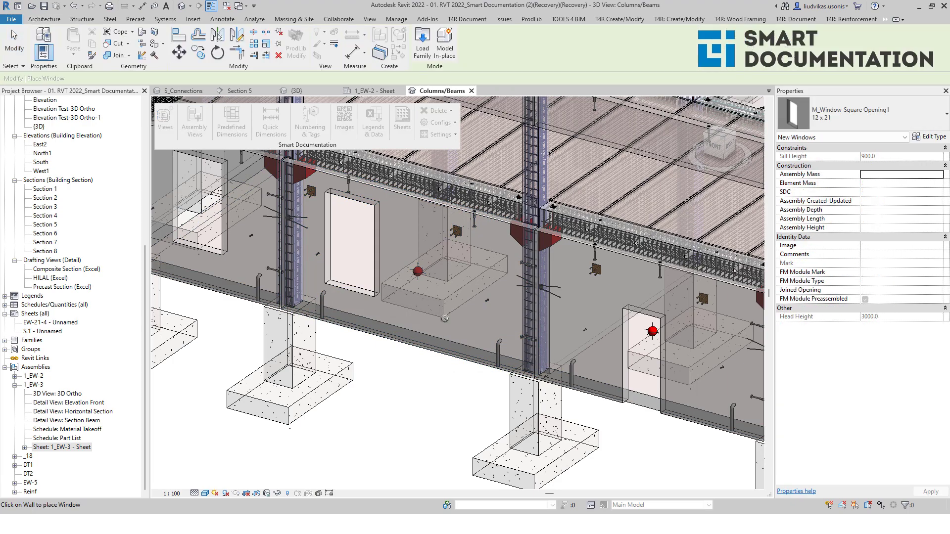
left_click(432, 276)
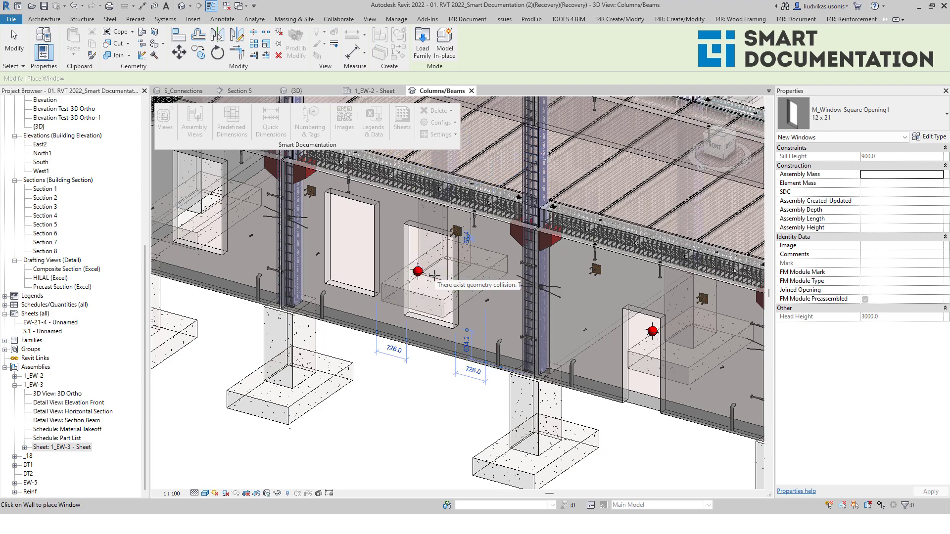
key("Escape")
key("Escape")
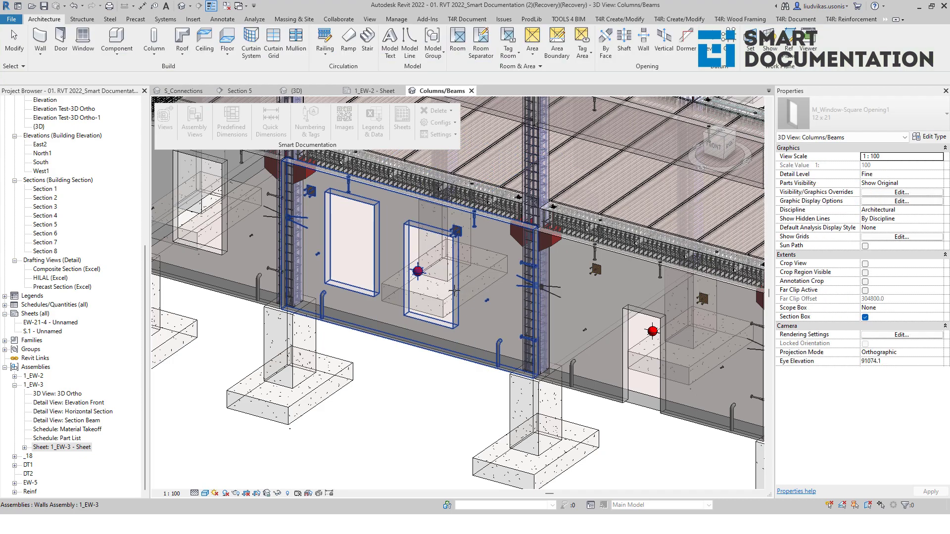
Add two more SBKL 200x200 connection plates to the 1_EW-3 wall, one between the openings and one beside the new opening.
scroll(454, 292, "up", 2)
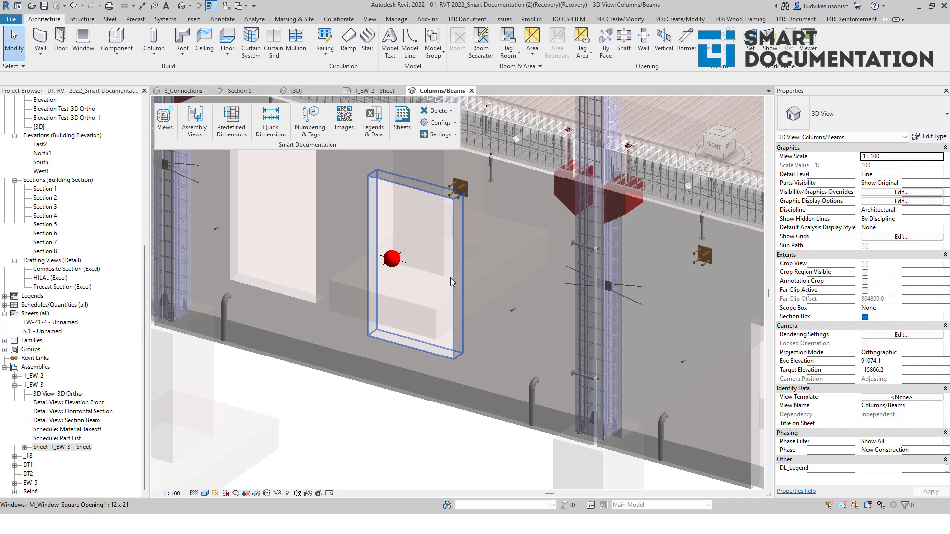
left_click(458, 188)
key("c")
key("s")
middle_click_drag(413, 205, 561, 365)
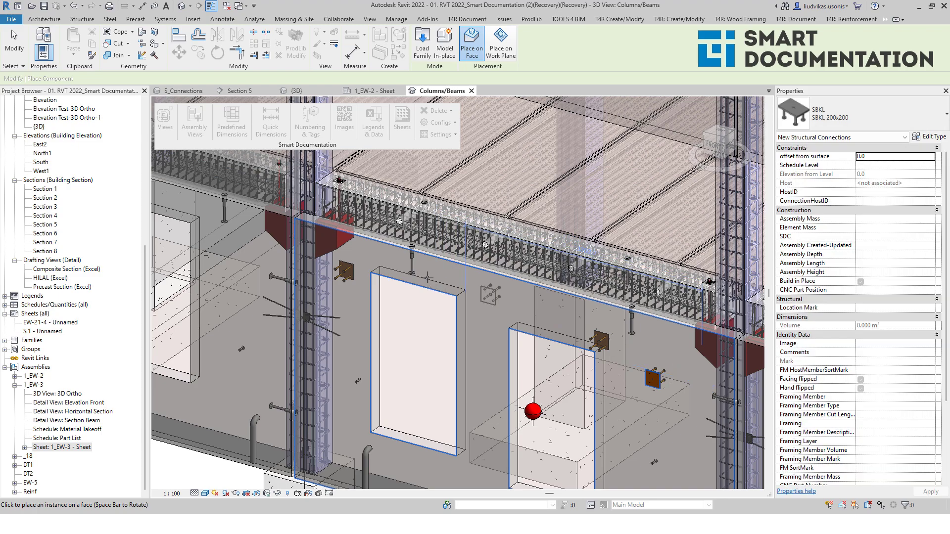
left_click(490, 295)
key("Escape")
key("Escape")
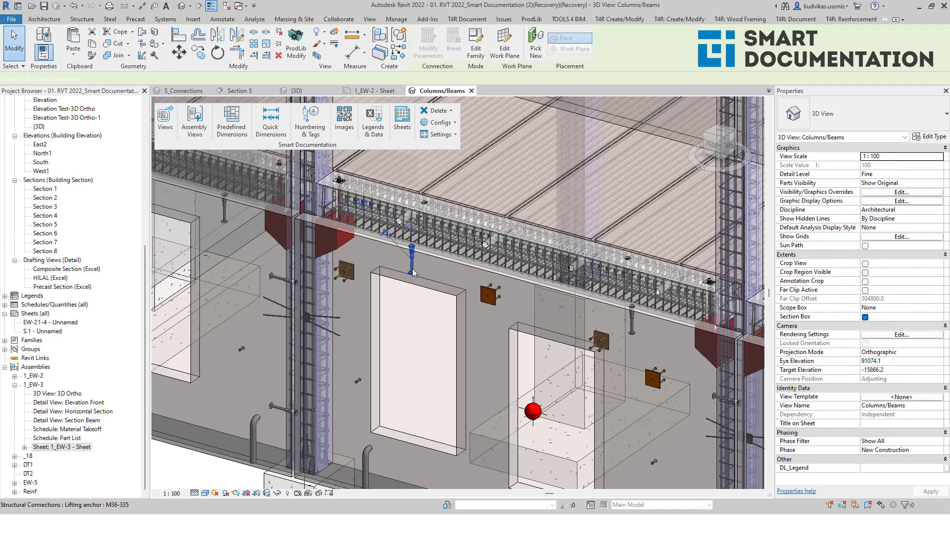
Update the 1_EW-3 wall assembly to include its modified geometry and close the update report.
left_click(413, 272)
scroll(420, 267, "down", 2)
middle_click_drag(504, 358, 438, 326, "shift")
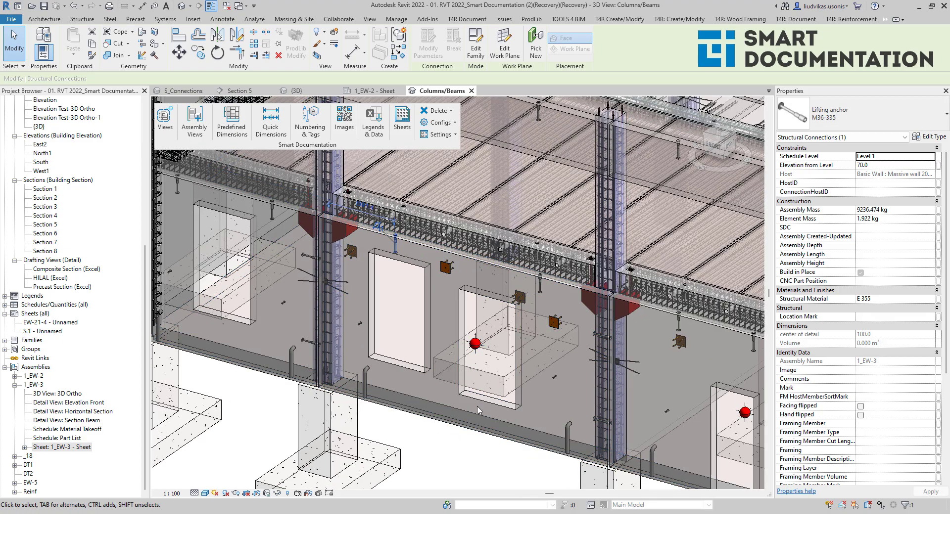
left_click(477, 407)
middle_click_drag(477, 407, 478, 364)
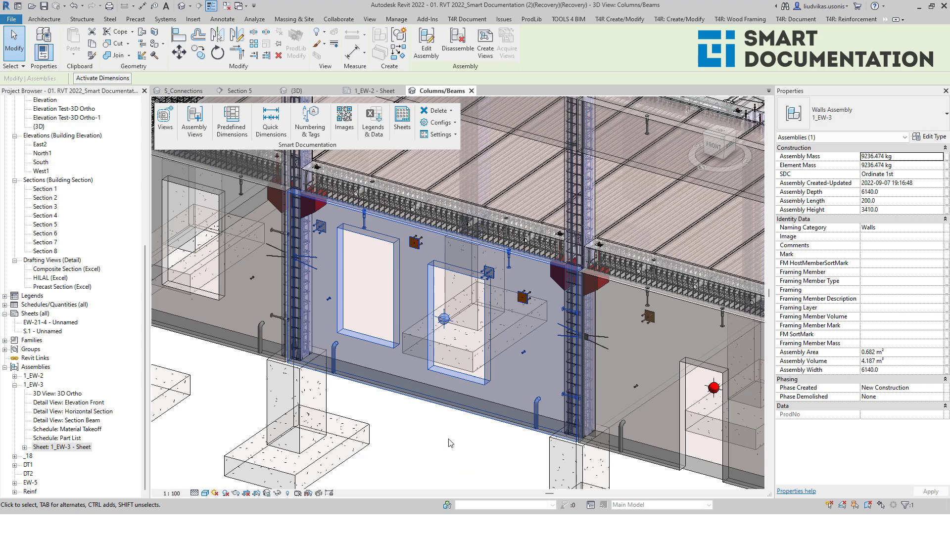
left_click(194, 121)
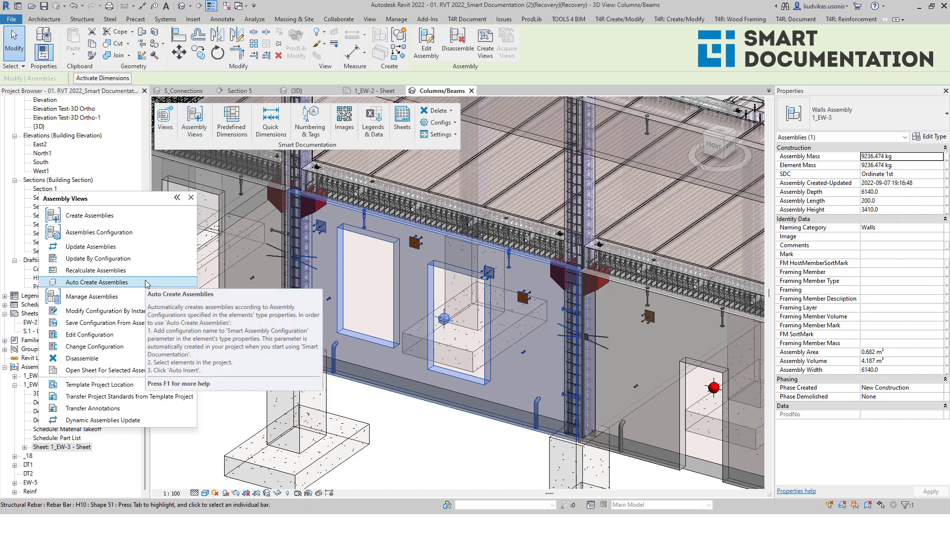
left_click(143, 251)
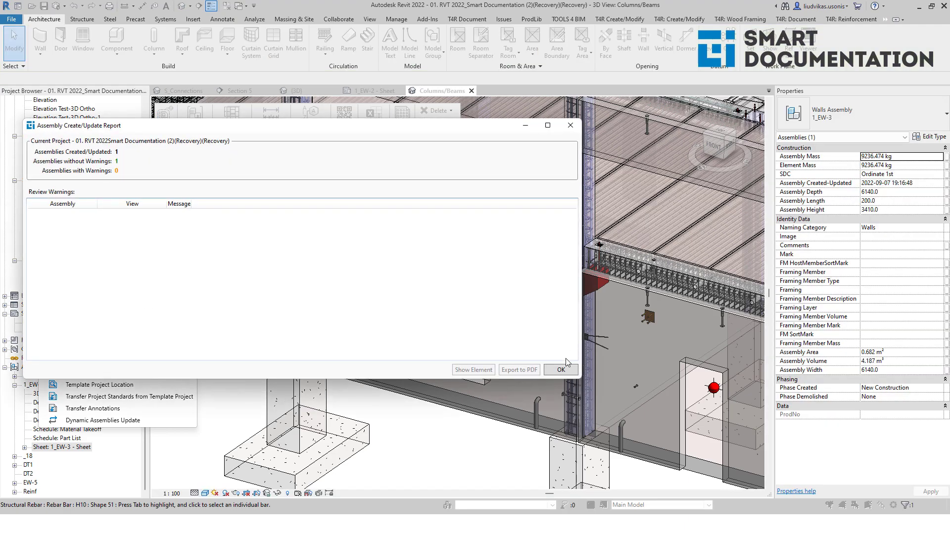
left_click(561, 370)
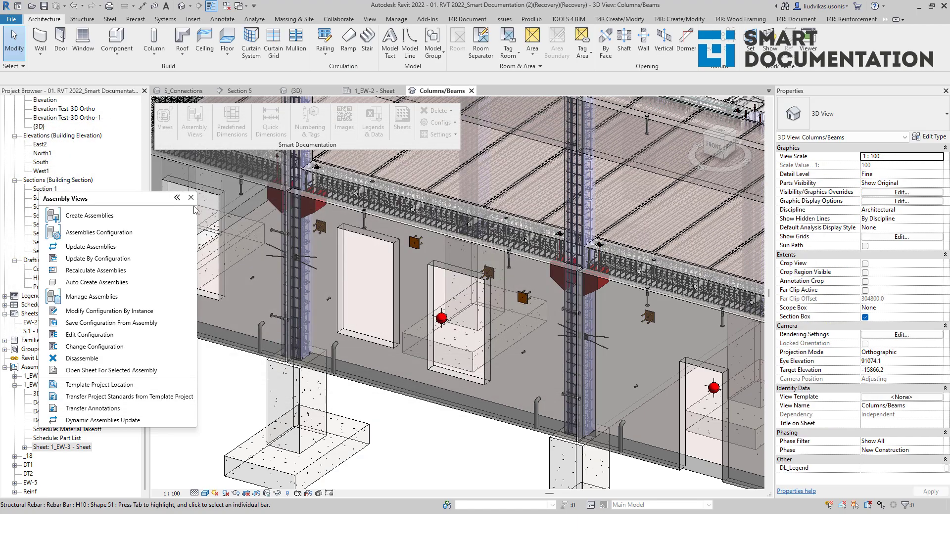
Open the 1_EW-3 sheet, examine the updated views, dimensions and schedules, and close the sheet.
left_click(441, 378)
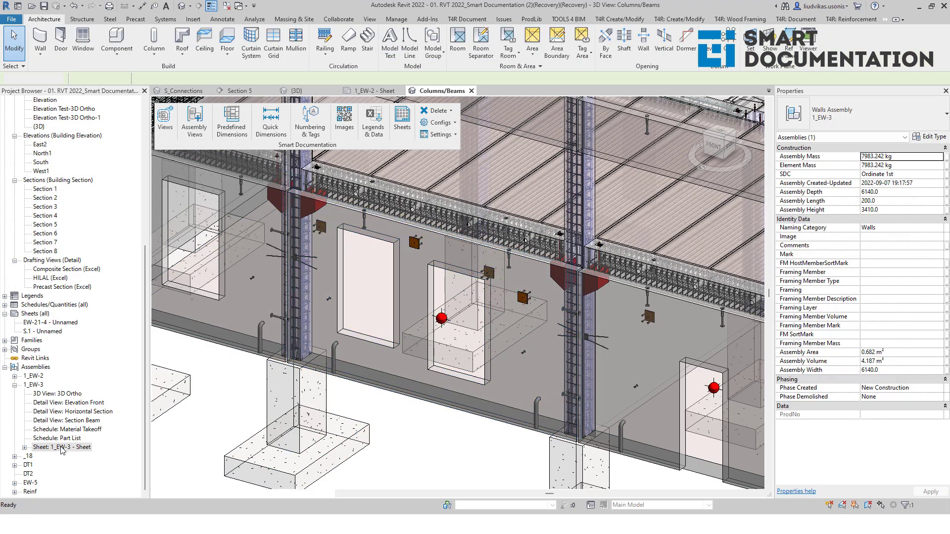
double_click(61, 447)
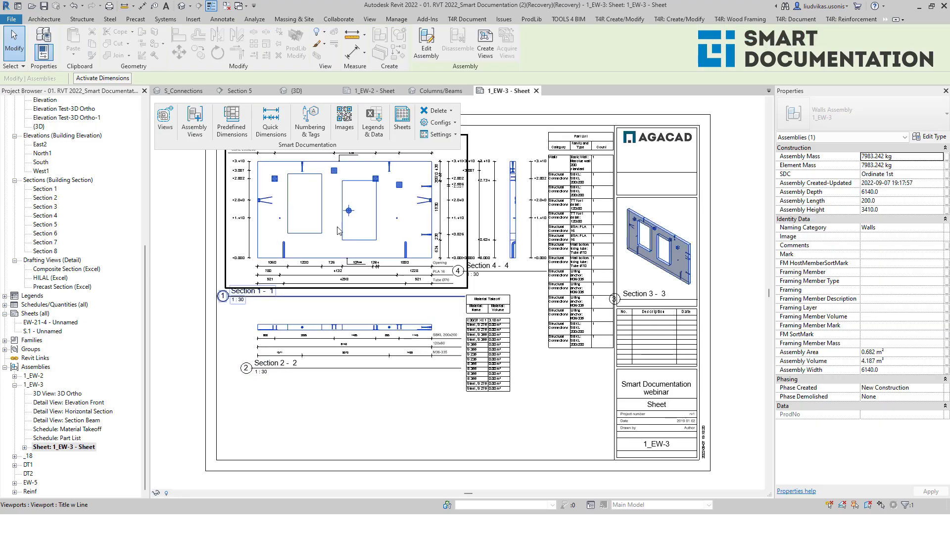
scroll(308, 214, "up", 4)
key("Escape")
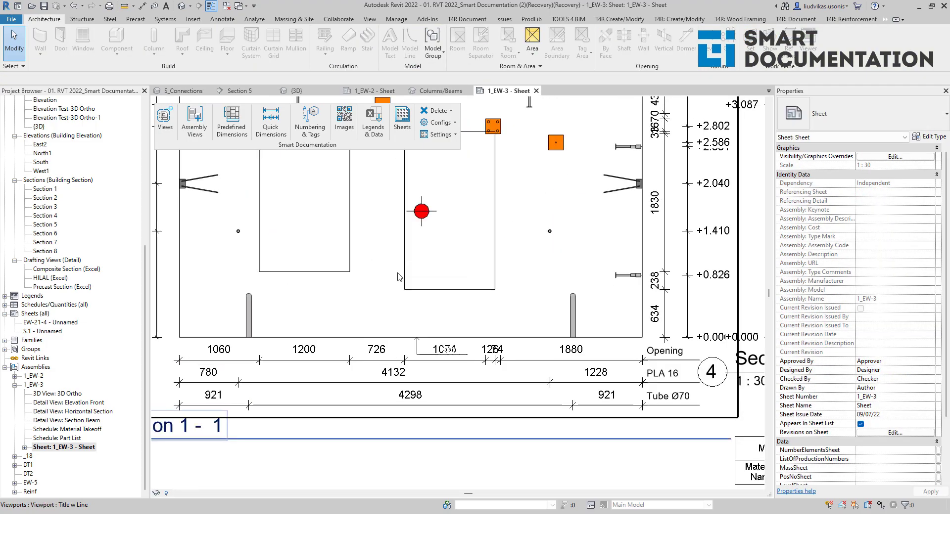
scroll(431, 303, "down", 3)
scroll(476, 267, "up", 2)
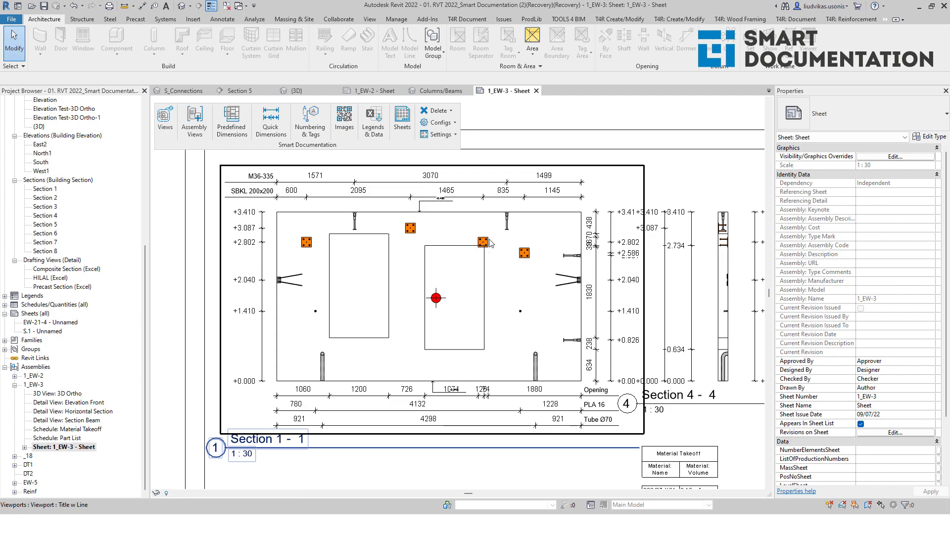
scroll(495, 248, "down", 4)
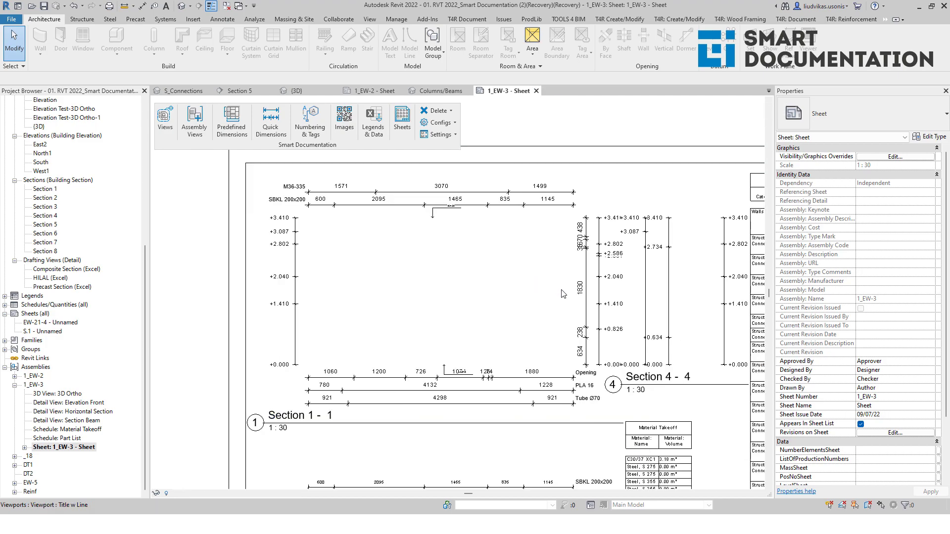
middle_click_drag(549, 297, 478, 230)
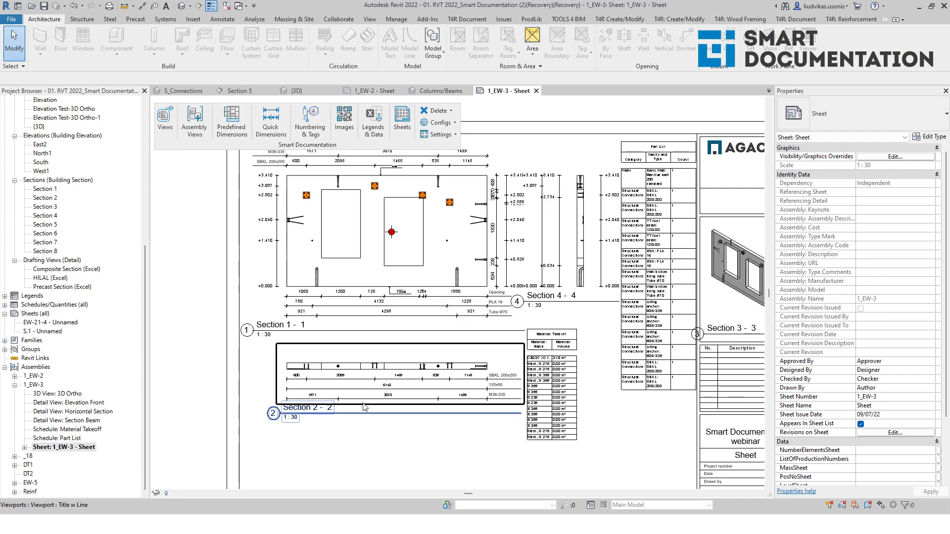
scroll(376, 395, "up", 3)
scroll(376, 395, "down", 3)
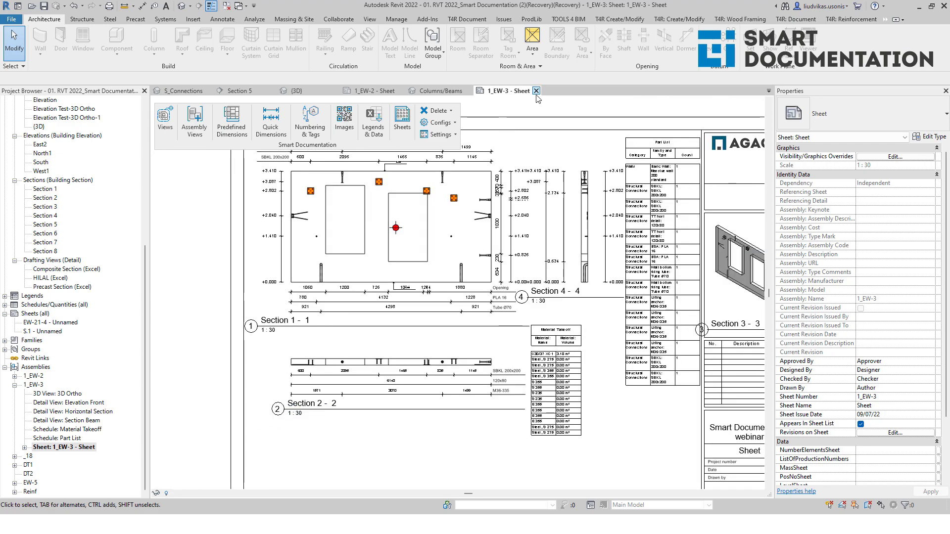
left_click(536, 91)
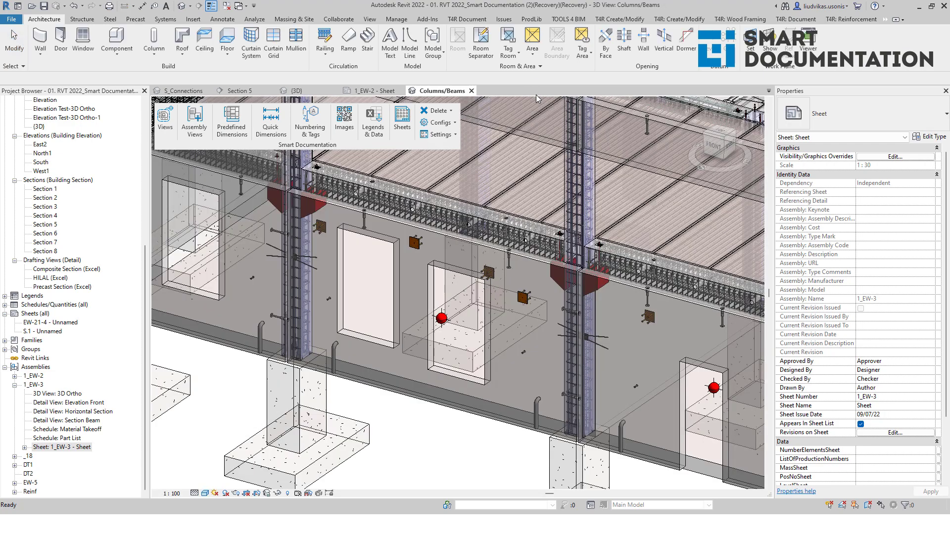
Create an assembly from the 400x600 webinar precast beam at the building corner, using the Beam shop drawing configuration.
scroll(513, 318, "up", 5)
scroll(437, 245, "down", 4)
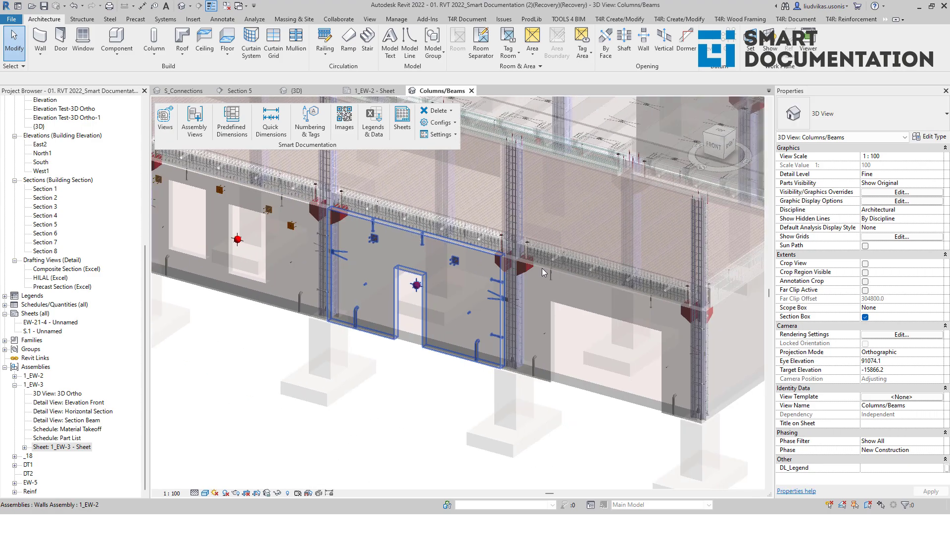
scroll(495, 286, "up", 4)
scroll(547, 304, "up", 5)
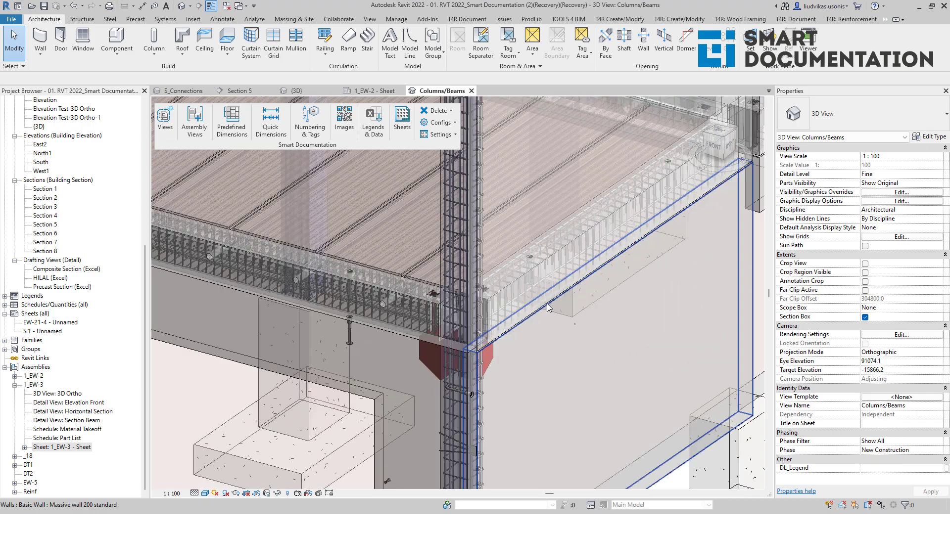
key("Tab")
key("Tab")
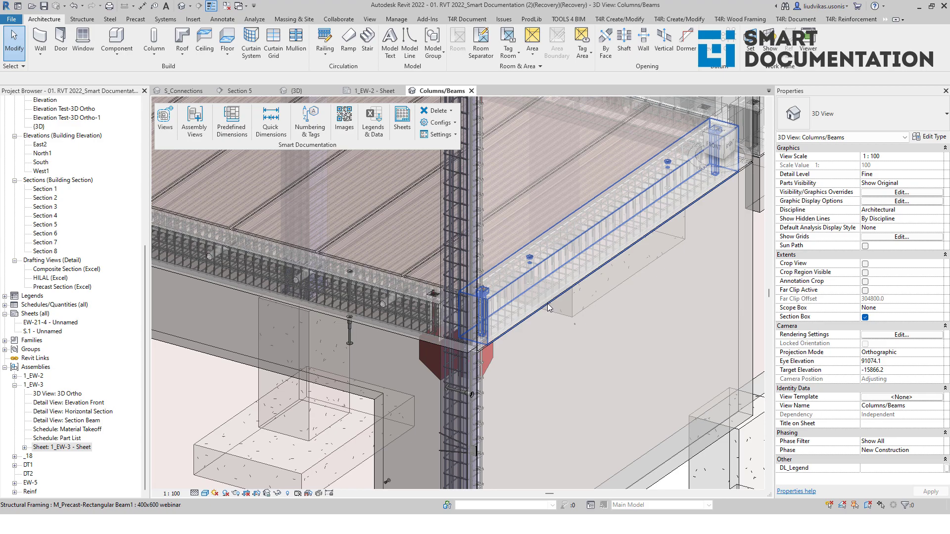
left_click(547, 304)
scroll(547, 303, "down", 3)
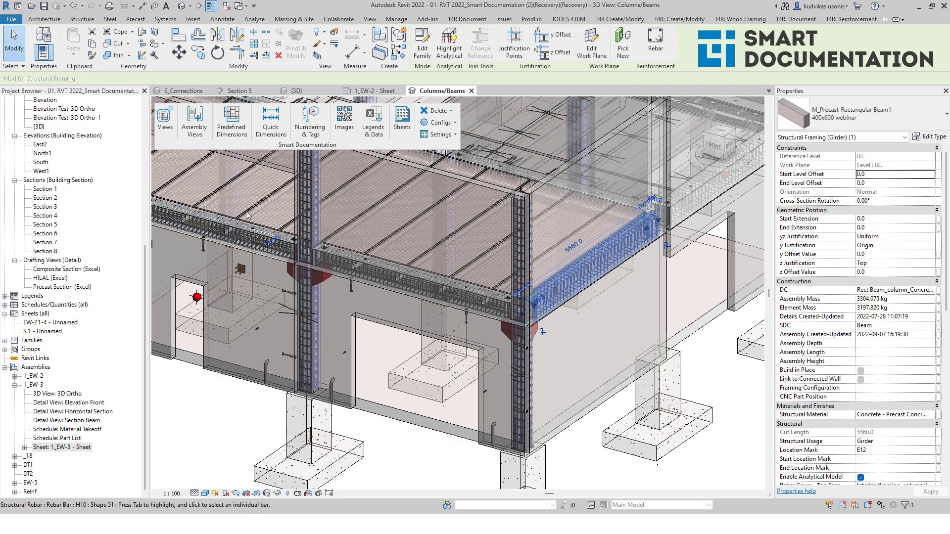
left_click(194, 127)
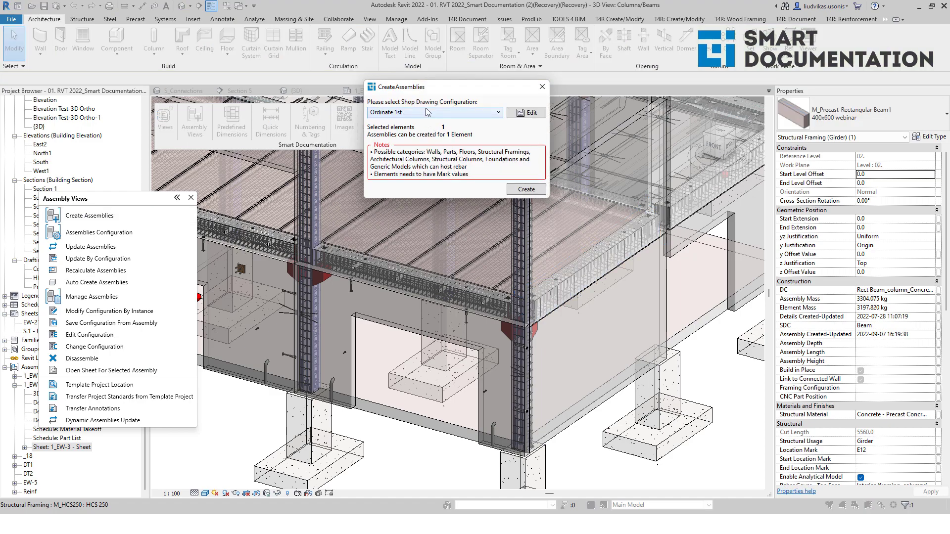
left_click(430, 113)
left_click(431, 123)
left_click(523, 190)
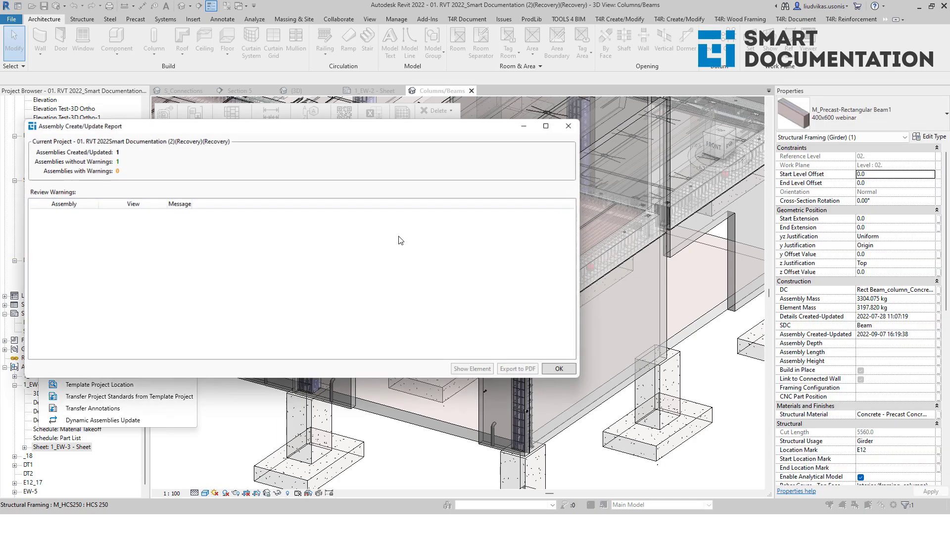
left_click(561, 370)
Select the new beam assembly and open its E12_17 sheet.
left_click(595, 295)
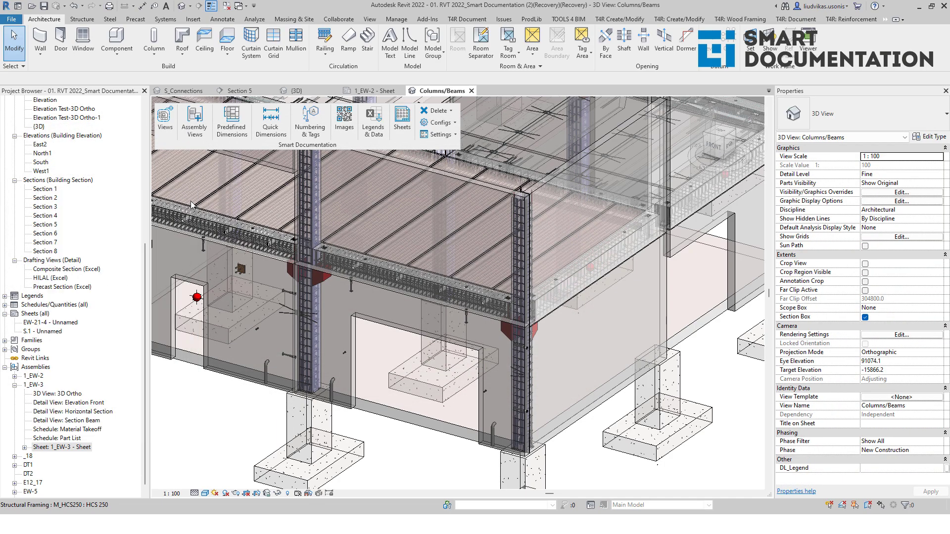
left_click(580, 294)
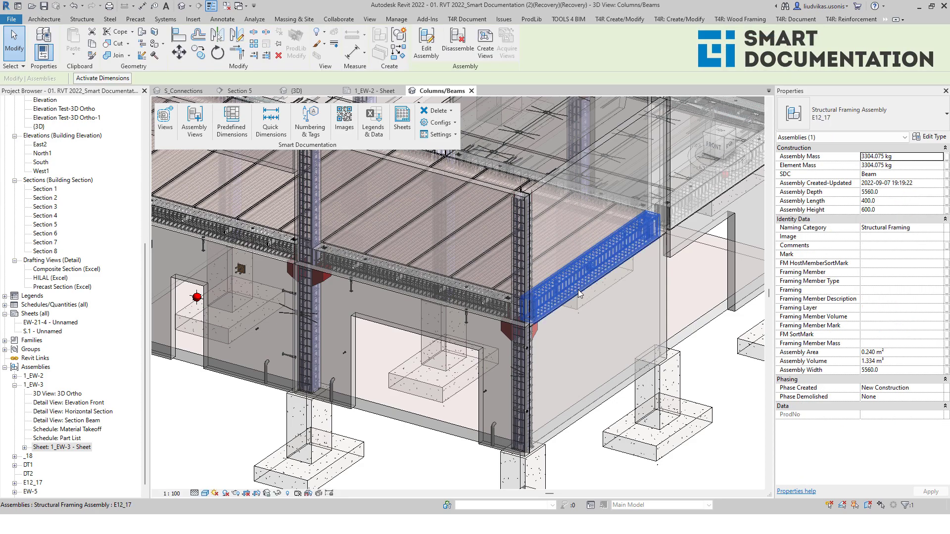
scroll(64, 394, "down", 1)
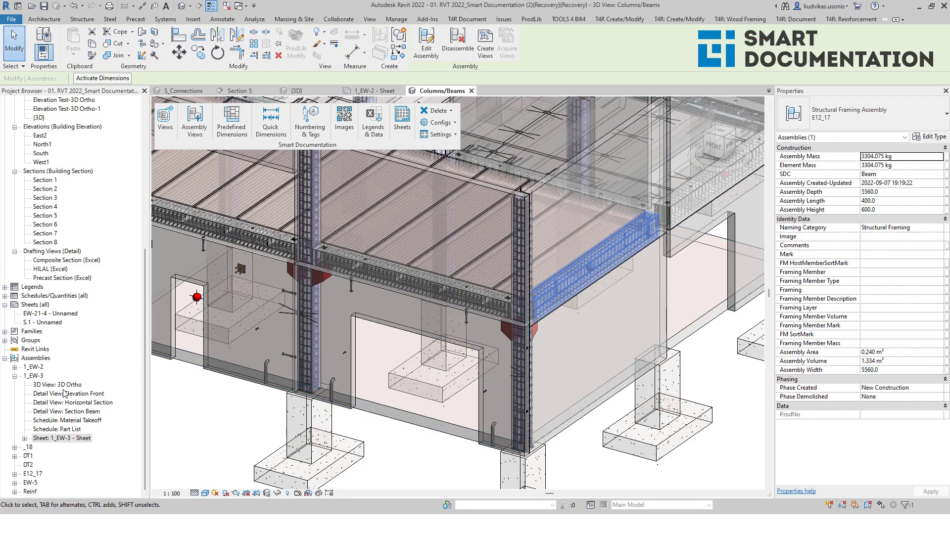
left_click(14, 474)
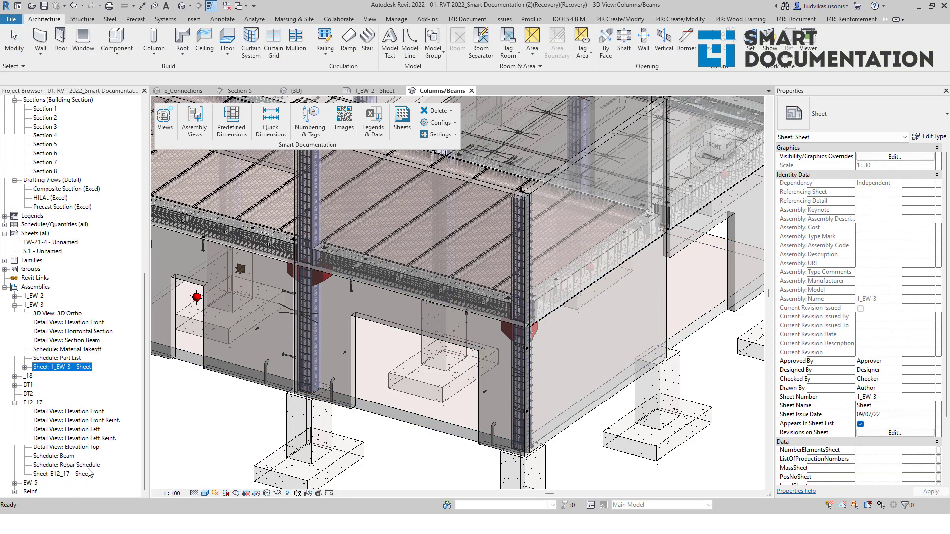
double_click(87, 474)
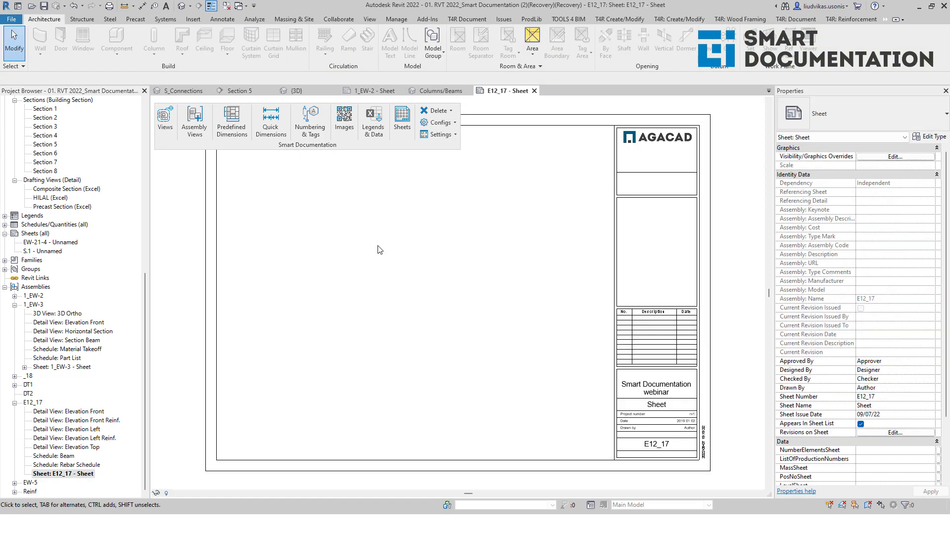
Place the beam's Elevation Front detail view in the upper-left area of the E12_17 sheet.
left_click(76, 412)
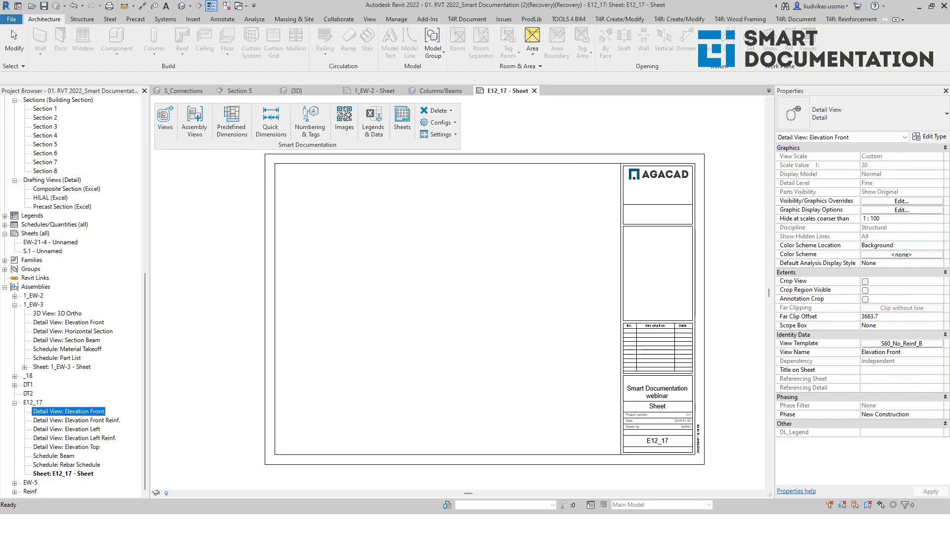
left_click_drag(68, 412, 388, 296)
left_click(369, 212)
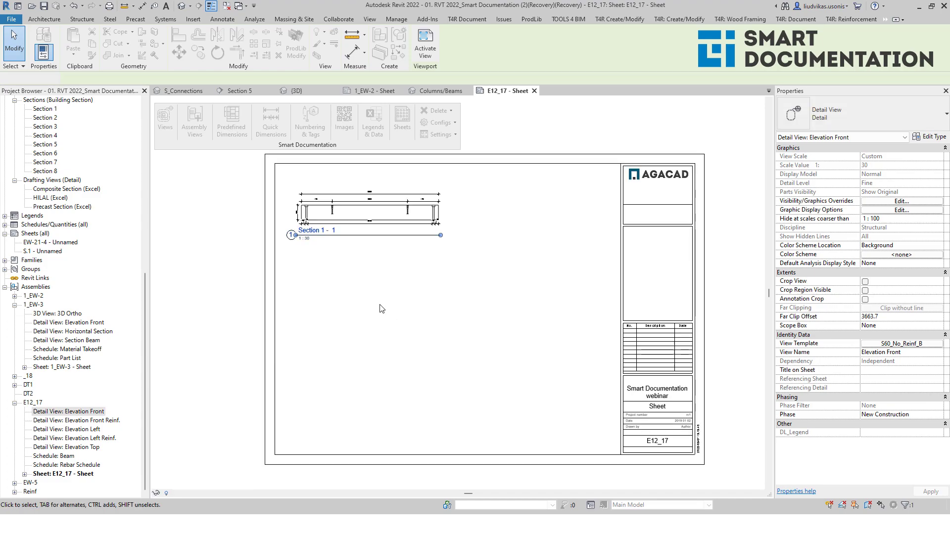
left_click(389, 319)
Place the beam's Elevation Front Reinf. detail view on the E12_17 sheet, directly below the front elevation.
scroll(353, 250, "up", 2)
left_click(89, 422)
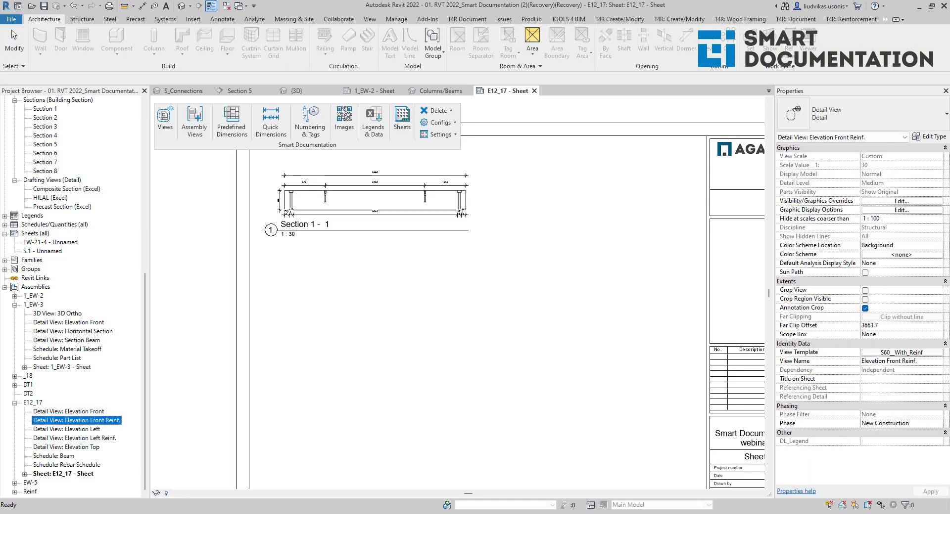
left_click(384, 288)
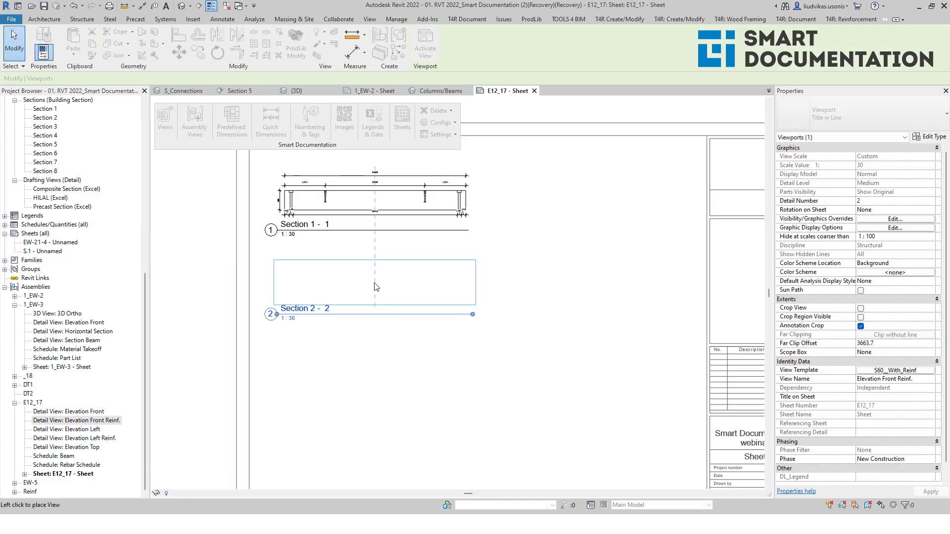
Place the Elevation Left and Elevation Left Reinf. views one above the other, to the right of the front elevations.
left_click(67, 430)
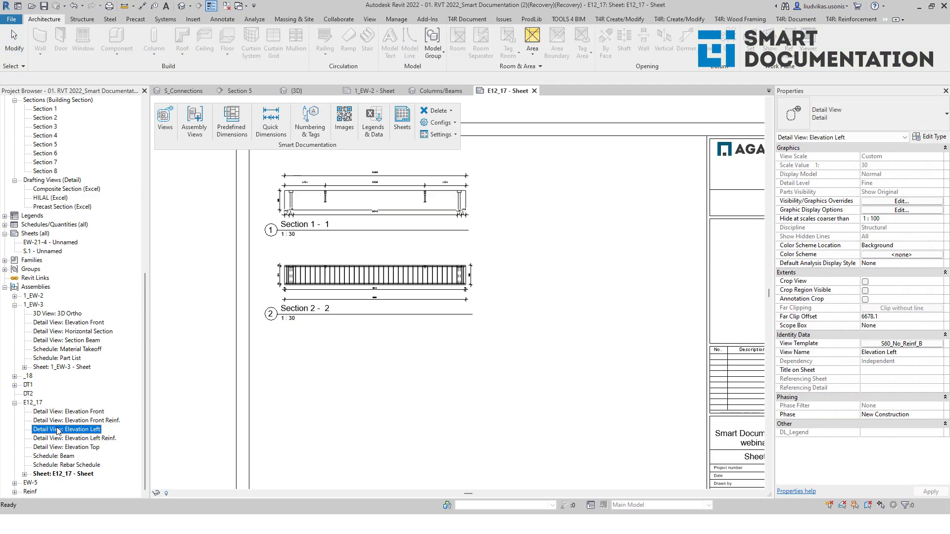
left_click(606, 202)
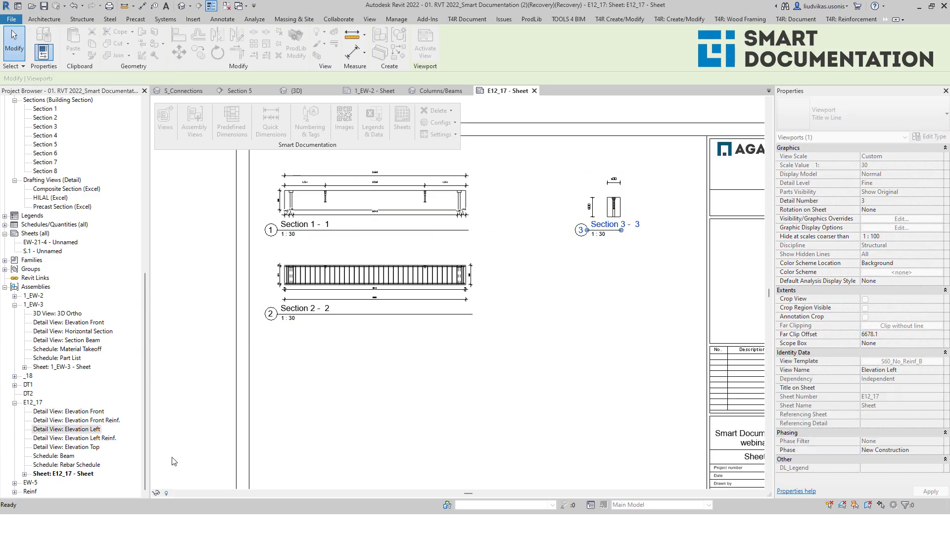
left_click(174, 461)
left_click(74, 439)
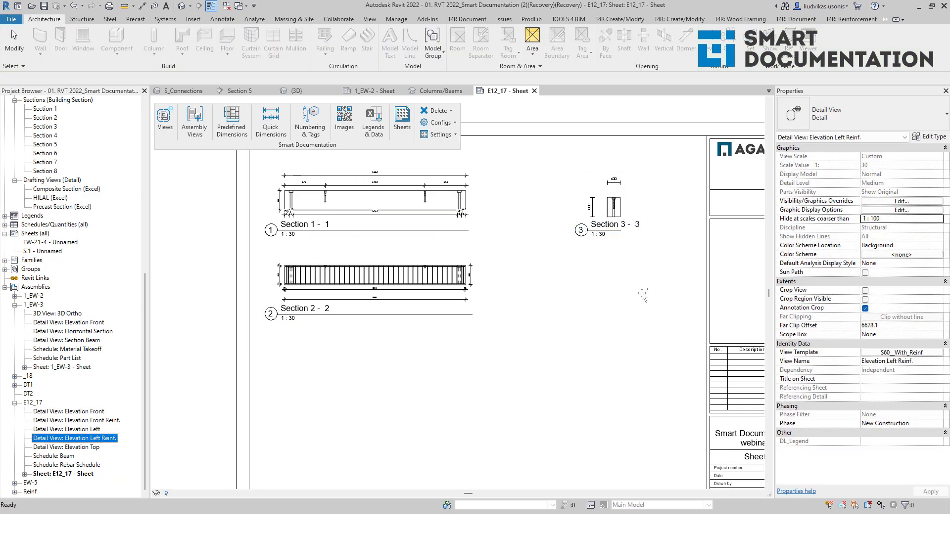
left_click(622, 279)
left_click(486, 388)
Place the Elevation Top detail view on the sheet, below the reinforced front elevation.
scroll(485, 388, "down", 3)
middle_click_drag(485, 388, 480, 342)
left_click(70, 448)
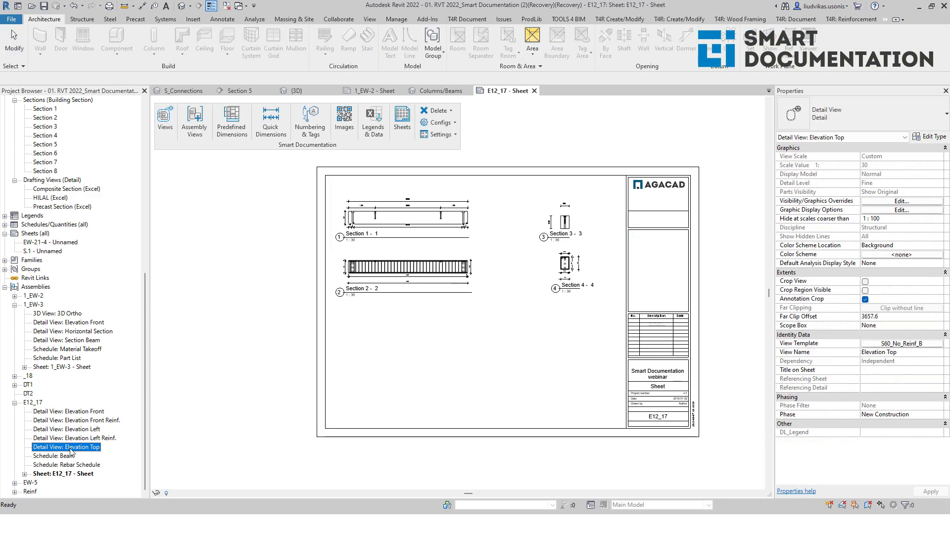
left_click_drag(423, 329, 421, 327)
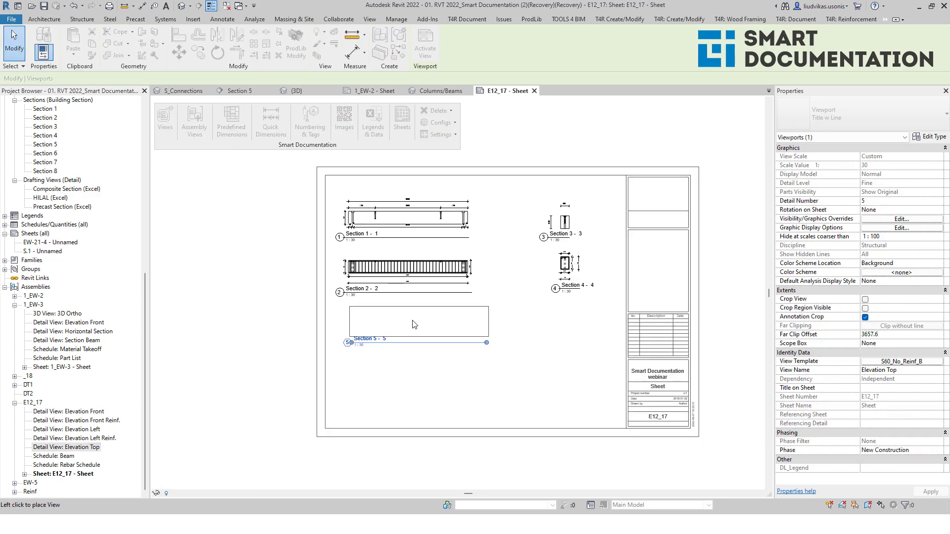
left_click(414, 325)
Place the Beam schedule right of the top elevation and the Rebar Schedule beneath that elevation on the sheet.
left_click_drag(53, 456, 336, 393)
left_click(546, 344)
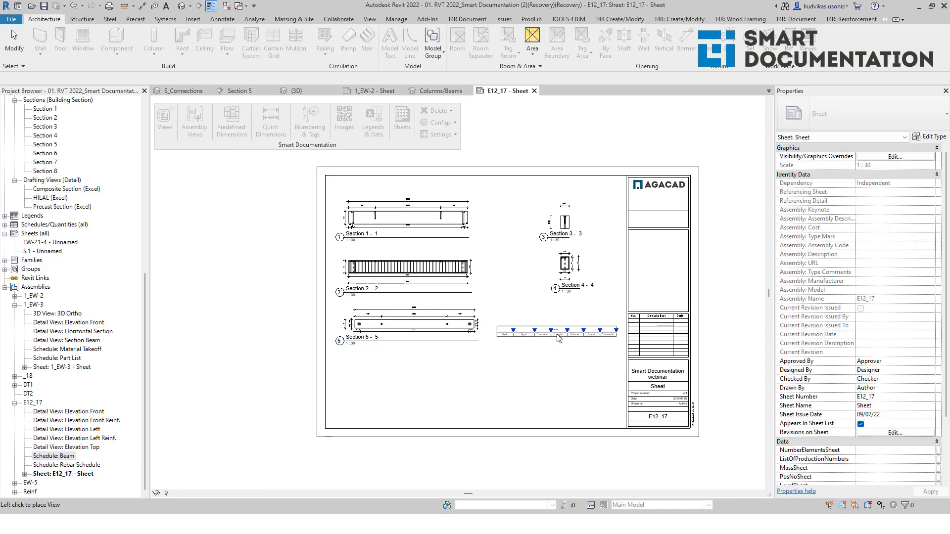
scroll(435, 391, "up", 2)
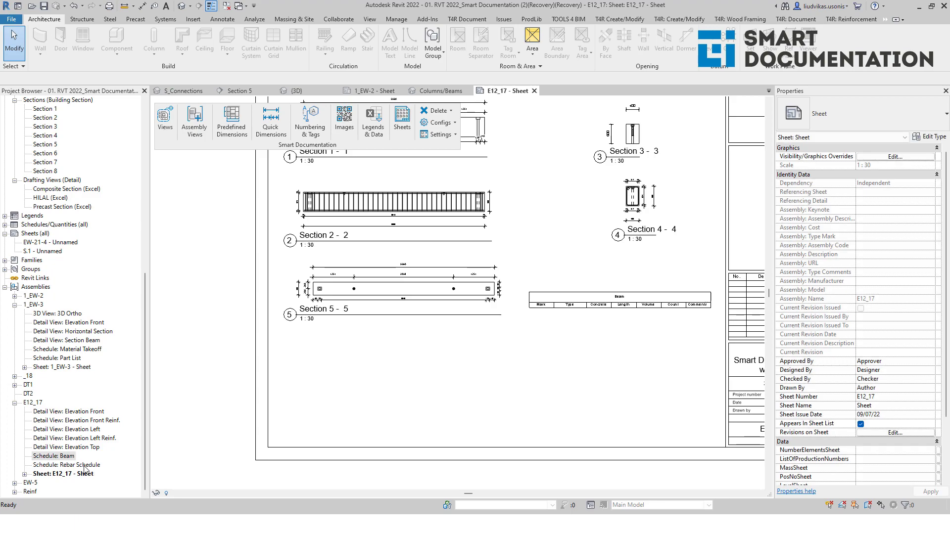
left_click(73, 466)
left_click_drag(427, 389, 421, 381)
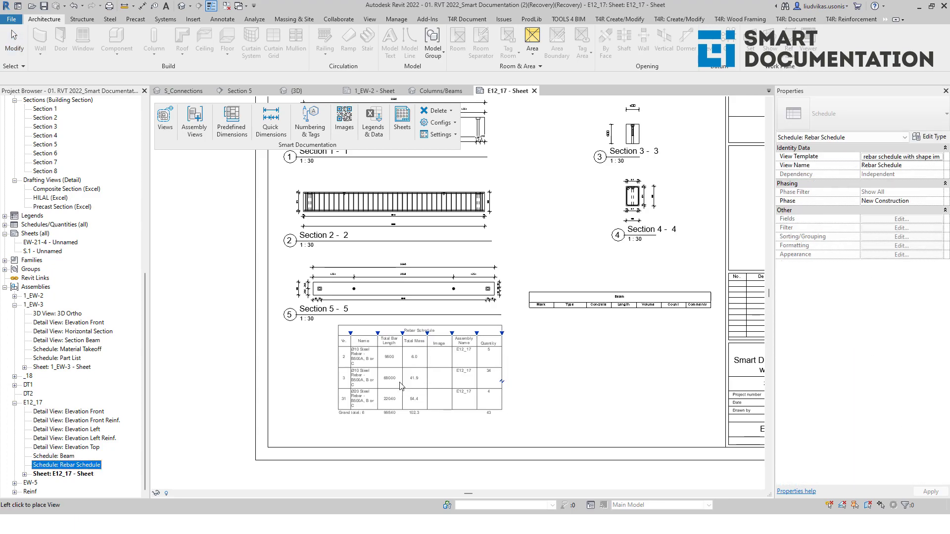
left_click(386, 391)
left_click(385, 381)
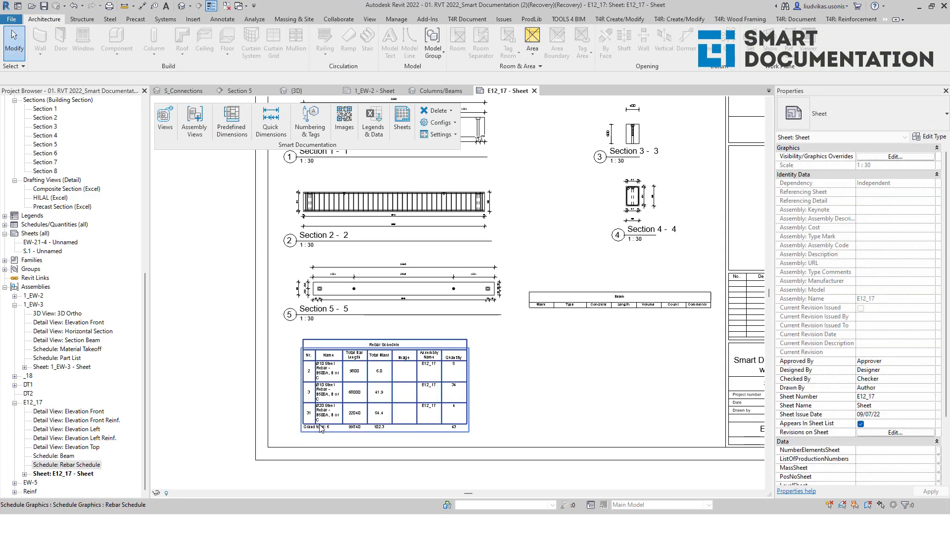
Examine the placed Rebar Schedule, including its empty Image column, assembly names and quantities.
scroll(384, 375, "up", 2)
scroll(435, 366, "up", 1)
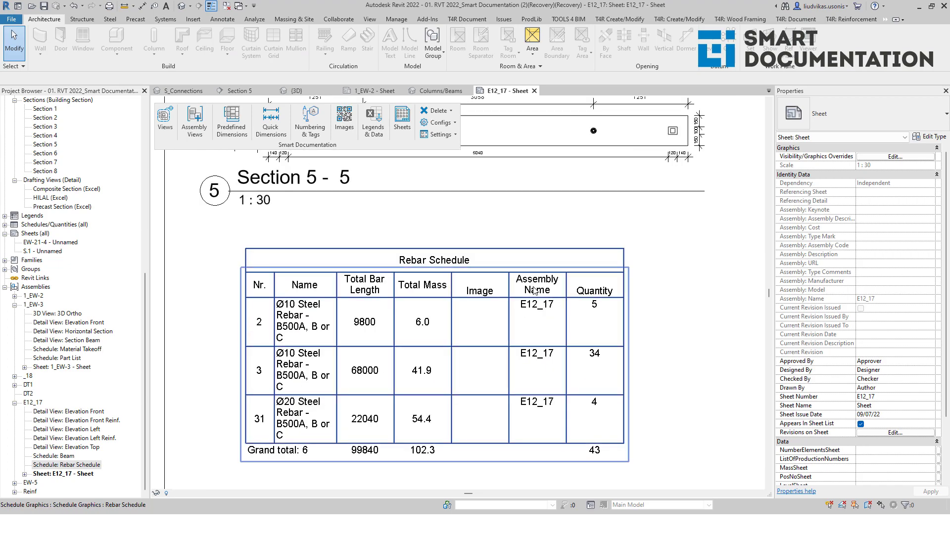
left_click(674, 307)
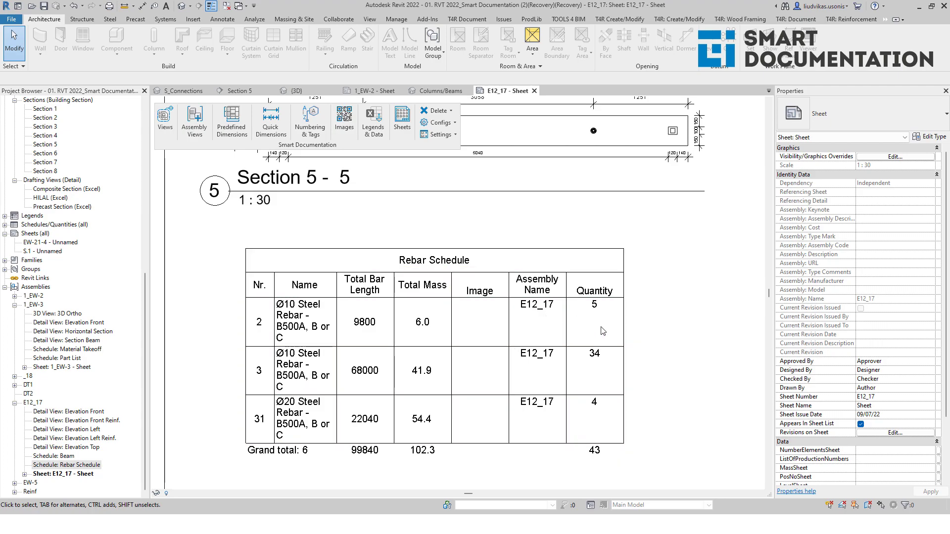
scroll(639, 286, "down", 1)
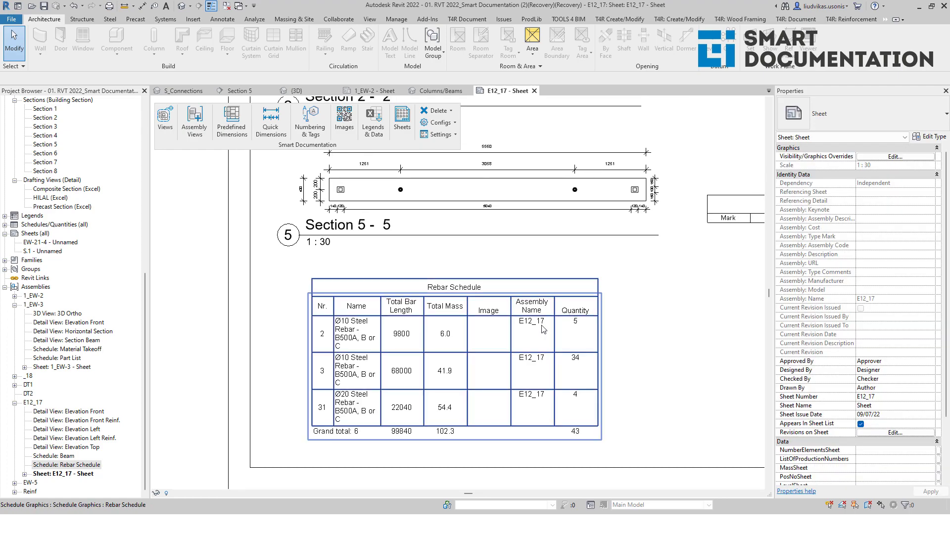
scroll(492, 378, "up", 1)
scroll(524, 379, "down", 1)
Activate the Section 2-2 viewport on the E12_17 sheet to work inside the reinforced front elevation.
middle_click_drag(525, 379, 625, 258)
left_click(536, 291)
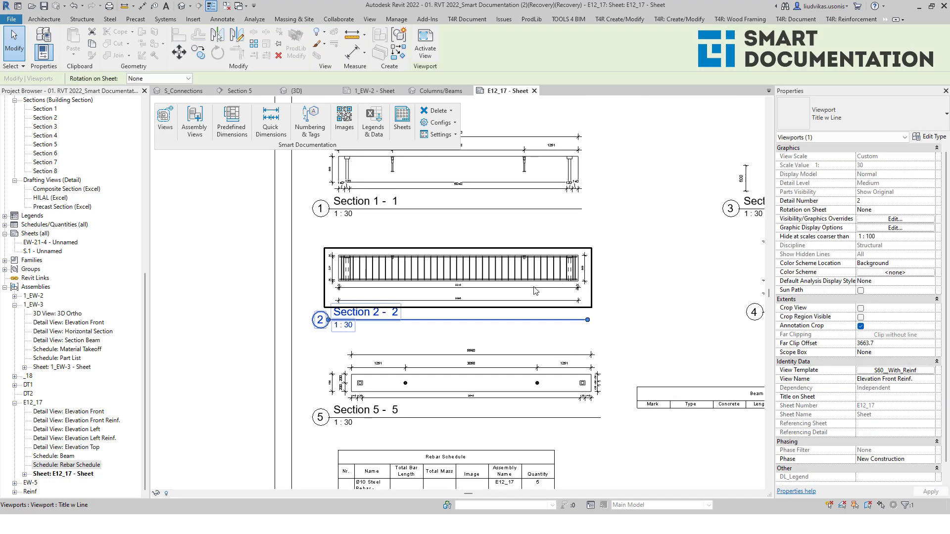
double_click(569, 275)
left_click(567, 275)
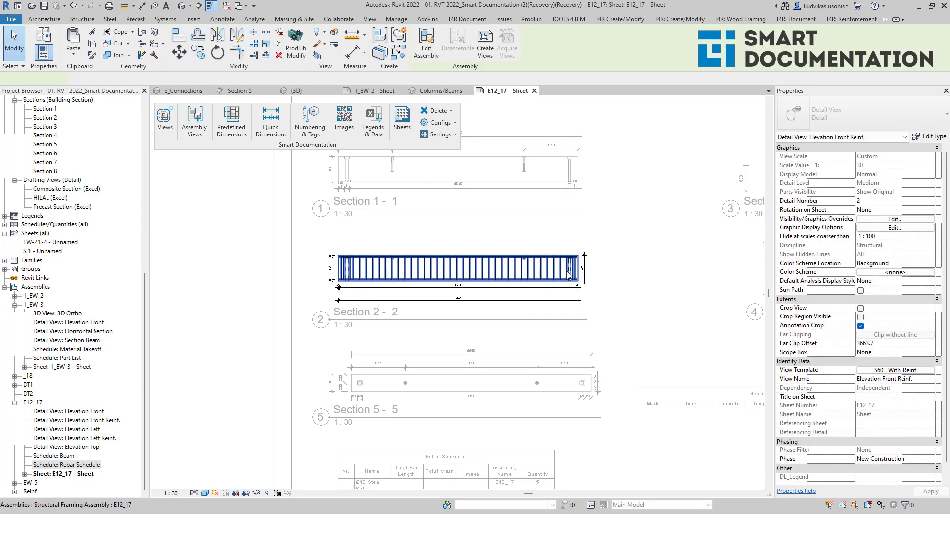
key("Tab")
left_click(566, 275)
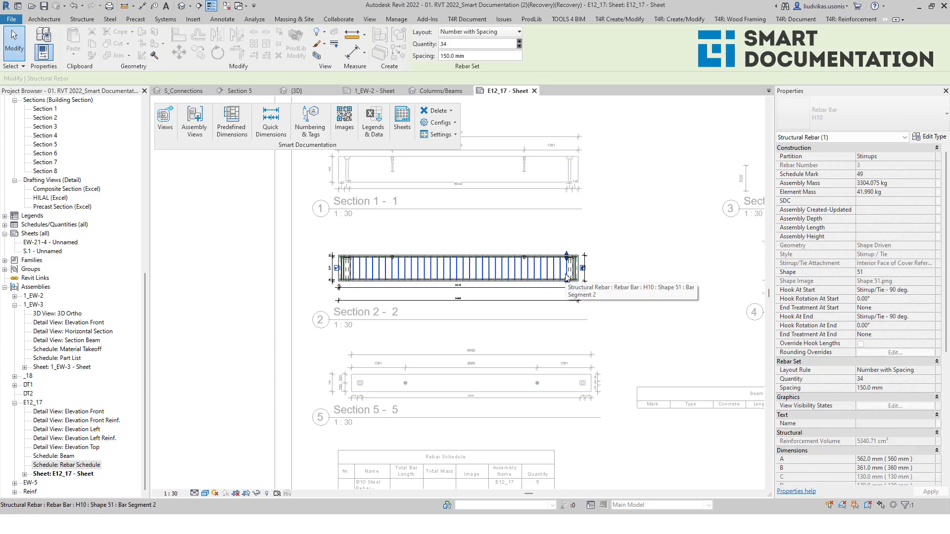
key("Escape")
Select the 400x600 webinar precast beam within its assembly and create rebar images by host for it.
key("Tab")
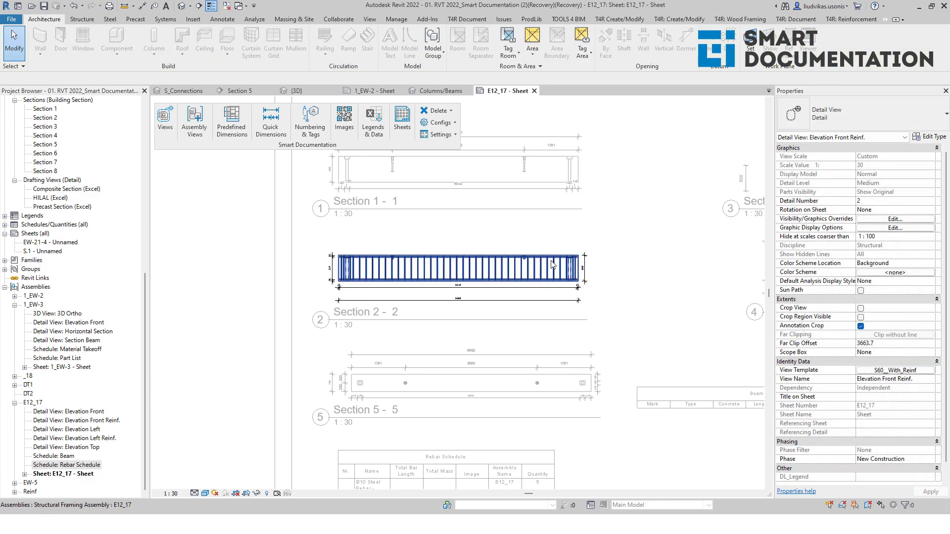
left_click(550, 261)
key("Tab")
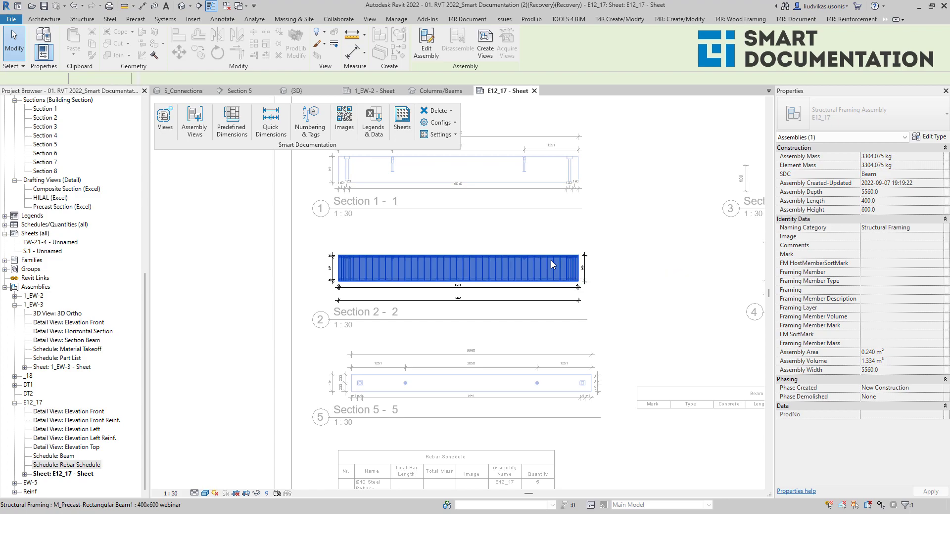
left_click(551, 262)
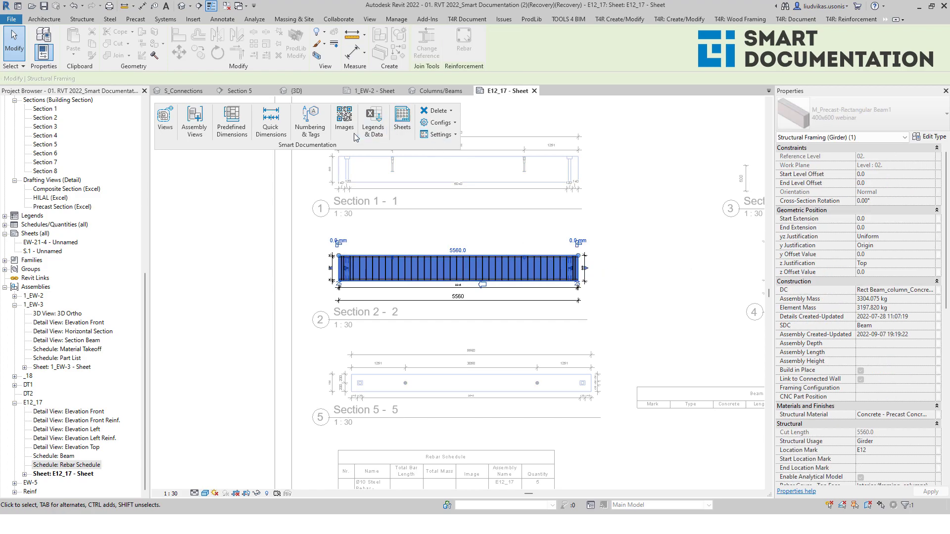
left_click(345, 121)
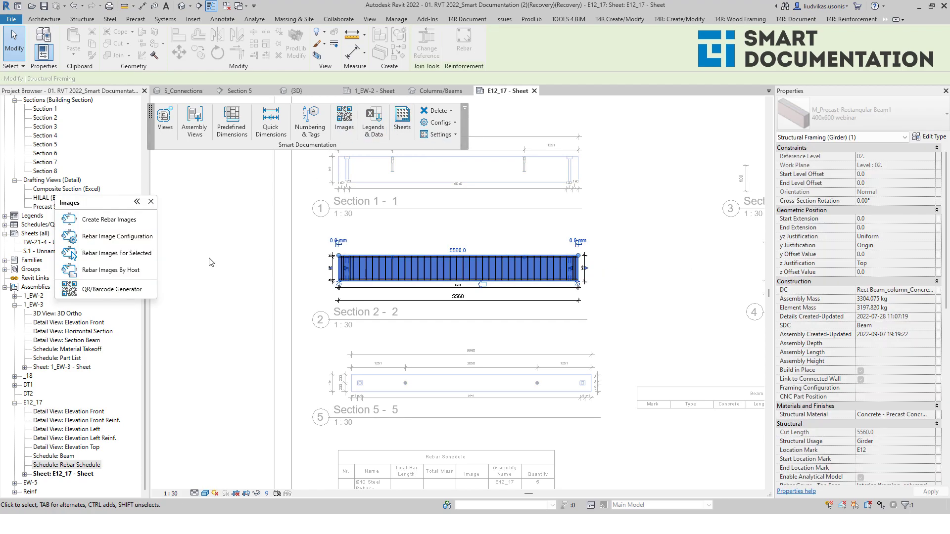
left_click(138, 276)
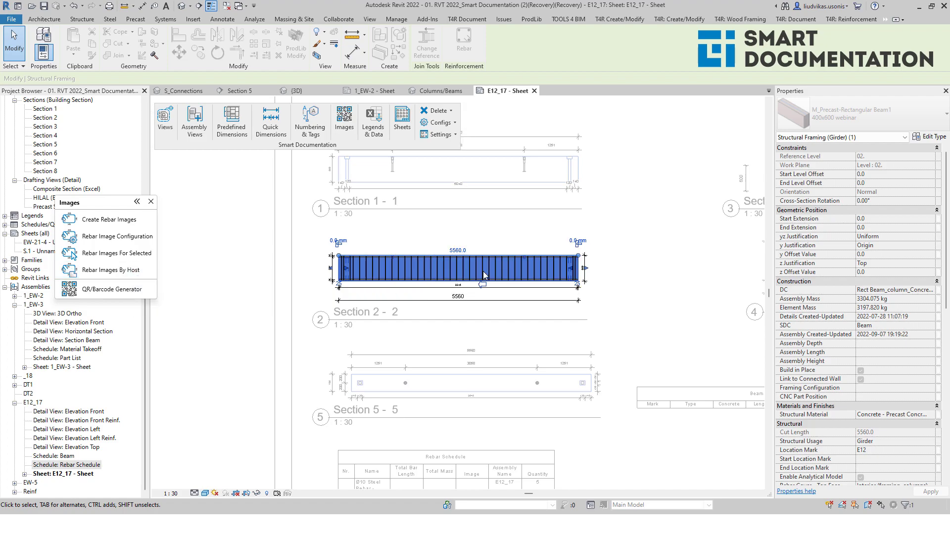
left_click(620, 300)
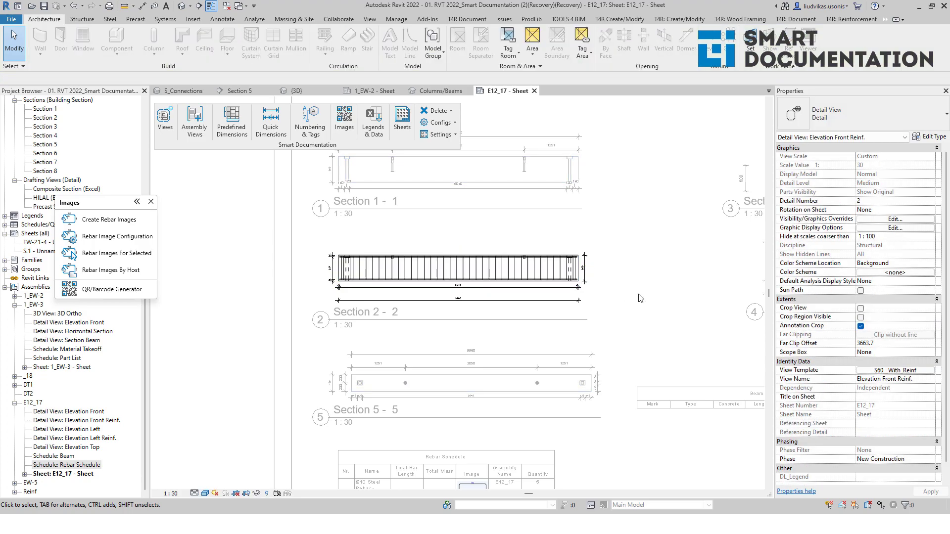
Examine the bar shape images and their dimensions in the Rebar Schedule's Image column.
middle_click_drag(636, 293, 600, 178)
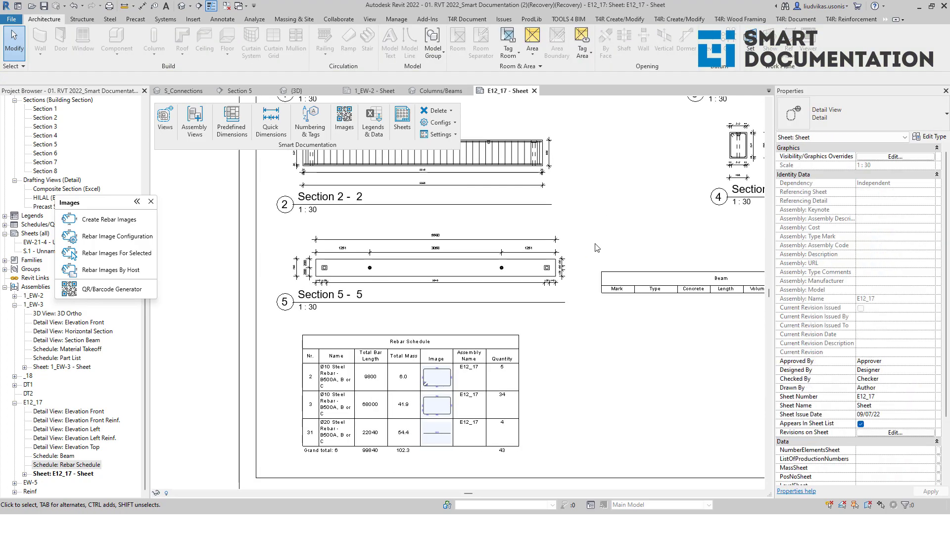
scroll(423, 439, "up", 6)
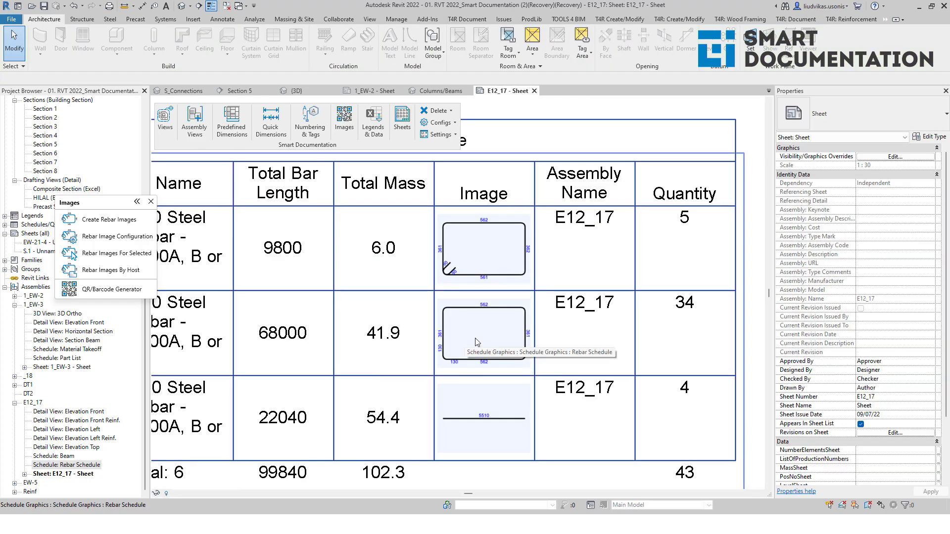
scroll(477, 237, "up", 3)
scroll(476, 237, "down", 4)
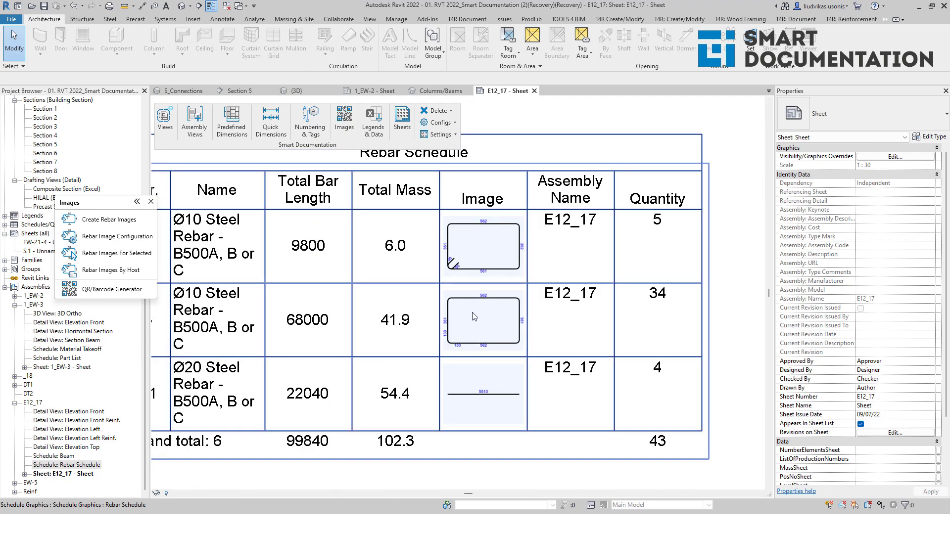
middle_click_drag(417, 315, 437, 329)
scroll(437, 324, "down", 1)
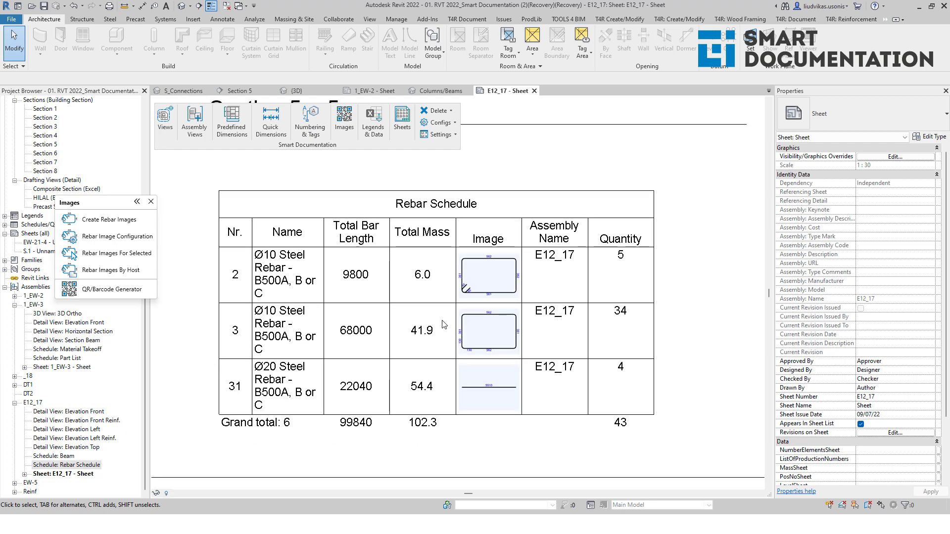
Open the Rebar Image Configuration settings.
middle_click_drag(374, 287, 395, 320)
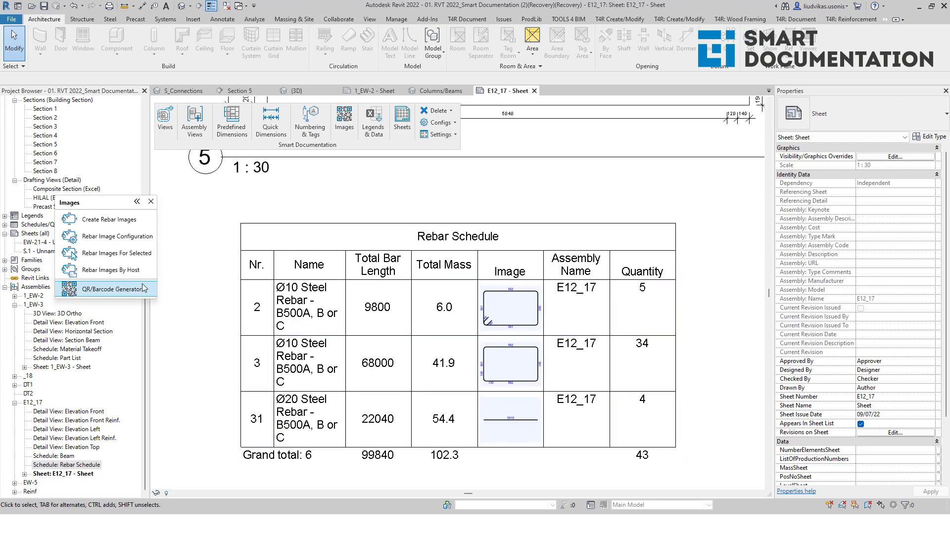
left_click(133, 242)
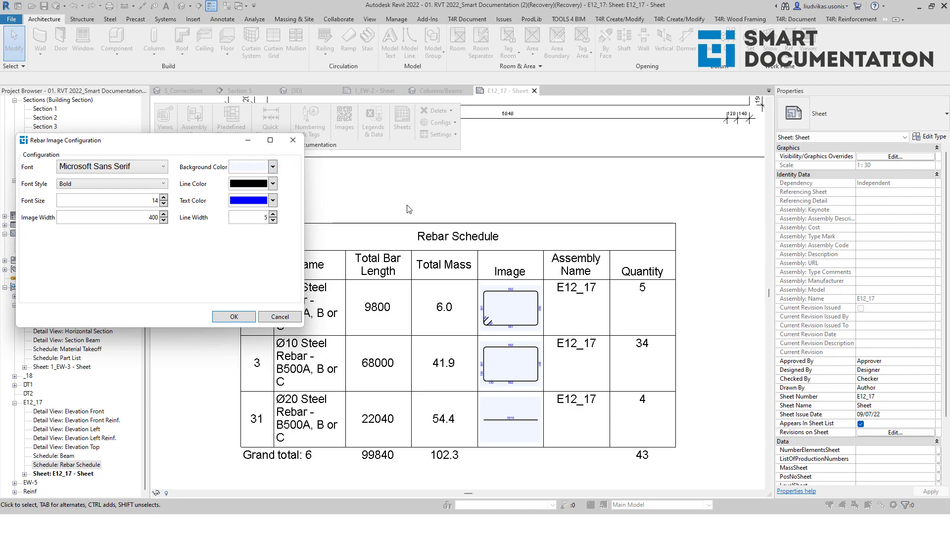
Accept the rebar image configuration, close the Images palette and switch to the S_Connections 3D view of the parking garage project.
left_click(238, 319)
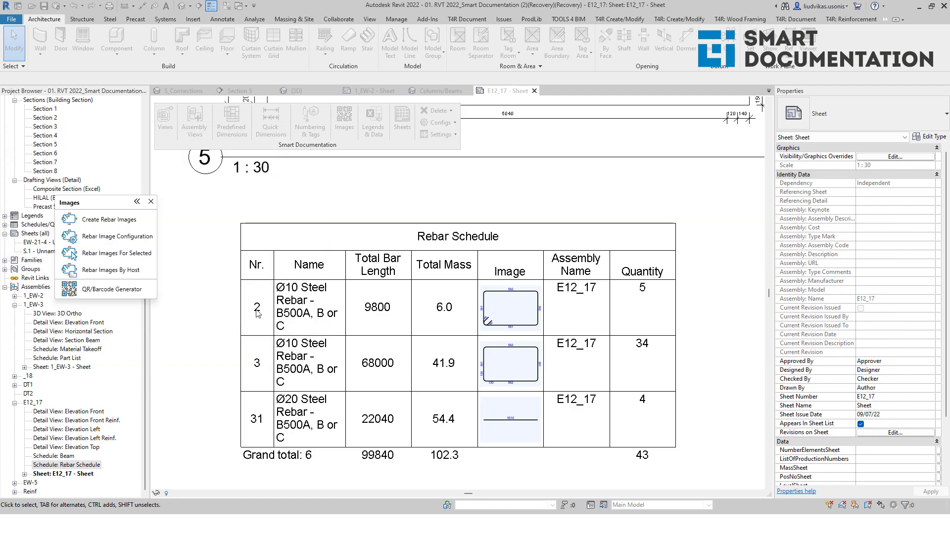
left_click(436, 90)
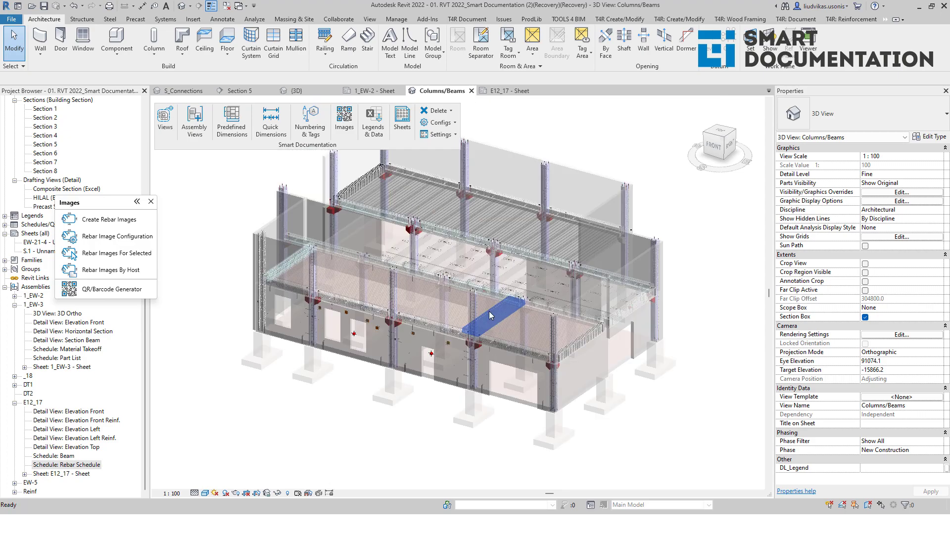
left_click(151, 202)
left_click(254, 92)
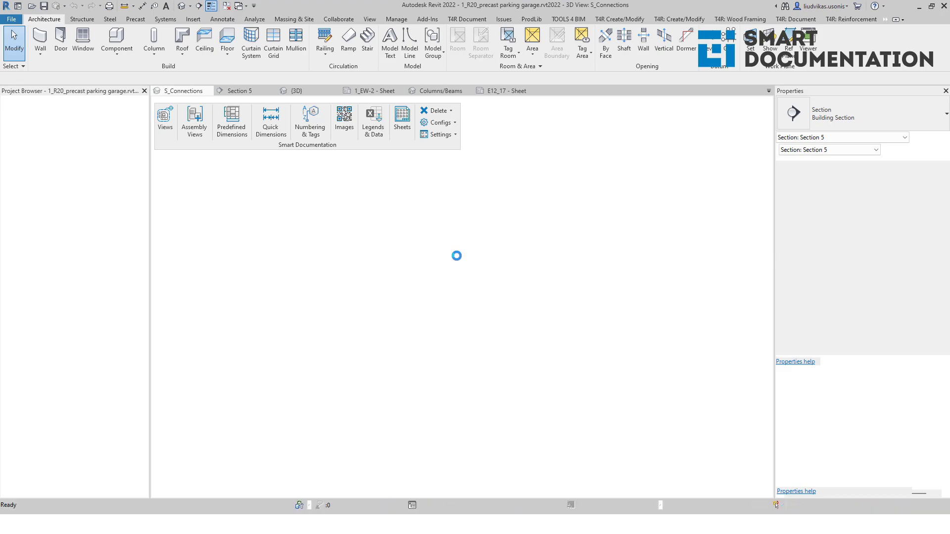
Examine the structural connections around the spandrel wall, DT slab joint and column in the S_Connections view.
left_click(547, 253)
scroll(473, 222, "up", 5)
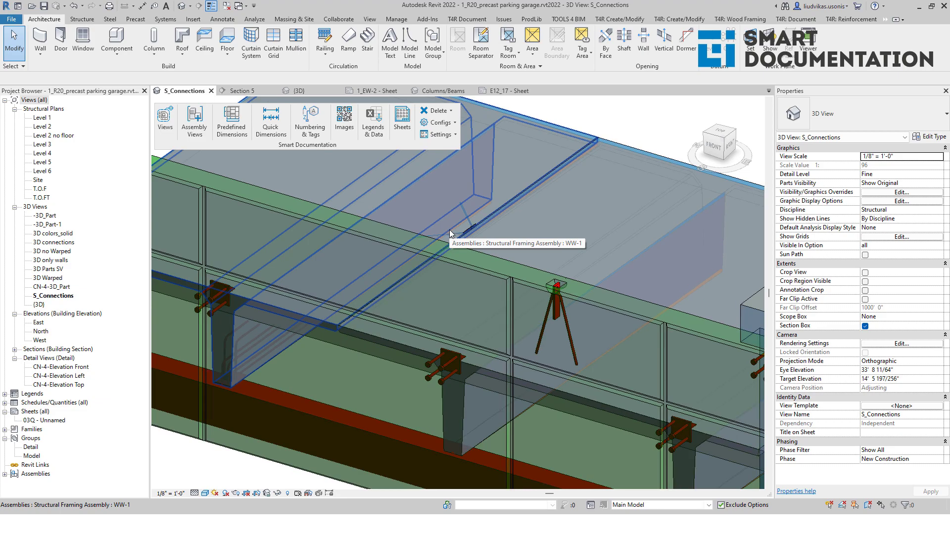
scroll(450, 229, "down", 3)
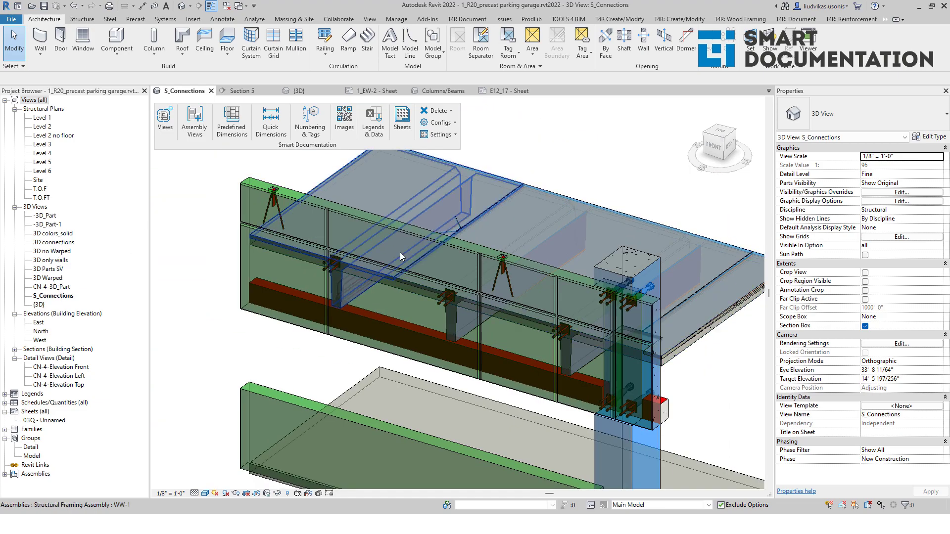
scroll(406, 252, "down", 3)
scroll(421, 230, "up", 6)
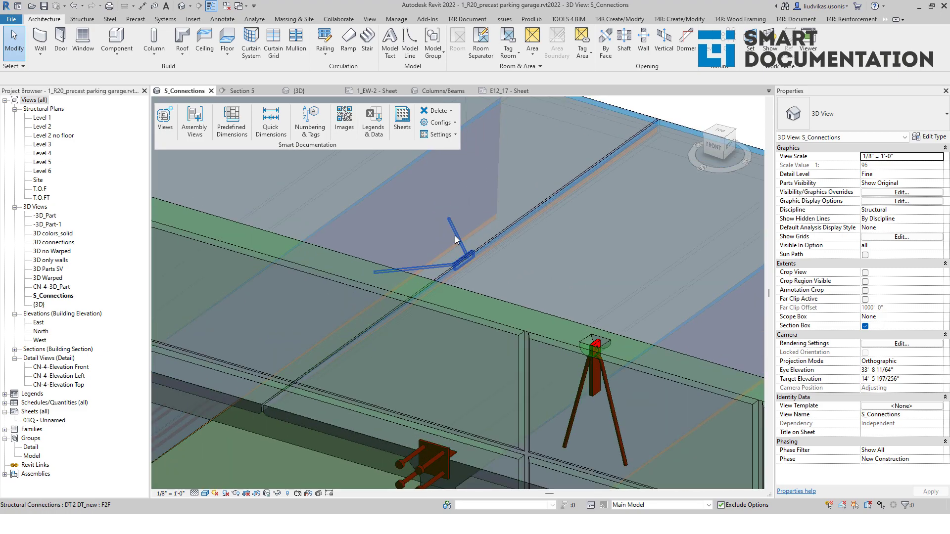
scroll(456, 236, "down", 4)
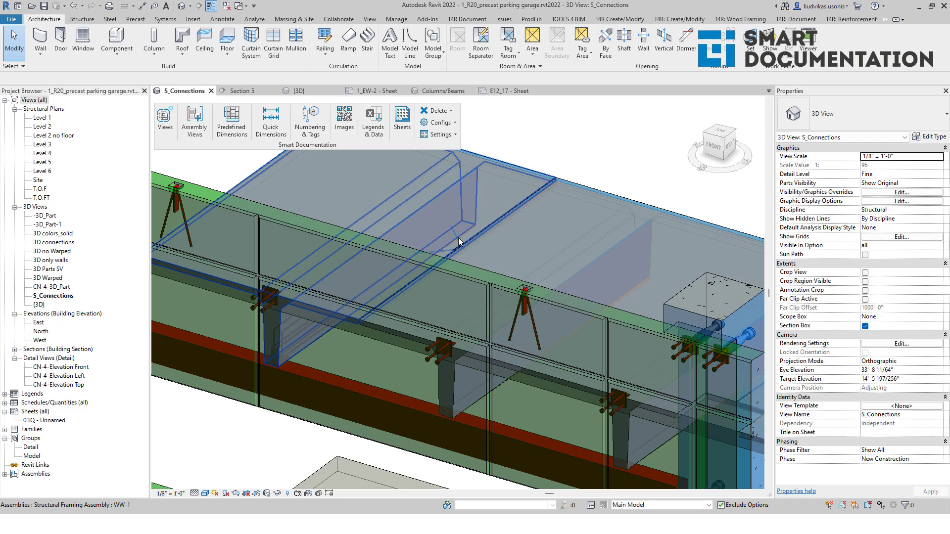
scroll(458, 243, "down", 3)
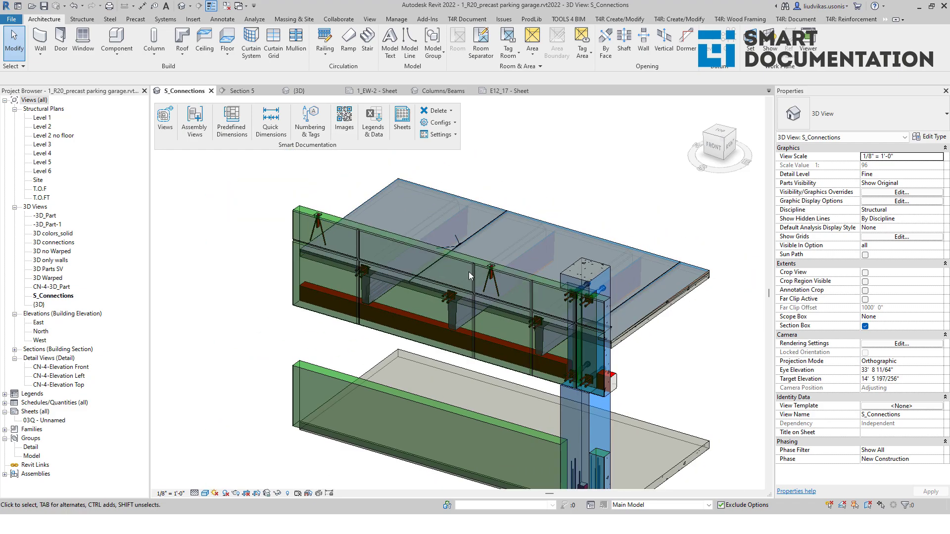
scroll(494, 289, "up", 3)
Select the spandrel's lifting anchor and the connection at the DT slab joint, then load the saved selection filter Connections.
left_click(500, 289)
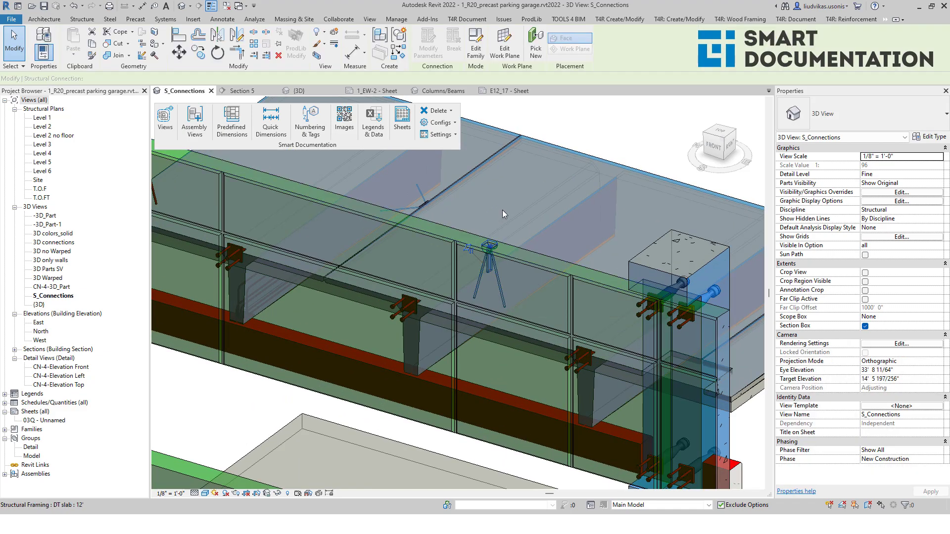
middle_click_drag(409, 199, 457, 257)
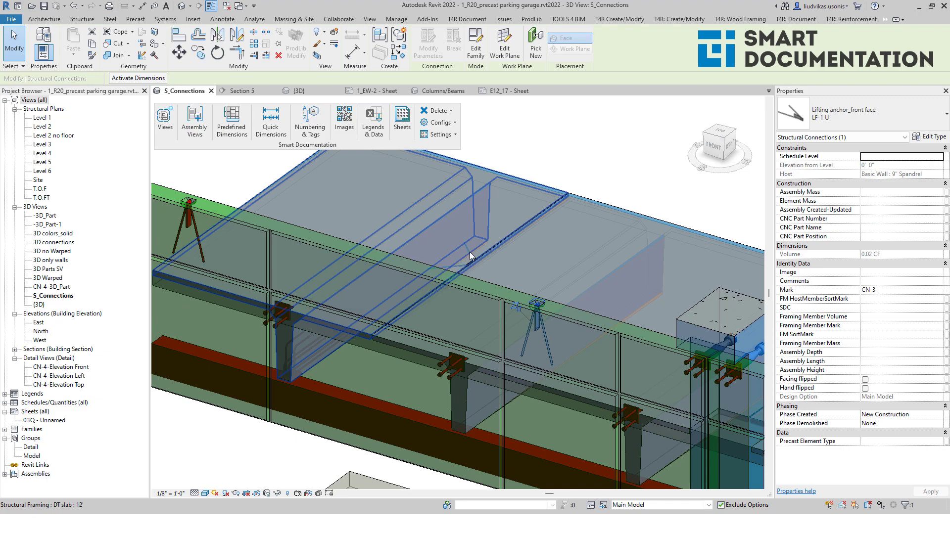
scroll(470, 246, "up", 2)
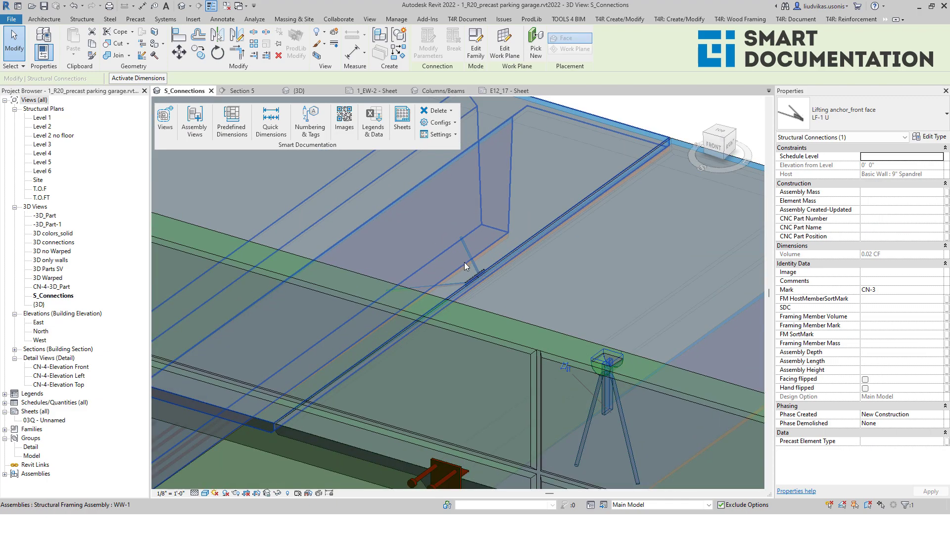
left_click(470, 257, "ctrl")
scroll(471, 257, "down", 5)
left_click(615, 43)
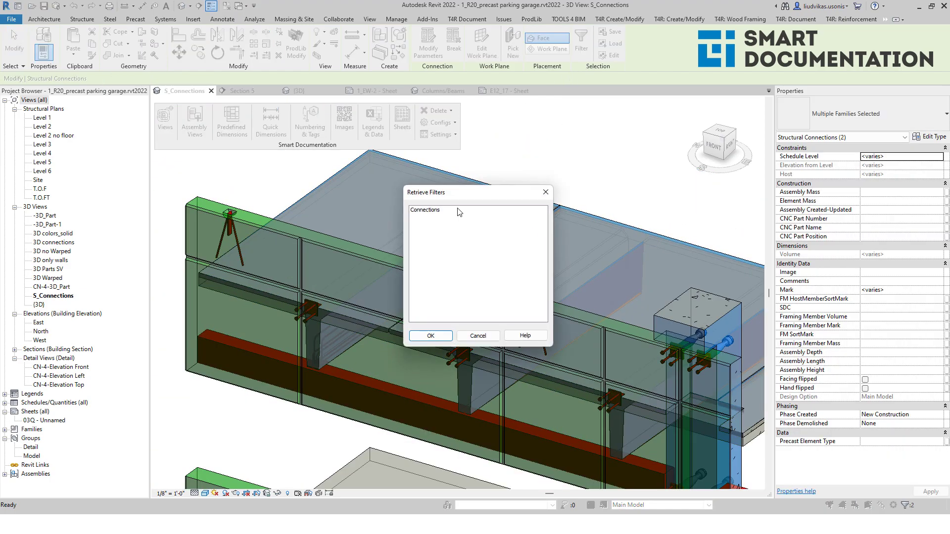
left_click(425, 210)
left_click(423, 338)
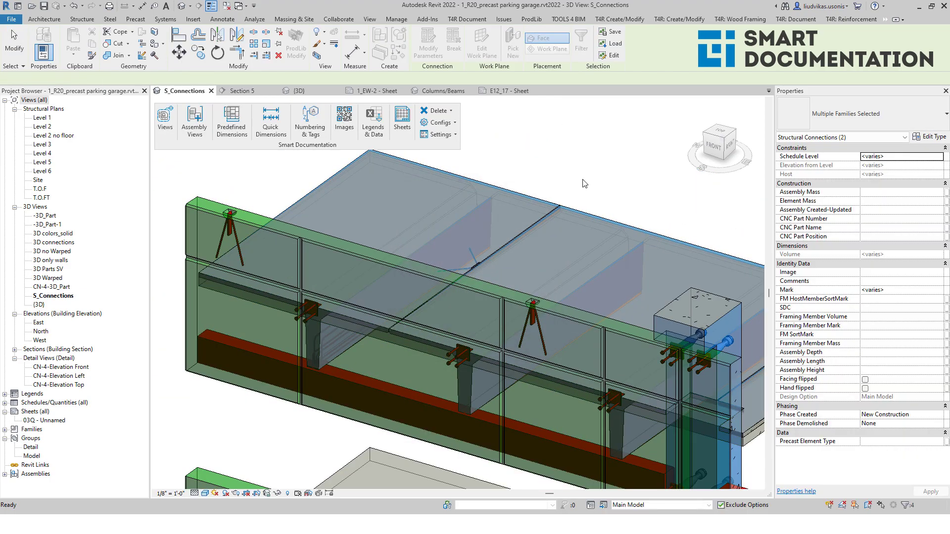
Create single-element views for the selected structural connections using Smart Documentation.
scroll(621, 207, "down", 3)
scroll(557, 233, "up", 1)
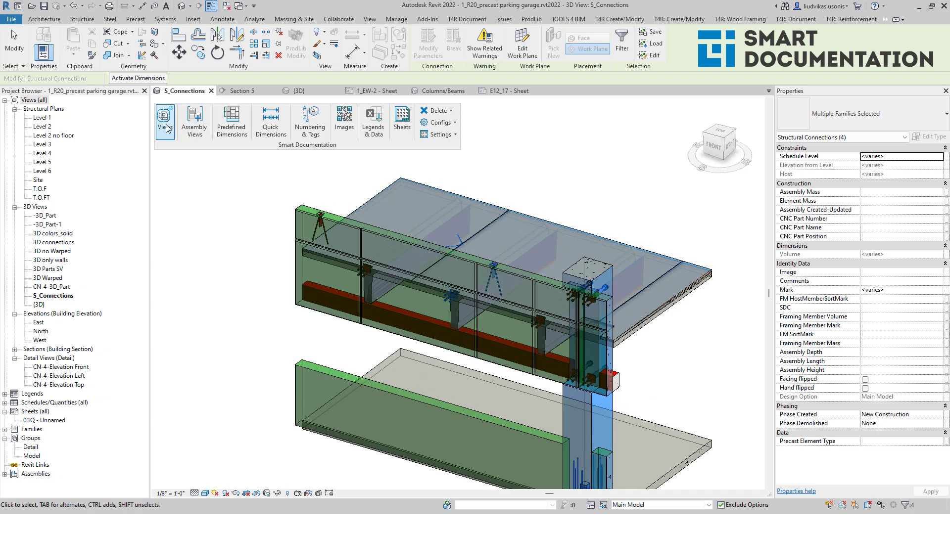
left_click(166, 123)
left_click_drag(192, 194, 146, 165)
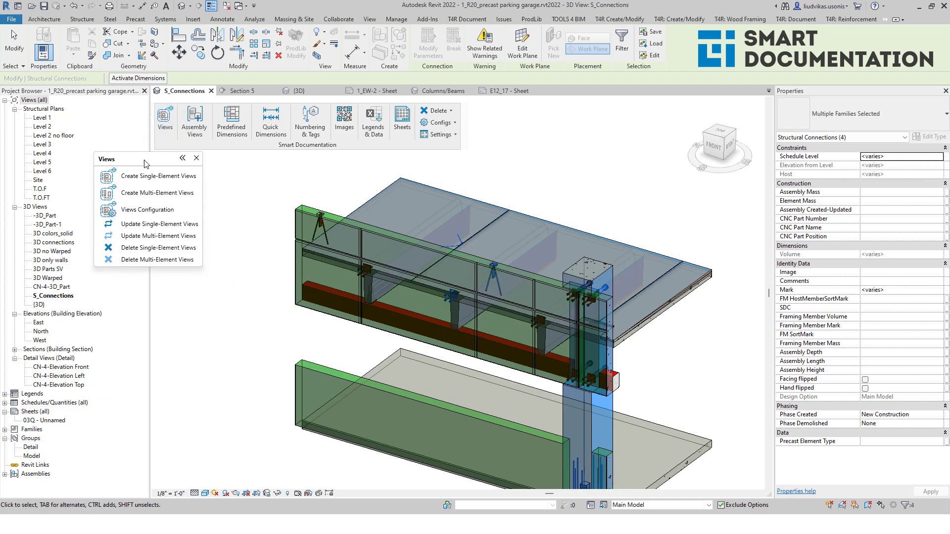
left_click(156, 176)
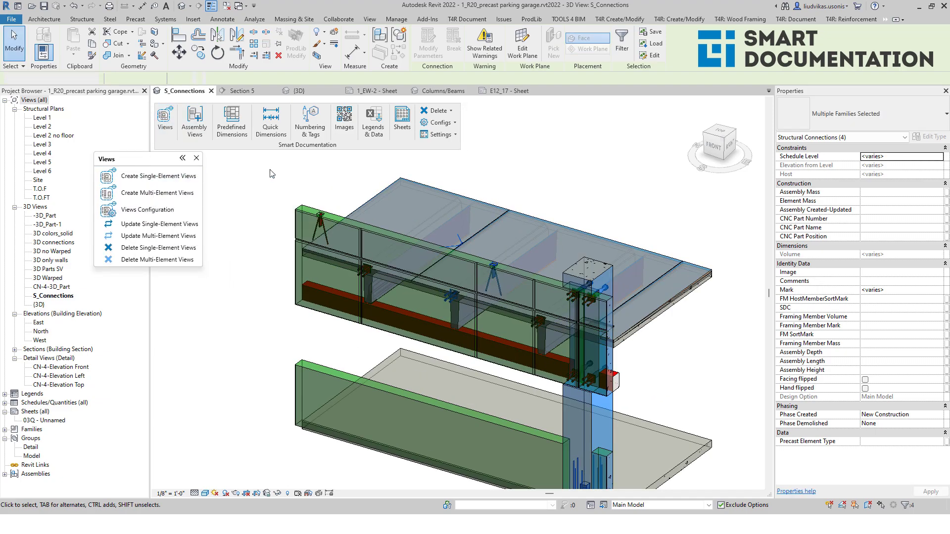
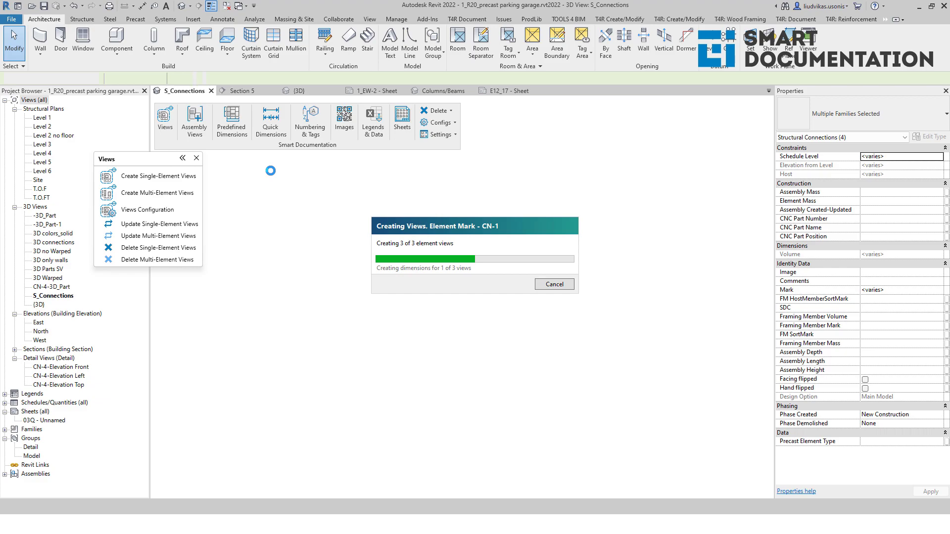
left_click(469, 282)
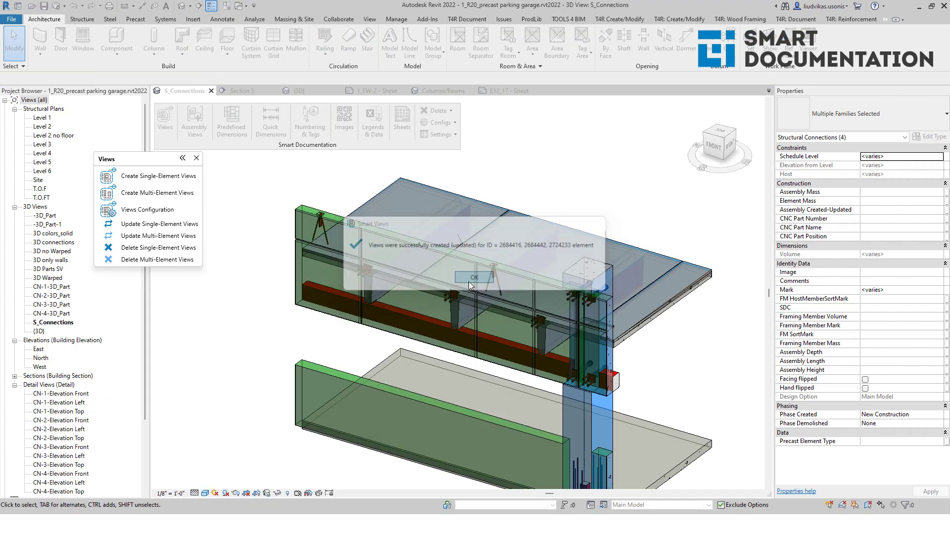
Review the generated front, left and top elevation detail views of connection CN-1.
scroll(74, 347, "down", 3)
left_click(74, 353)
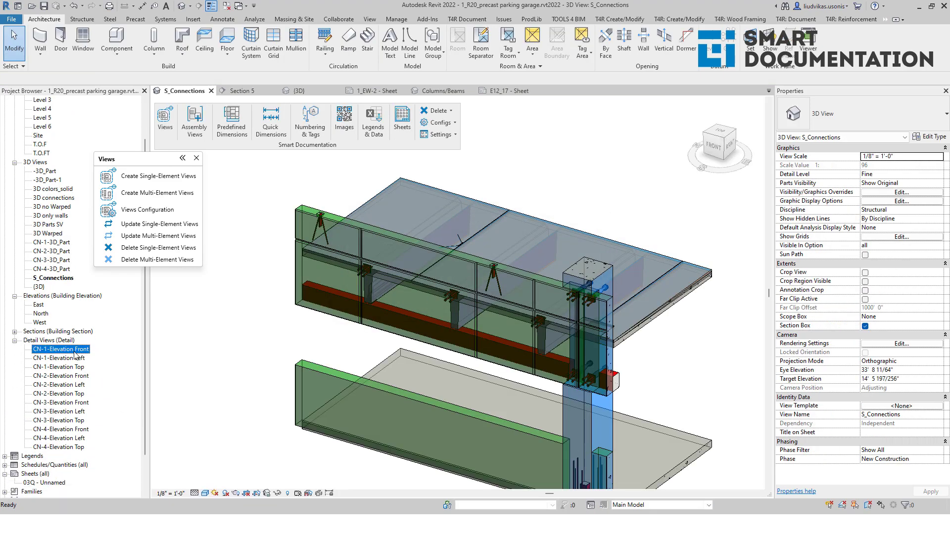
double_click(74, 353)
double_click(75, 359)
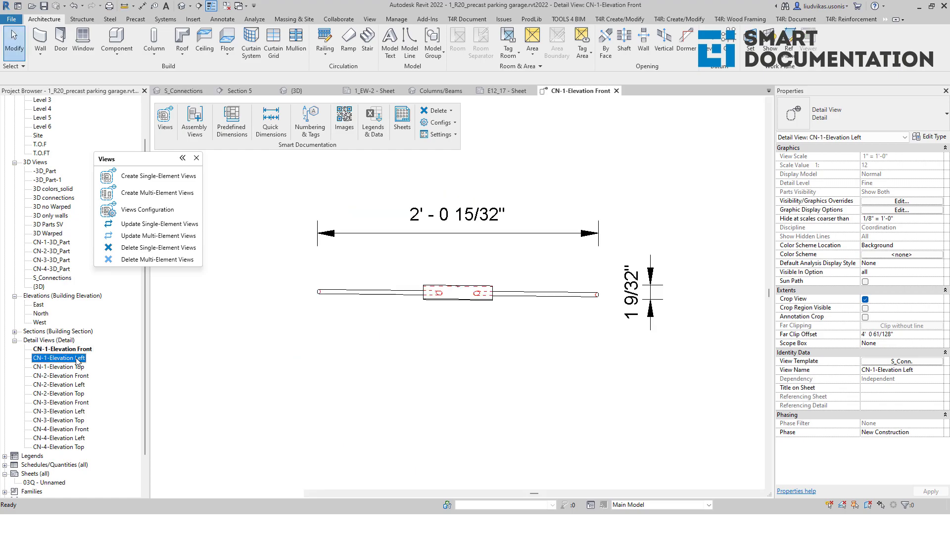
double_click(76, 368)
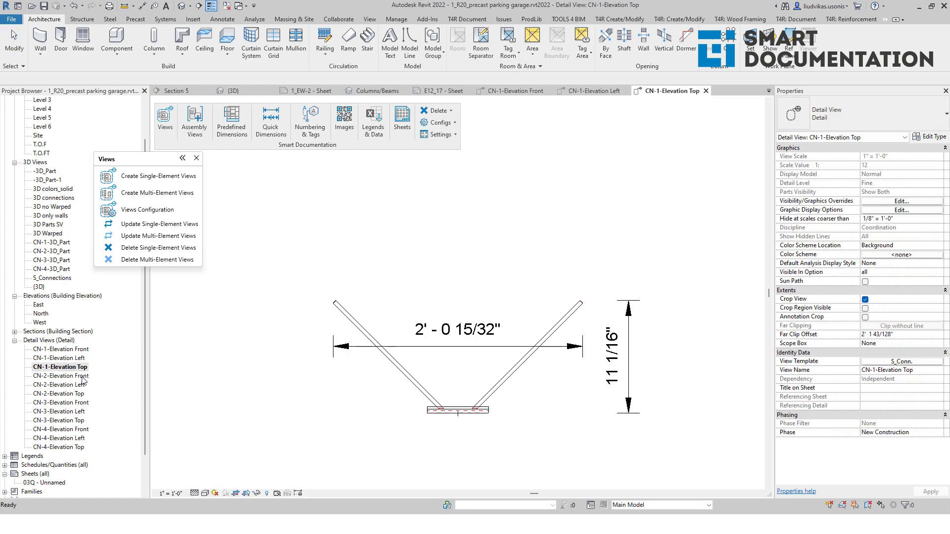
Review the generated elevation detail views of connections CN-2, CN-3 and CN-4.
double_click(79, 376)
double_click(75, 386)
double_click(71, 394)
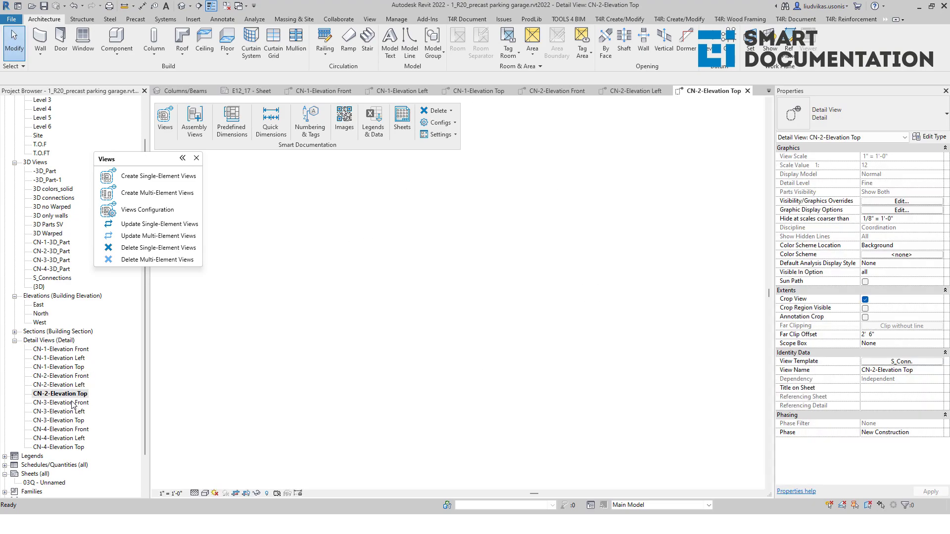
double_click(74, 421)
double_click(74, 430)
double_click(72, 403)
double_click(61, 439)
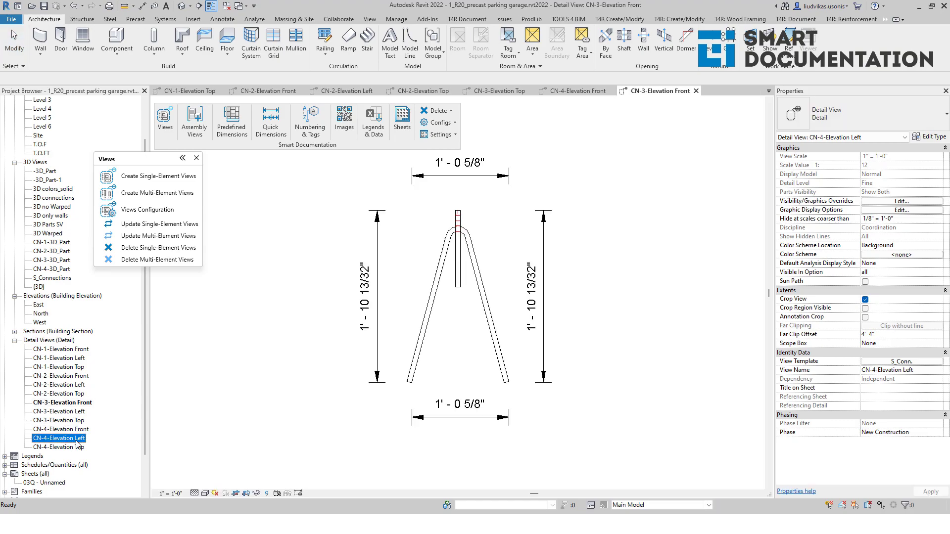
double_click(73, 410)
Return to the CN-1-Elevation Top view, close all inactive views and dismiss the Views palette.
double_click(59, 366)
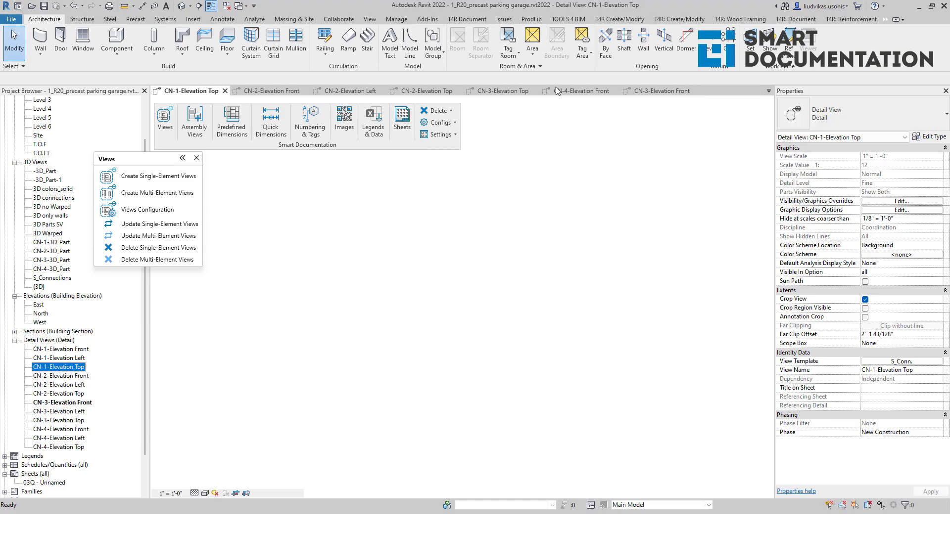
left_click(666, 91)
left_click(696, 91)
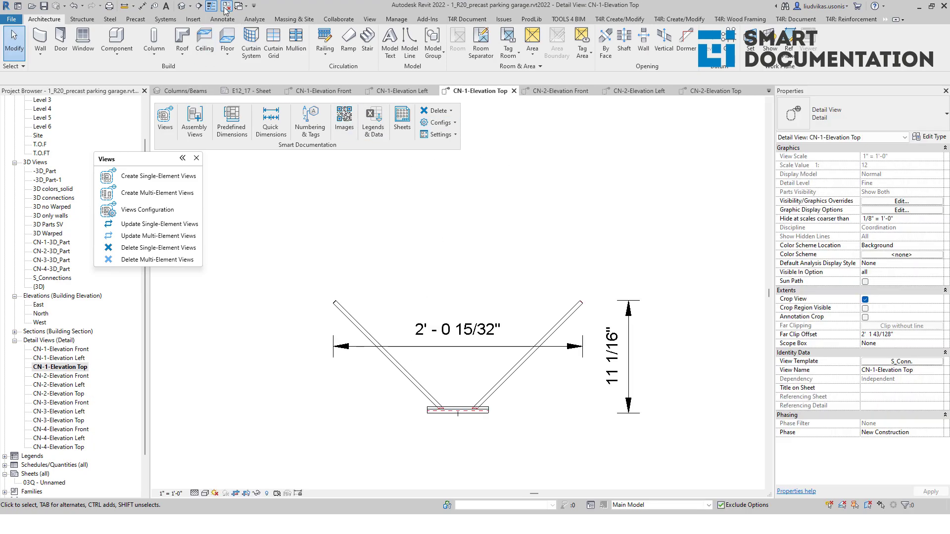
left_click(226, 7)
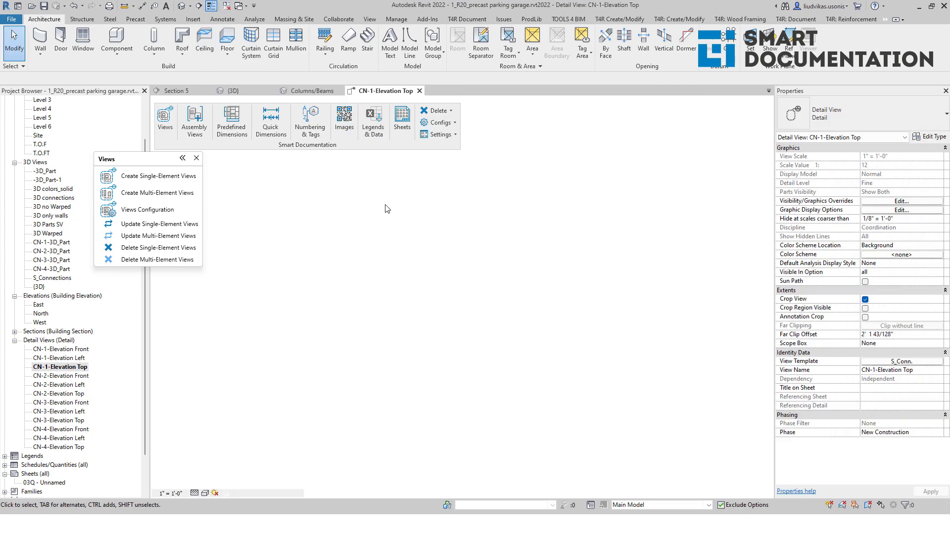
left_click(196, 159)
Open the sheet configuration and limit its view filter to Detail Views and Coordination.
scroll(69, 225, "up", 1)
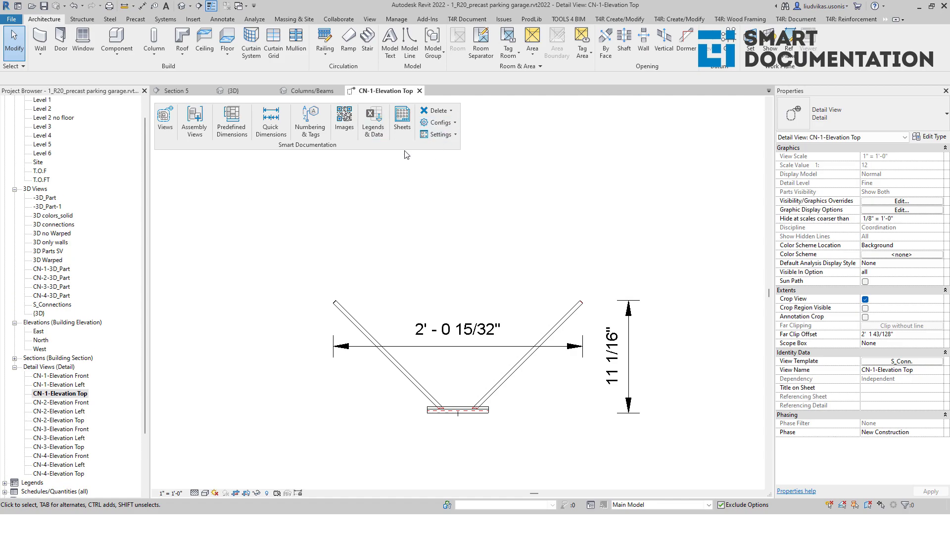
scroll(78, 386, "down", 2)
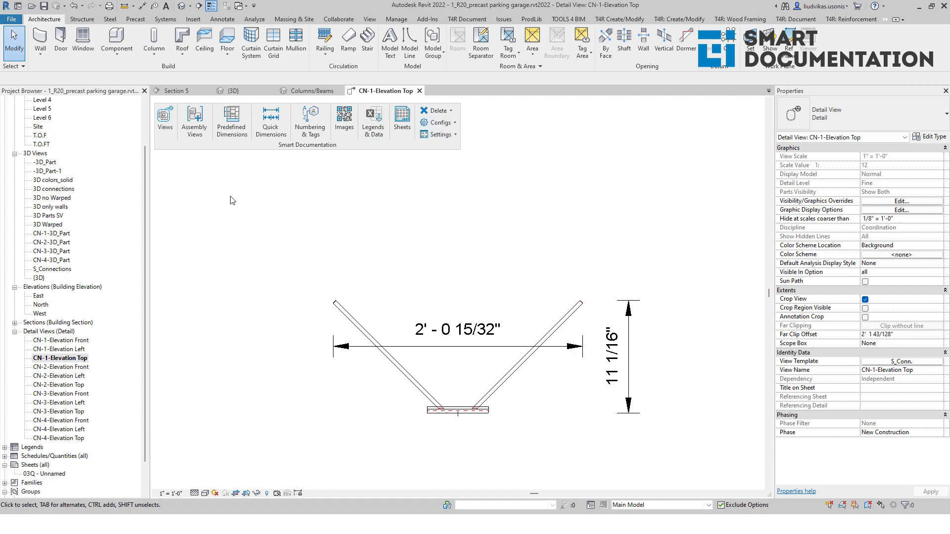
left_click(403, 137)
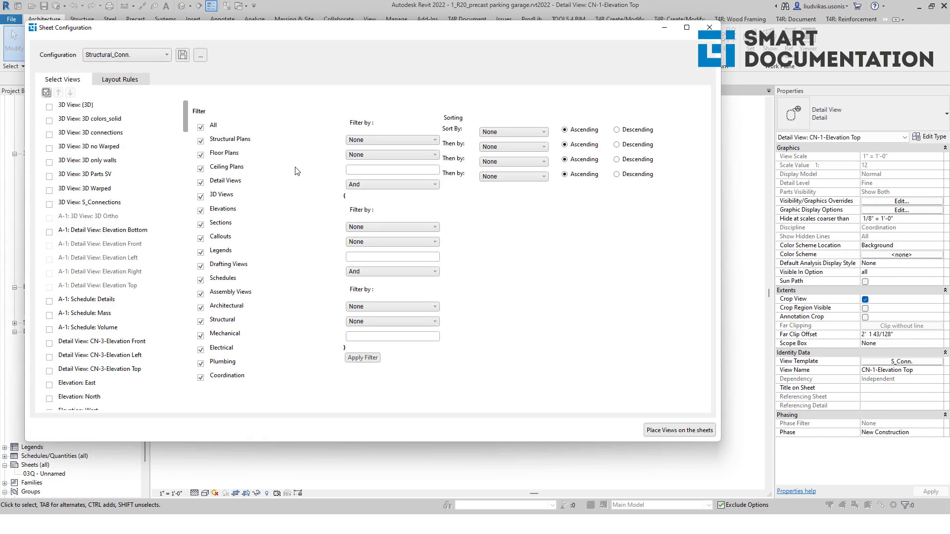
left_click(214, 128)
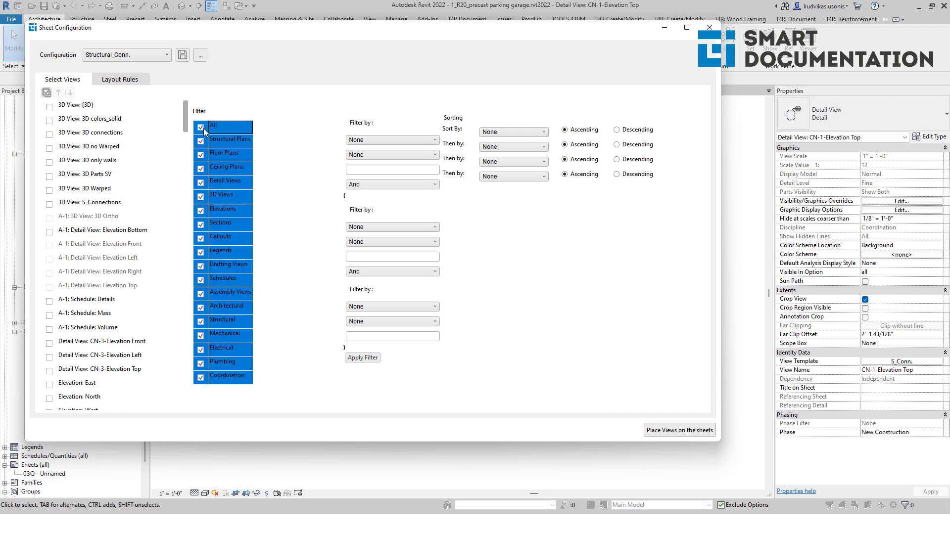
left_click(200, 127)
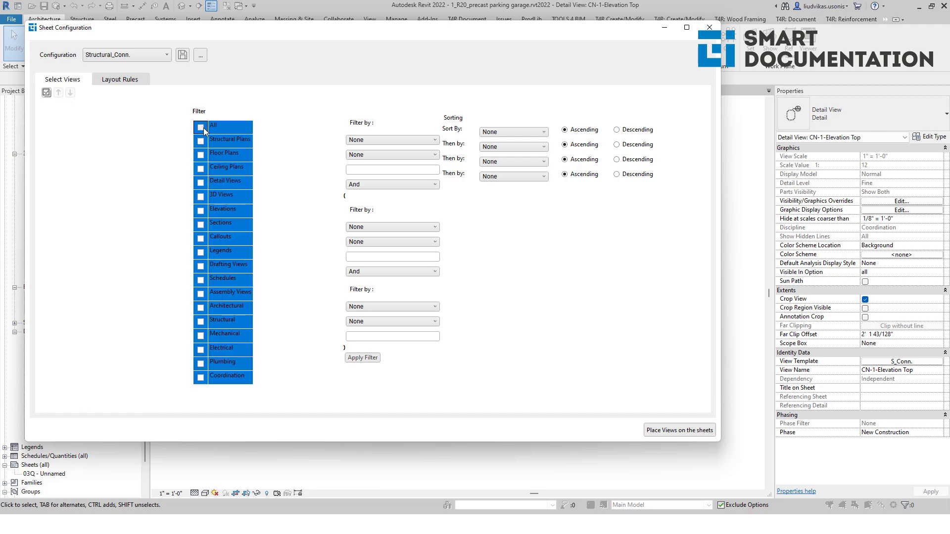
left_click(240, 171)
left_click(201, 183)
left_click(201, 184)
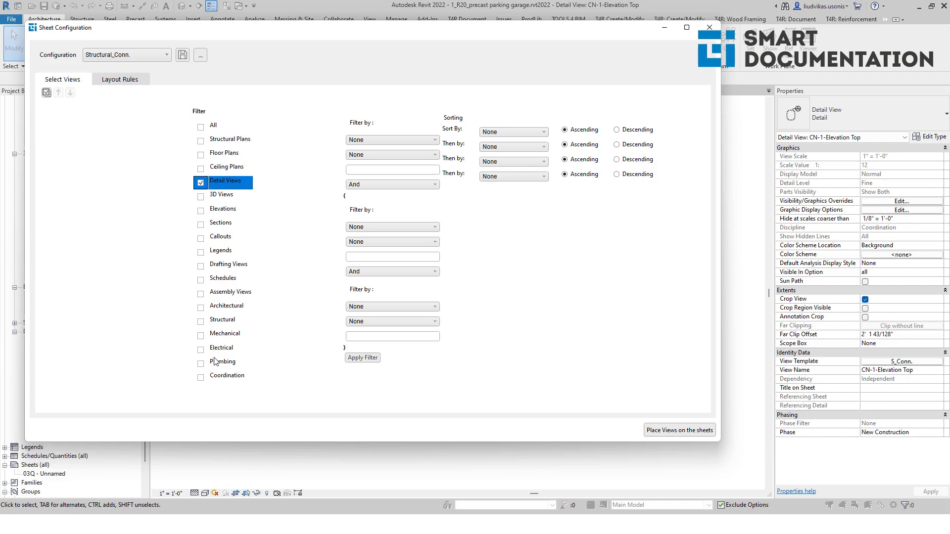
left_click(201, 379)
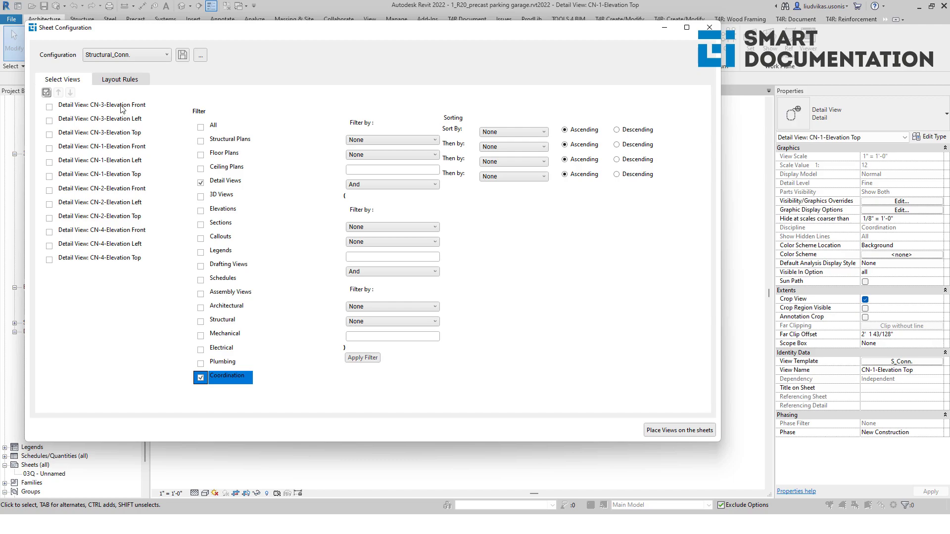
Mark all the listed CN-1 to CN-4 elevation detail views for placement on sheets.
left_click(75, 106)
key("ctrl+a")
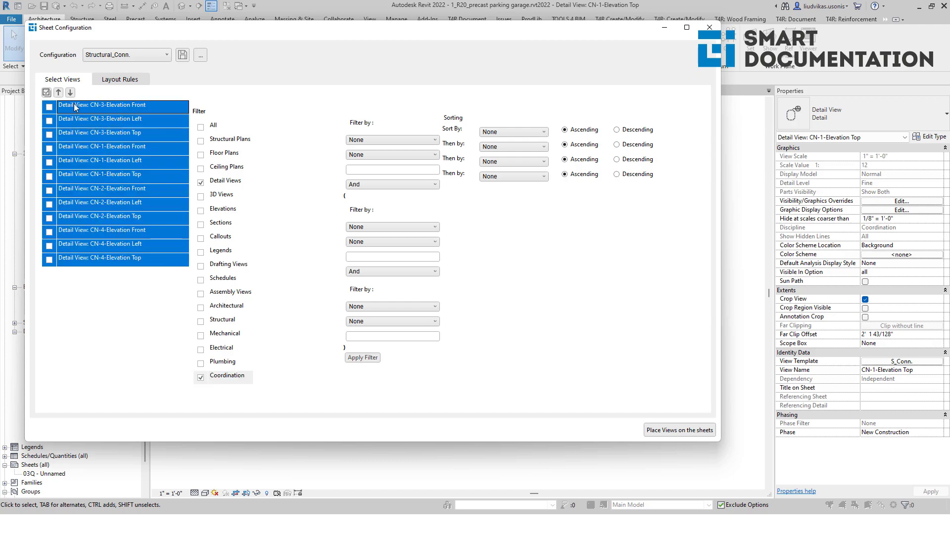
left_click(49, 108)
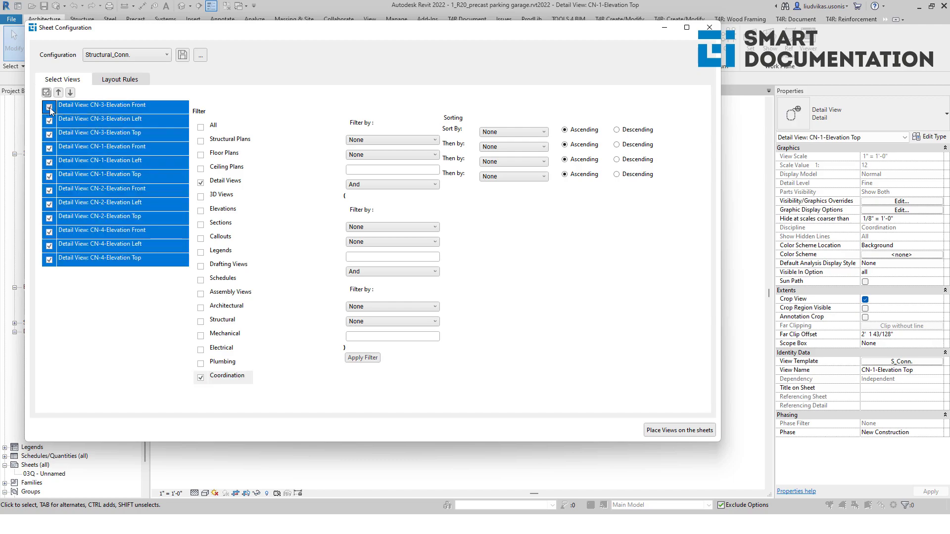
In the sheet layout rules, set the sheet name to S_Conn. and place the marked views on the sheets.
left_click(127, 82)
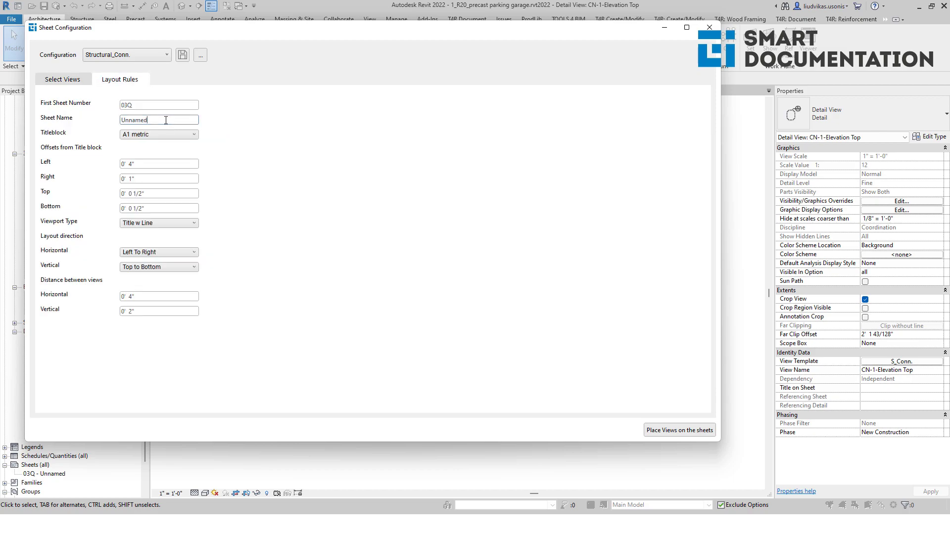
type("S_Conn.")
left_click(680, 434)
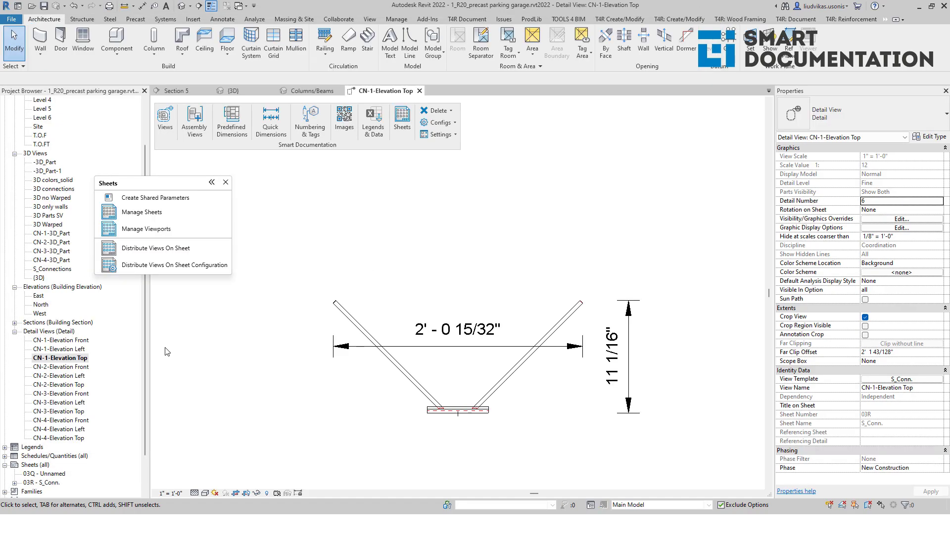
Open sheet 03R - S_Conn. and examine the placed connection detail views with their dimensions.
left_click(44, 439)
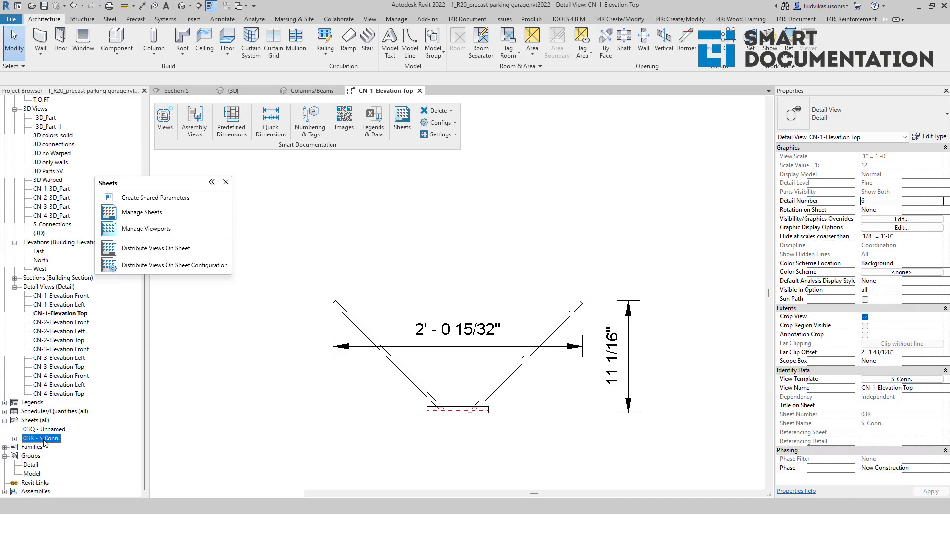
double_click(44, 440)
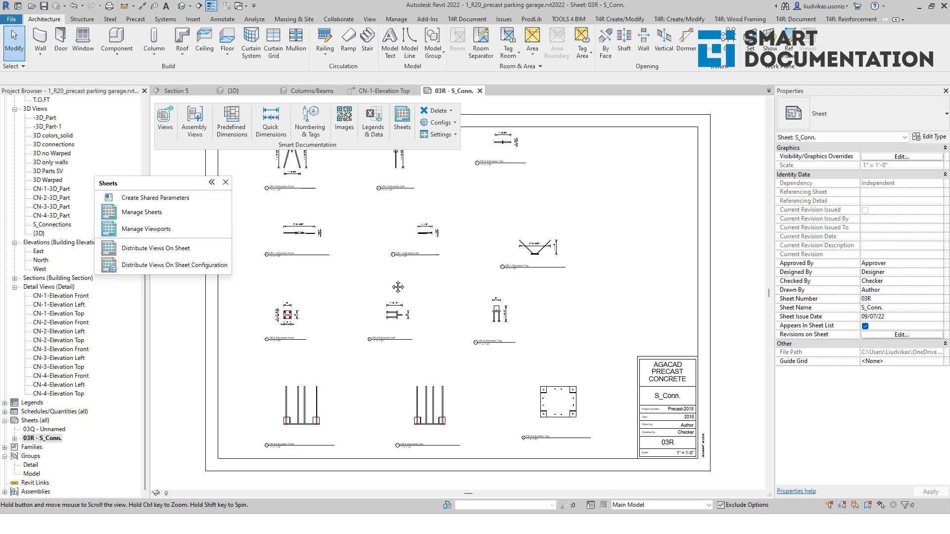
middle_click_drag(387, 276, 398, 288)
scroll(458, 236, "up", 4)
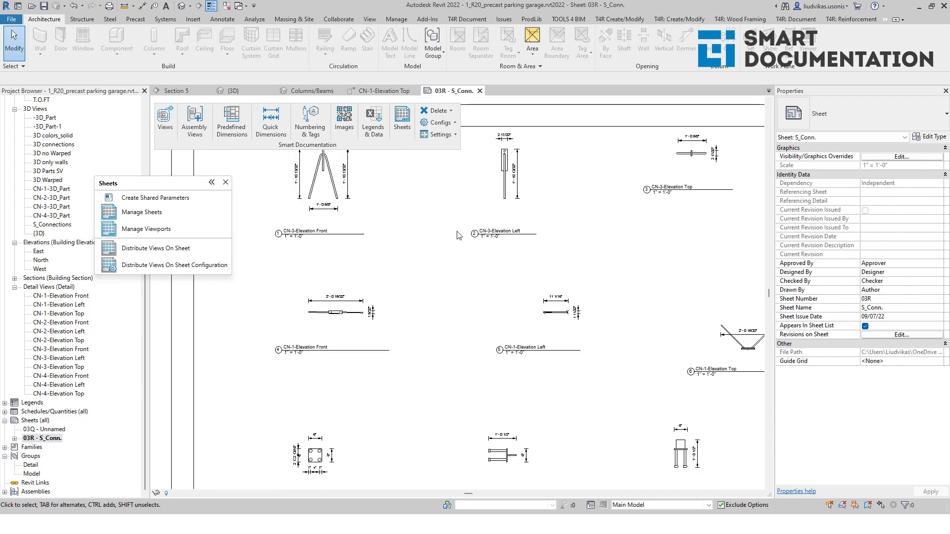
scroll(458, 236, "down", 3)
scroll(476, 266, "up", 3)
scroll(476, 266, "down", 3)
scroll(572, 262, "up", 2)
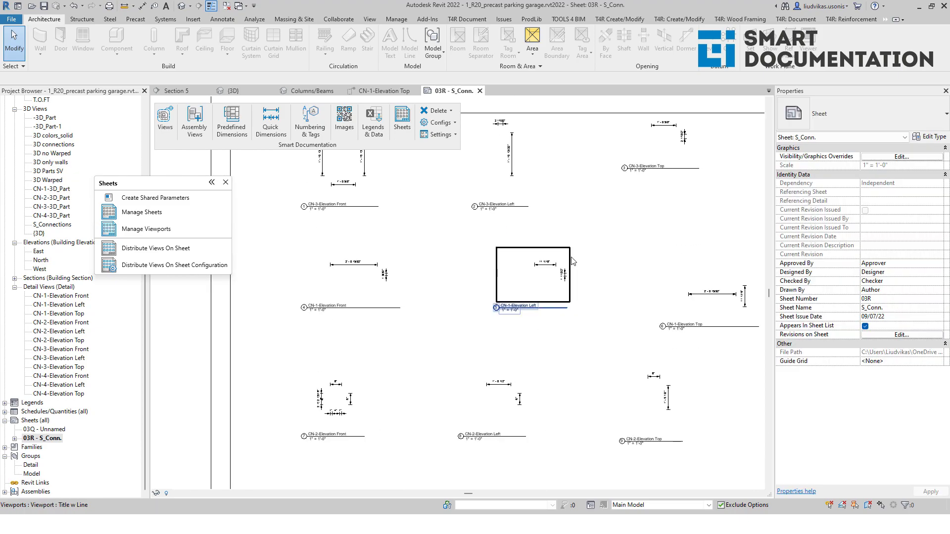
Review the setup and view name formula of the Sviews S_Conn. views configuration, leaving it unchanged.
left_click(226, 182)
left_click(165, 118)
left_click(175, 212)
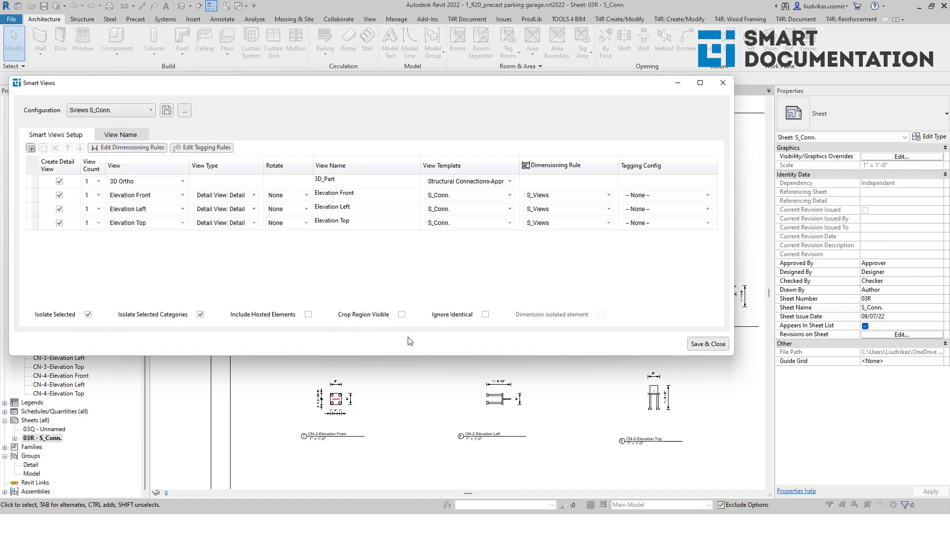
left_click(138, 135)
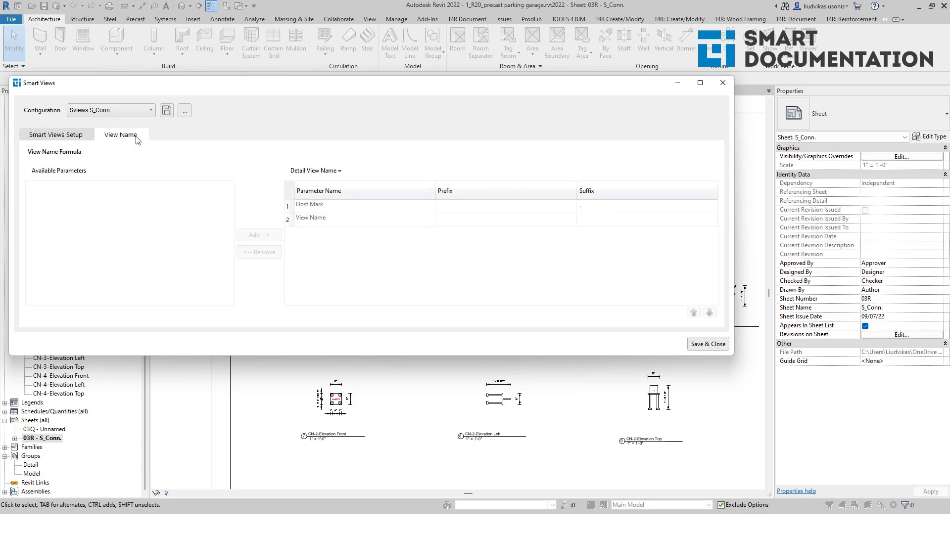
left_click(722, 82)
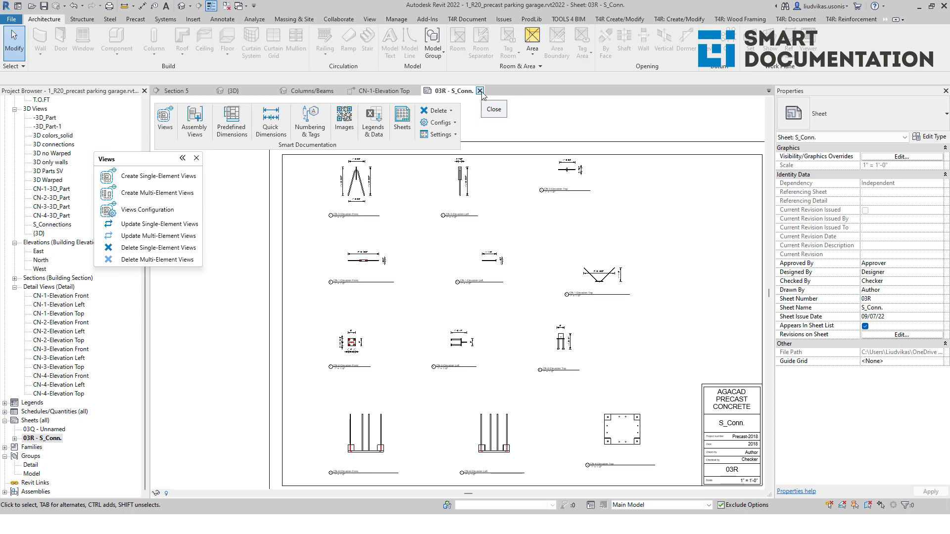
left_click(197, 157)
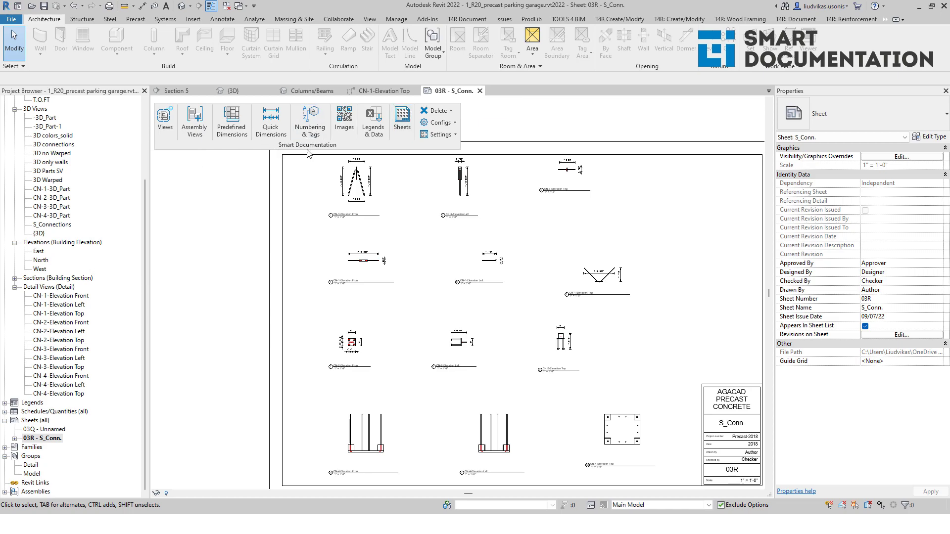
Close the S_Conn. sheet and switch to the {3D} view of the metal framing project.
left_click(479, 90)
left_click(419, 91)
left_click(536, 267)
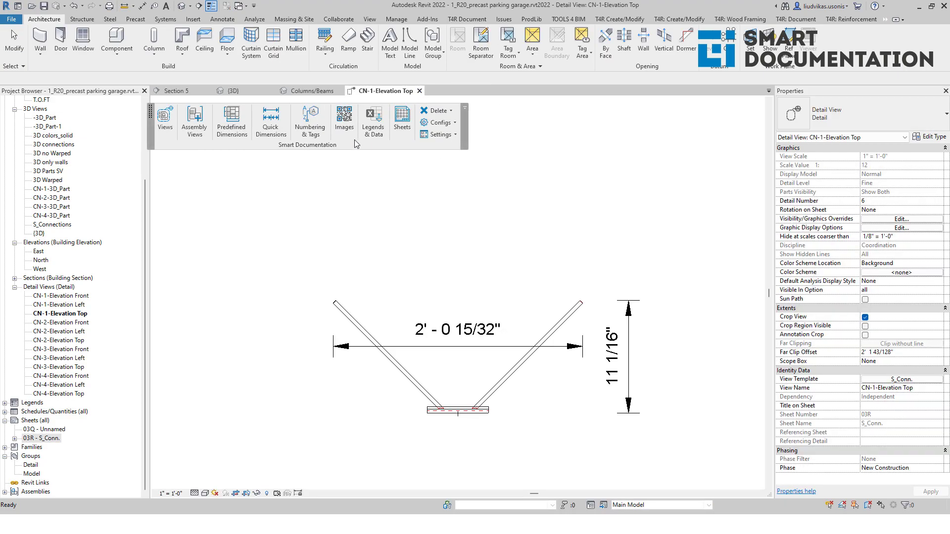
left_click(317, 93)
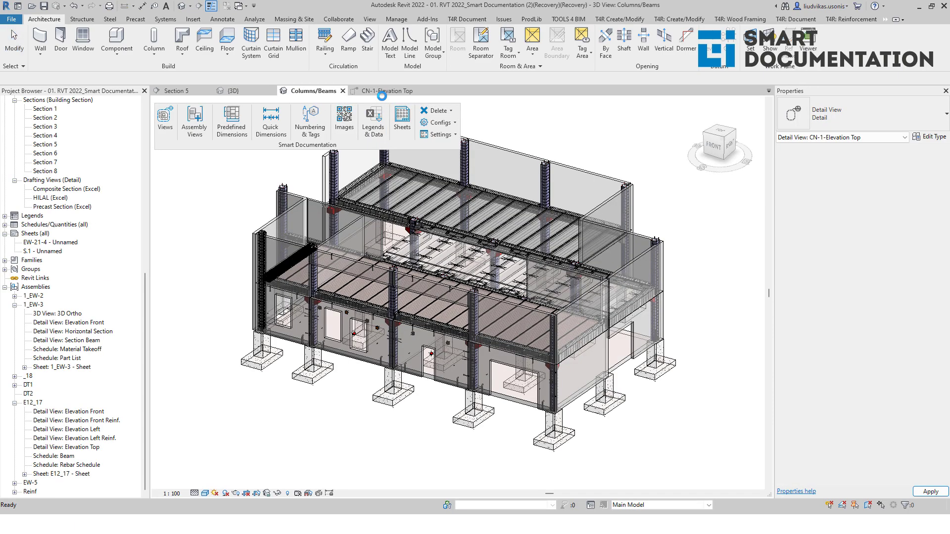
left_click(247, 93)
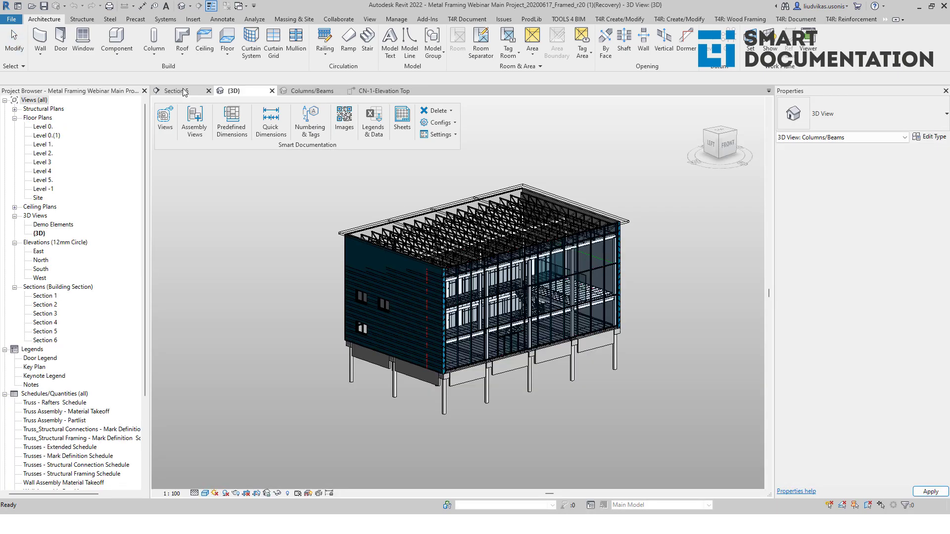
left_click(183, 92)
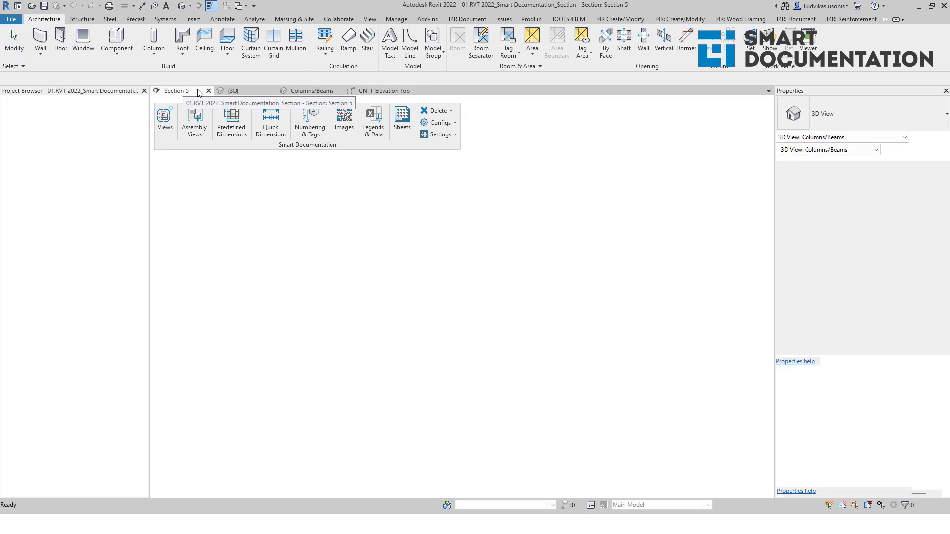
left_click(241, 91)
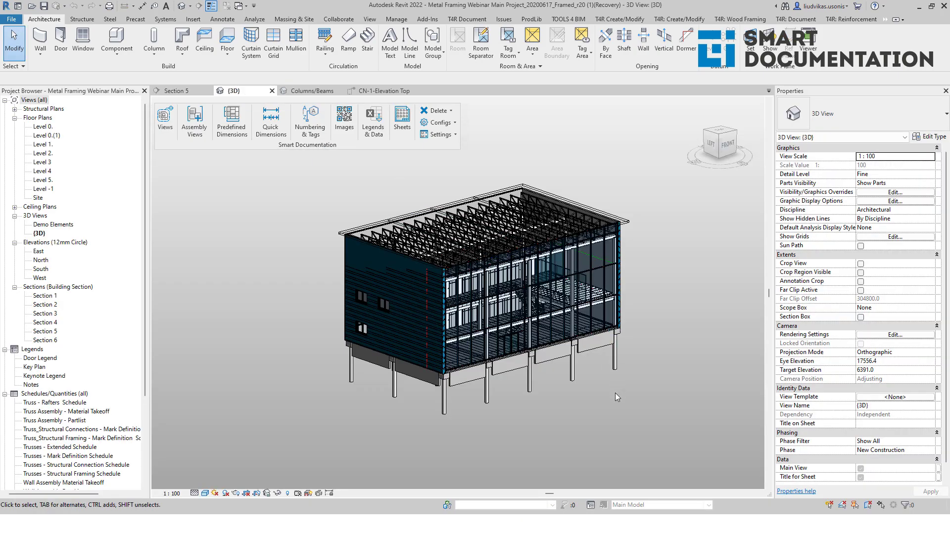
Inspect the metal-framed building in 3D and open its Level 0. floor plan.
middle_click_drag(607, 398, 479, 378, "shift")
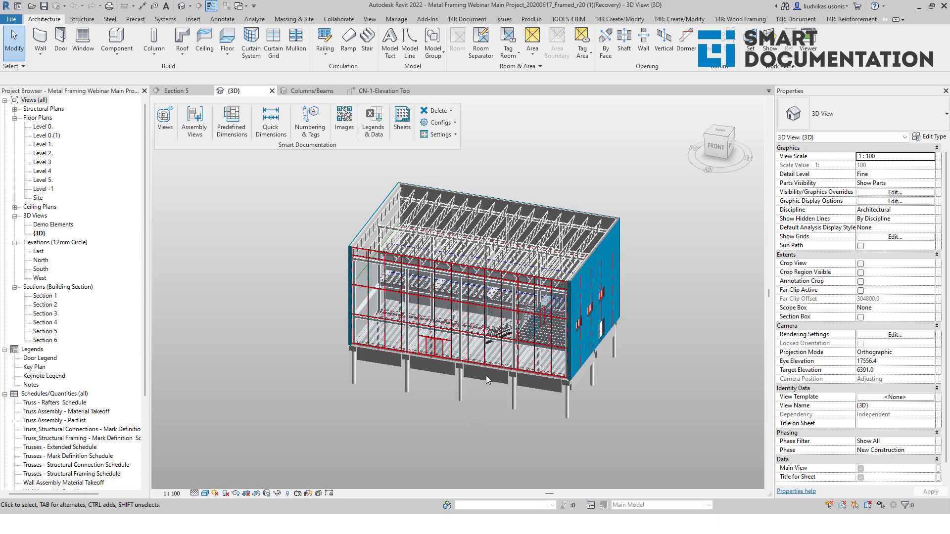
scroll(480, 378, "up", 3)
scroll(488, 376, "up", 2)
scroll(445, 323, "up", 5)
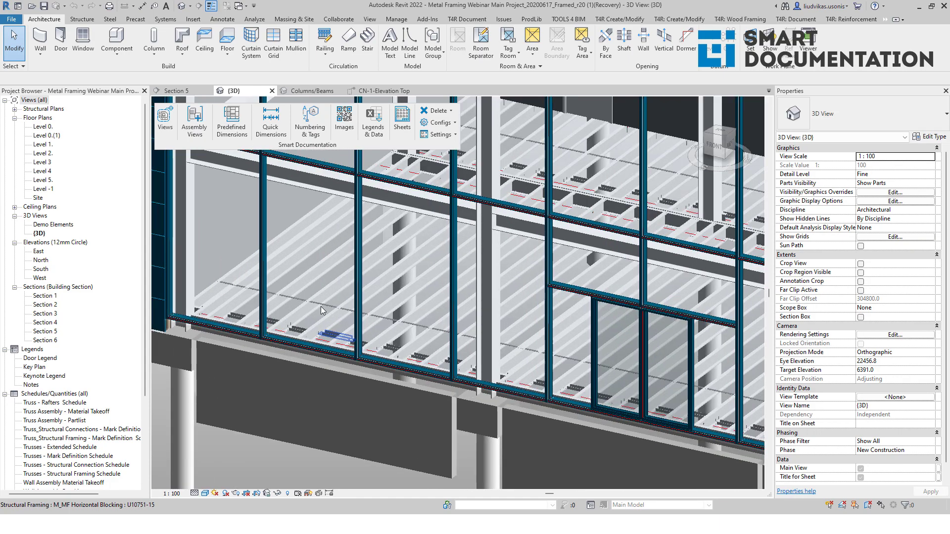
scroll(515, 233, "down", 5)
middle_click_drag(514, 232, 548, 259)
middle_click_drag(541, 218, 340, 200, "shift")
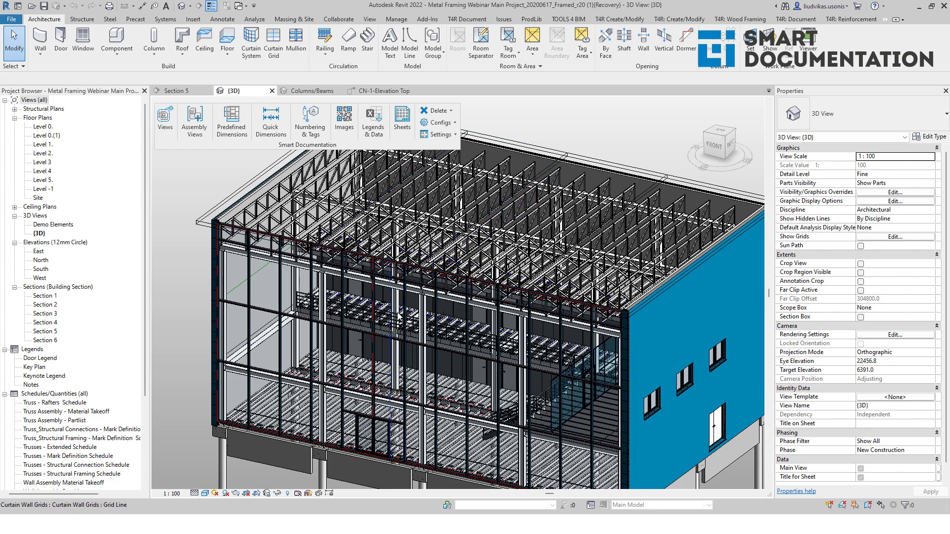
middle_click_drag(394, 324, 423, 284)
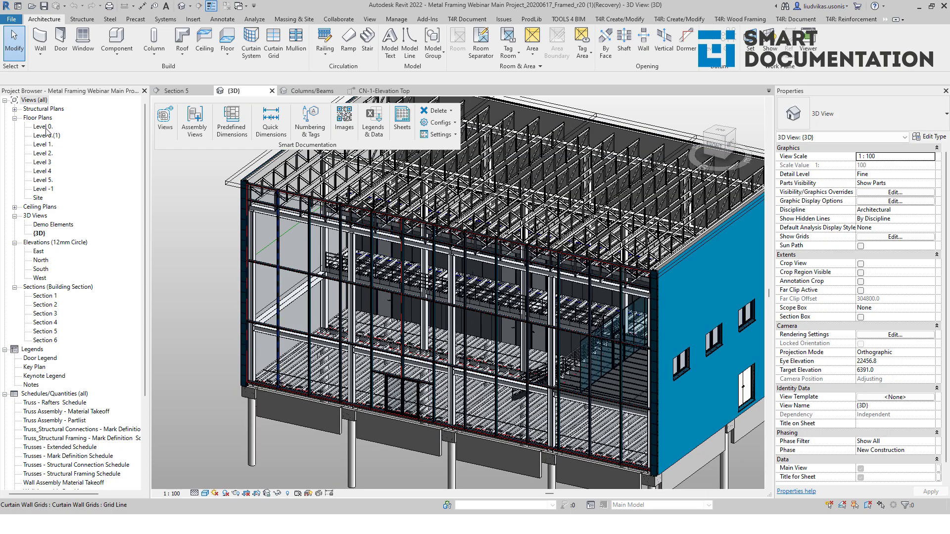
double_click(43, 127)
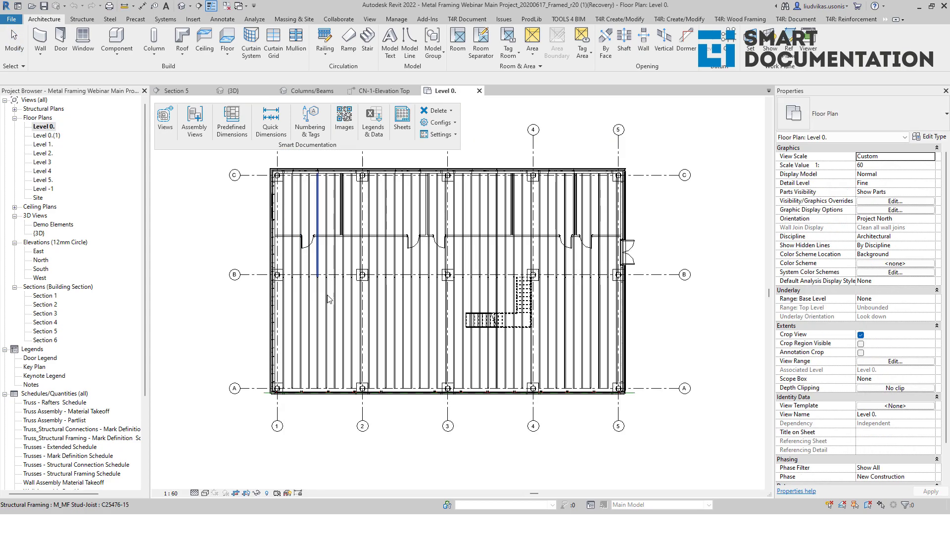
Manually place an aligned dimension string from the exterior wall across the centres of the first four joists near grid 1.
scroll(251, 227, "up", 3)
key("i")
middle_click_drag(251, 227, 253, 340)
scroll(298, 265, "up", 5)
left_click(298, 265)
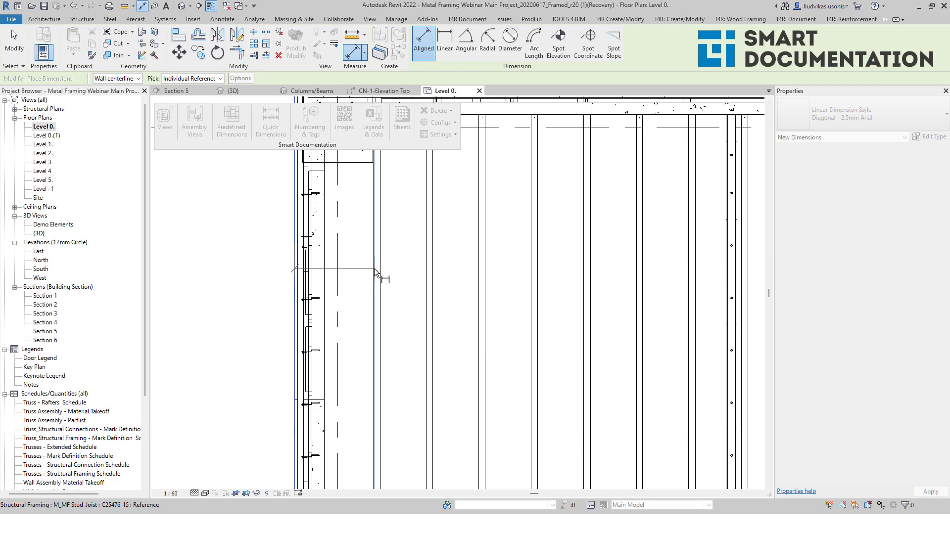
left_click(374, 269)
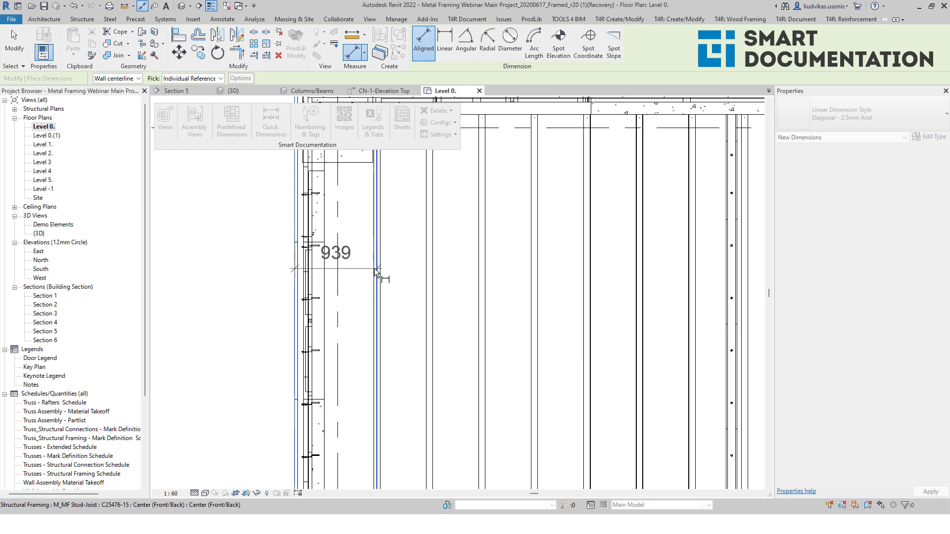
left_click(430, 264)
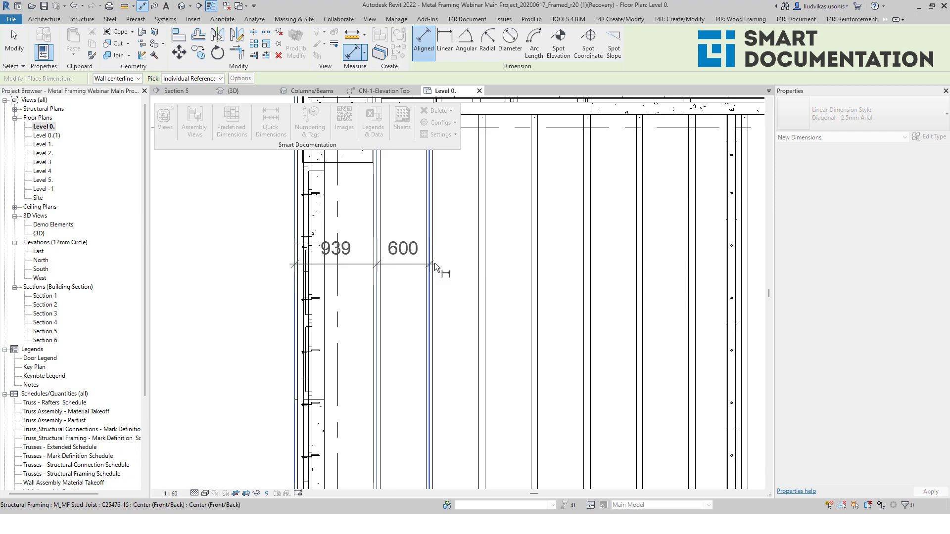
left_click(482, 259)
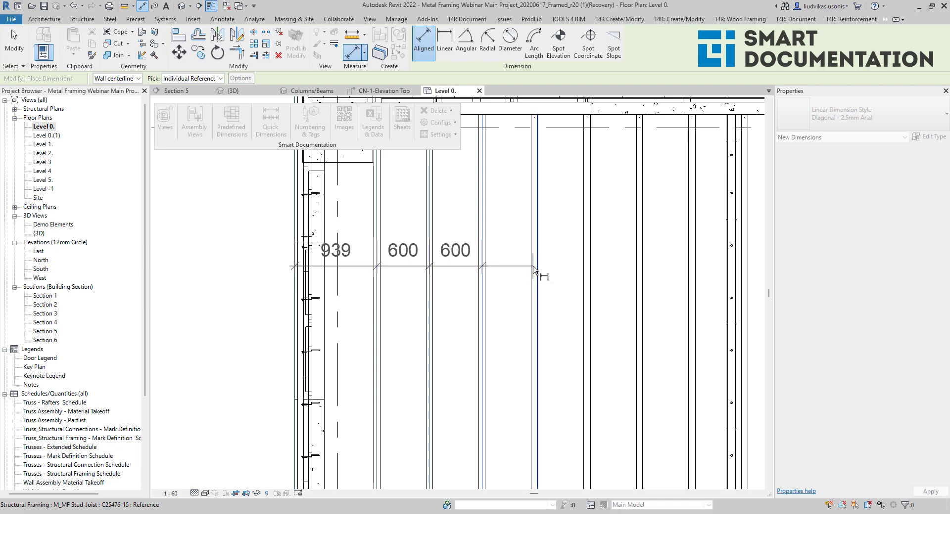
left_click(533, 266)
left_click(515, 269)
scroll(515, 269, "down", 4)
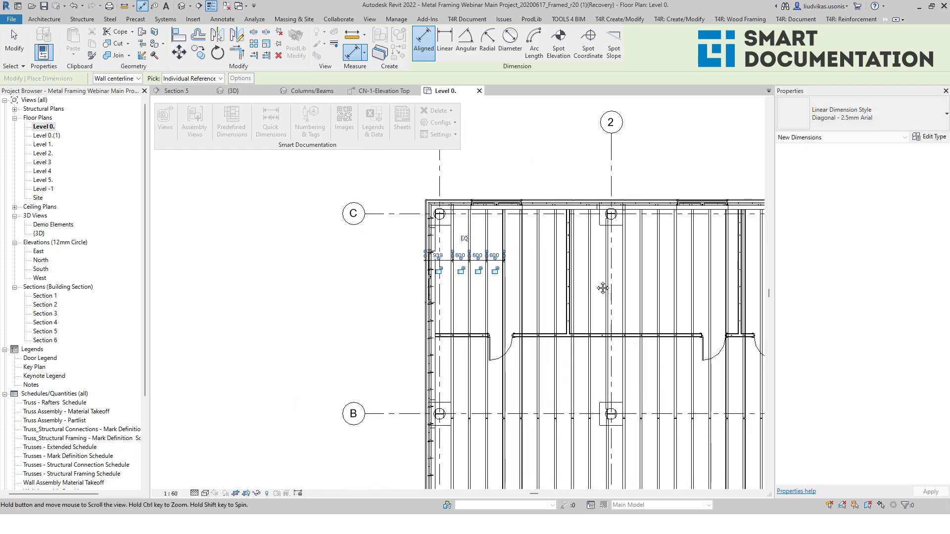
middle_click_drag(549, 293, 364, 217)
scroll(274, 197, "up", 3)
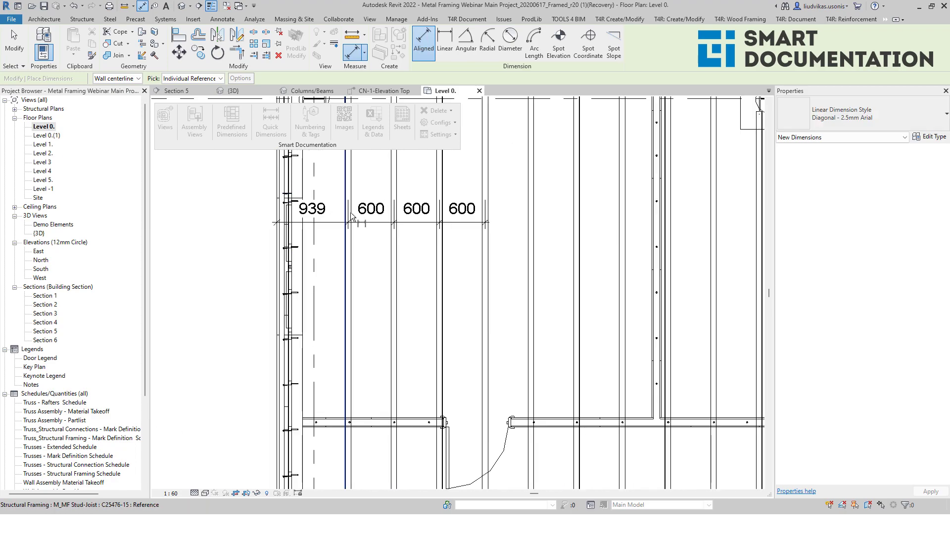
Leave the dimension command and delete the manually placed joist dimension string.
key("Escape")
key("Escape")
left_click(382, 226)
key("Delete")
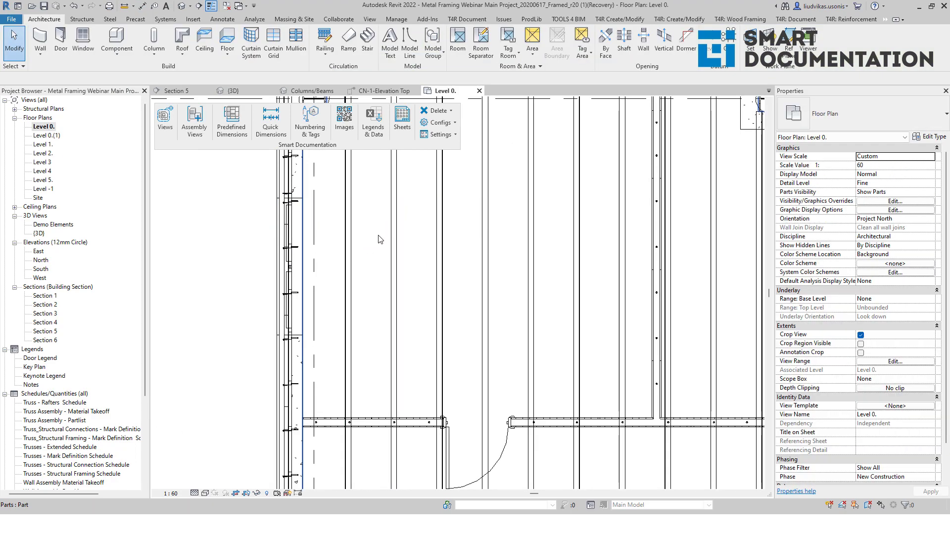
left_click(370, 234)
Insert a quick dimension string across grid lines 1 to 5 along the C side of the plan.
scroll(369, 234, "down", 2)
scroll(342, 266, "up", 1)
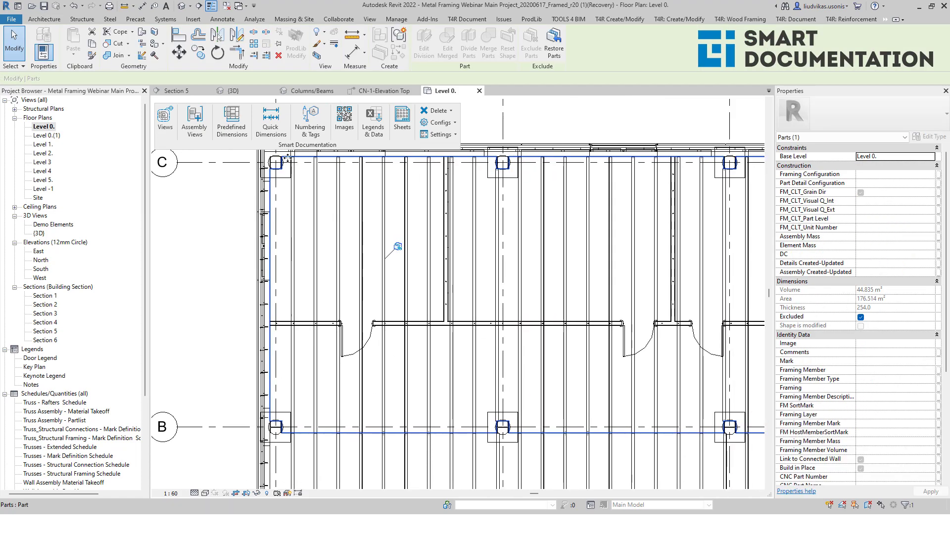
scroll(342, 267, "down", 1)
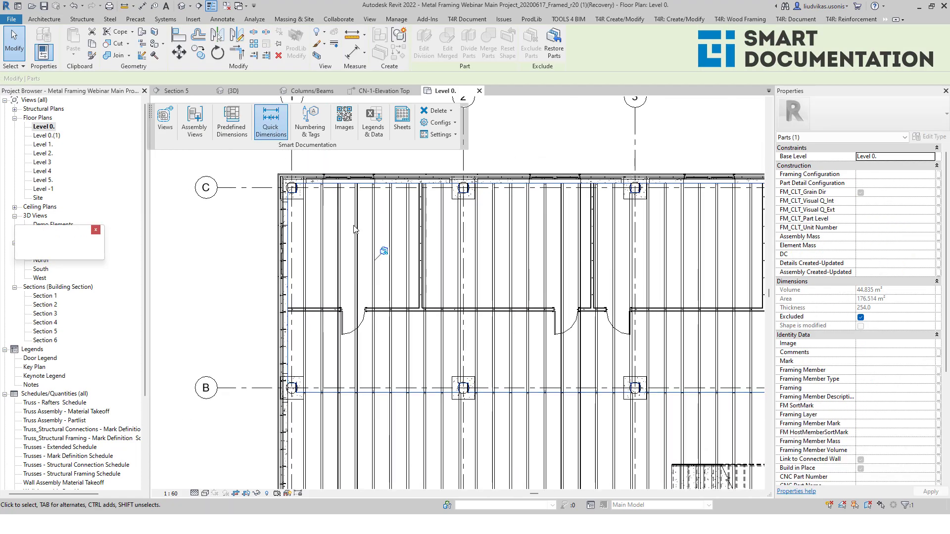
left_click(114, 254)
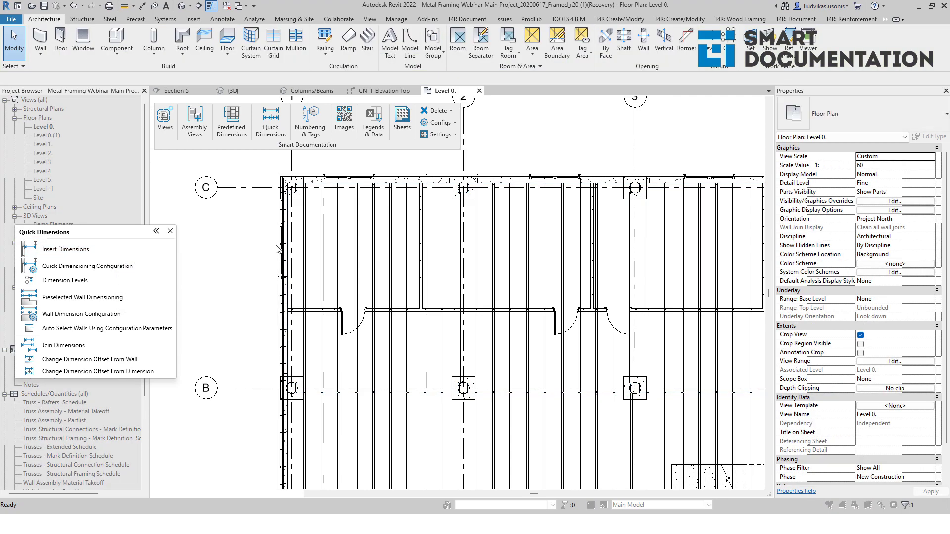
scroll(264, 248, "down", 3)
scroll(272, 190, "up", 4)
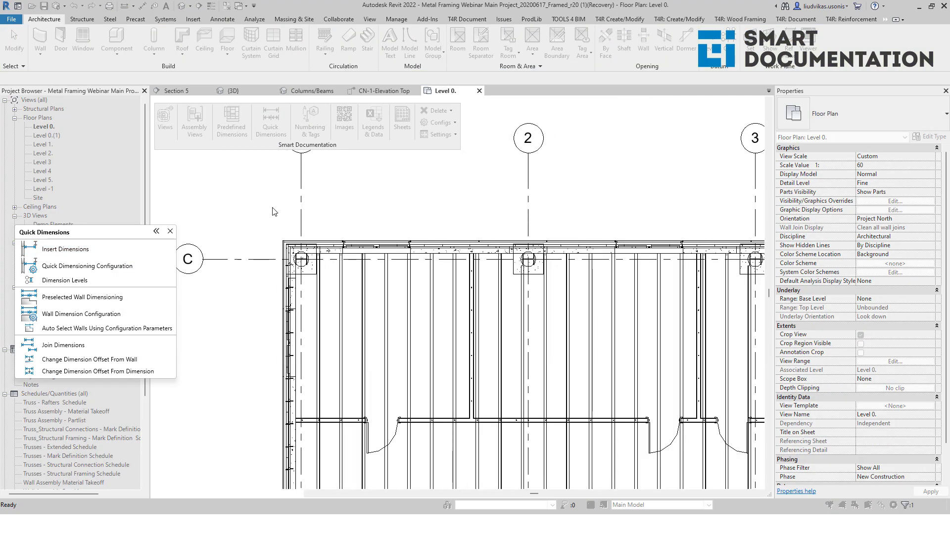
scroll(272, 212, "down", 3)
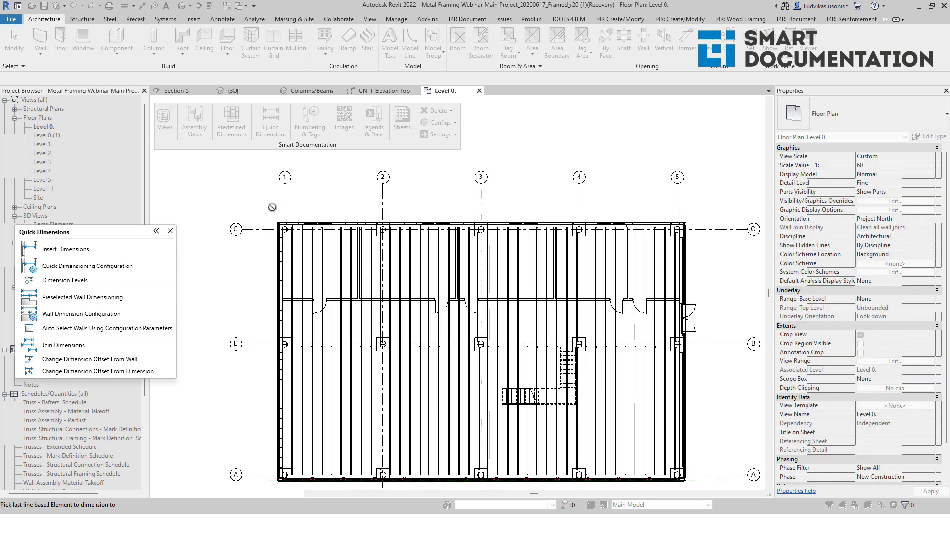
left_click(677, 200)
scroll(319, 207, "up", 6)
middle_click_drag(600, 235, 339, 235)
scroll(354, 233, "down", 2)
middle_click_drag(290, 286, 520, 197)
Insert a quick dimension string across grid lines C to A, outside the wall at grid 1.
left_click(106, 254)
scroll(329, 269, "down", 2)
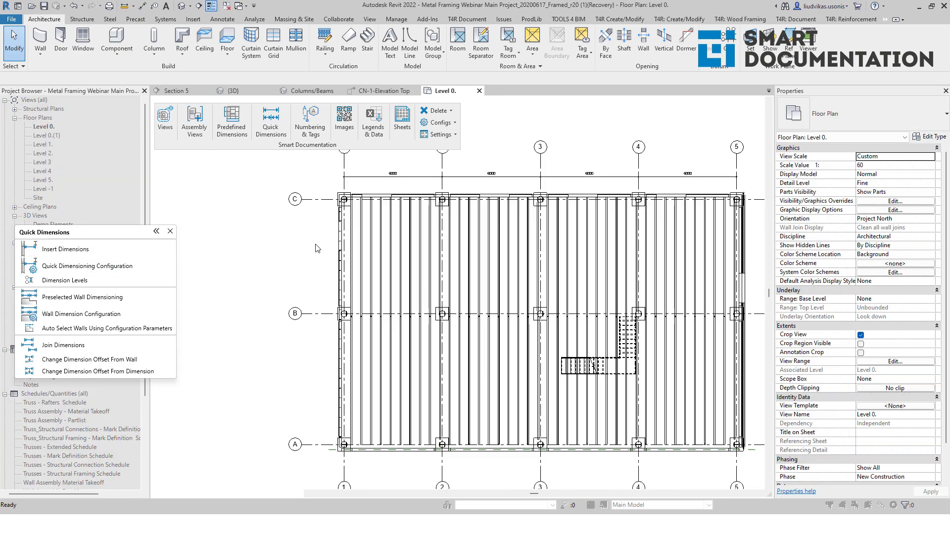
scroll(326, 232, "down", 1)
left_click(319, 433)
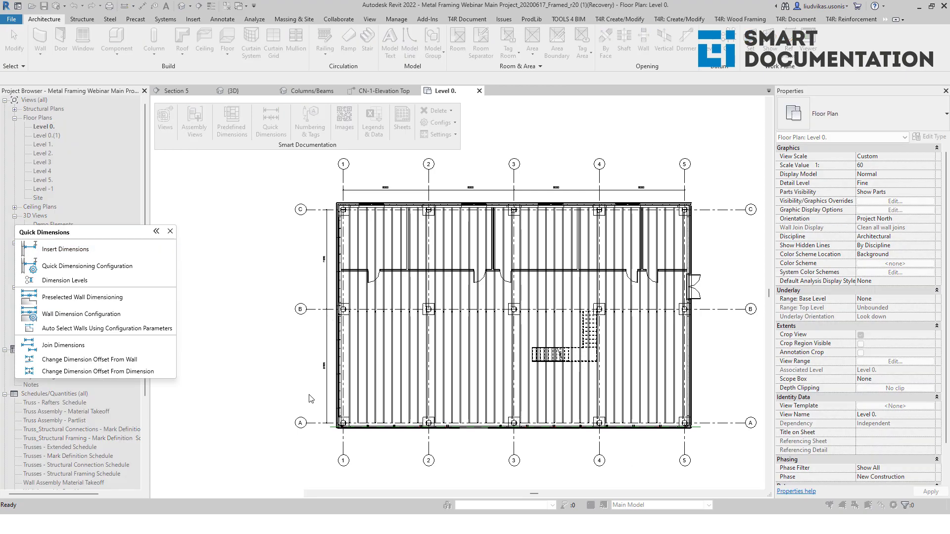
scroll(308, 399, "up", 2)
key("Escape")
middle_click_drag(327, 223, 327, 387)
scroll(359, 209, "up", 2)
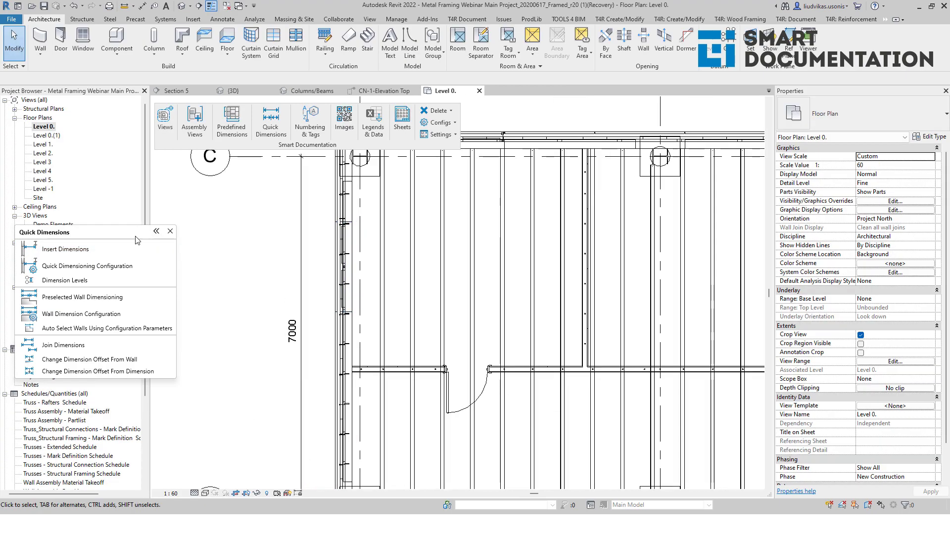
Insert a quick dimension string across the joists between the two end exterior walls, between grids C and B, and inspect its values.
left_click(143, 249)
scroll(329, 270, "down", 4)
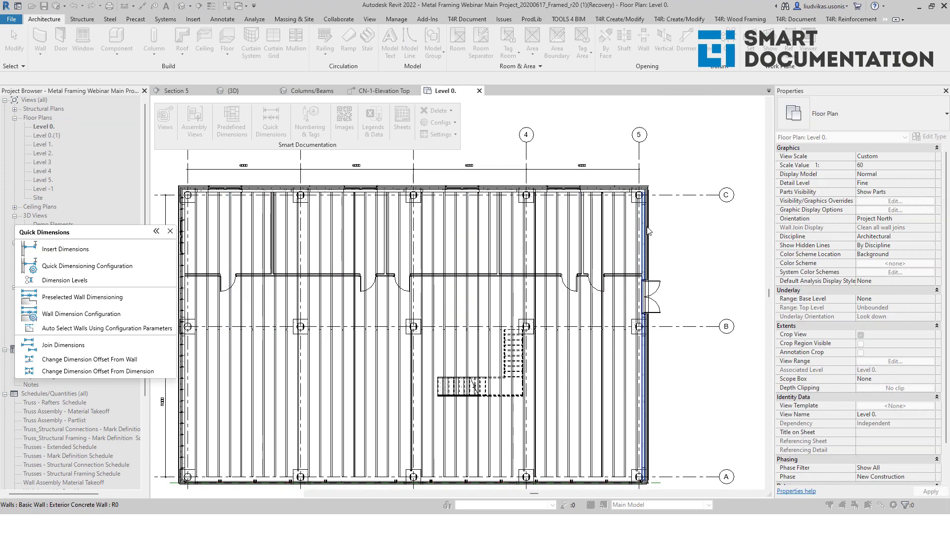
left_click(643, 234)
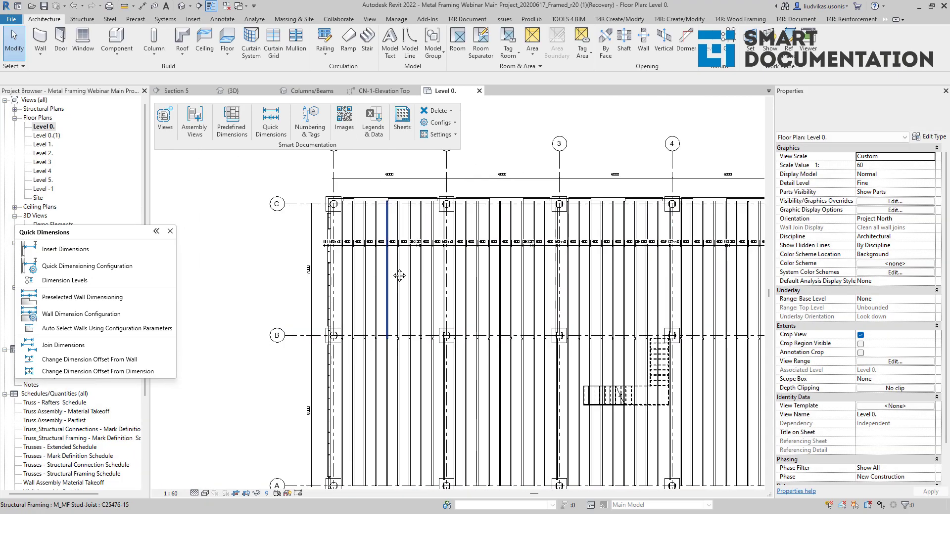
scroll(277, 247, "up", 5)
middle_click_drag(391, 218, 362, 276)
scroll(363, 276, "up", 3)
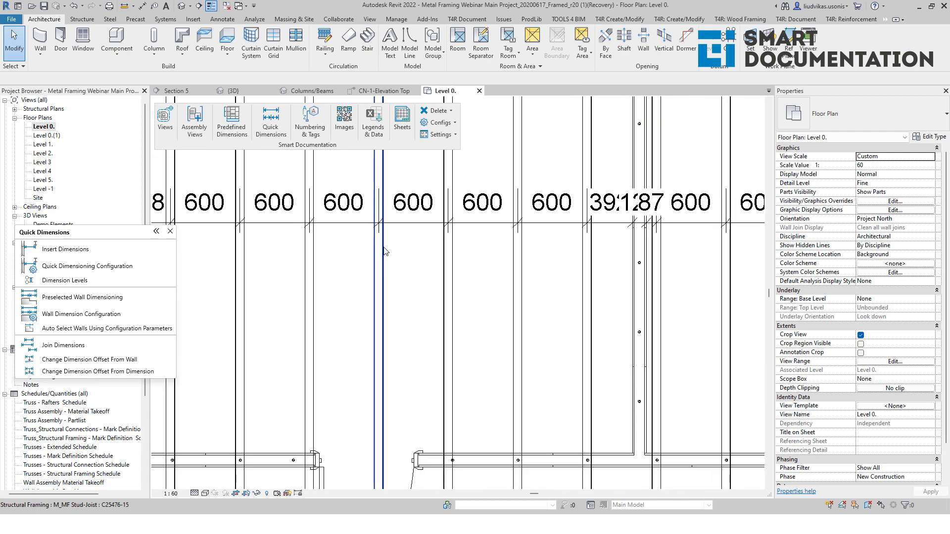
scroll(529, 286, "down", 3)
scroll(529, 286, "down", 2)
left_click(392, 270)
scroll(392, 270, "up", 3)
scroll(392, 270, "down", 6)
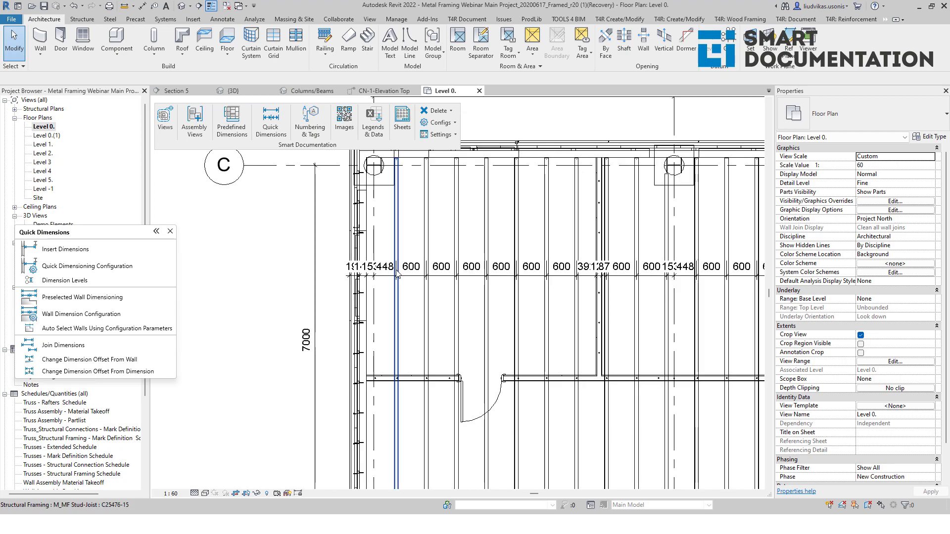
left_click(170, 231)
Open the Level 1. floor plan and insert a quick dimension string across the joists from end wall to end wall between grids C and B.
double_click(43, 144)
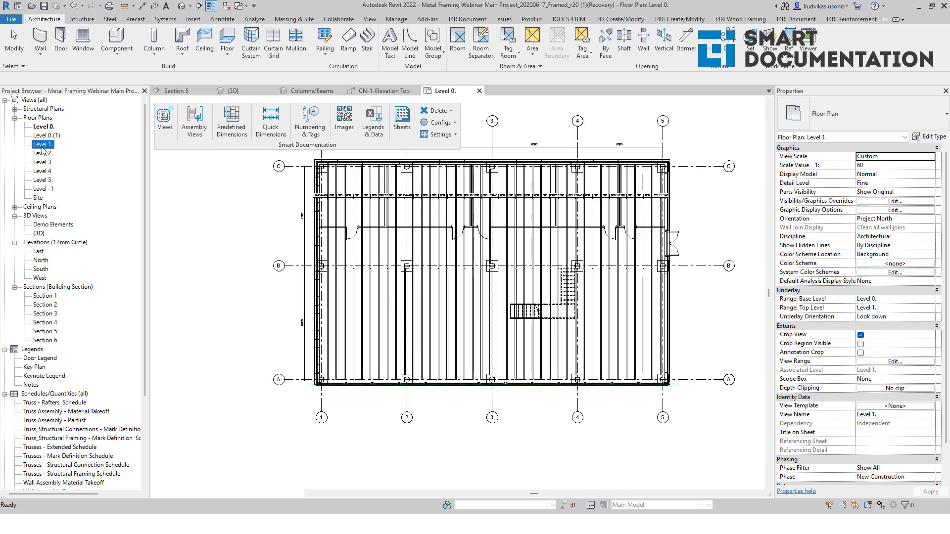
left_click(270, 124)
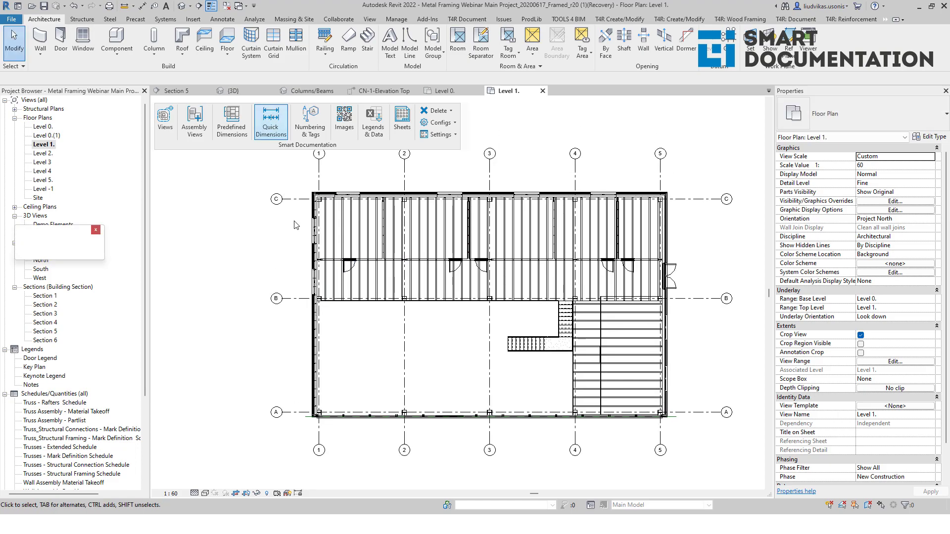
left_click(672, 236)
key("Escape")
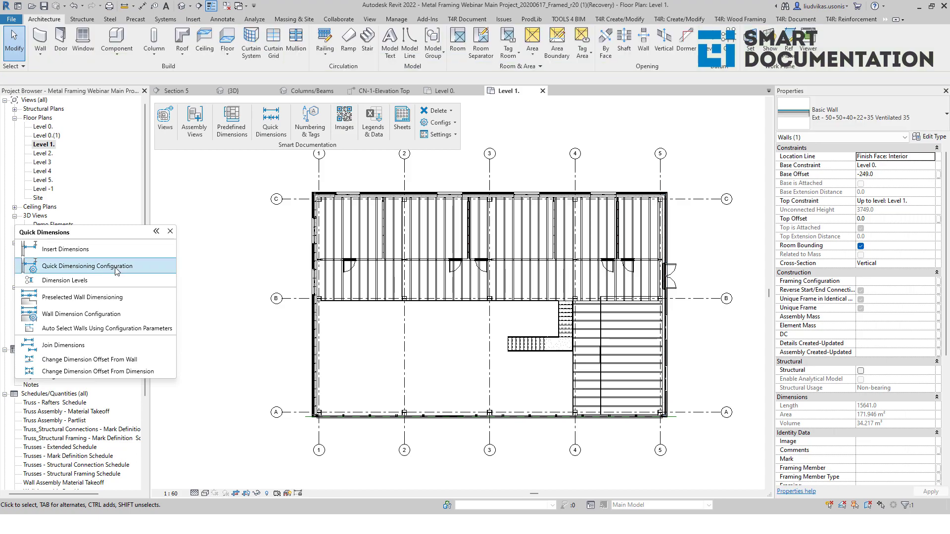
left_click(101, 249)
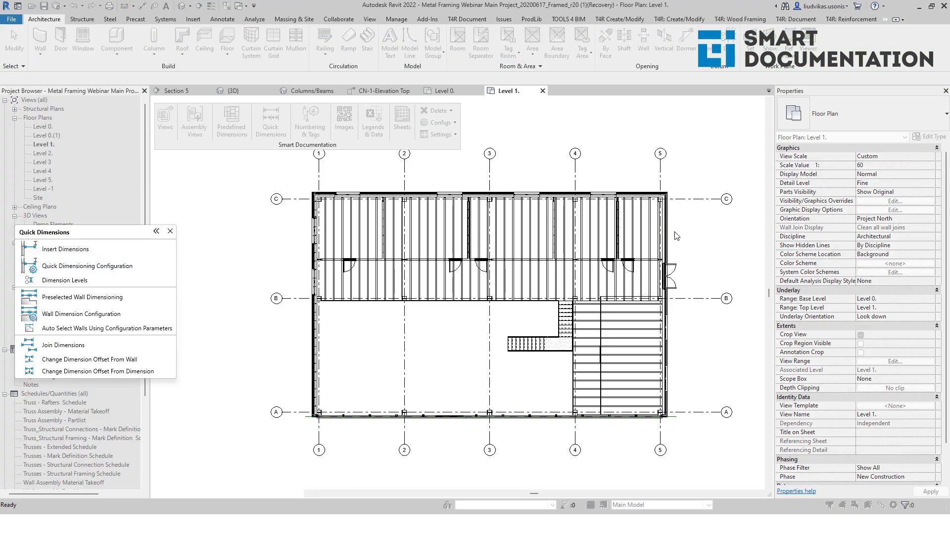
left_click(665, 235)
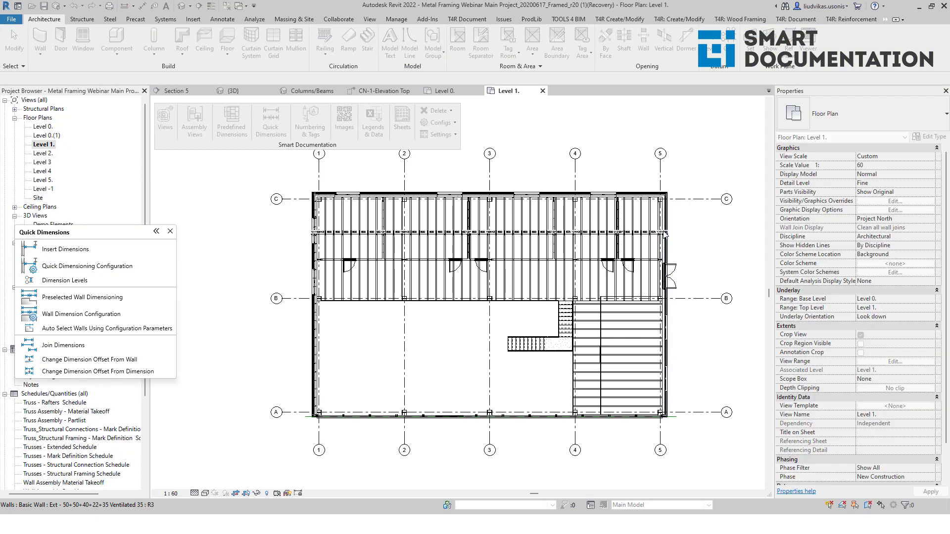
scroll(525, 235, "up", 4)
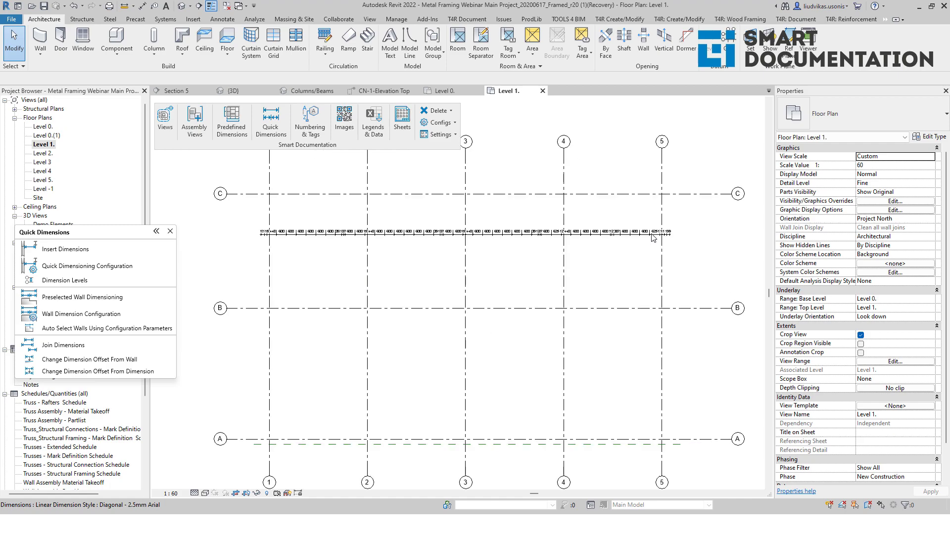
Insert a quick dimension string across the joists between grids 4 and 5, from the grid A wall to the grid C wall.
left_click(77, 257)
scroll(495, 277, "down", 3)
middle_click_drag(495, 277, 552, 199)
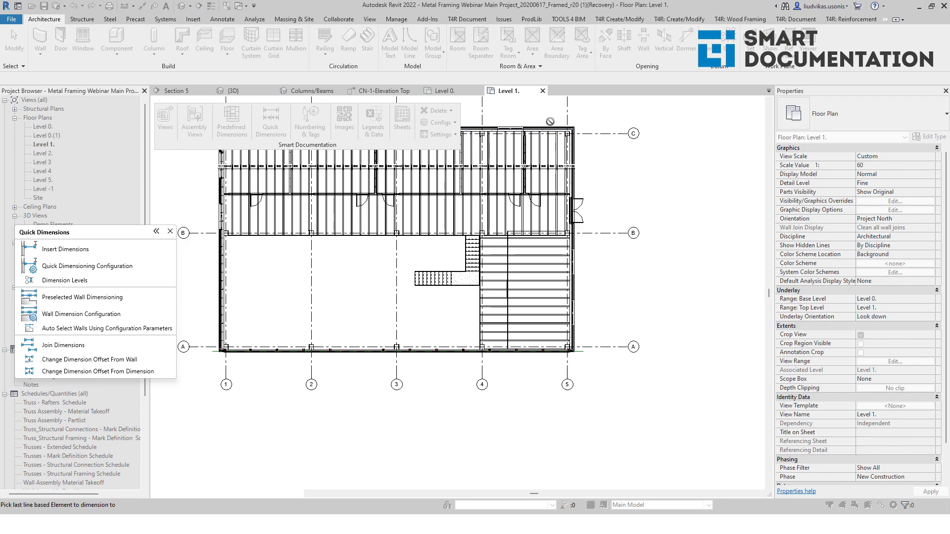
left_click(554, 130)
scroll(525, 299, "up", 4)
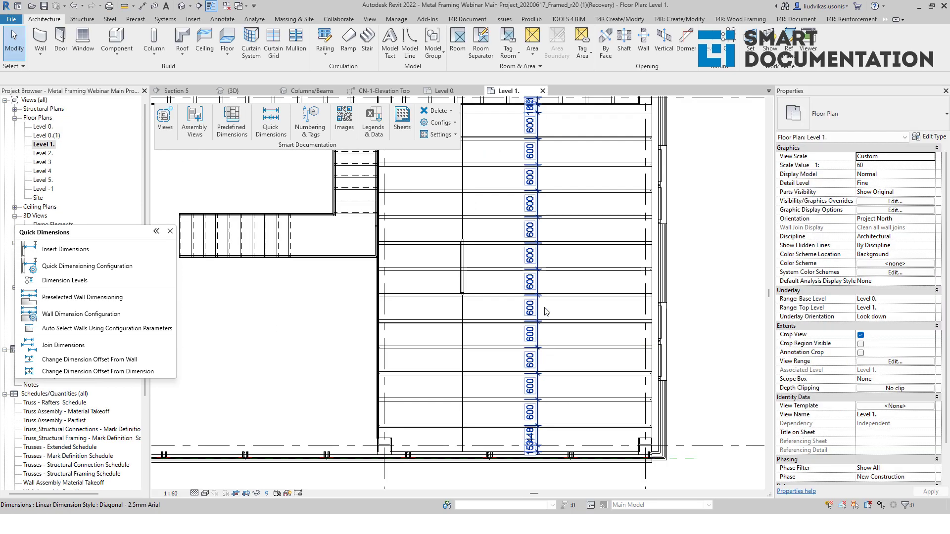
left_click(171, 231)
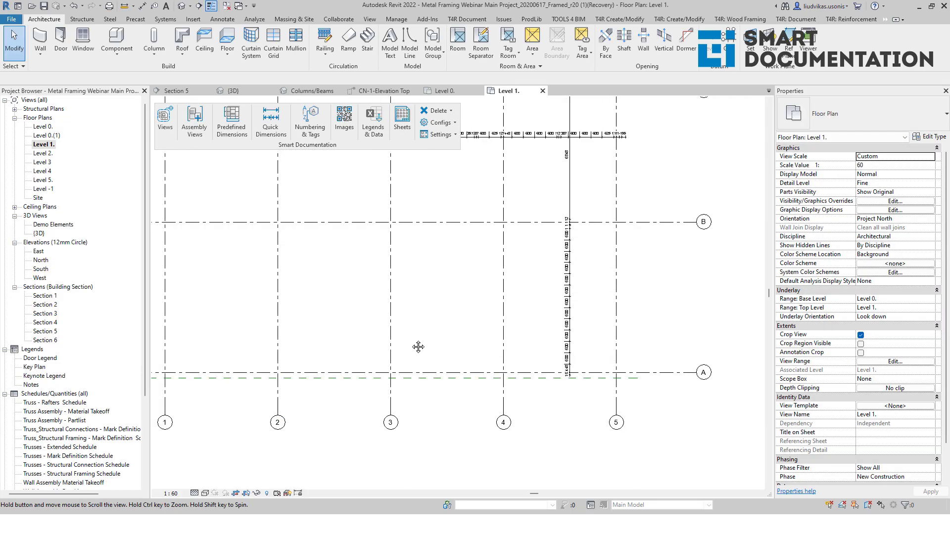
Open the Level 2. floor plan and insert a quick dimension string across the joists between grids C and B, wall to wall.
double_click(43, 153)
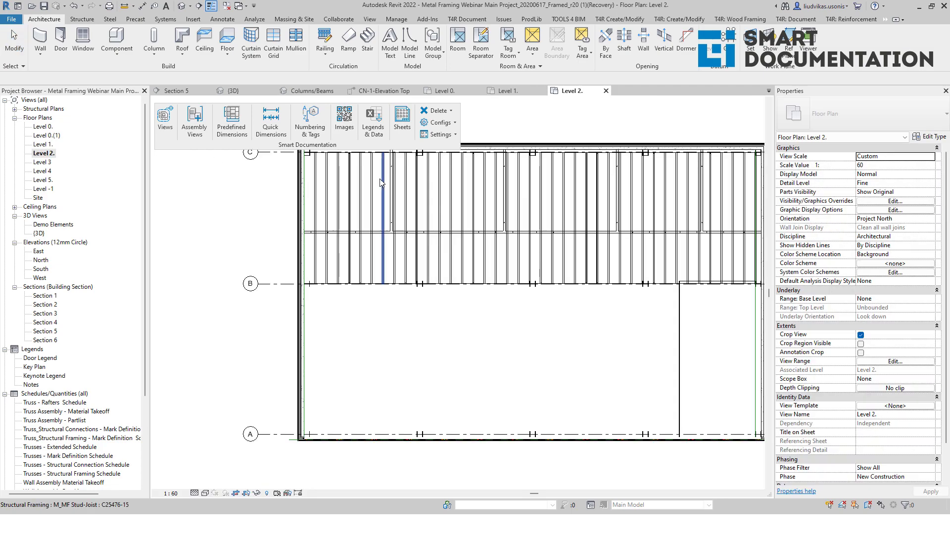
scroll(371, 254, "down", 2)
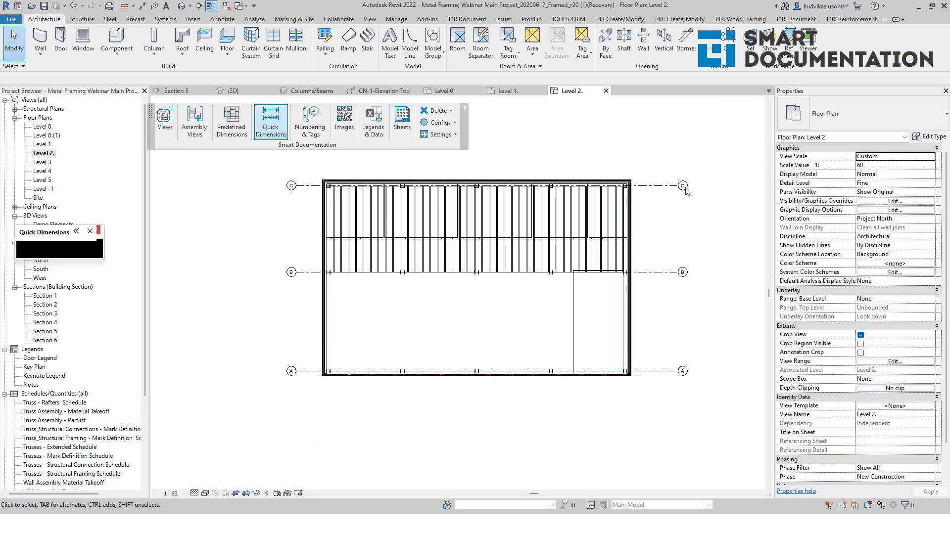
left_click(632, 227)
left_click(285, 230)
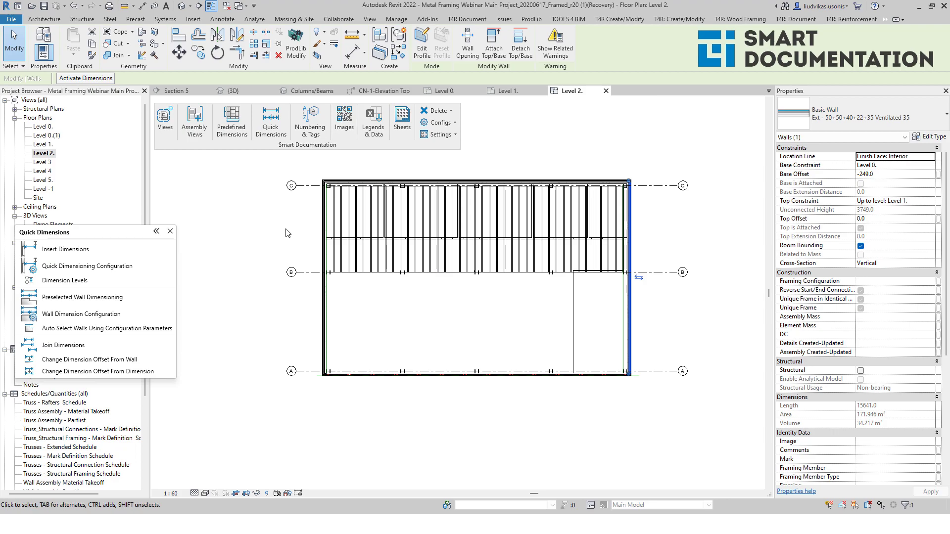
left_click(271, 123)
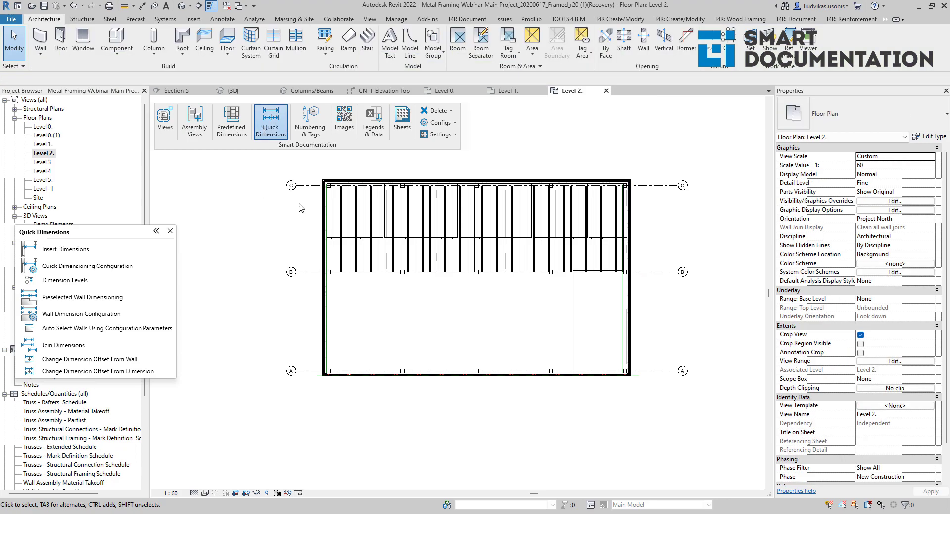
left_click(628, 233)
left_click(268, 123)
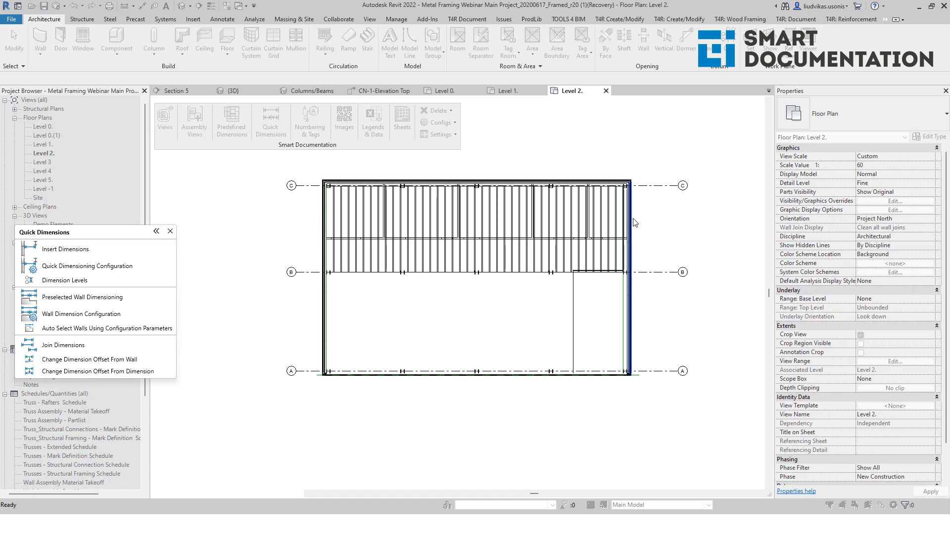
scroll(421, 213, "up", 2)
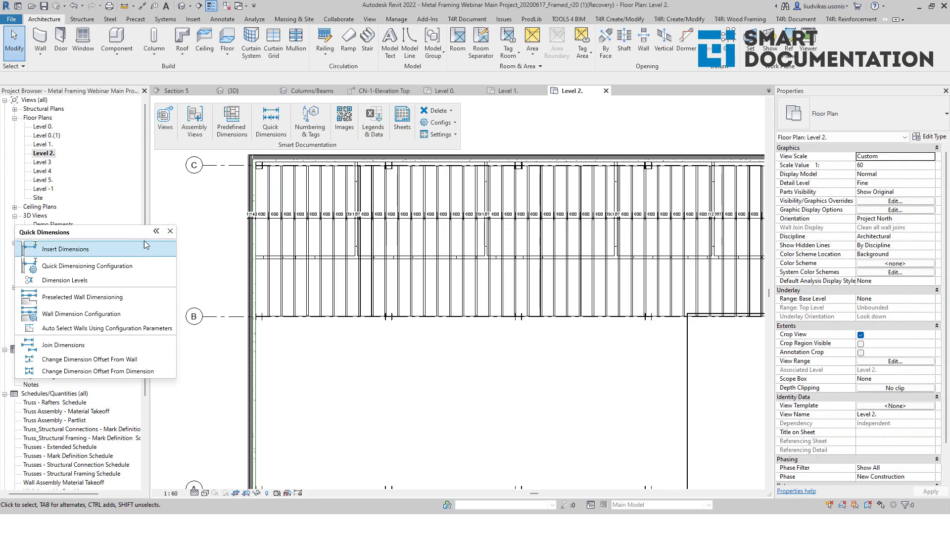
left_click(170, 232)
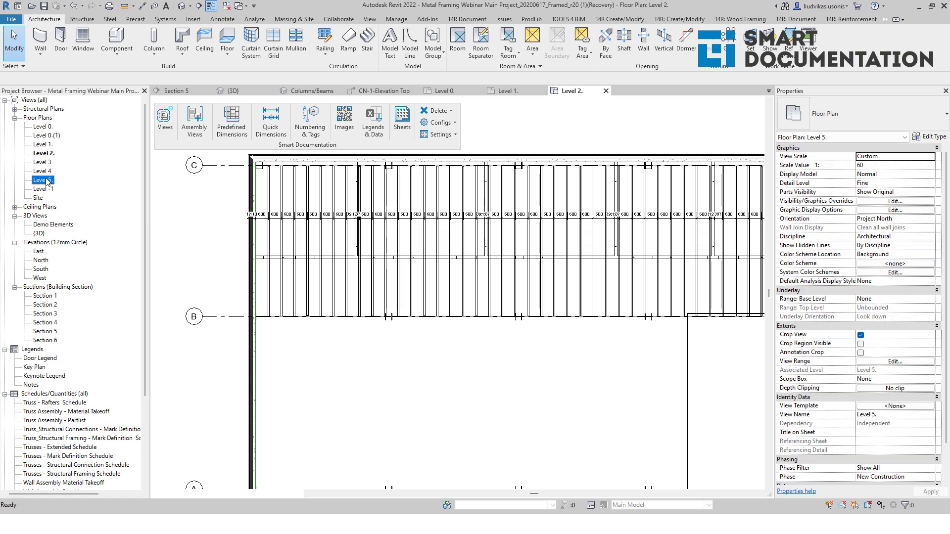
Open the Level 5. floor plan and insert a quick dimension string across the roof trusses from end wall to end wall.
double_click(47, 181)
scroll(262, 236, "down", 2)
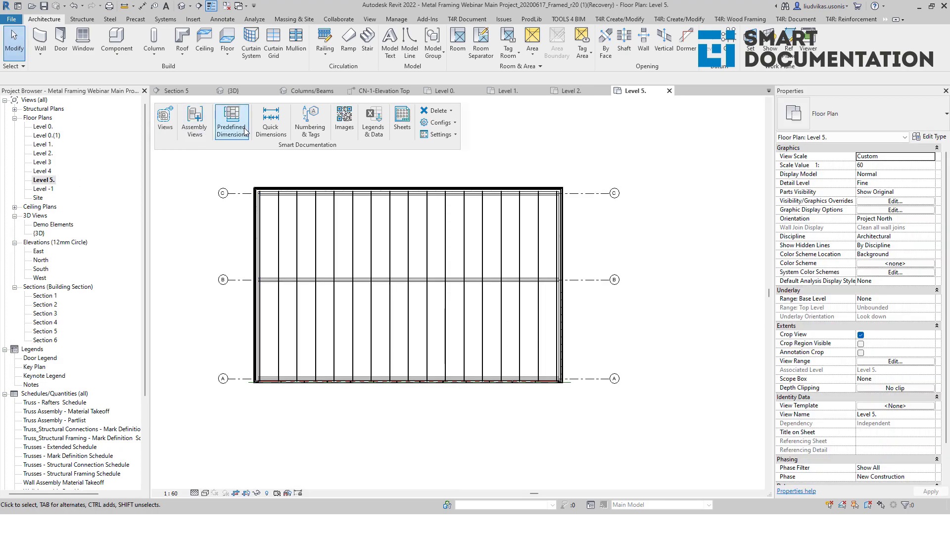
left_click(273, 128)
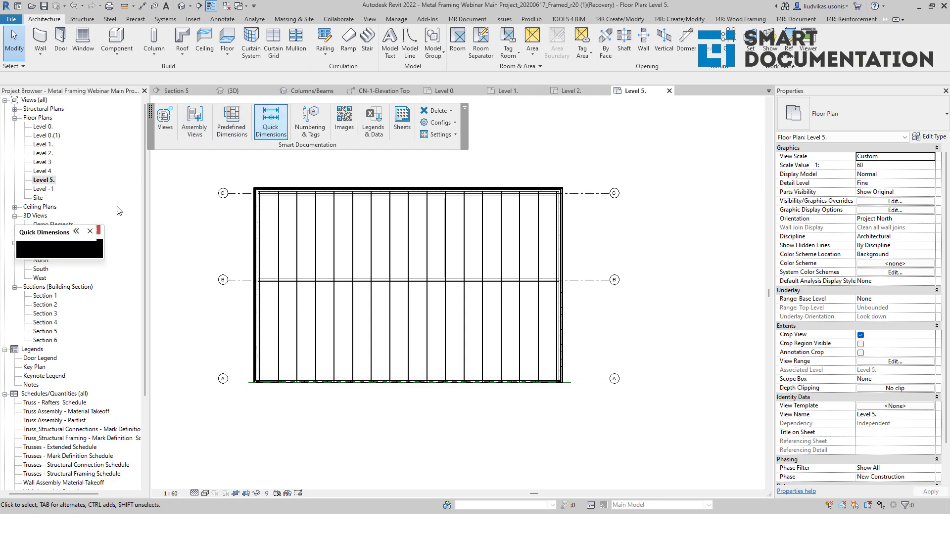
left_click(561, 253)
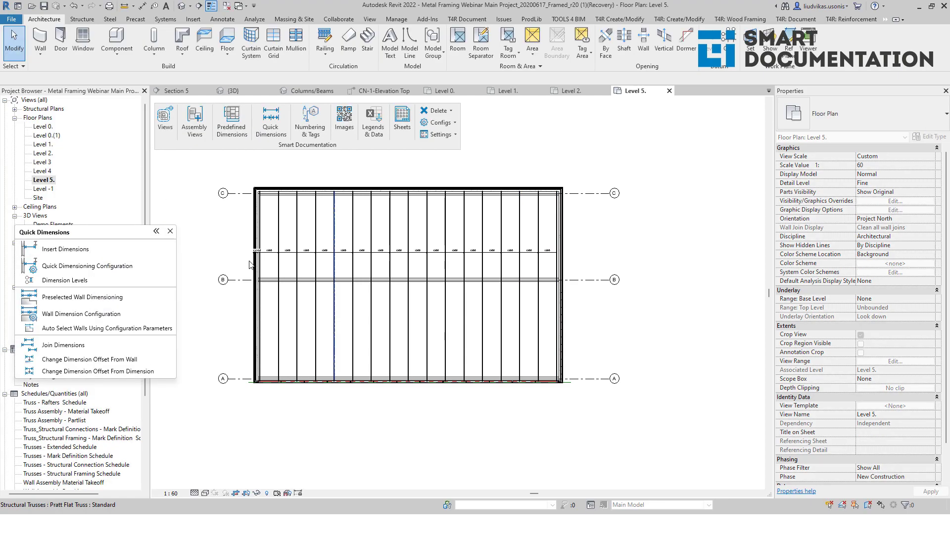
scroll(322, 257, "up", 5)
scroll(332, 264, "down", 5)
left_click(170, 231)
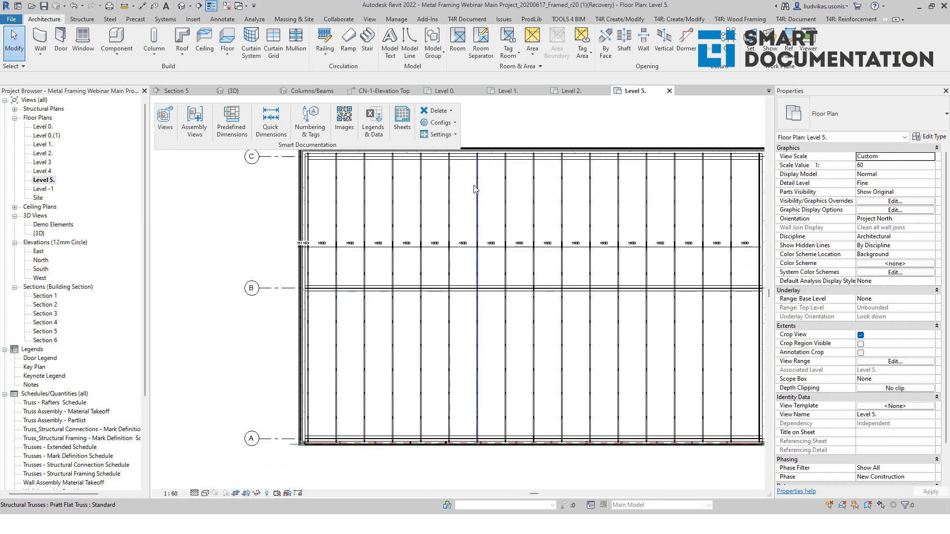
middle_click_drag(450, 248, 398, 240)
Check the sheet list in Manage Sheets without making changes and open sheet A101 - Unnamed.
left_click(403, 126)
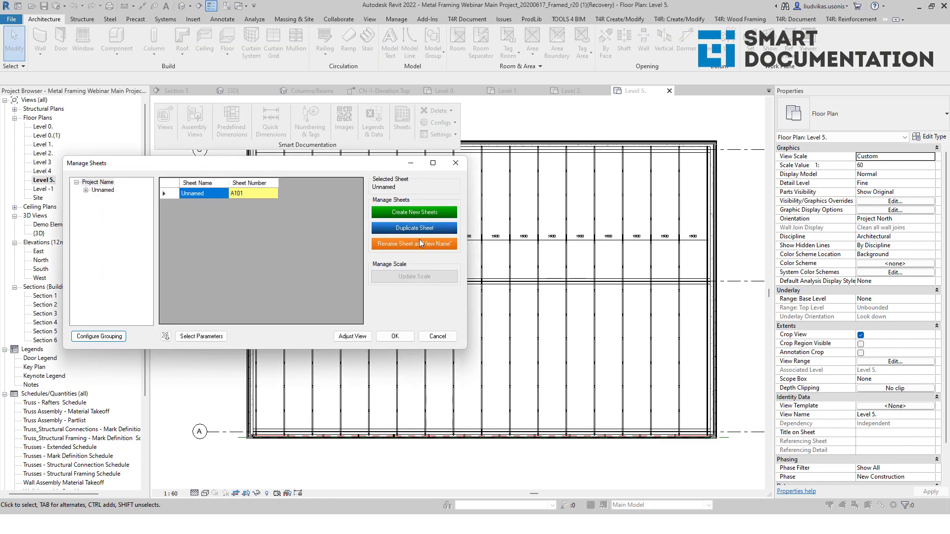
left_click(455, 166)
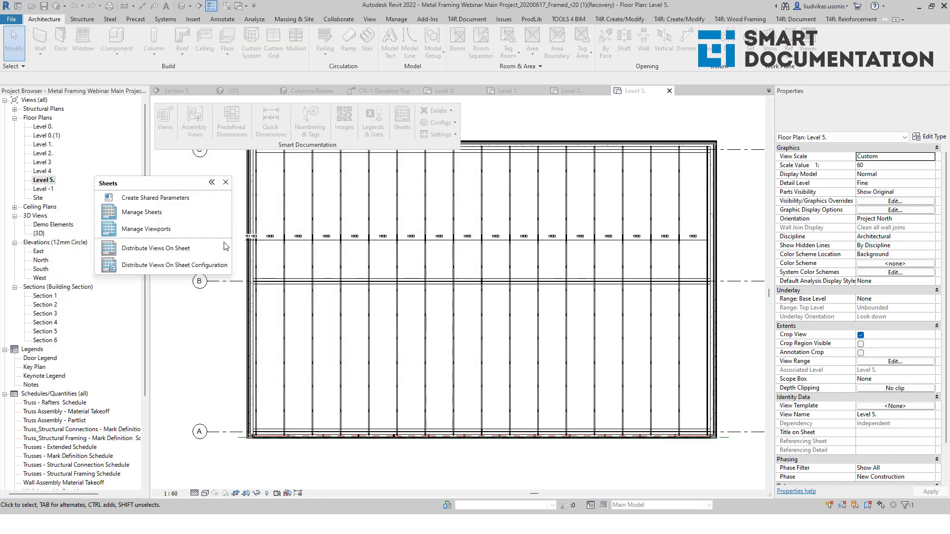
scroll(110, 379, "down", 2)
scroll(110, 380, "down", 3)
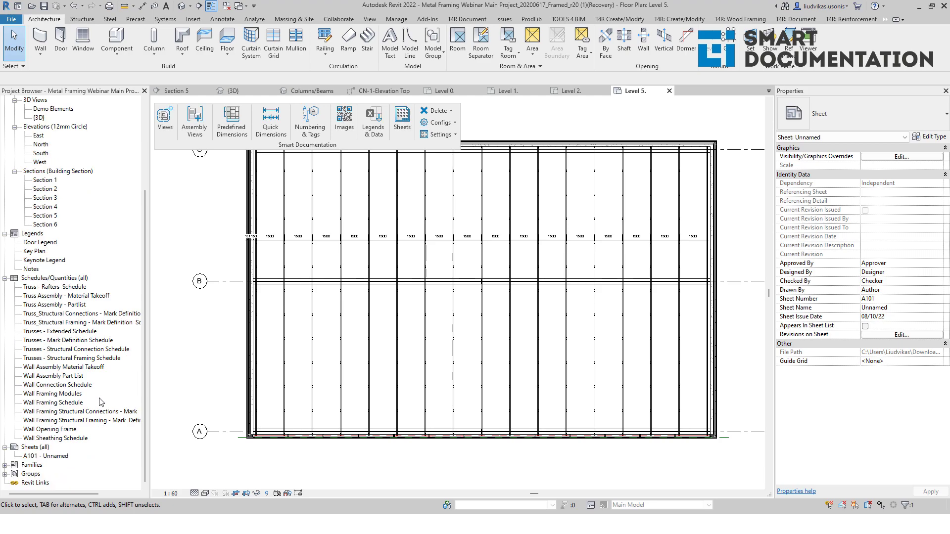
double_click(42, 455)
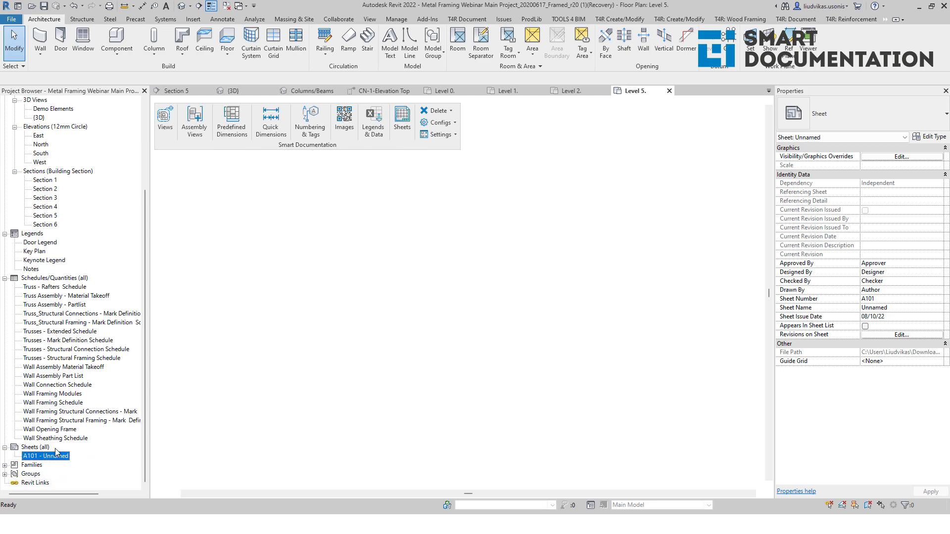
scroll(325, 259, "down", 3)
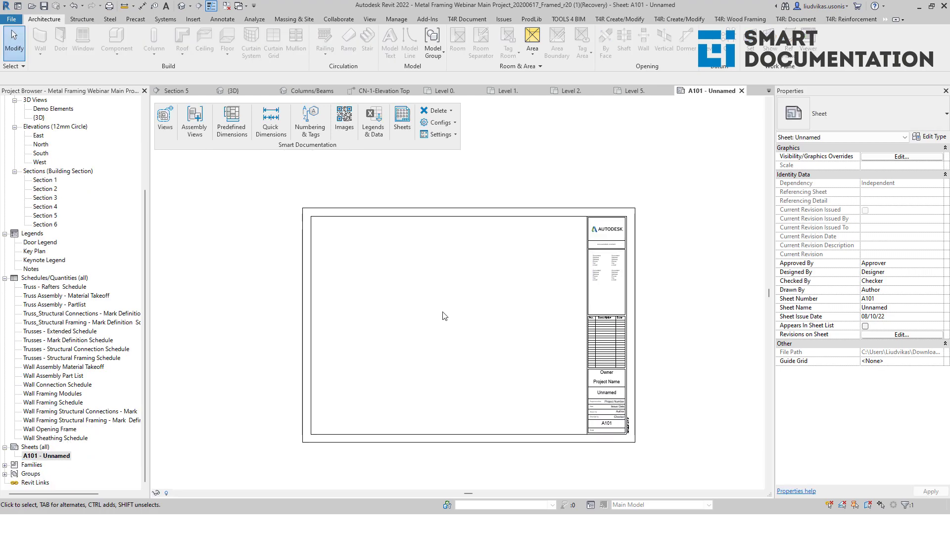
Place the Level 0. floor plan in the drawing area of sheet A101.
scroll(130, 257, "up", 5)
left_click(42, 127)
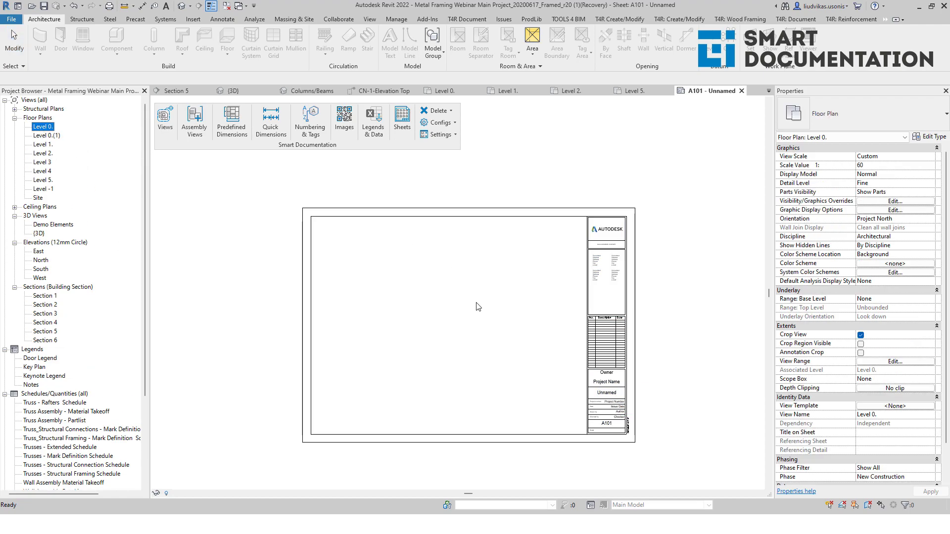
left_click_drag(478, 307, 479, 313)
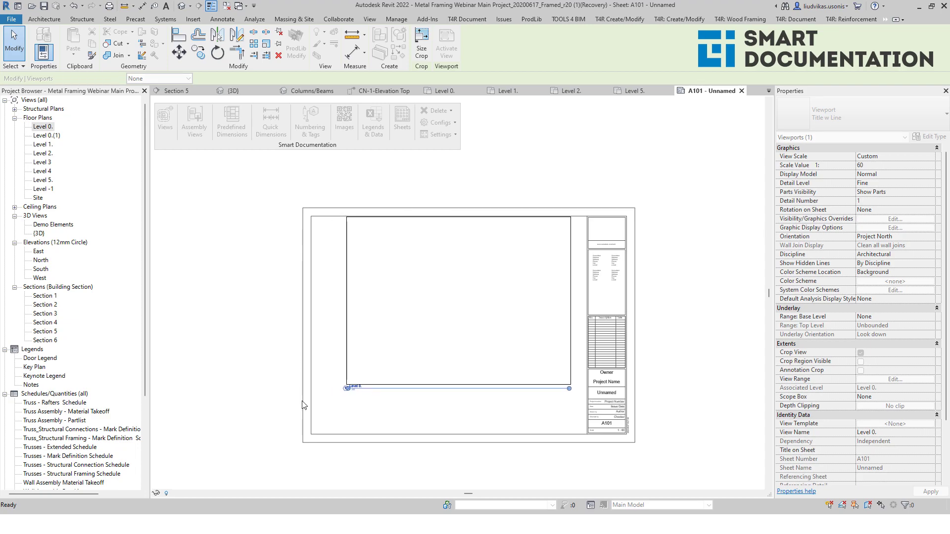
Change the Level 0. viewport on sheet A101 to the No Title type and deselect it.
scroll(303, 405, "up", 2)
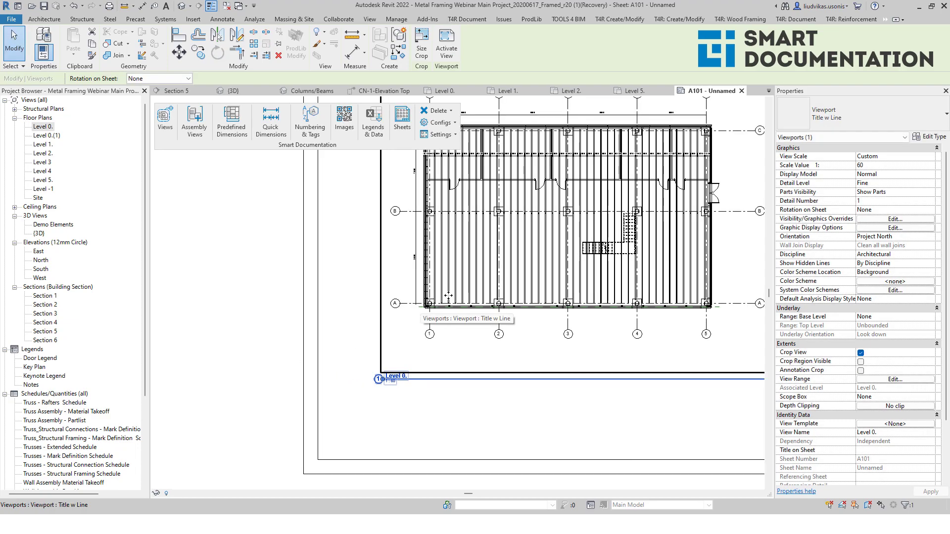
left_click(839, 110)
left_click(845, 162)
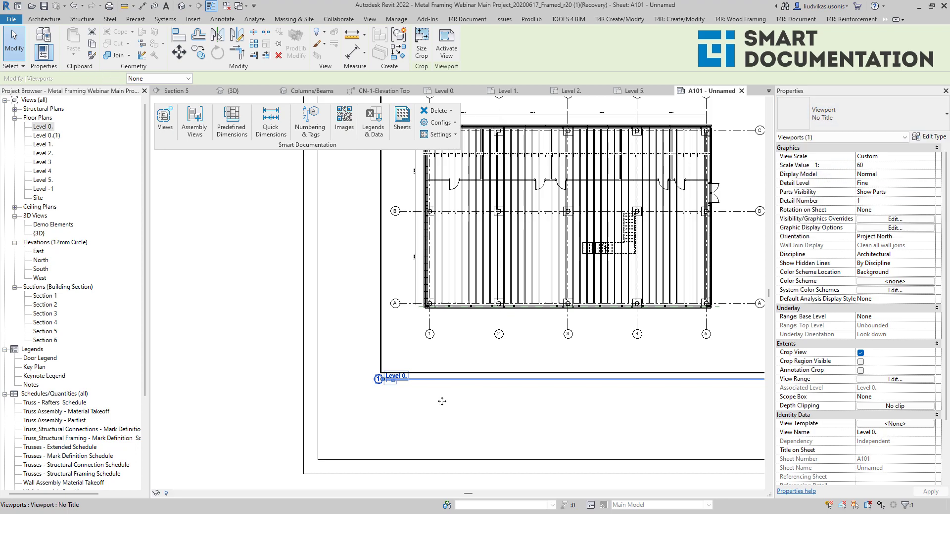
key("Escape")
scroll(445, 392, "down", 2)
middle_click_drag(453, 397, 392, 390)
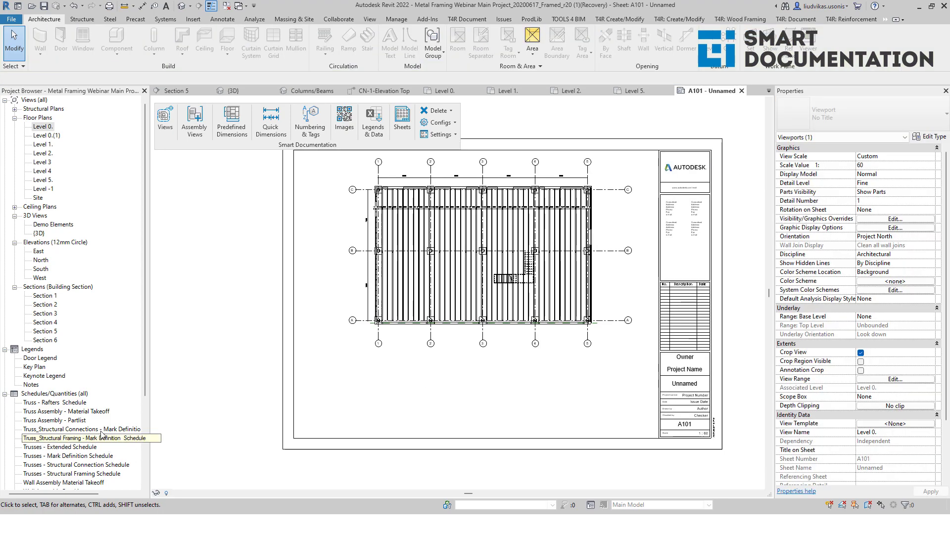
Place the Truss_Structural Connections and Truss_Structural Framing mark definition schedules side by side below the plan on sheet A101.
left_click(99, 429)
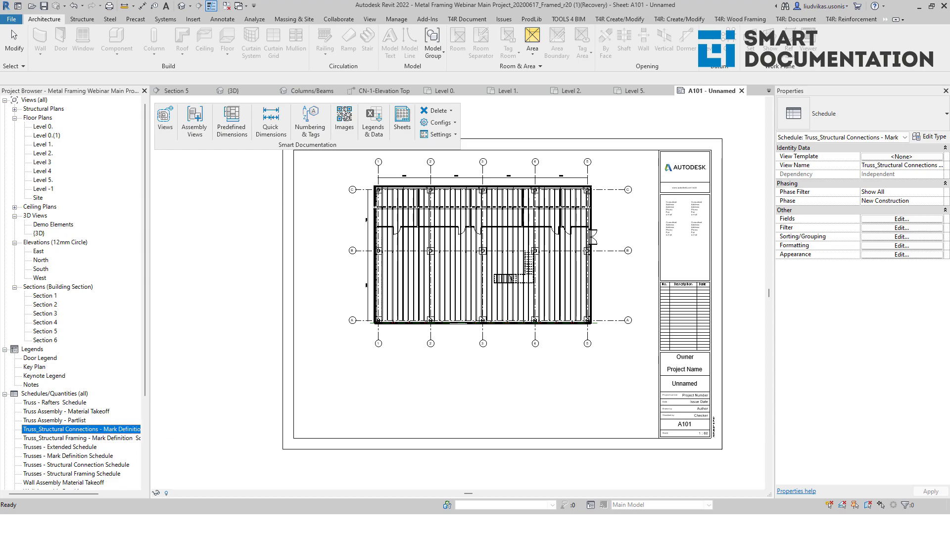
left_click_drag(99, 429, 391, 391)
left_click(387, 376)
left_click(78, 439)
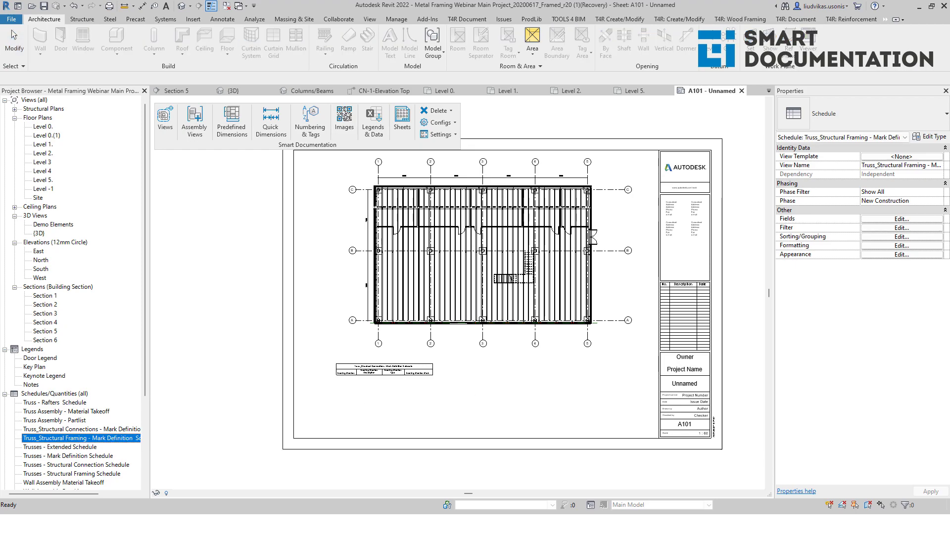
left_click(539, 378)
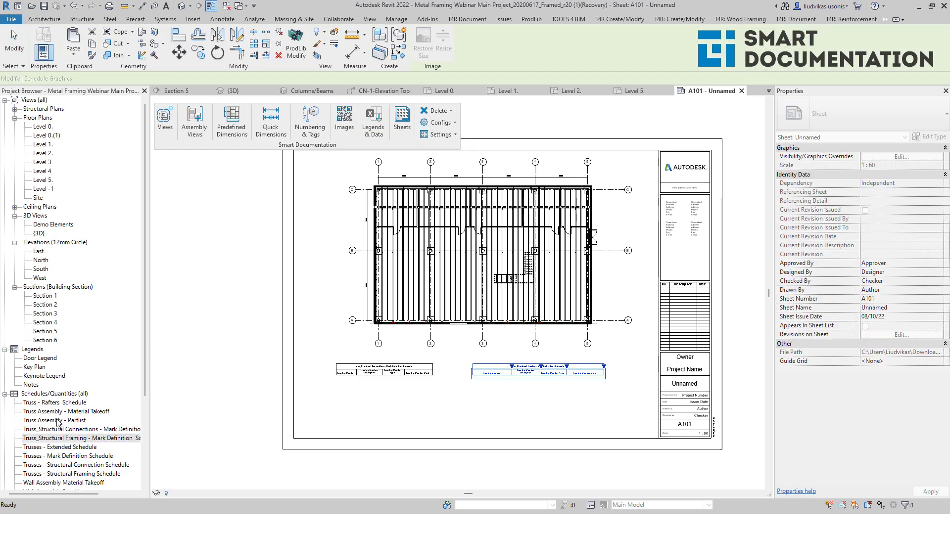
Remove both truss mark definition schedules from sheet A101.
scroll(96, 434, "down", 2)
scroll(97, 435, "down", 5)
left_click(432, 375)
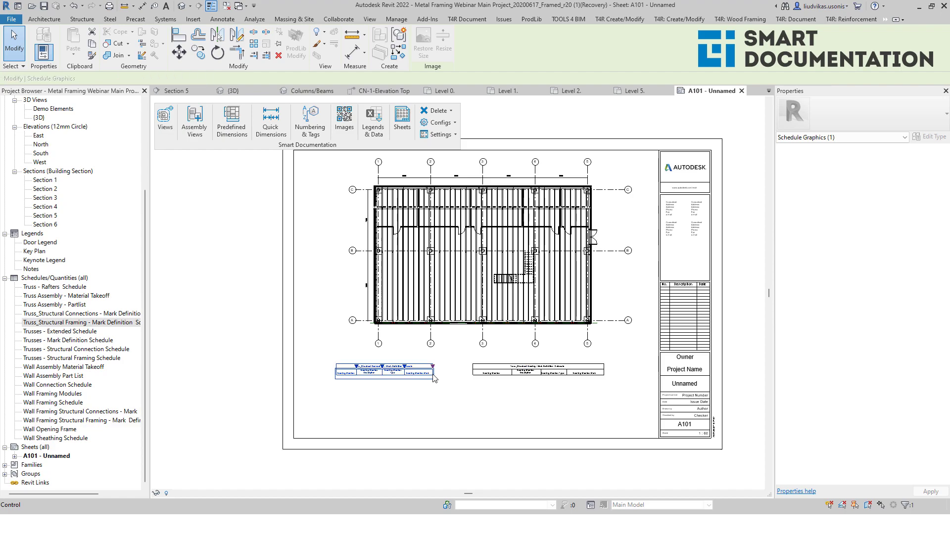
left_click(542, 352)
Place the Wall Framing Structural Connections and Wall Framing Structural Framing mark definition schedules side by side below the plan on sheet A101.
left_click(81, 413)
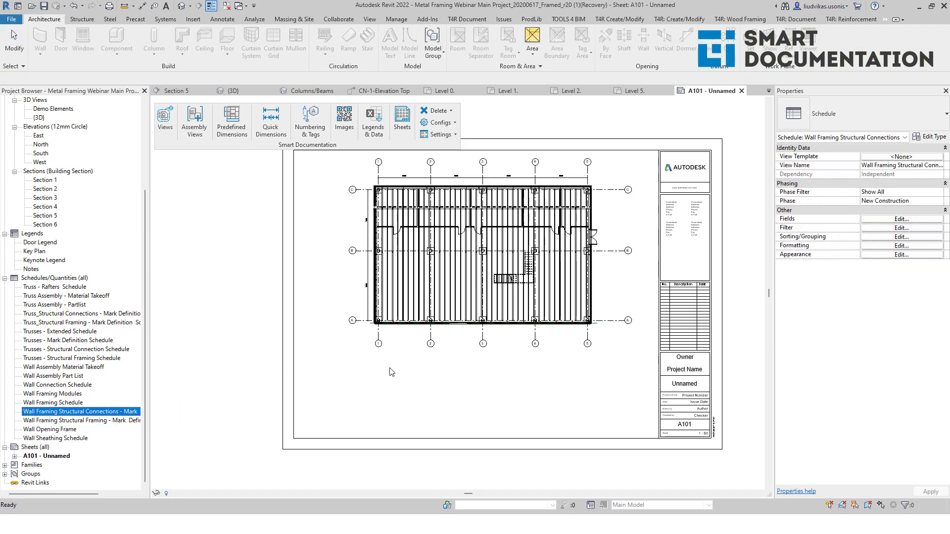
left_click(393, 393)
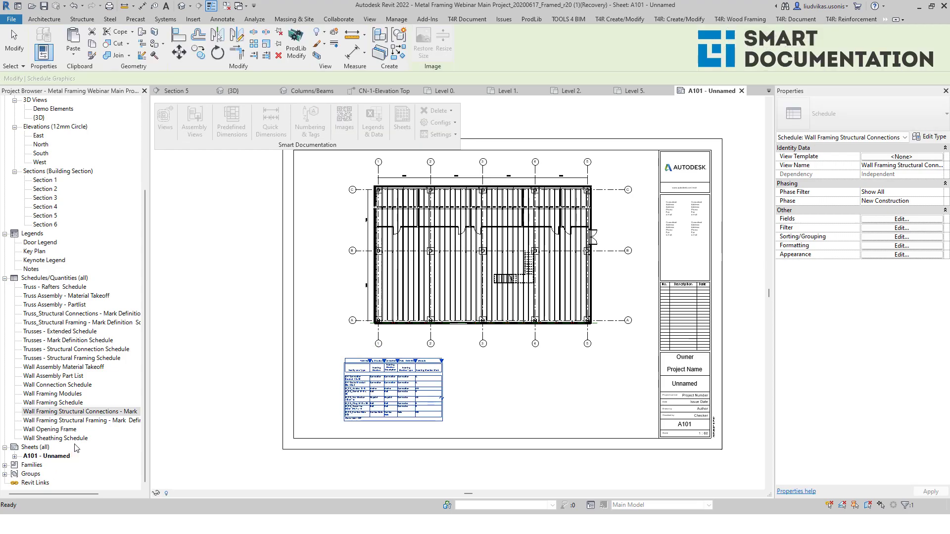
left_click(71, 421)
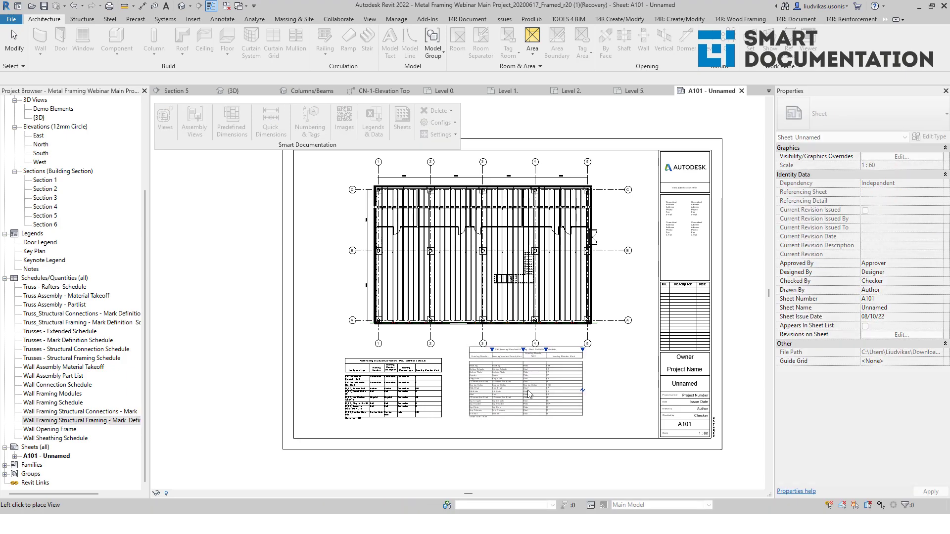
left_click(529, 400)
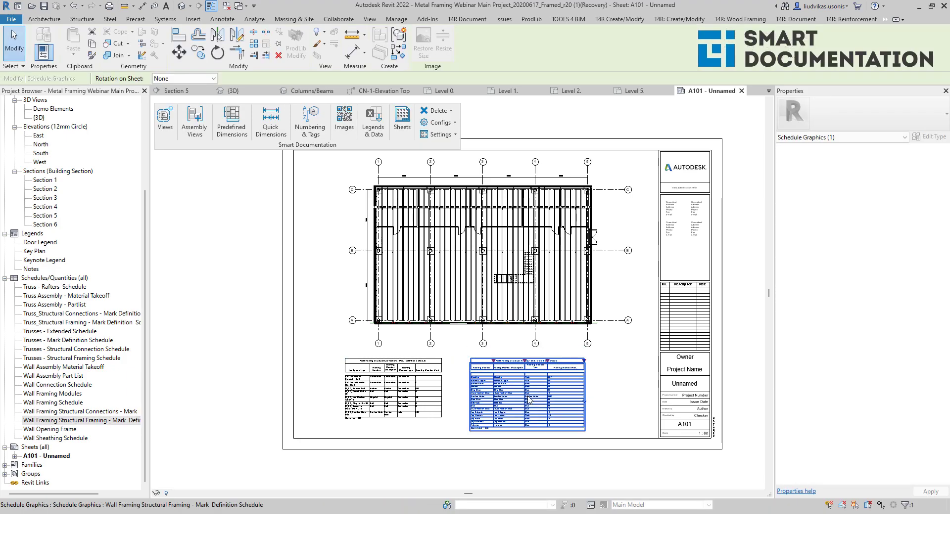
key("Escape")
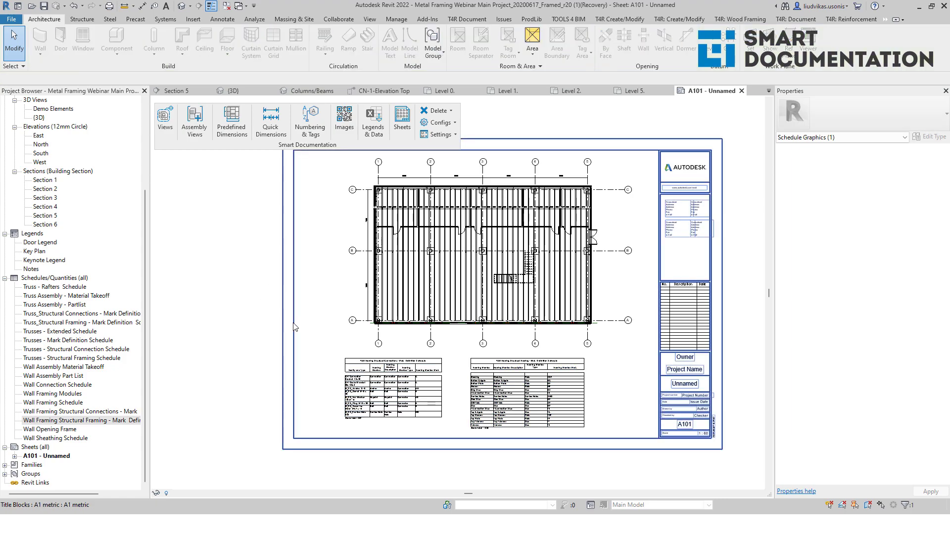
scroll(294, 325, "down", 2)
scroll(104, 266, "up", 2)
scroll(106, 265, "up", 3)
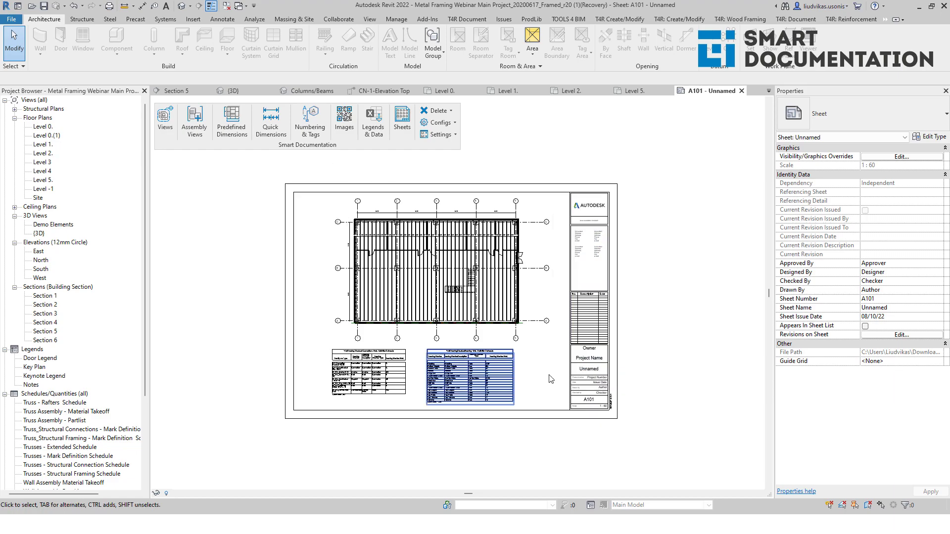
scroll(306, 227, "up", 2)
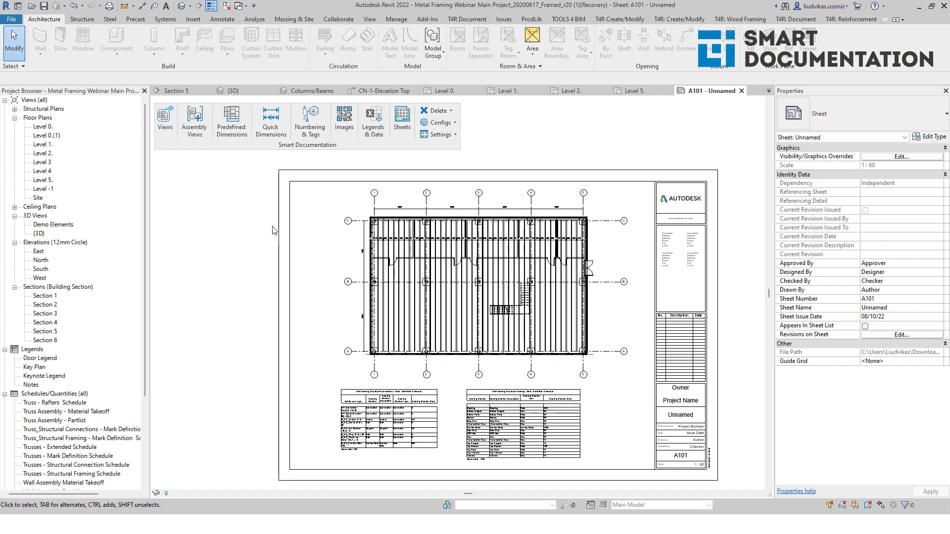
scroll(258, 206, "down", 1)
Open Manage Sheets and start creating new sheets based on sheet A101.
left_click(402, 121)
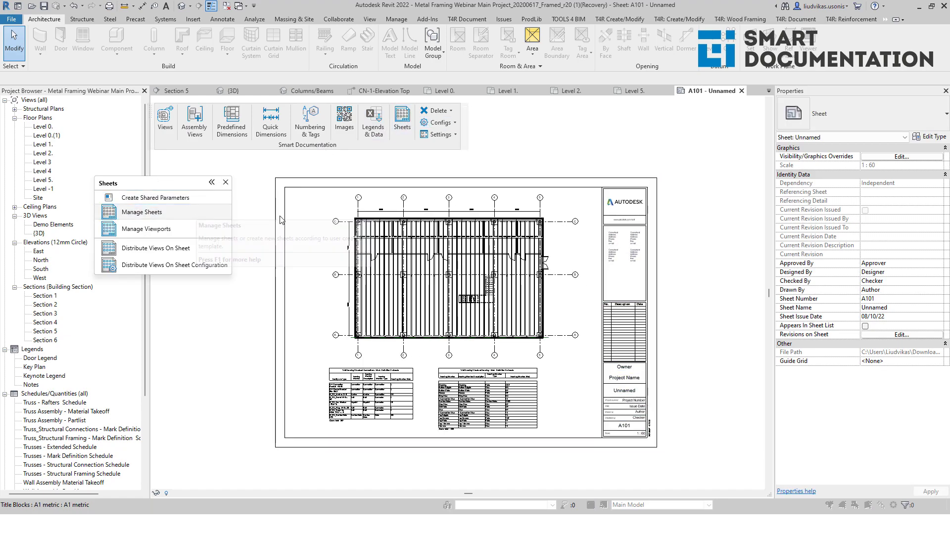
left_click(144, 213)
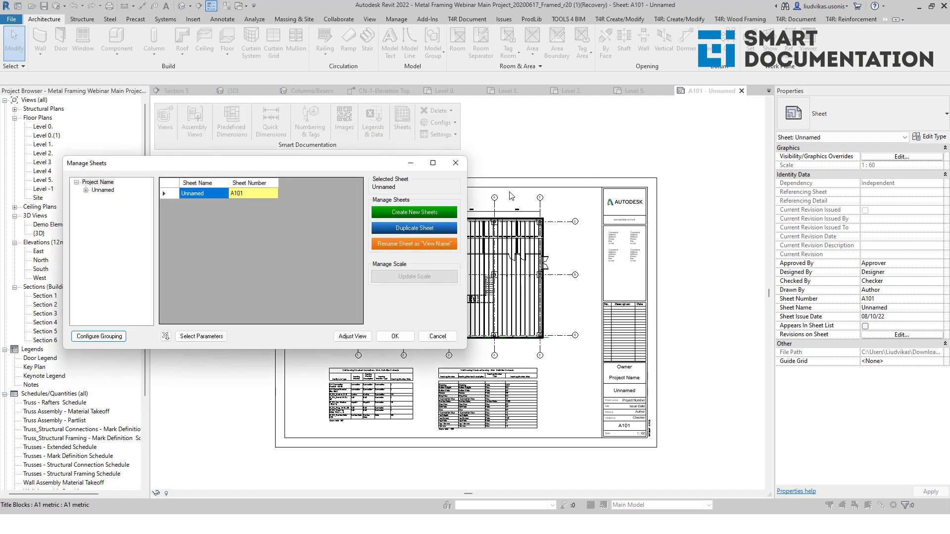
left_click(439, 212)
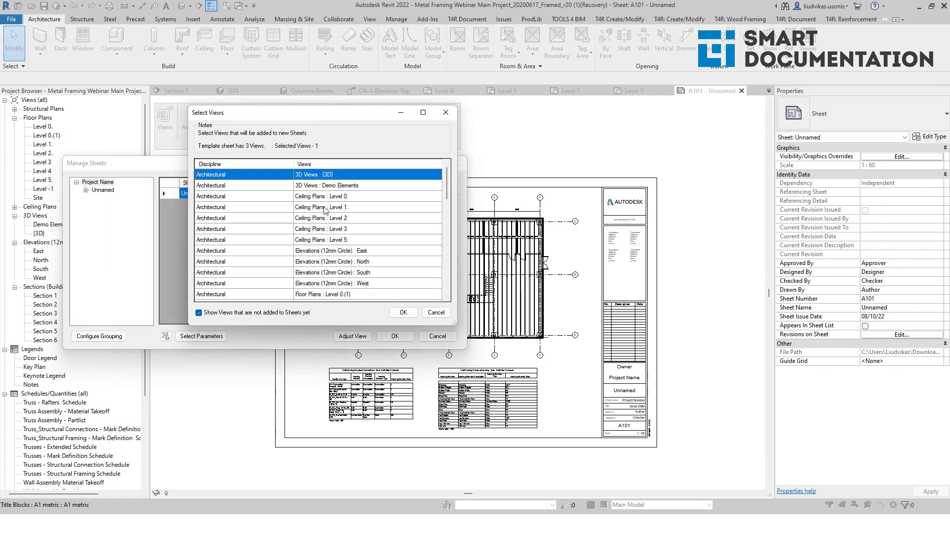
Select the floor plans Level 1., Level 2. and Level 5. as views for the new sheets.
scroll(352, 235, "down", 5)
scroll(352, 234, "down", 10)
left_click_drag(346, 112, 470, 102)
scroll(491, 212, "up", 4)
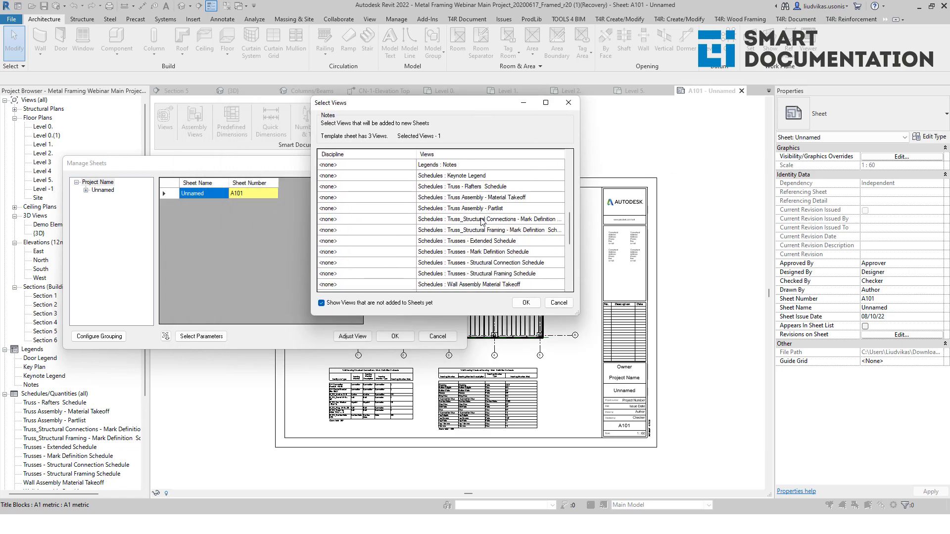
scroll(482, 224, "down", 1)
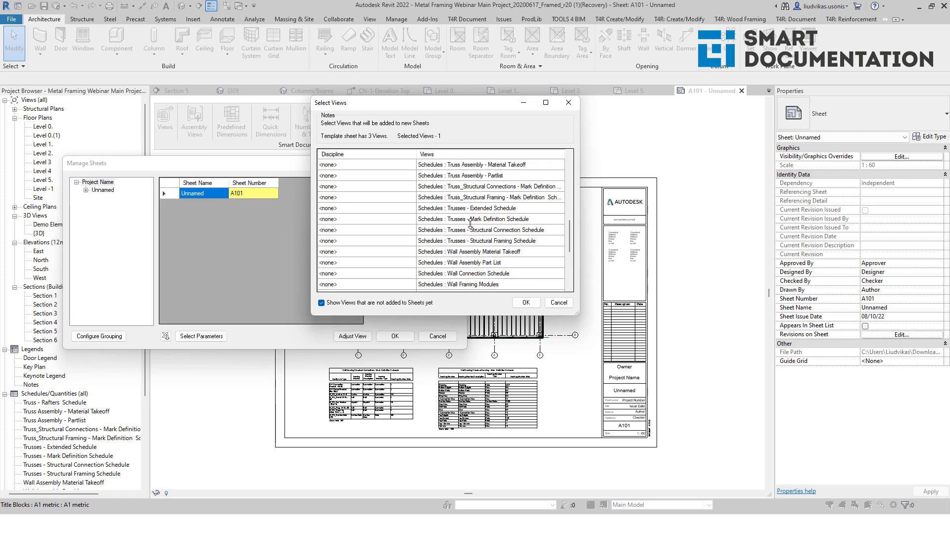
scroll(470, 224, "up", 3)
scroll(472, 189, "up", 1)
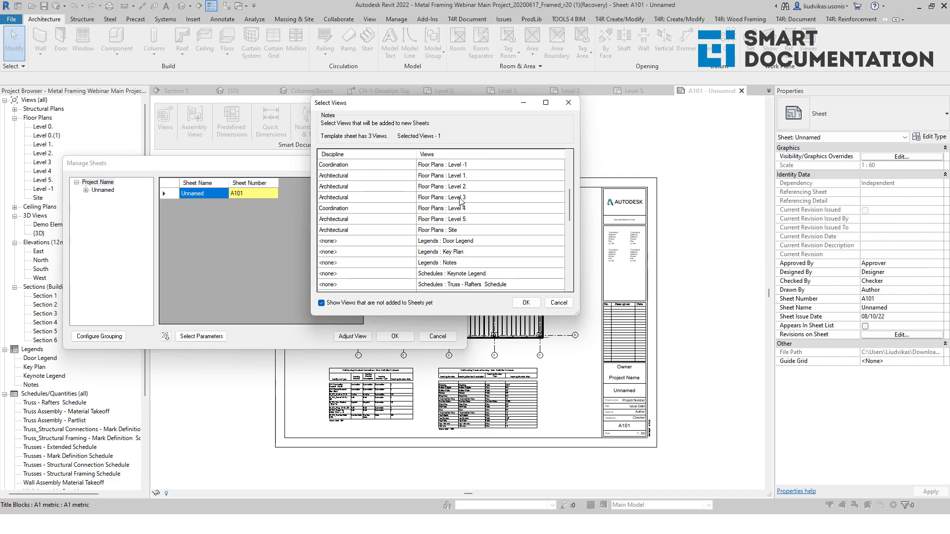
left_click(454, 178, "ctrl")
left_click(475, 188, "ctrl")
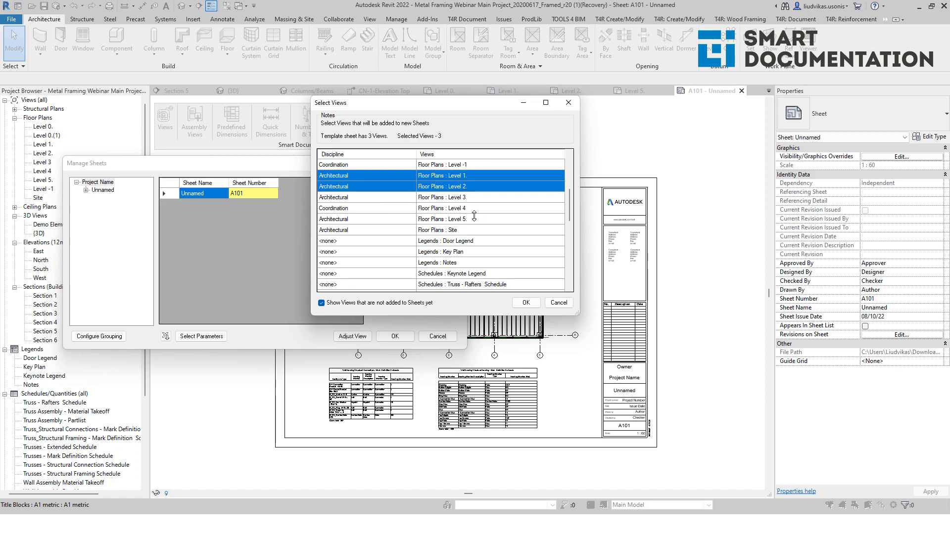
left_click(476, 220, "ctrl")
Add the Truss_Structural Connections and Truss_Structural Framing mark definition schedules to the selected views and accept the options as set.
scroll(493, 228, "down", 5)
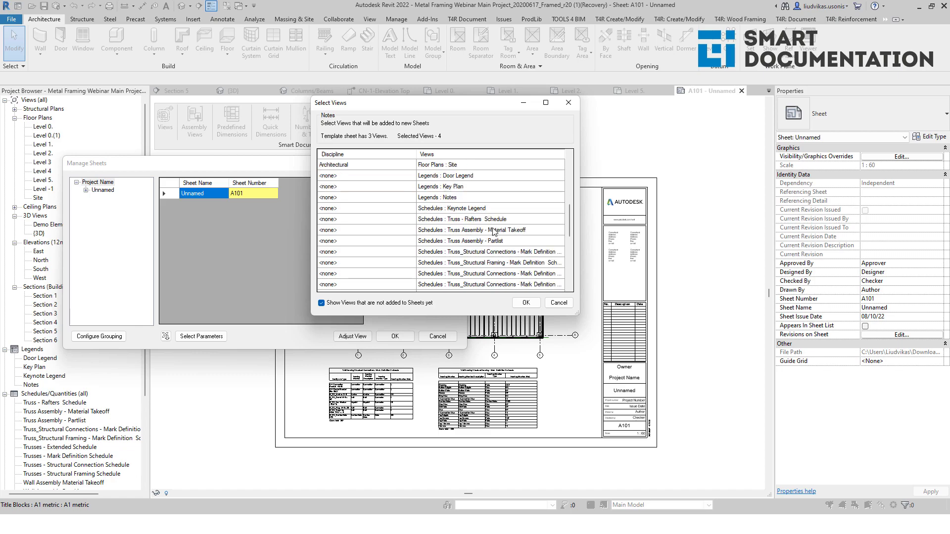
scroll(495, 230, "up", 1)
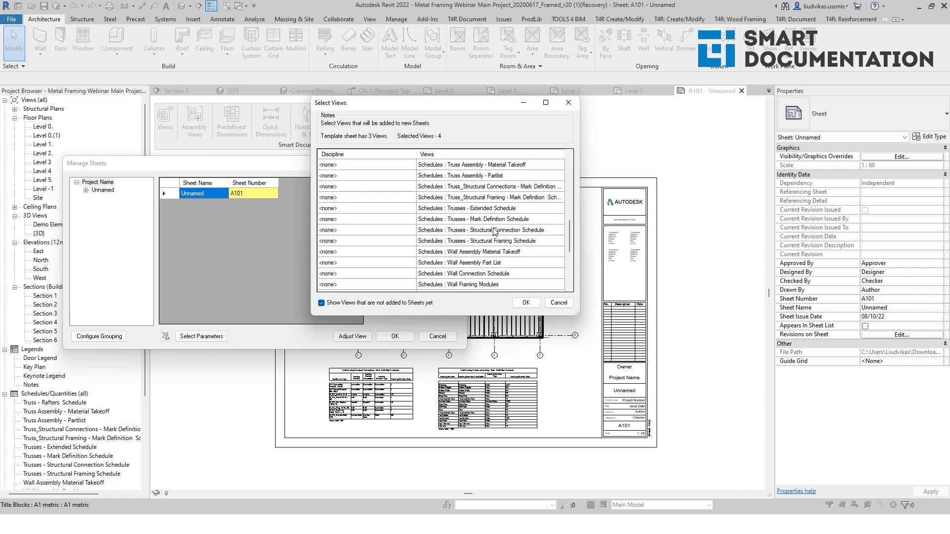
left_click(514, 188, "ctrl")
left_click(518, 198, "ctrl")
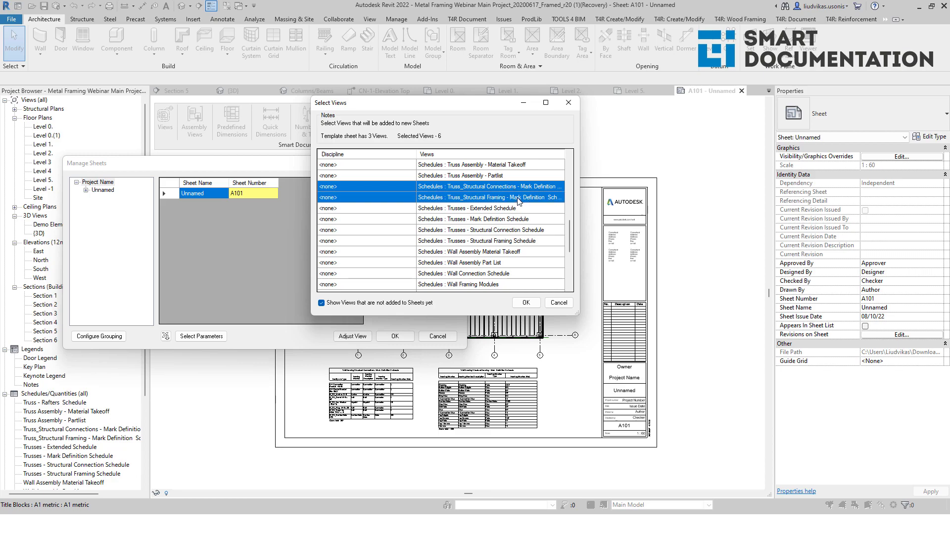
left_click(527, 303)
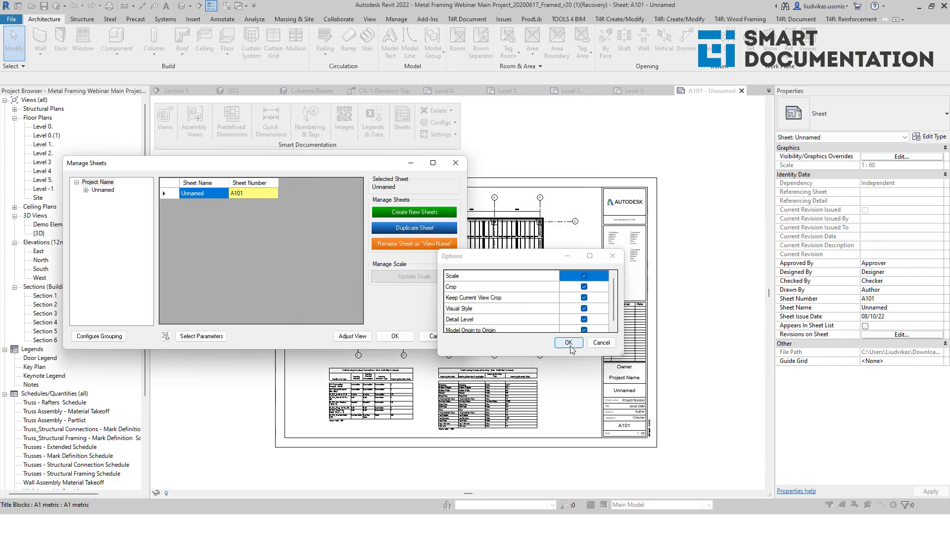
left_click(569, 347)
Group the mapped views by type and assign a duplicate wall framing structural connections schedule to the Level 2. and Level 5. sheets.
left_click_drag(527, 259, 438, 164)
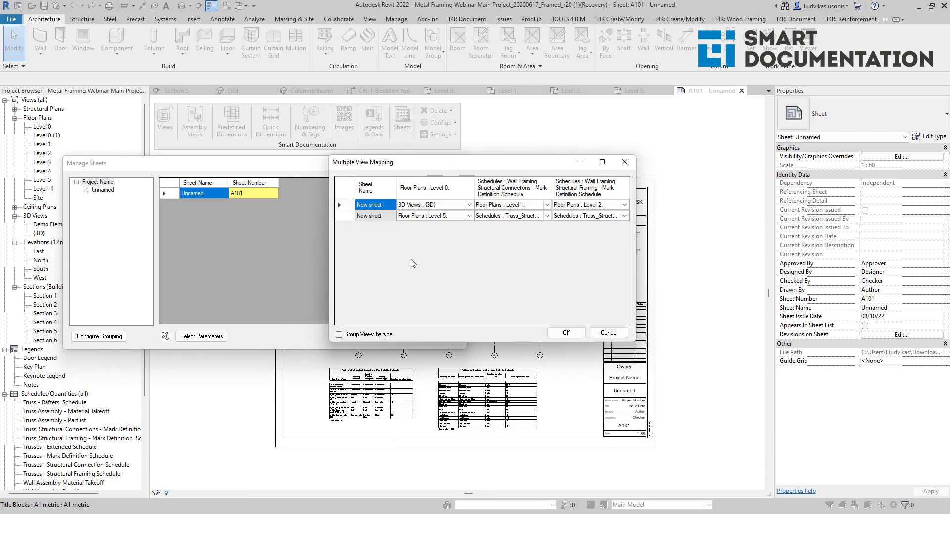
left_click(339, 335)
left_click(547, 216)
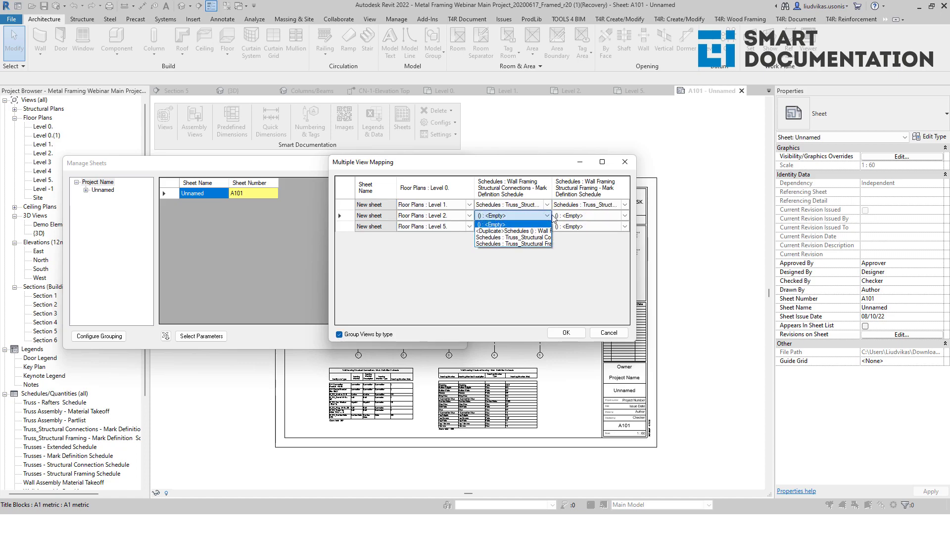
left_click(538, 232)
left_click(547, 227)
left_click(514, 242)
Assign a duplicate structural framing schedule to the Level 2. sheet and a duplicate structural connections schedule to the Level 1. sheet.
left_click(622, 218)
left_click(622, 219)
left_click(621, 225)
left_click(621, 226)
left_click(583, 246)
left_click(547, 204)
left_click(524, 220)
Delete the extra new sheet row without a floor plan and assign a duplicate structural framing schedule to the Level 5. sheet.
left_click(345, 238)
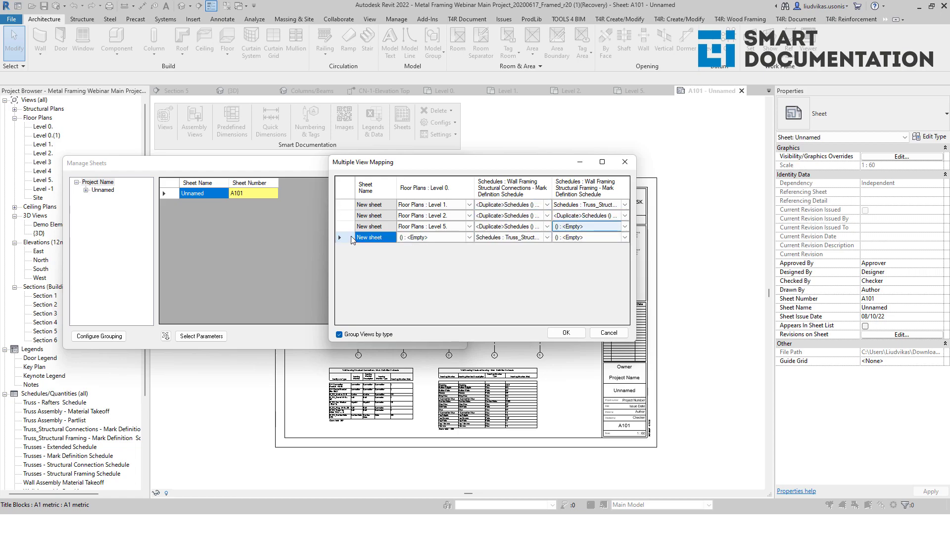
right_click(347, 240)
left_click(365, 247)
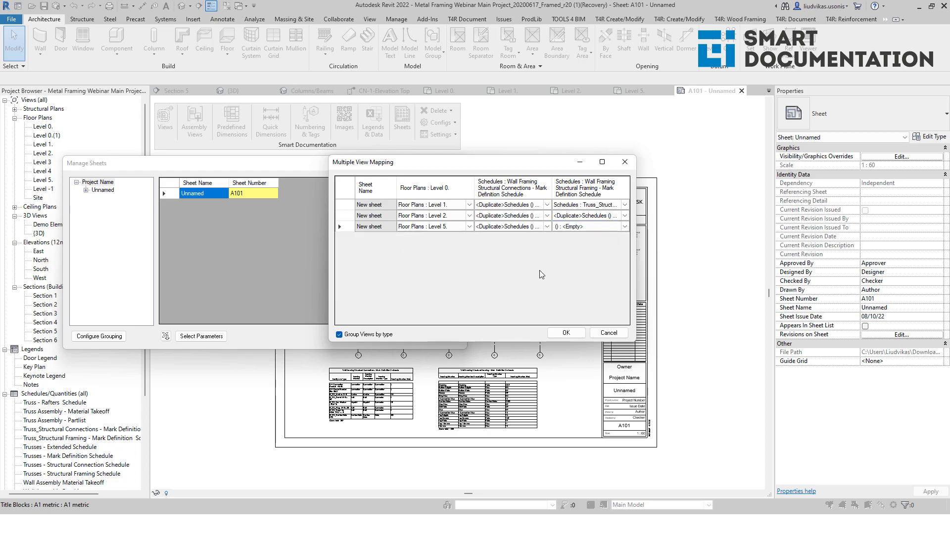
left_click(623, 226)
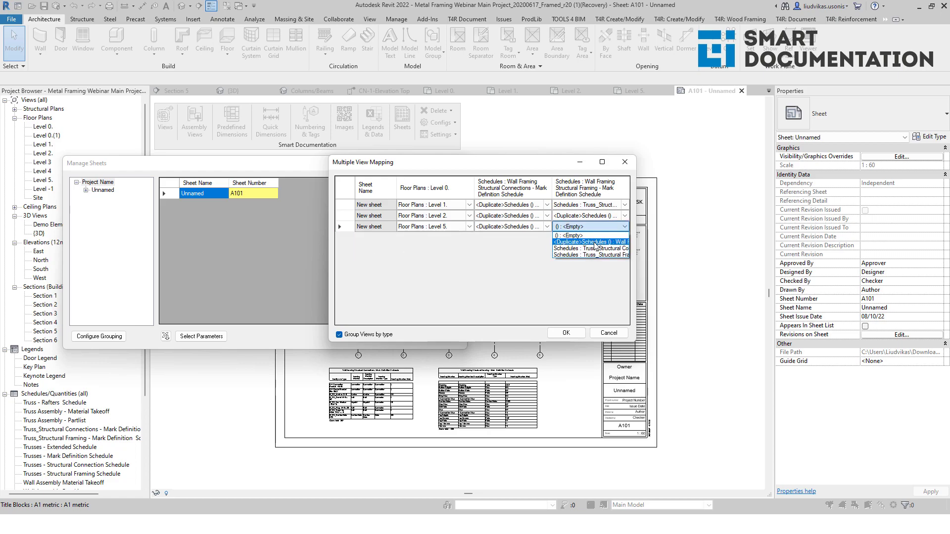
left_click(595, 242)
Accept the view mapping, create sheets A102, A103 and A104 with the proposed names and numbers, and close the report.
left_click(566, 333)
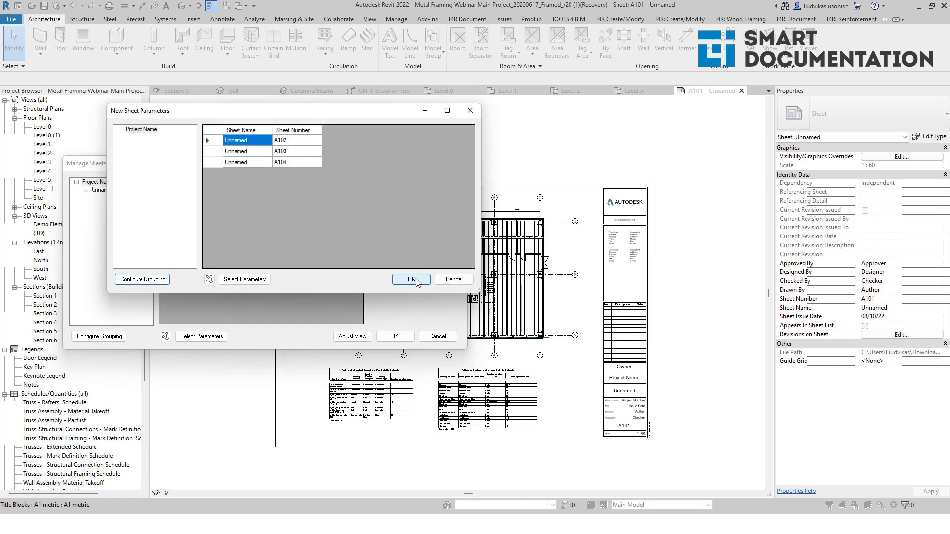
left_click(414, 280)
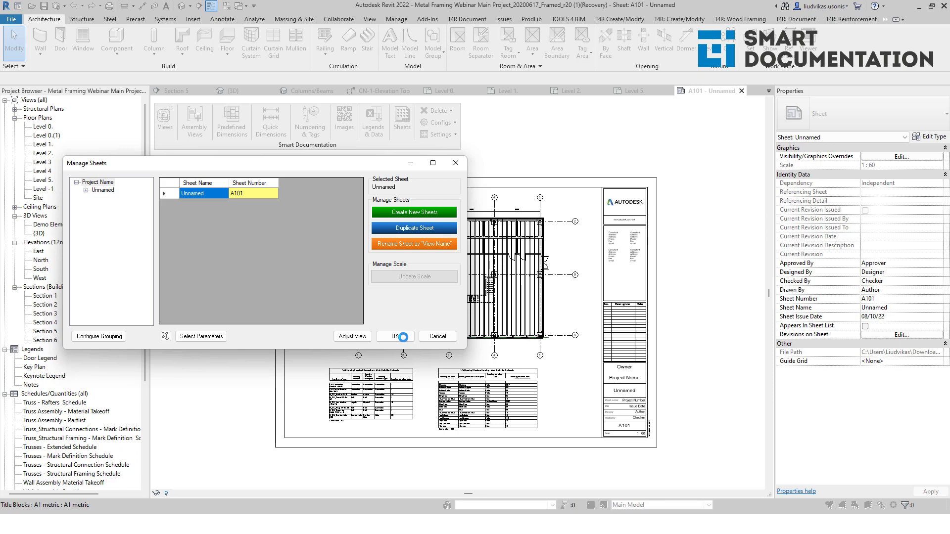
left_click(403, 337)
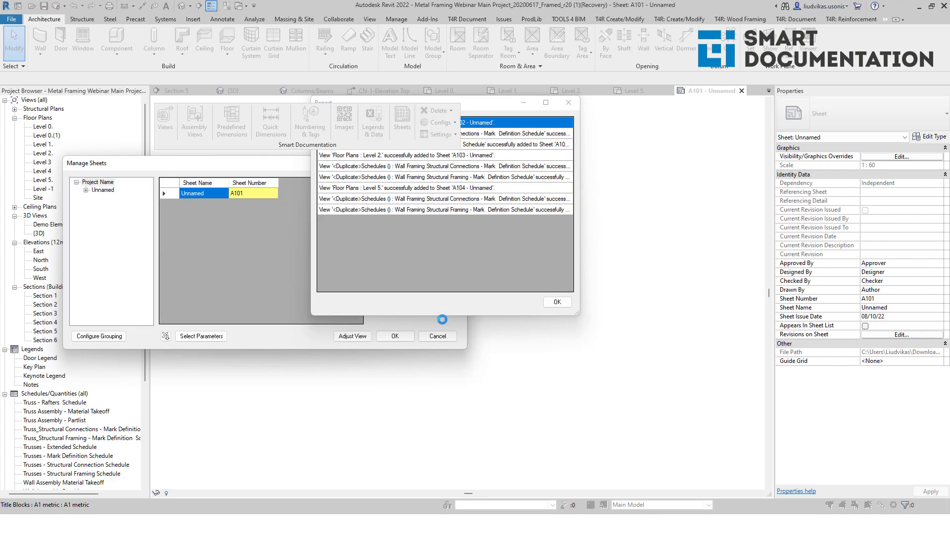
left_click(557, 302)
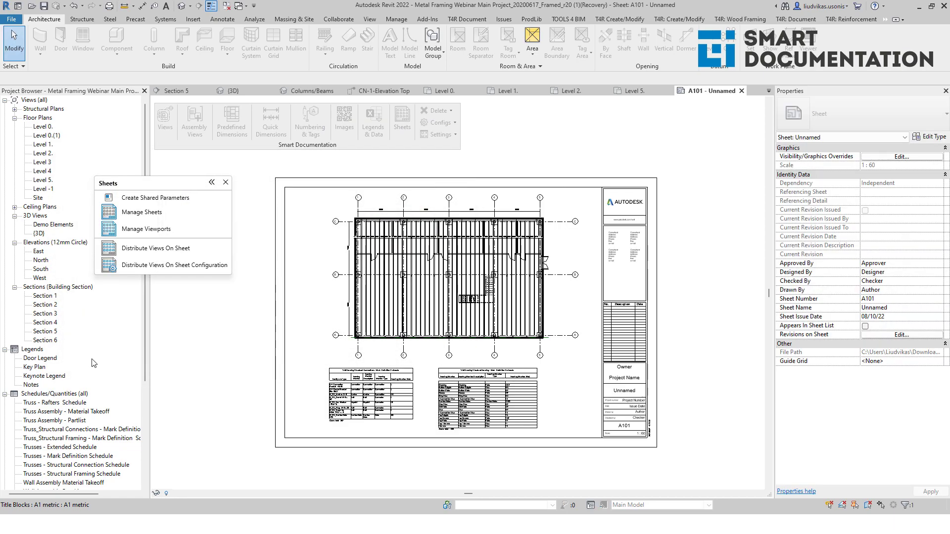
Open the generated sheets A104 and A103 to review their layouts, and return to sheet A101.
scroll(94, 363, "down", 6)
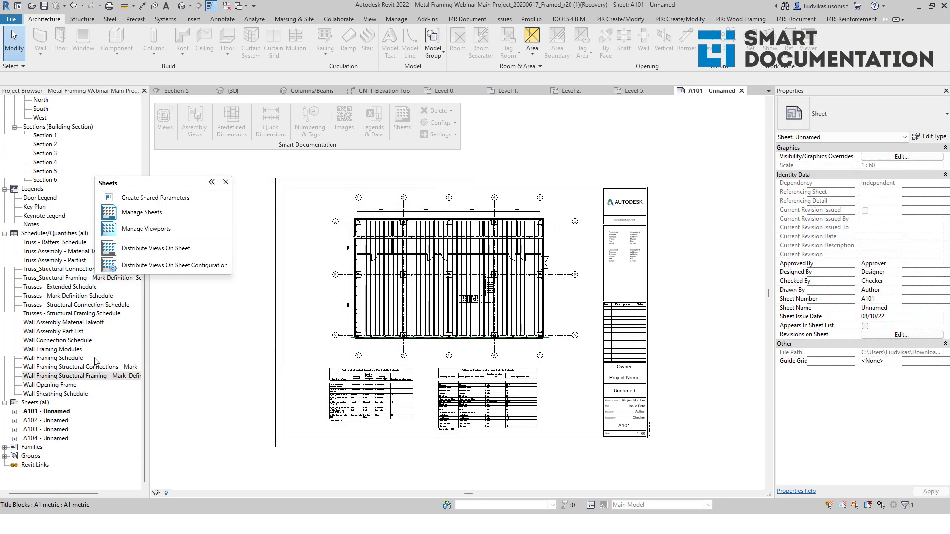
double_click(60, 437)
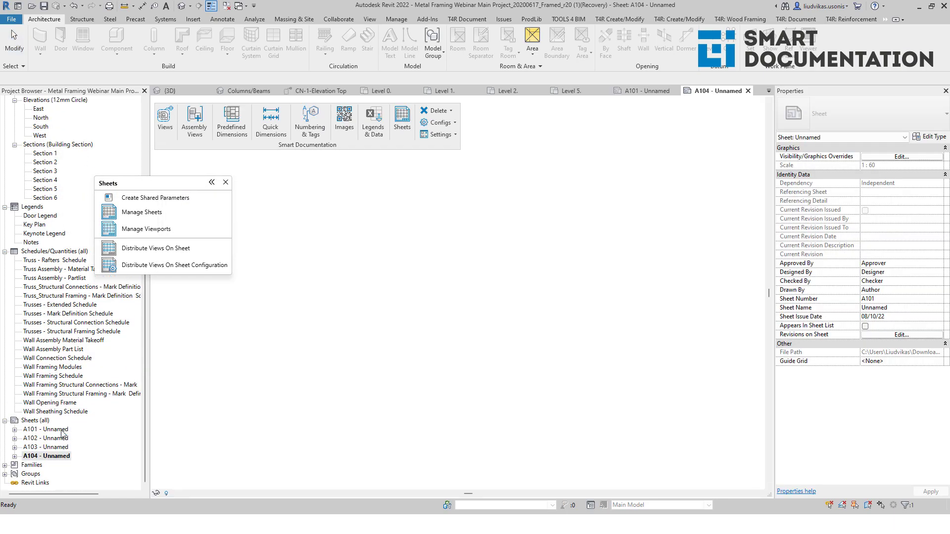
key("z")
key("f")
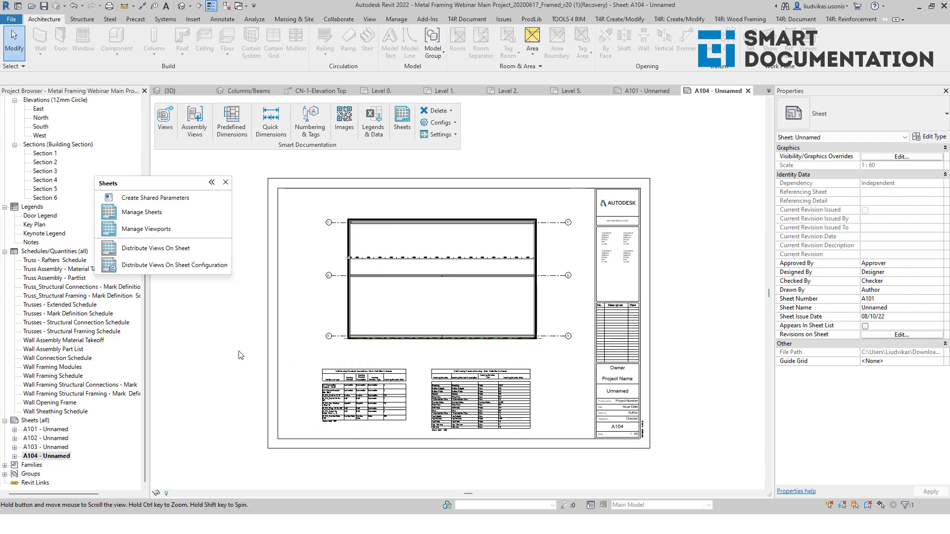
double_click(61, 447)
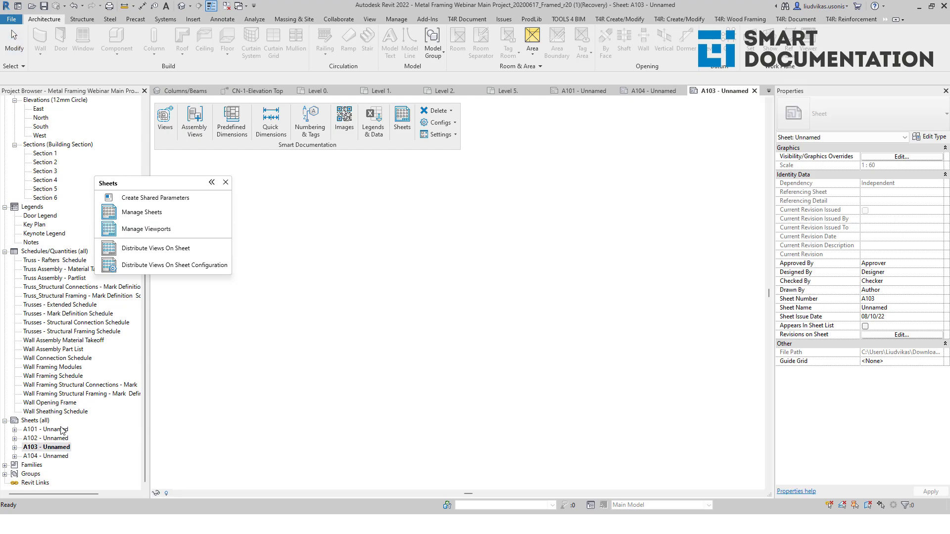
left_click(62, 429)
double_click(62, 429)
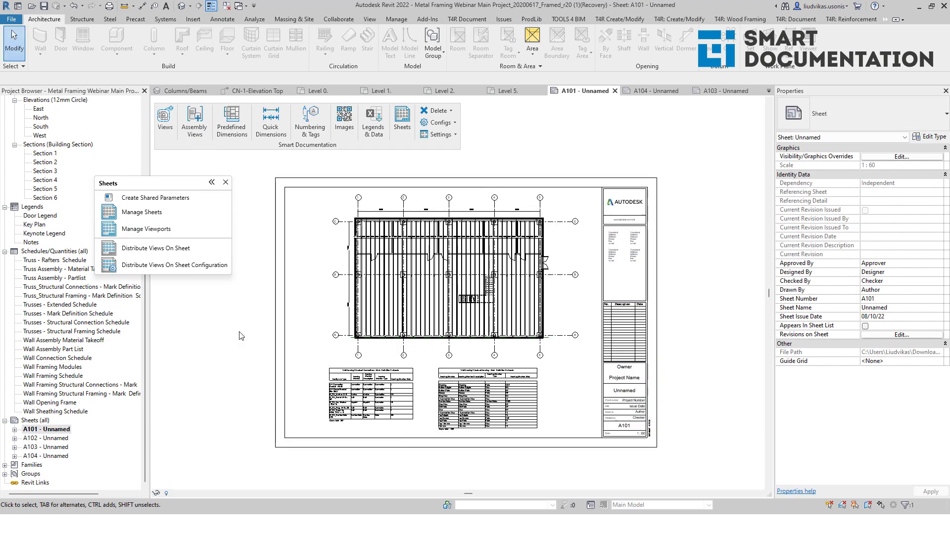
Dismiss the sheet tools, close sheets A103 and A104, and close all inactive views.
left_click(225, 182)
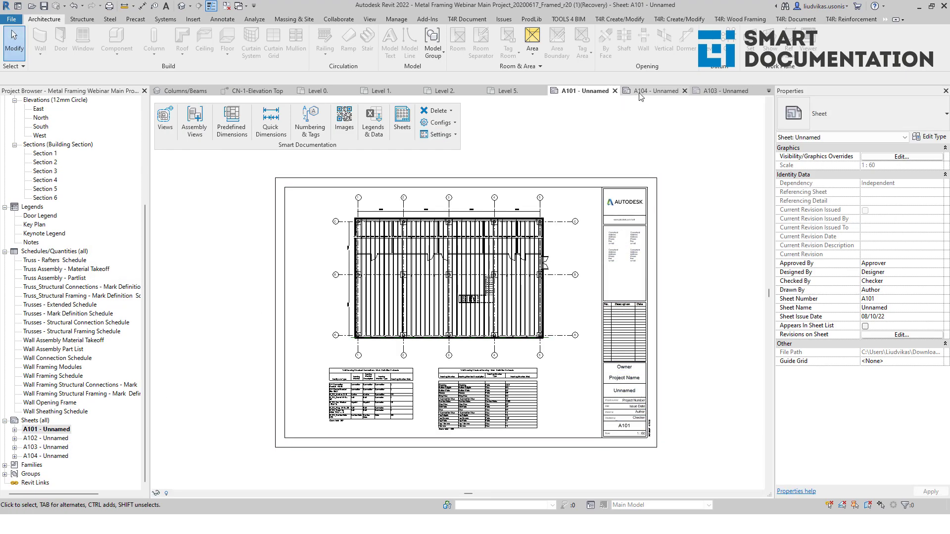
left_click(722, 92)
left_click(754, 92)
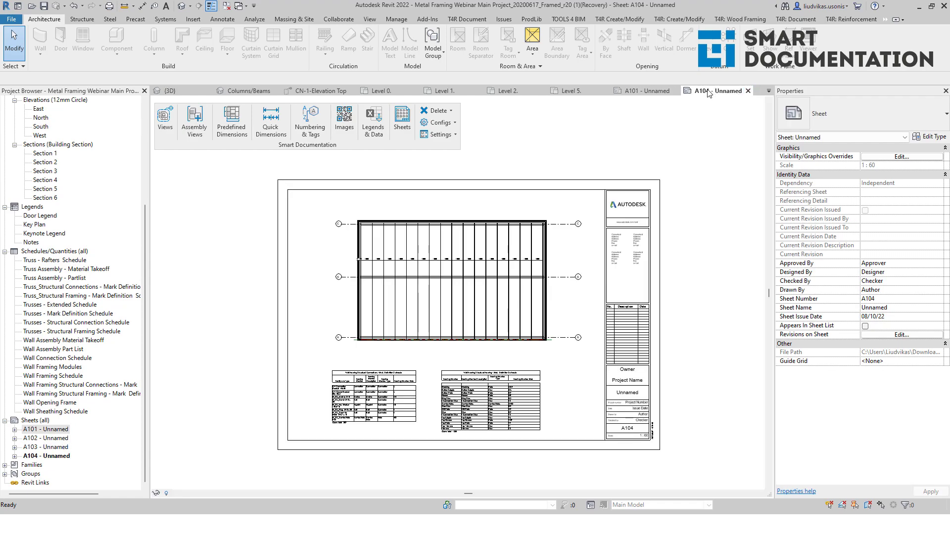
left_click(748, 92)
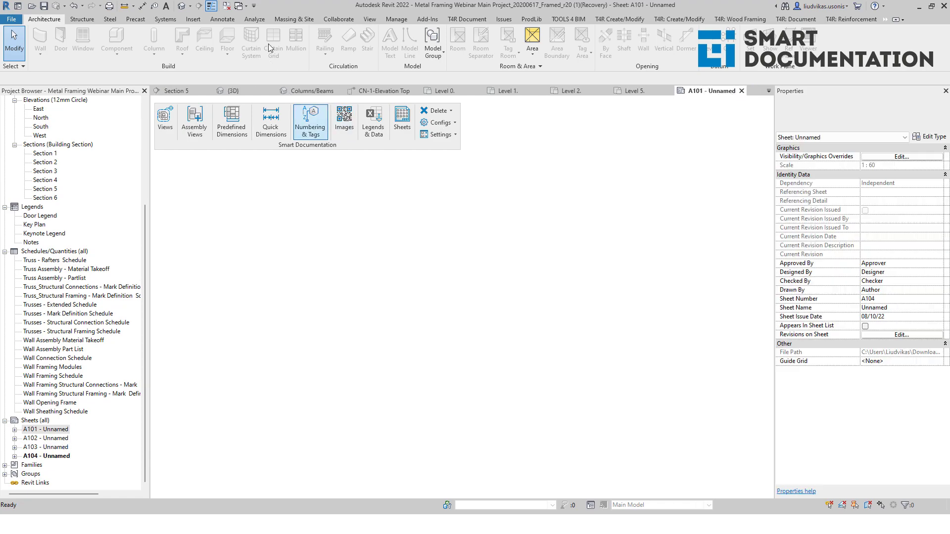
left_click(226, 5)
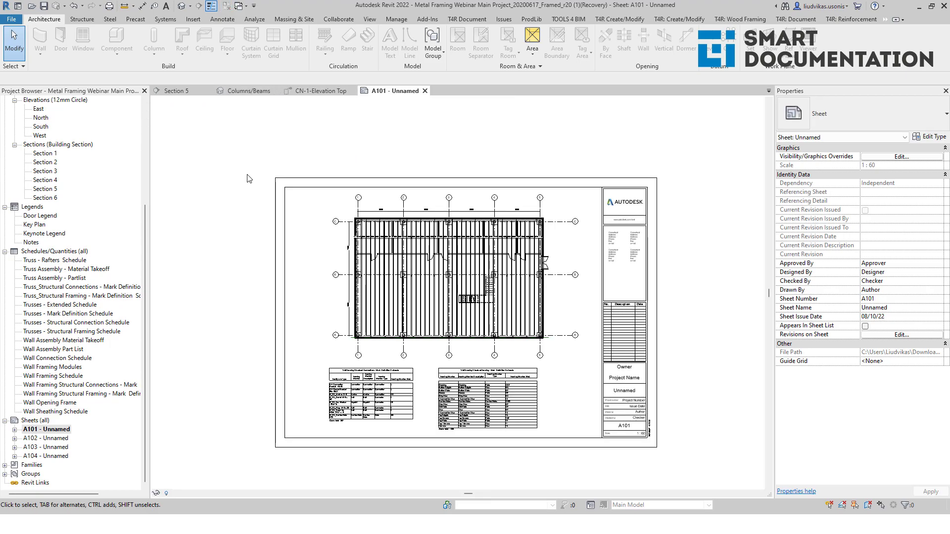
Switch to the Section 5 view of the section project and examine its columns, beams and structural connections.
left_click(178, 91)
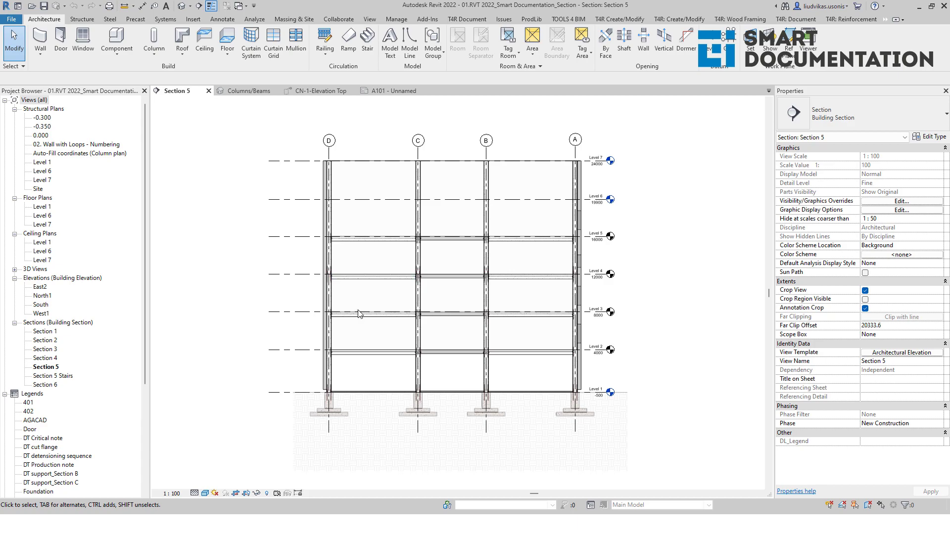
scroll(381, 336, "up", 4)
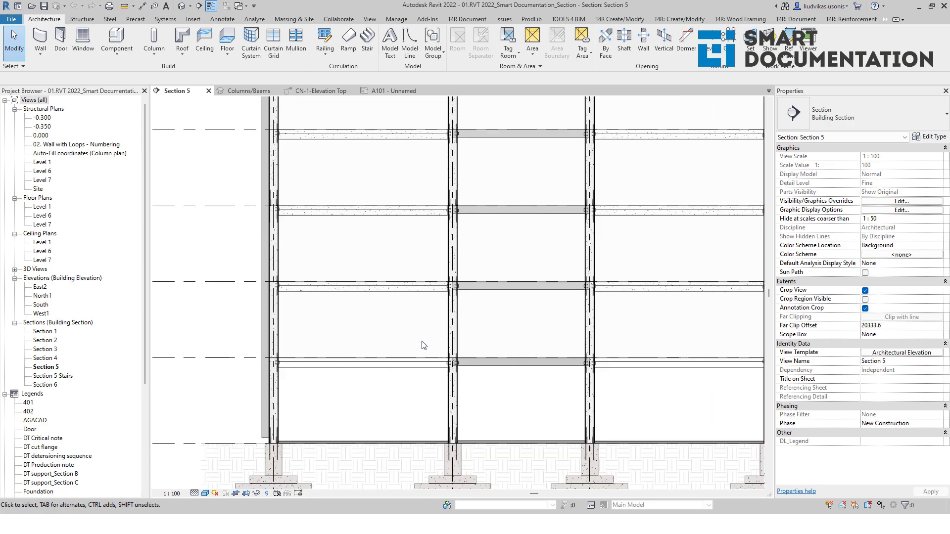
middle_click_drag(427, 348, 374, 327)
scroll(388, 354, "up", 4)
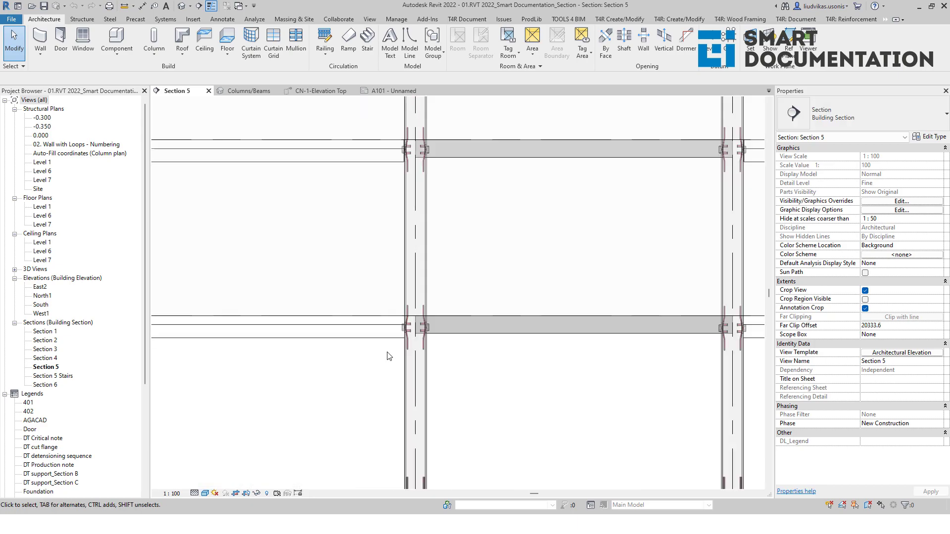
scroll(413, 295, "down", 4)
middle_click_drag(456, 237, 436, 273)
scroll(446, 244, "down", 2)
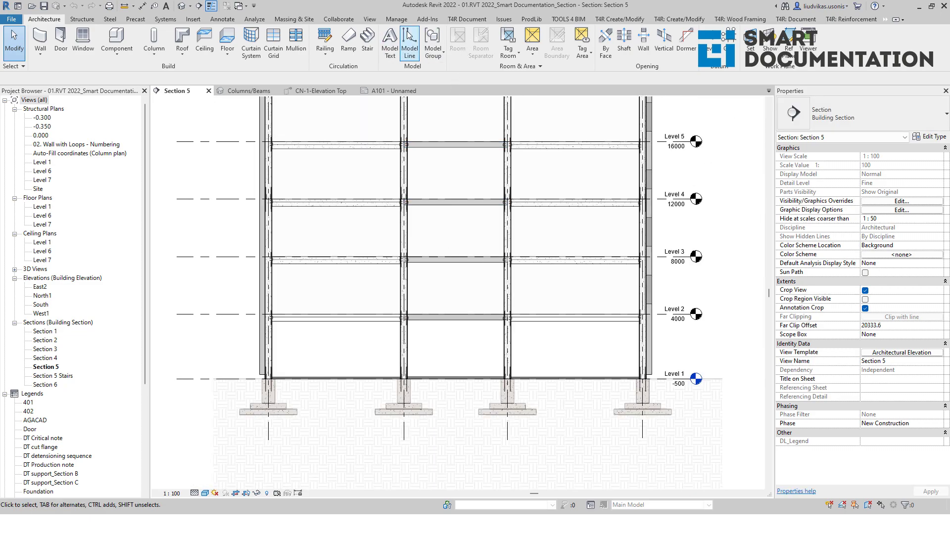
middle_click_drag(488, 181, 479, 198)
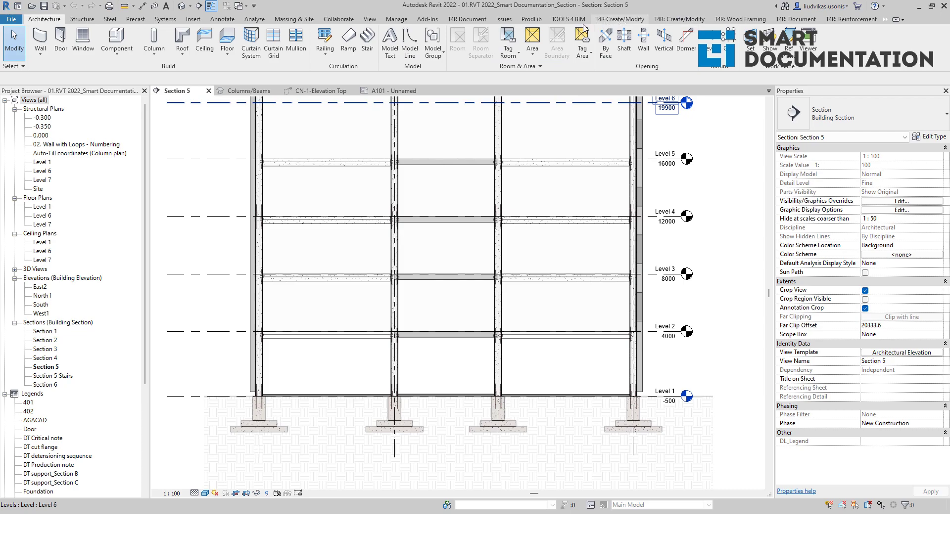
Detach the Smart Documentation tools as a floating toolbar beside the Section 5 view.
left_click(473, 20)
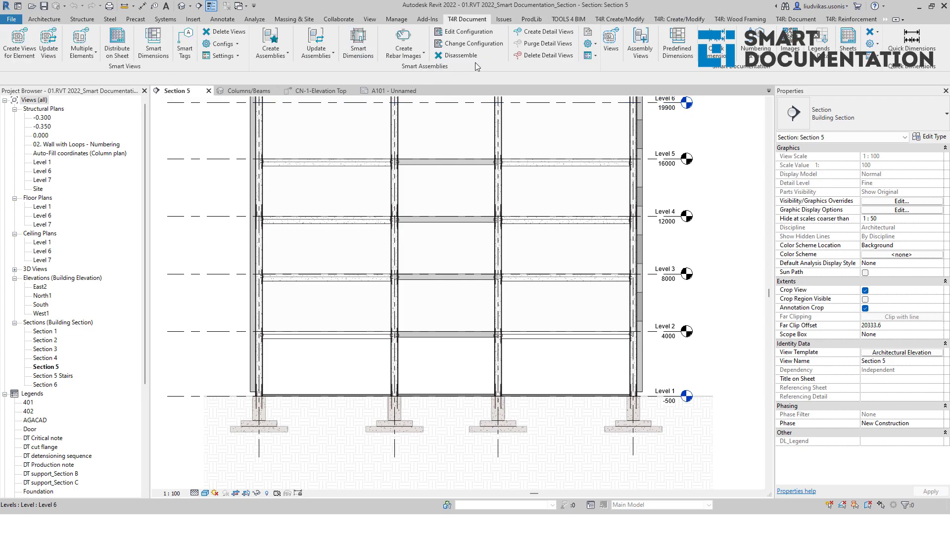
left_click_drag(741, 67, 133, 155)
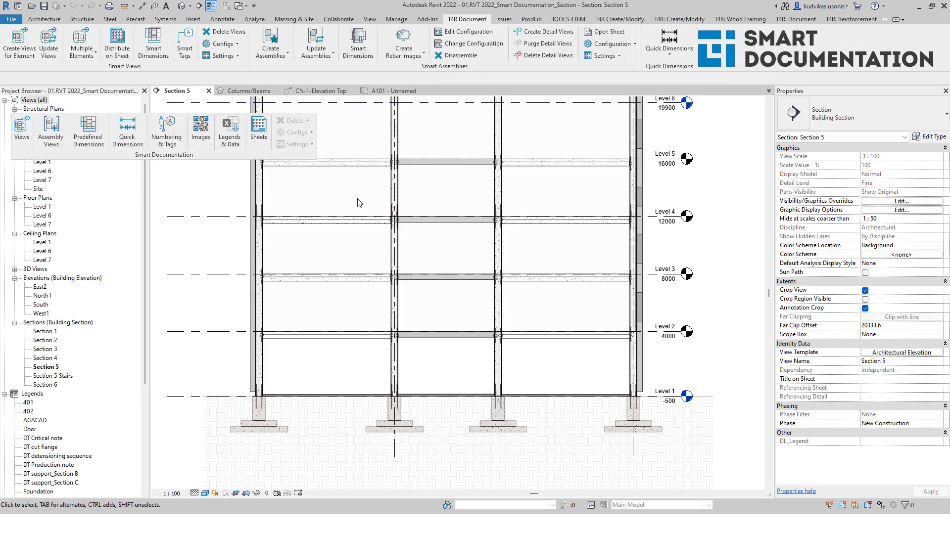
scroll(350, 197, "down", 2)
middle_click_drag(350, 197, 364, 292)
Look through the element categories in the Wall Elements tag configuration and close it without editing.
left_click(166, 132)
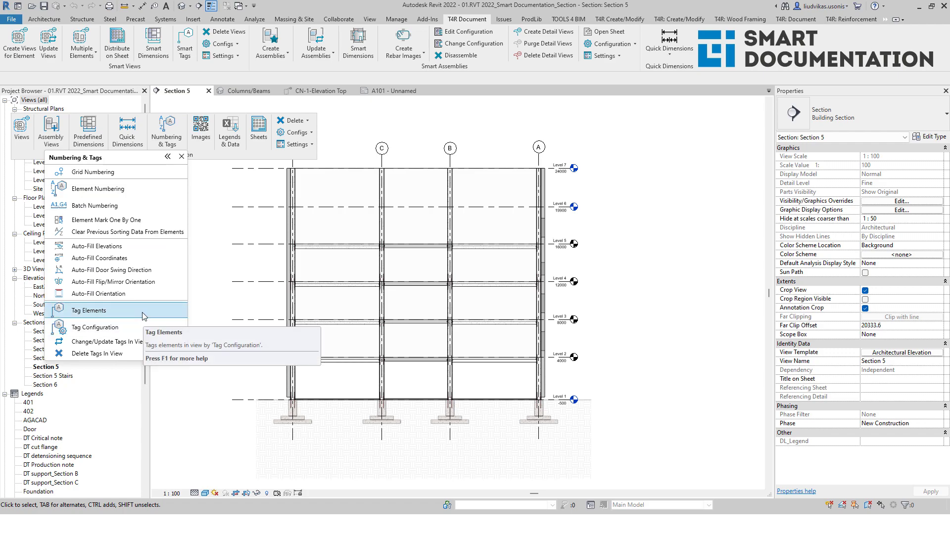
left_click(147, 331)
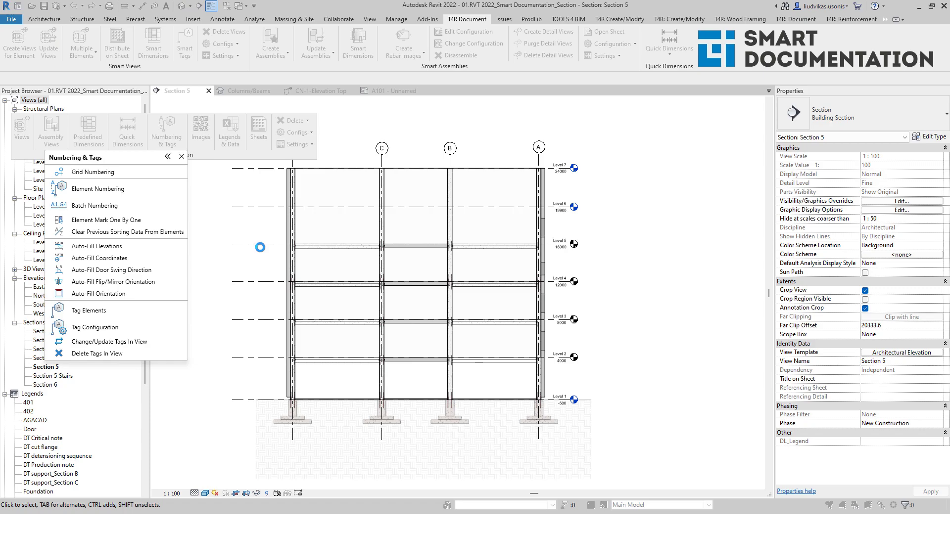
scroll(132, 249, "down", 5)
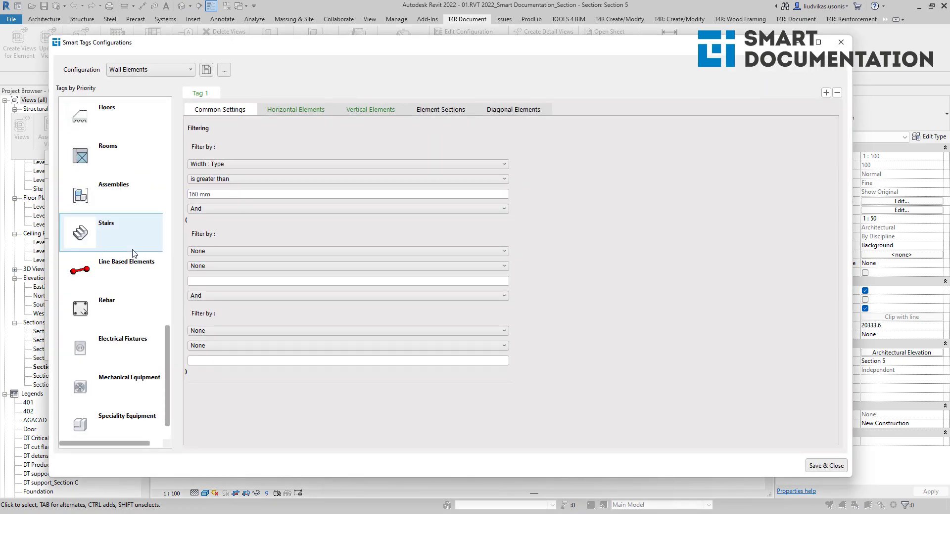
scroll(128, 337, "up", 8)
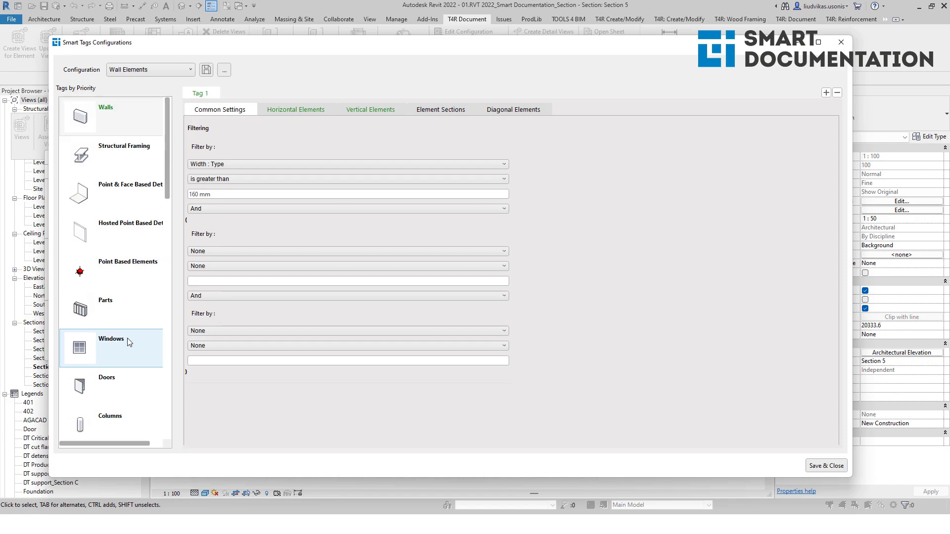
scroll(127, 280, "down", 10)
scroll(128, 271, "up", 10)
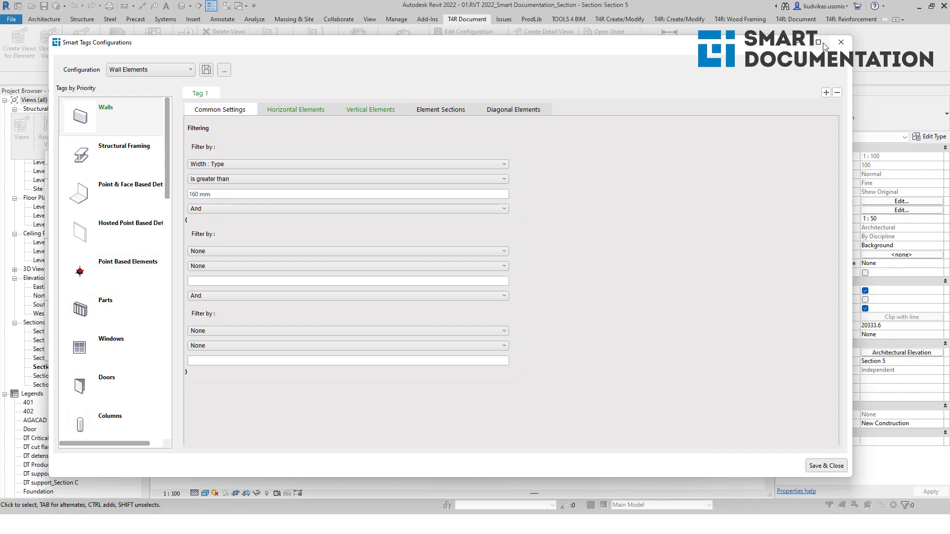
left_click(840, 44)
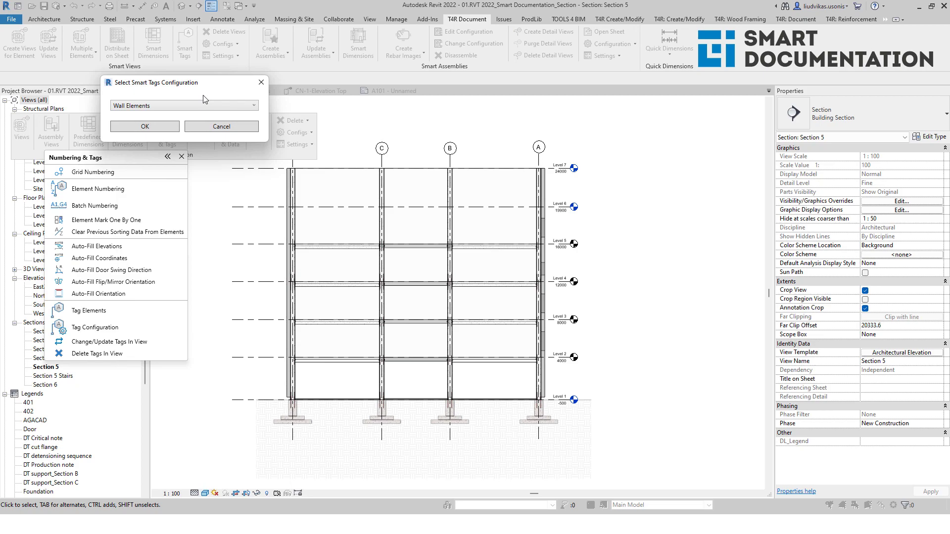
Tag the elements in Section 5 using the Struct Connections configuration.
left_click(206, 105)
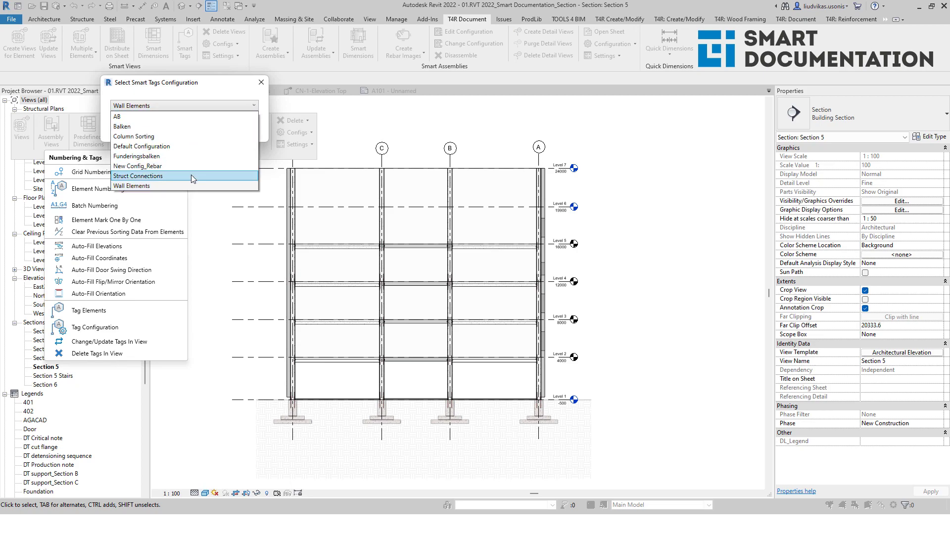
left_click(191, 176)
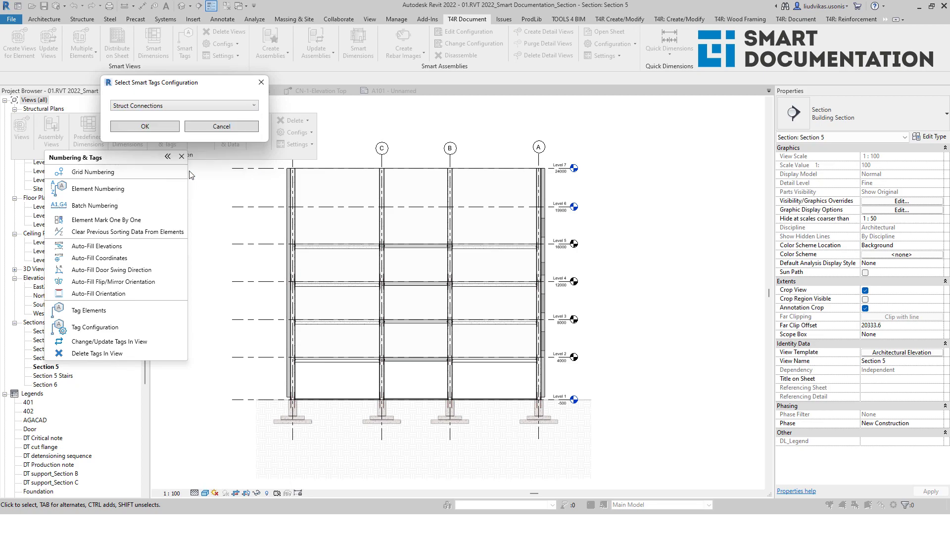
left_click(160, 128)
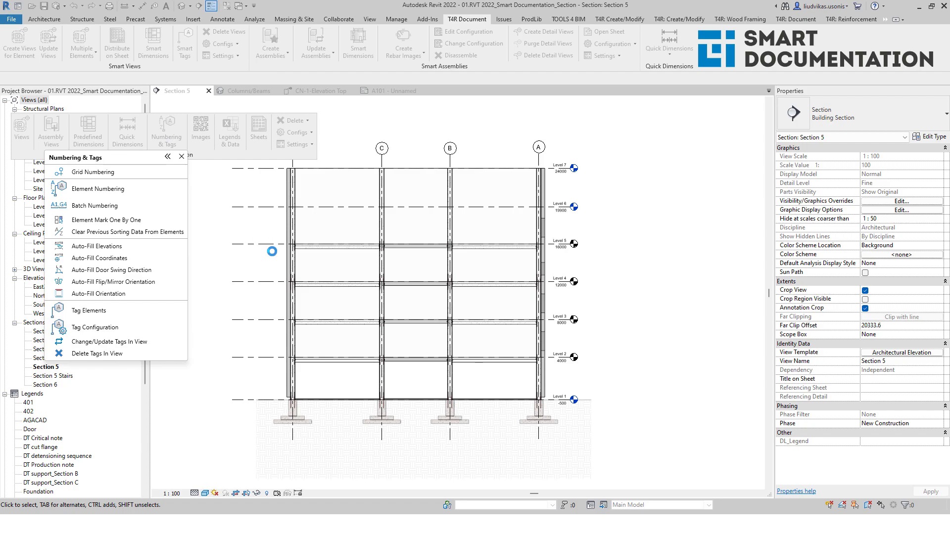
Examine the beam, wall opening and structural connection tags across the levels of Section 5.
scroll(605, 291, "up", 5)
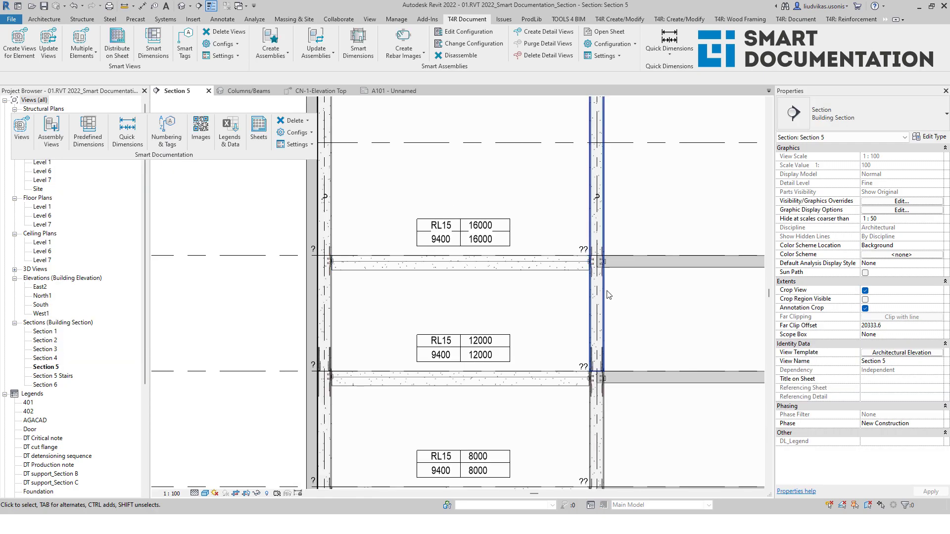
scroll(663, 277, "up", 2)
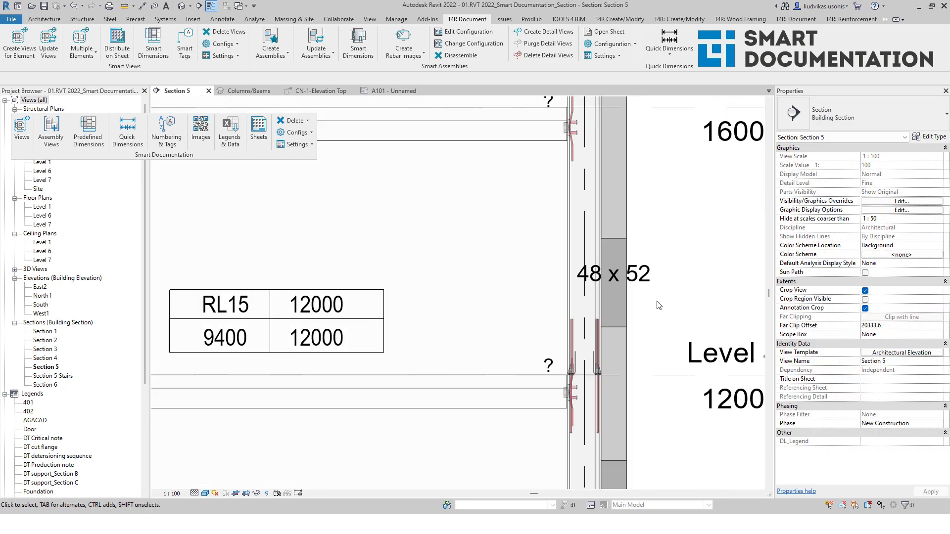
scroll(564, 327, "up", 3)
scroll(572, 329, "down", 1)
scroll(572, 329, "down", 3)
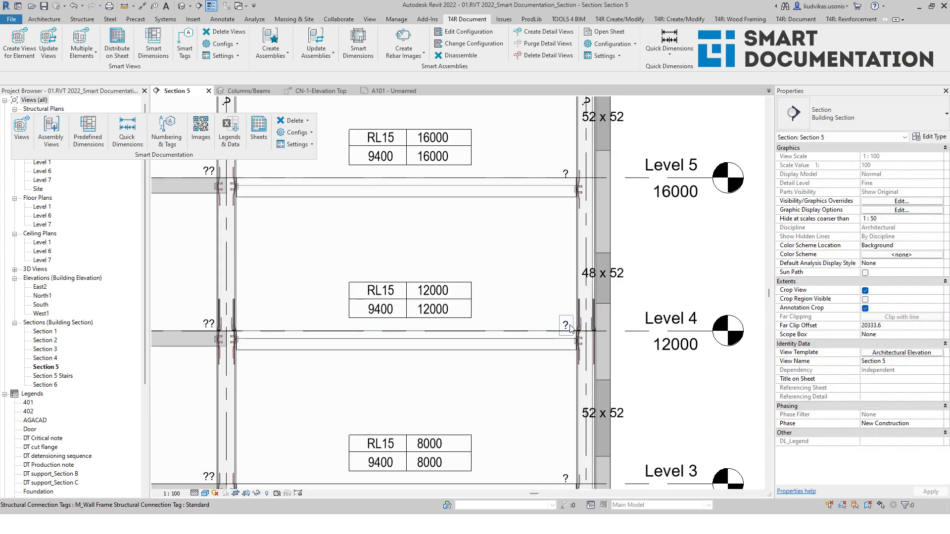
scroll(576, 341, "up", 2)
scroll(578, 345, "up", 1)
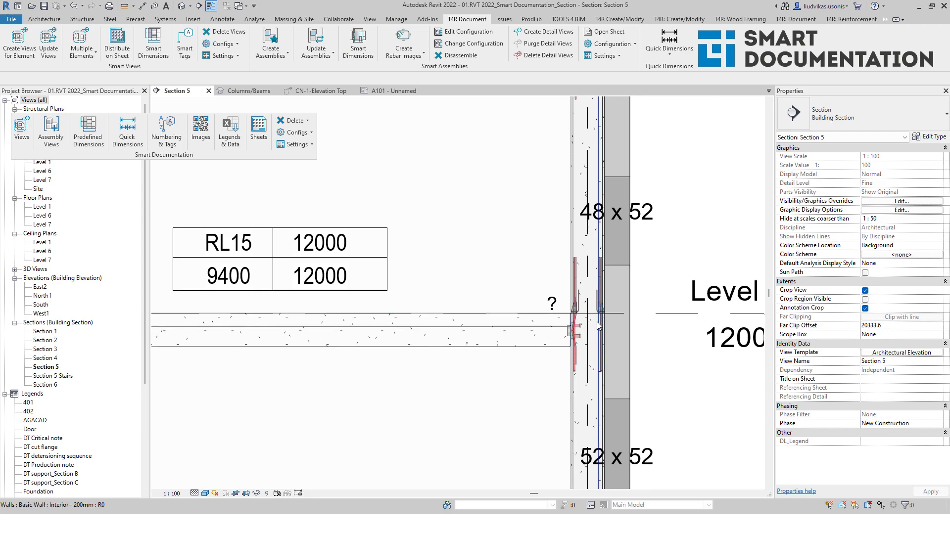
scroll(584, 338, "down", 4)
middle_click_drag(440, 300, 379, 256)
scroll(455, 253, "down", 5)
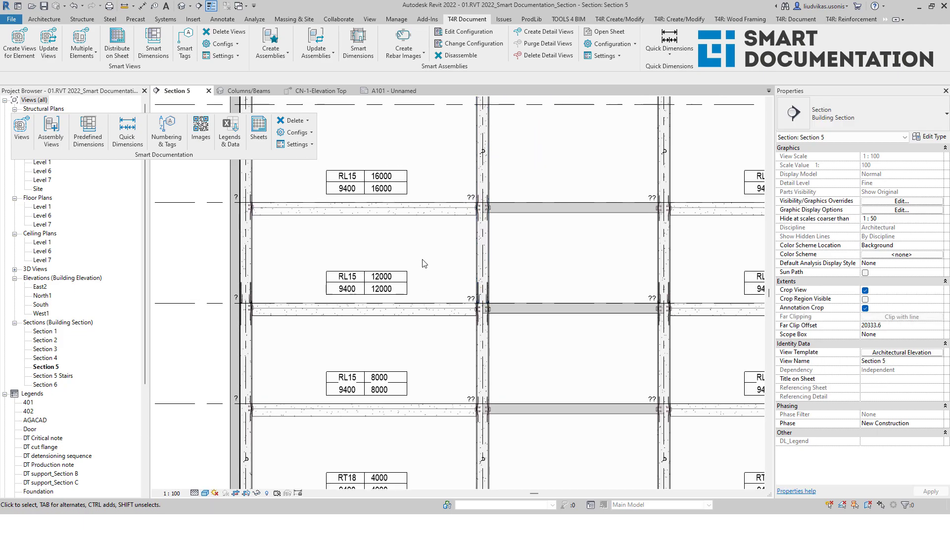
middle_click_drag(472, 315, 472, 360)
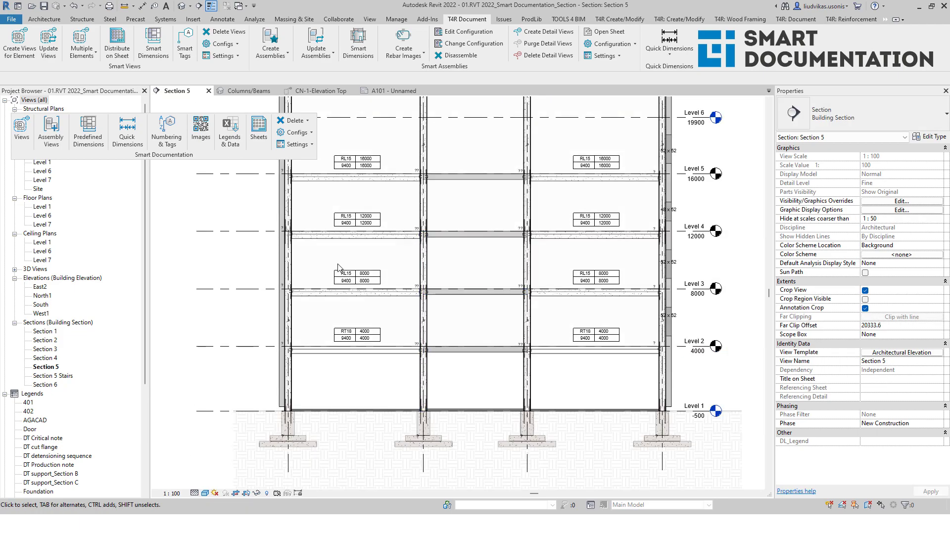
Batch number the structural connections and structural columns with the Section configuration.
left_click(176, 138)
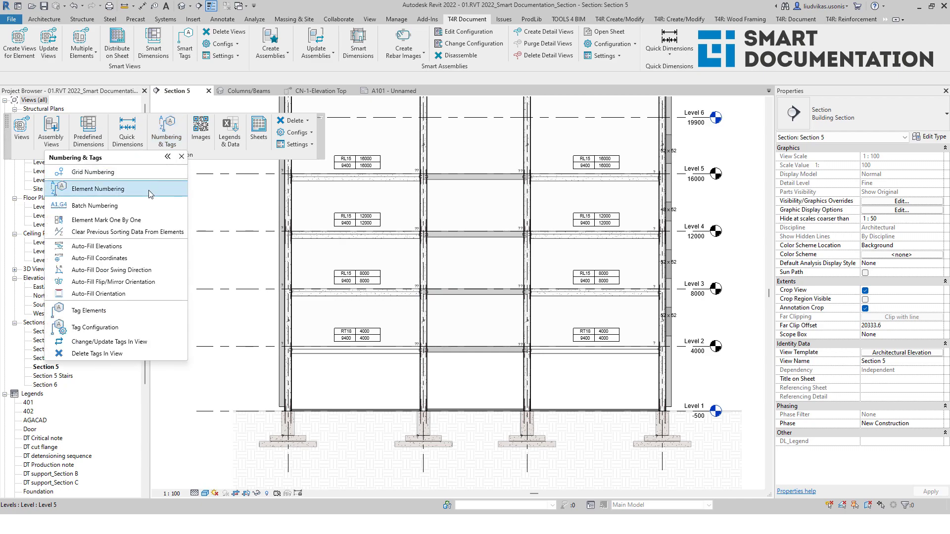
left_click(147, 207)
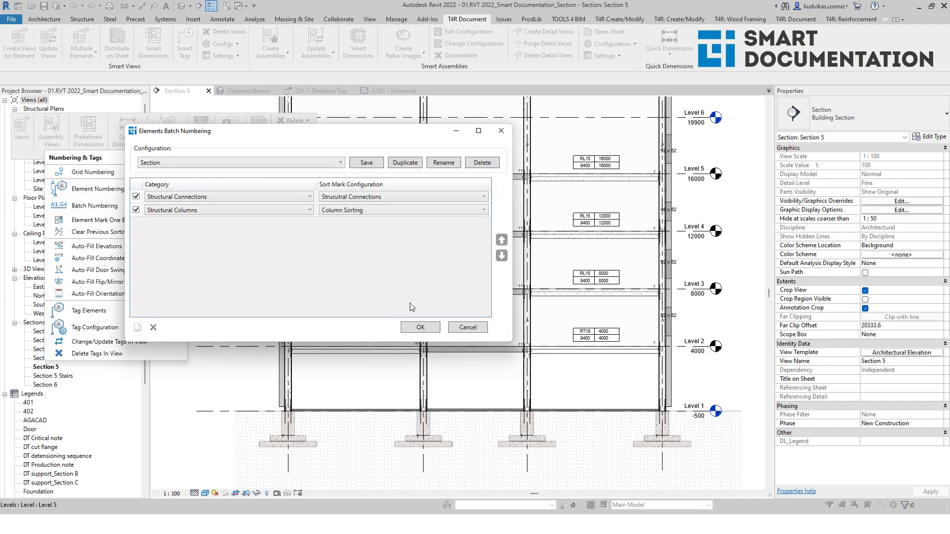
left_click(420, 328)
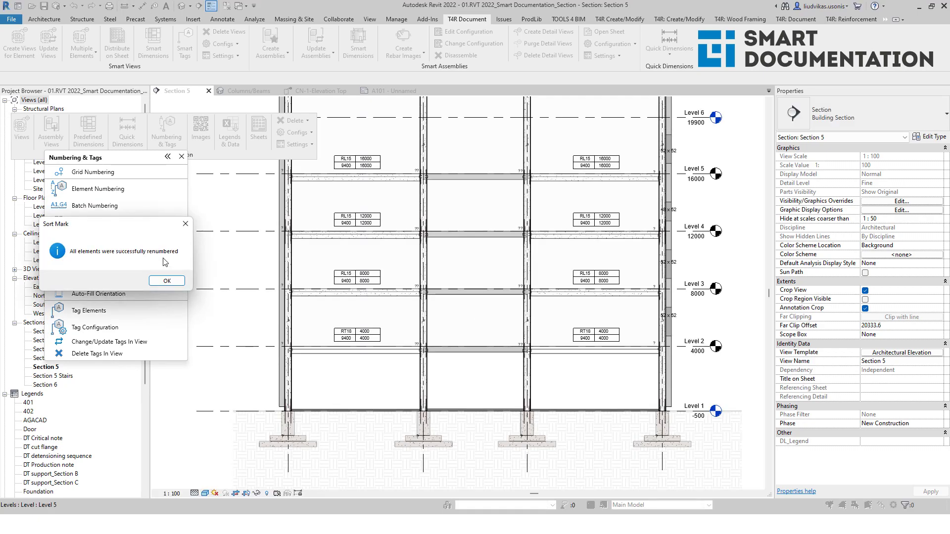
left_click(167, 281)
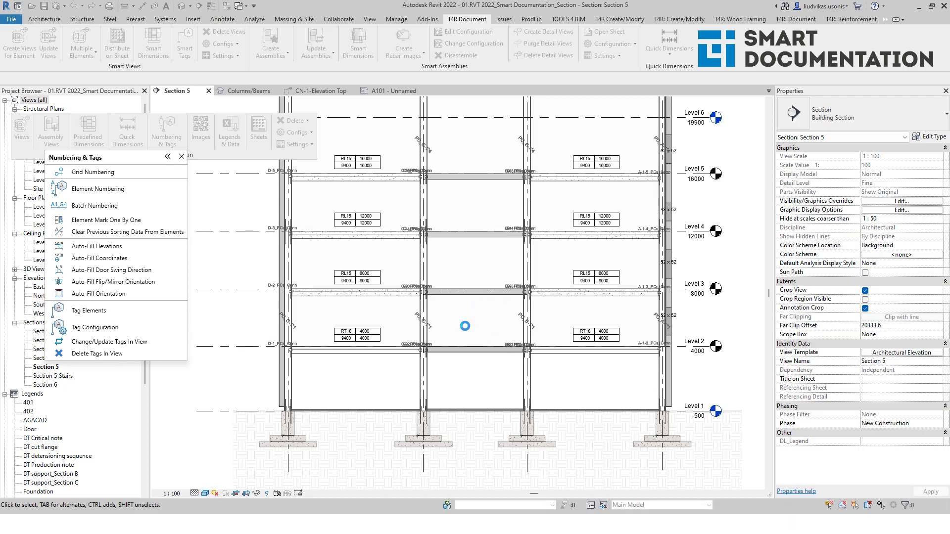
Move one of the two overlapping structural connection tags at Level 2 on grid C upward, clear of the other.
scroll(411, 356, "up", 5)
scroll(417, 323, "up", 3)
scroll(401, 280, "down", 3)
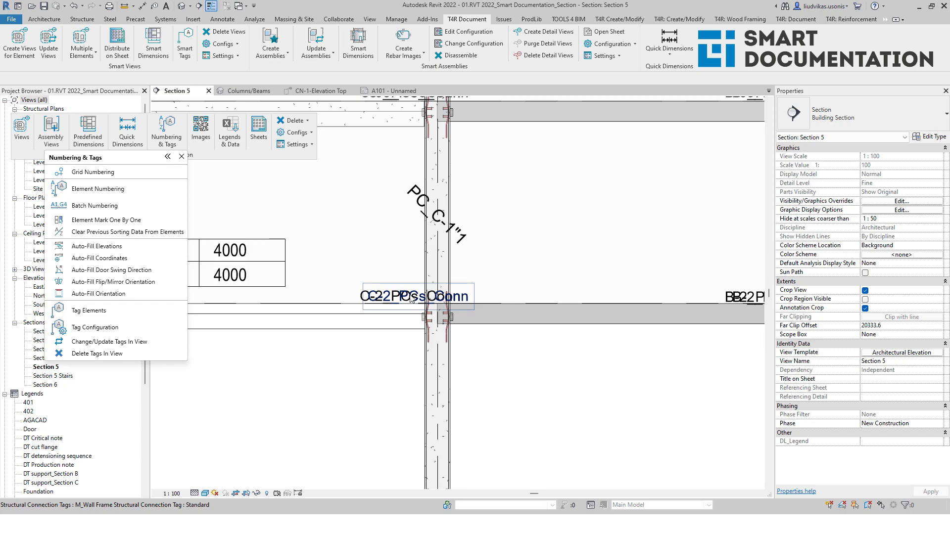
left_click(411, 297)
left_click_drag(407, 286, 407, 251)
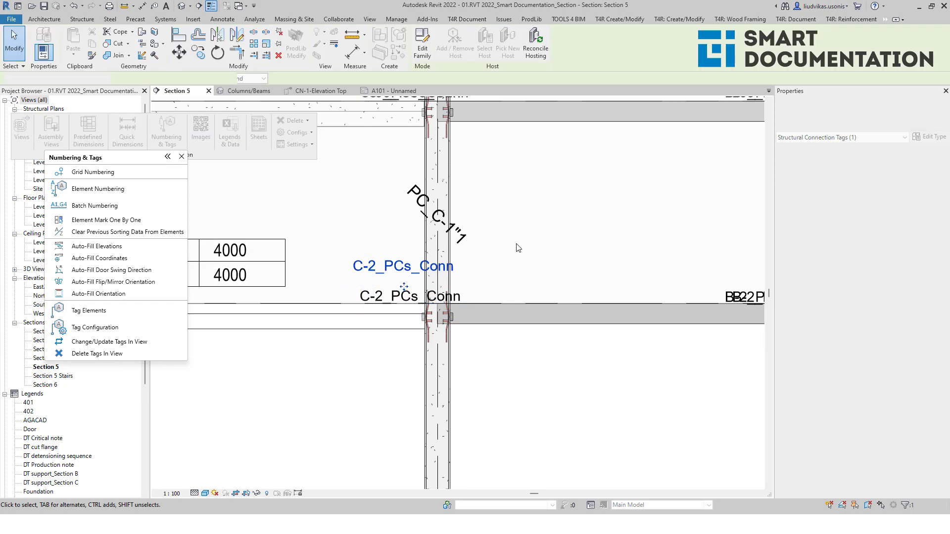
left_click(456, 248)
scroll(523, 287, "down", 2)
scroll(482, 327, "down", 3)
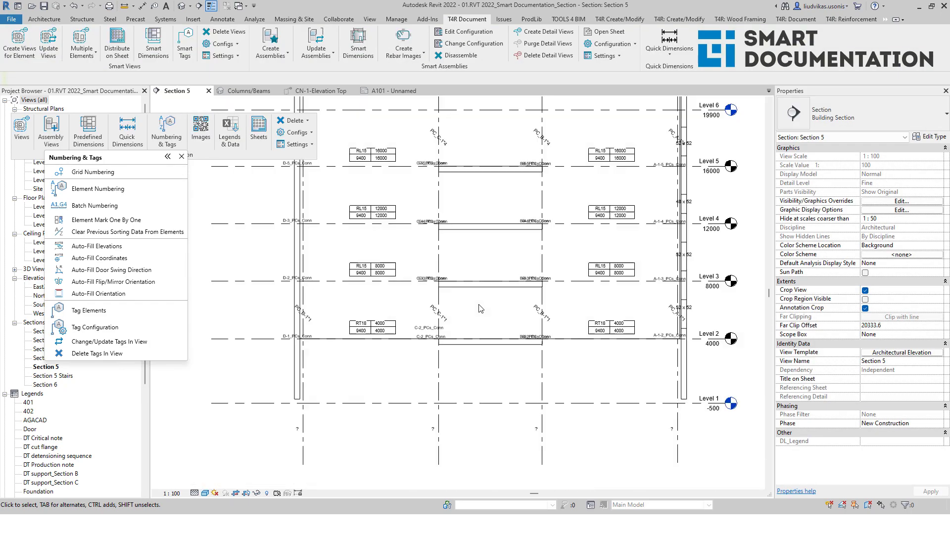
Delete all tags in Section 5 and tag its elements again.
left_click(147, 355)
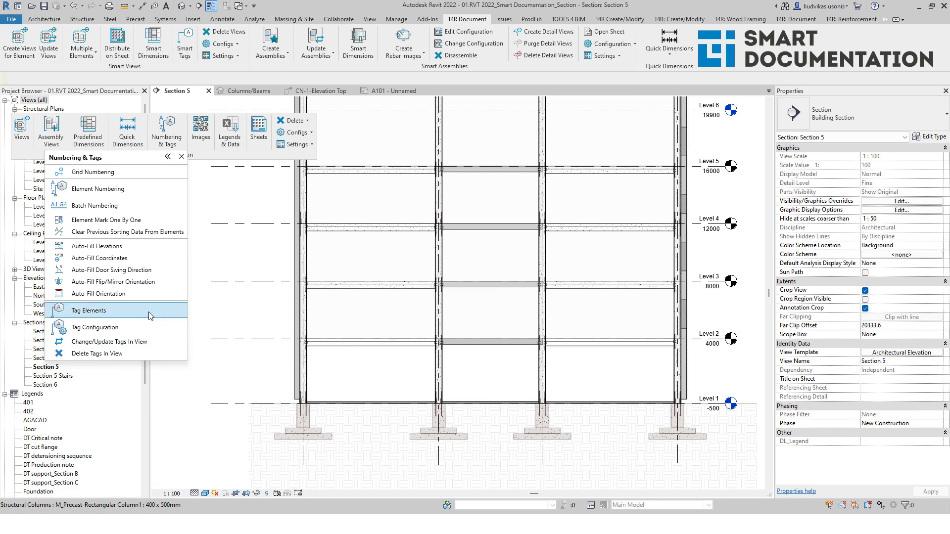
left_click(88, 310)
left_click(145, 127)
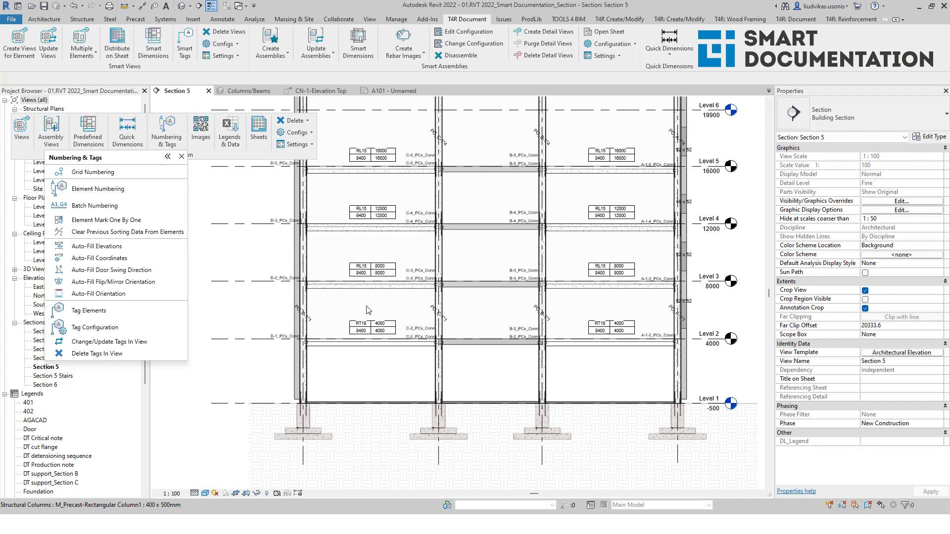
Examine the new column, beam and structural connection tags in Section 5, including the properties of the upper column on grid D.
middle_click_drag(414, 233, 408, 280)
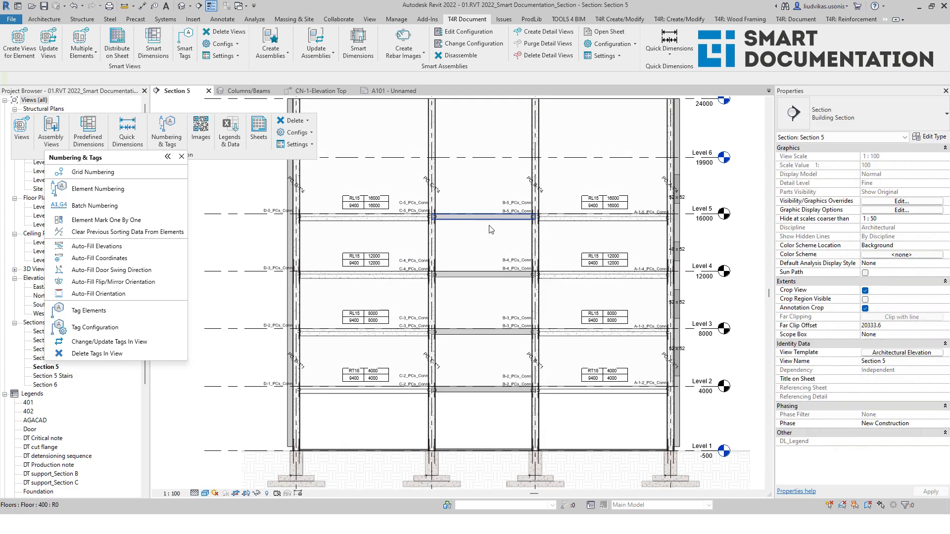
middle_click_drag(347, 188, 396, 231)
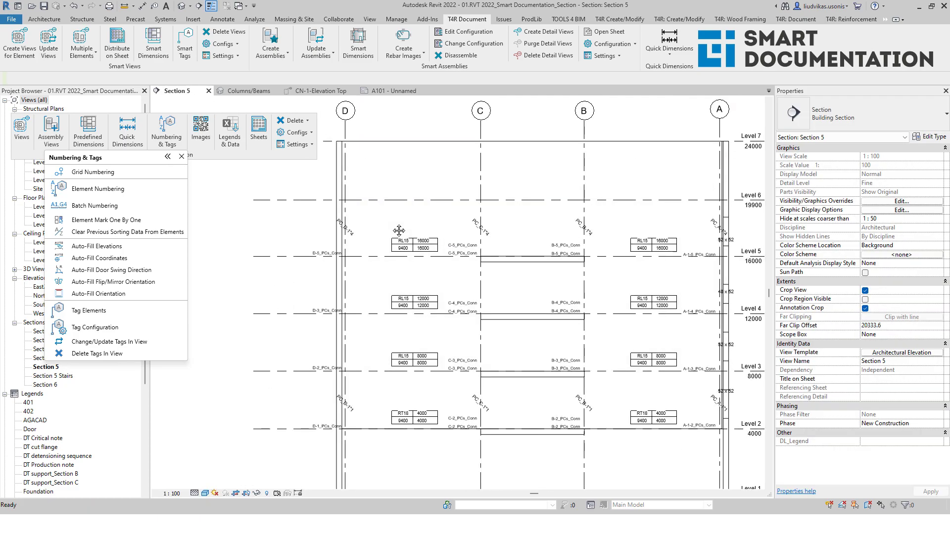
scroll(336, 236, "up", 4)
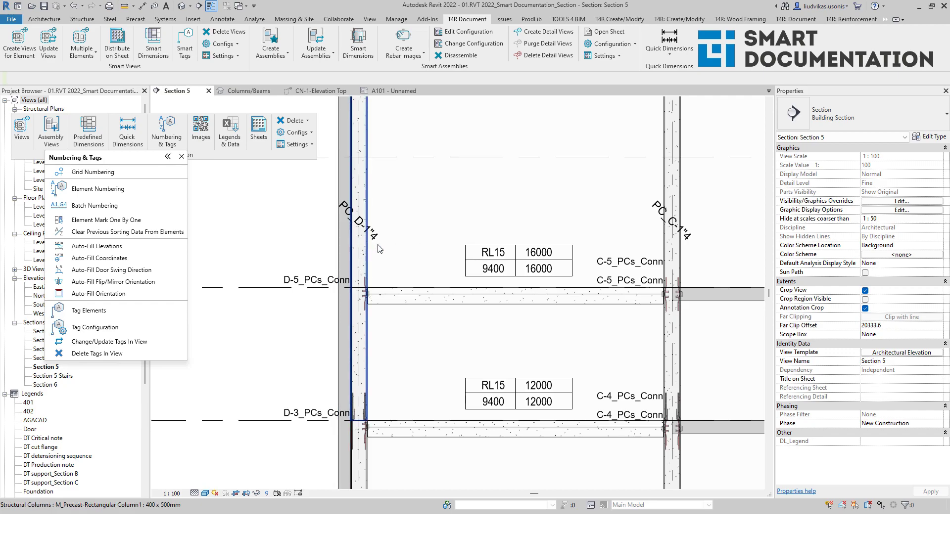
scroll(376, 236, "up", 2)
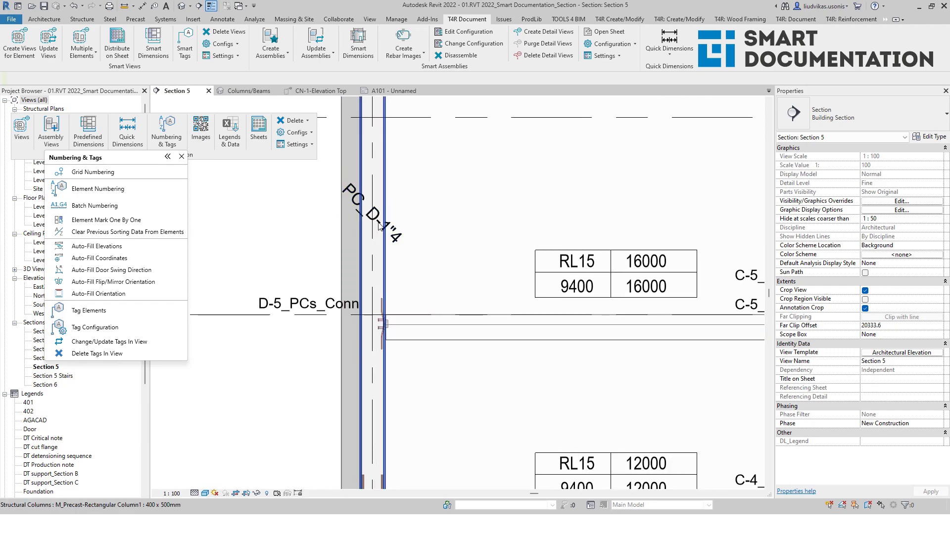
left_click(382, 256)
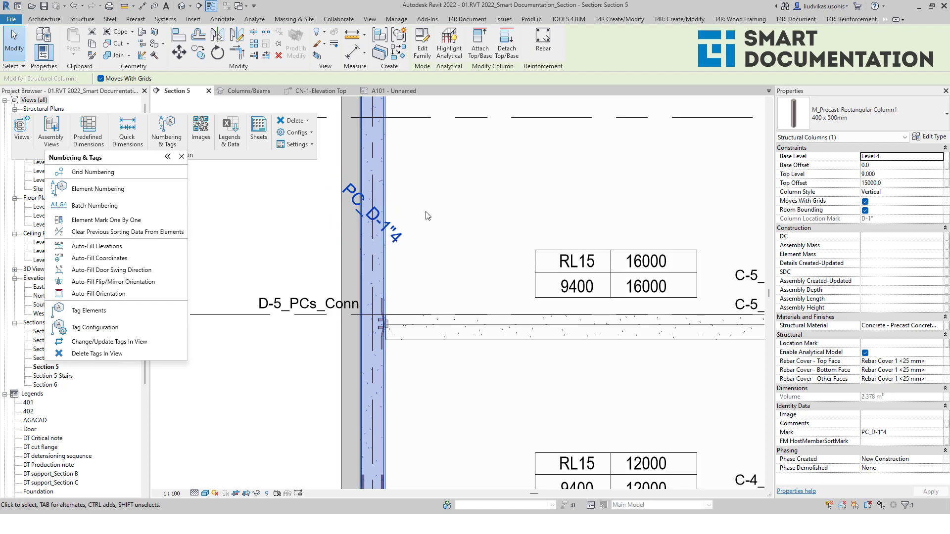
scroll(425, 217, "down", 3)
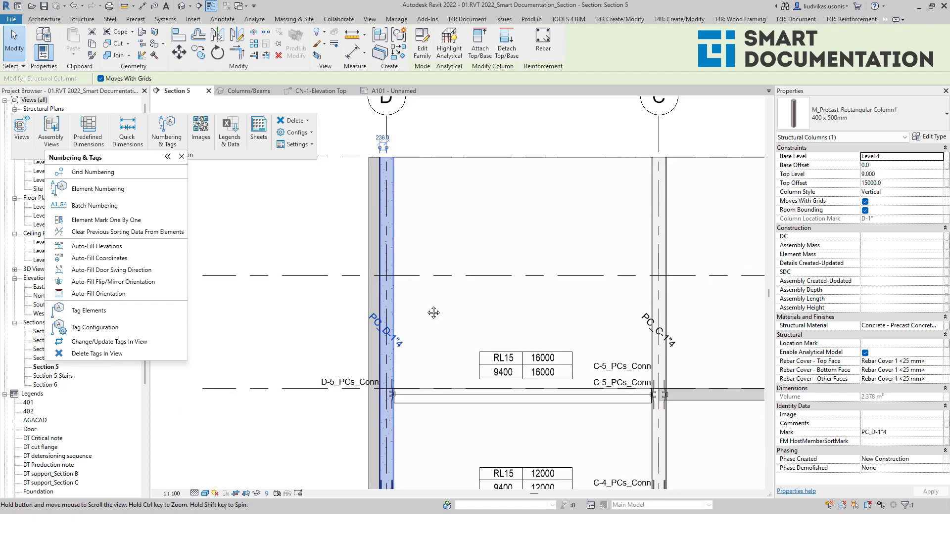
middle_click_drag(444, 356, 450, 267)
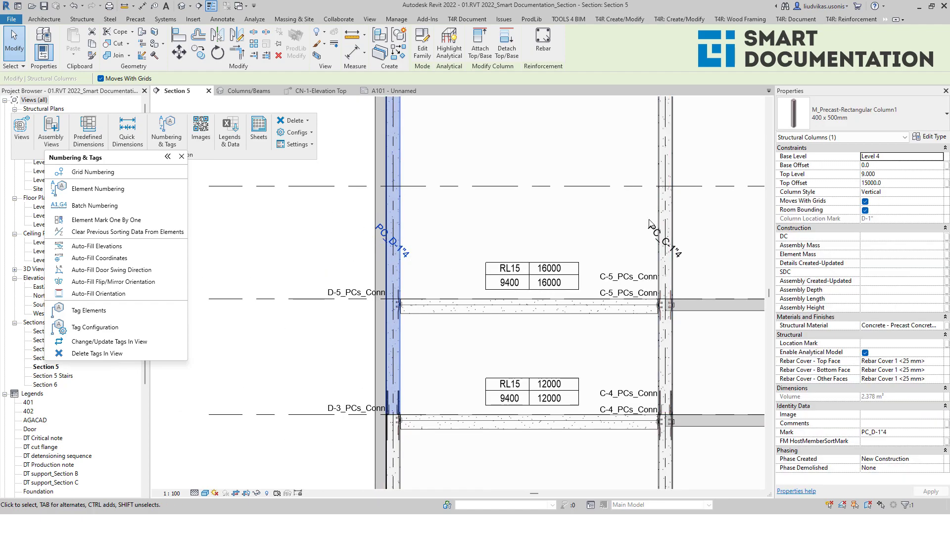
left_click(573, 206)
scroll(446, 247, "down", 5)
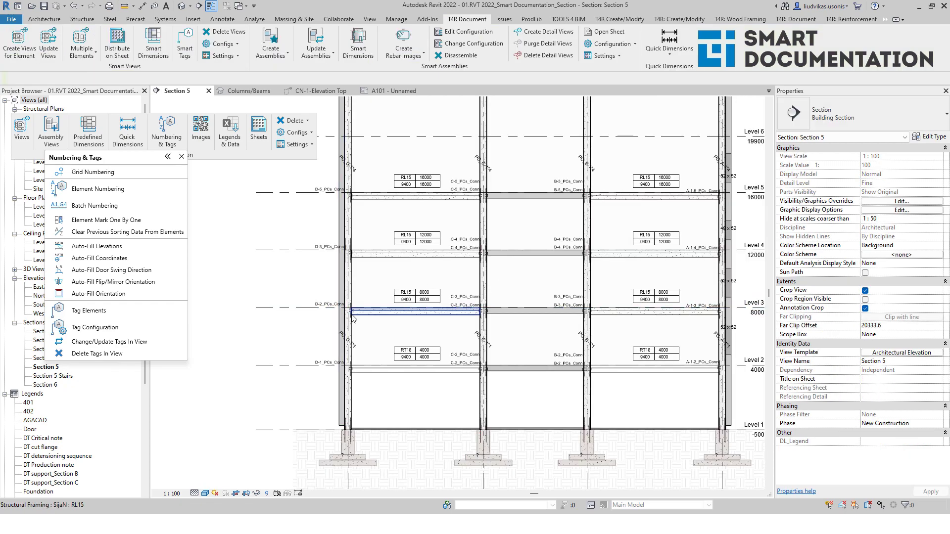
scroll(356, 297, "up", 4)
scroll(377, 314, "up", 2)
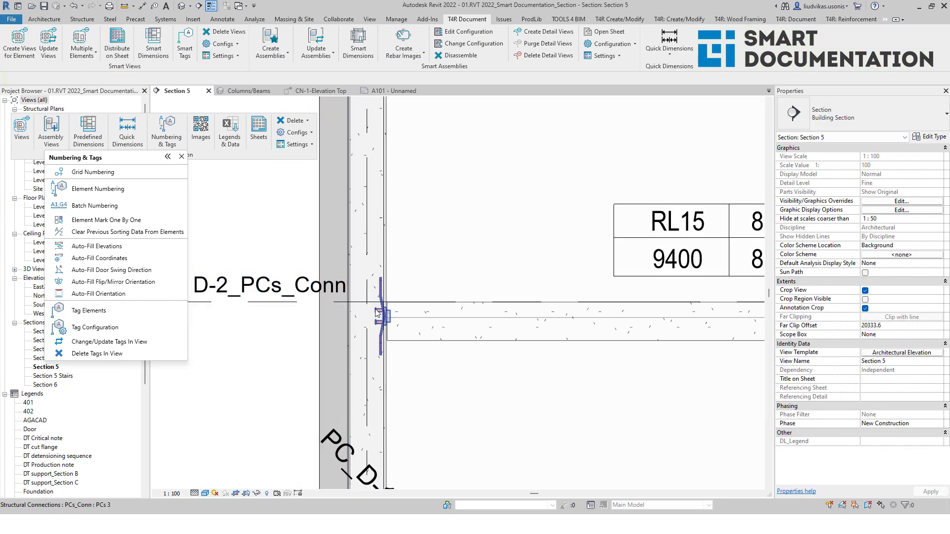
scroll(377, 313, "down", 4)
scroll(539, 303, "down", 1)
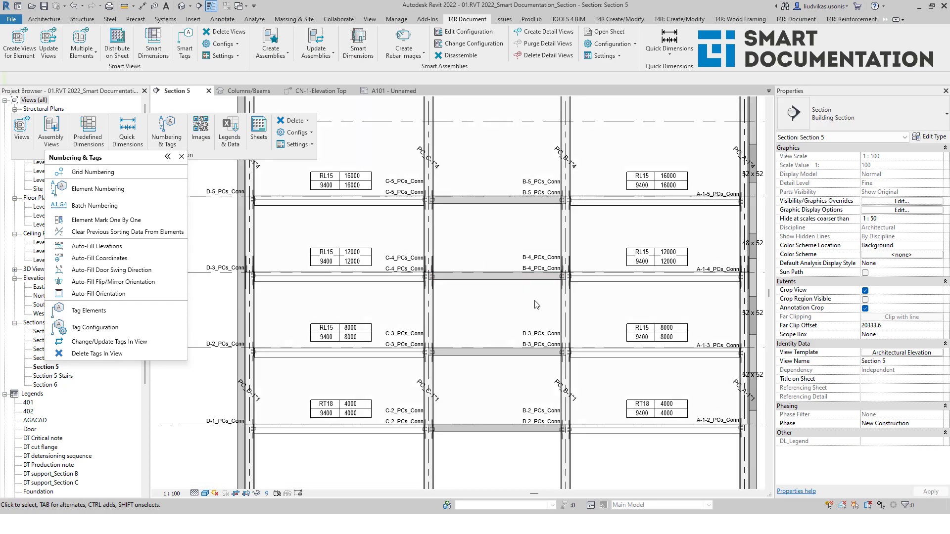
middle_click_drag(500, 265, 524, 255)
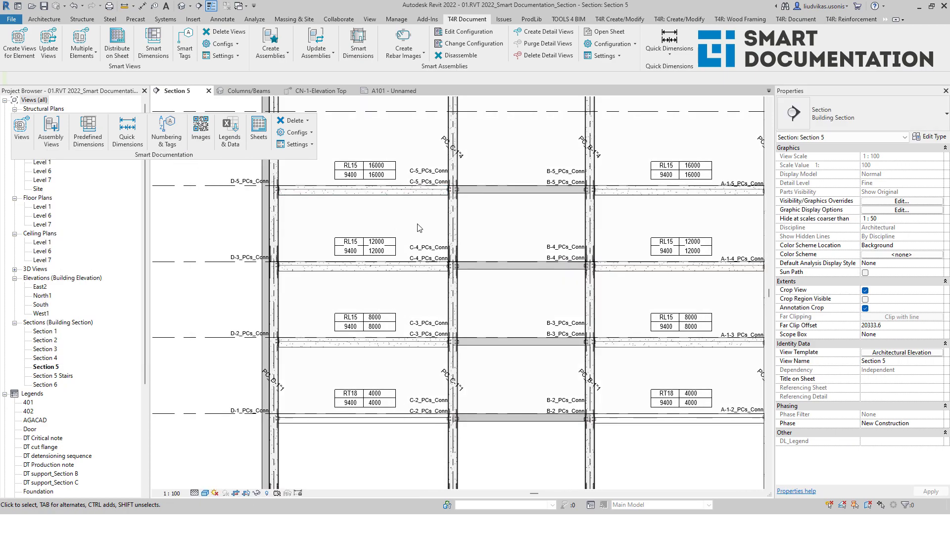
Open the Auto-Fill coordinates (Column plan) structural plan and inspect the paired column tags where grid C meets the last numbered grid.
left_click(321, 120)
double_click(109, 154)
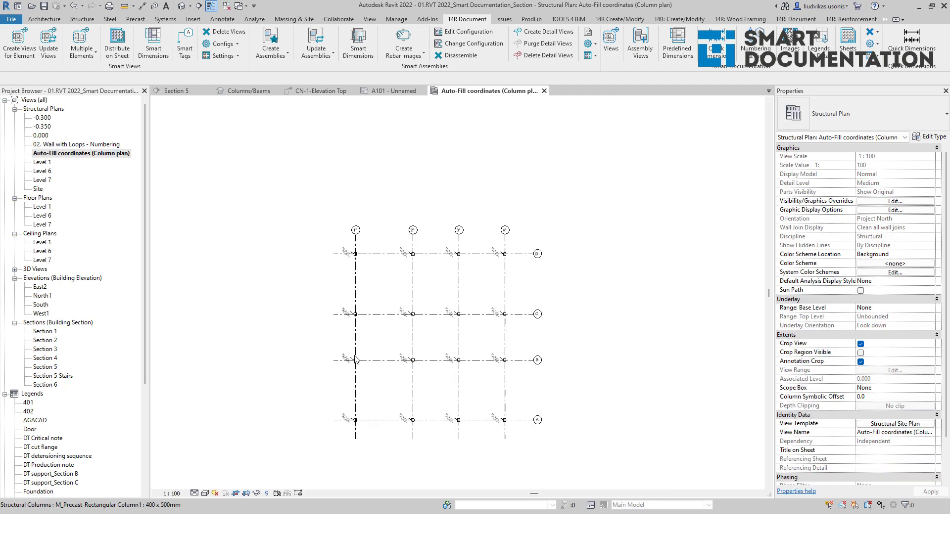
scroll(554, 247, "up", 4)
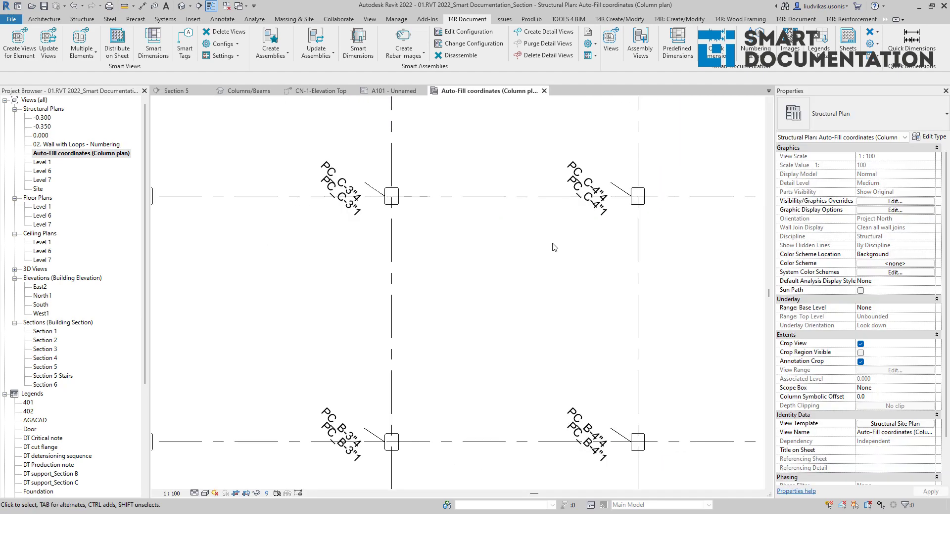
scroll(558, 249, "down", 1)
scroll(598, 242, "up", 1)
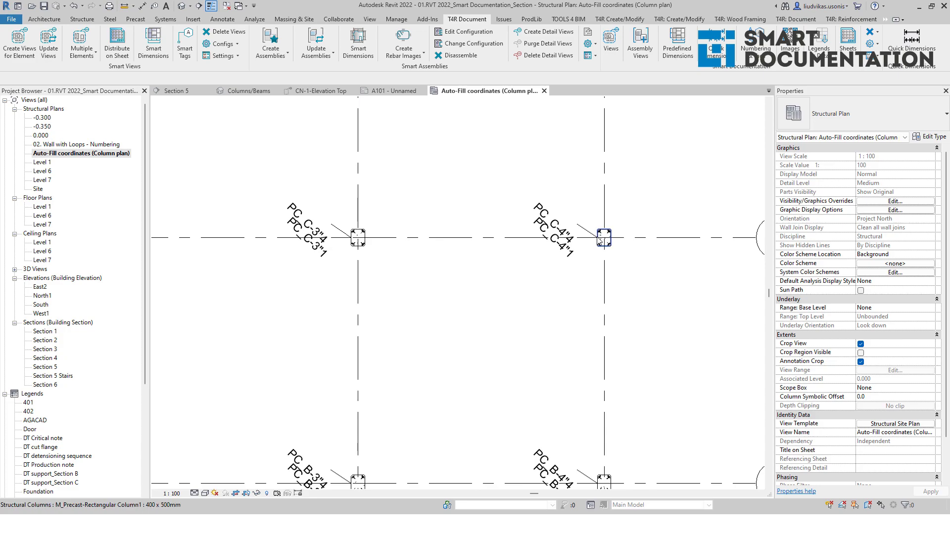
scroll(600, 239, "up", 2)
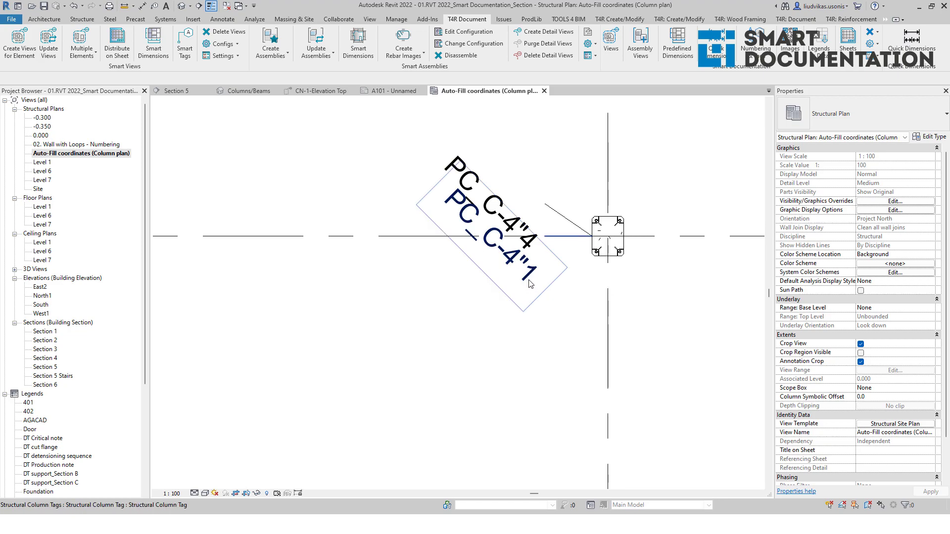
scroll(545, 253, "down", 6)
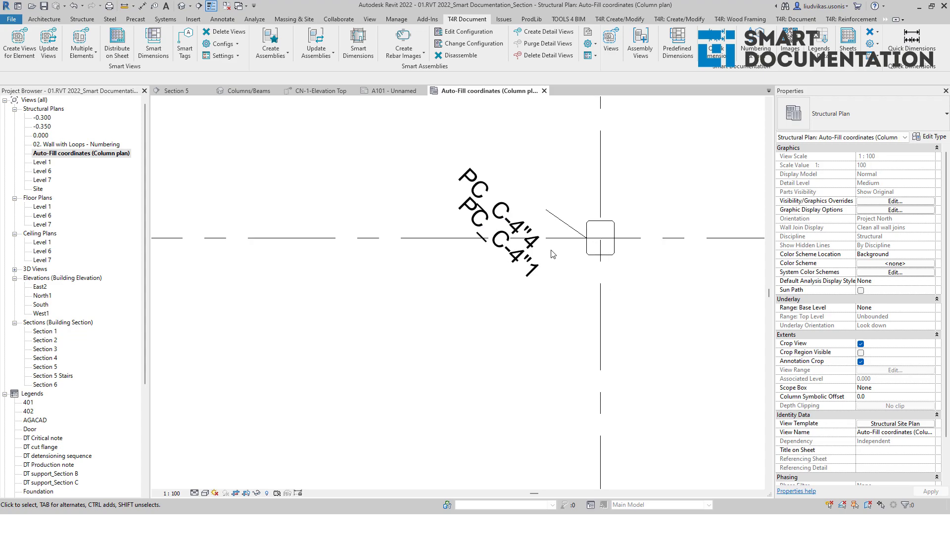
Examine the column tags along grids A to D of the column plan.
scroll(468, 262, "down", 2)
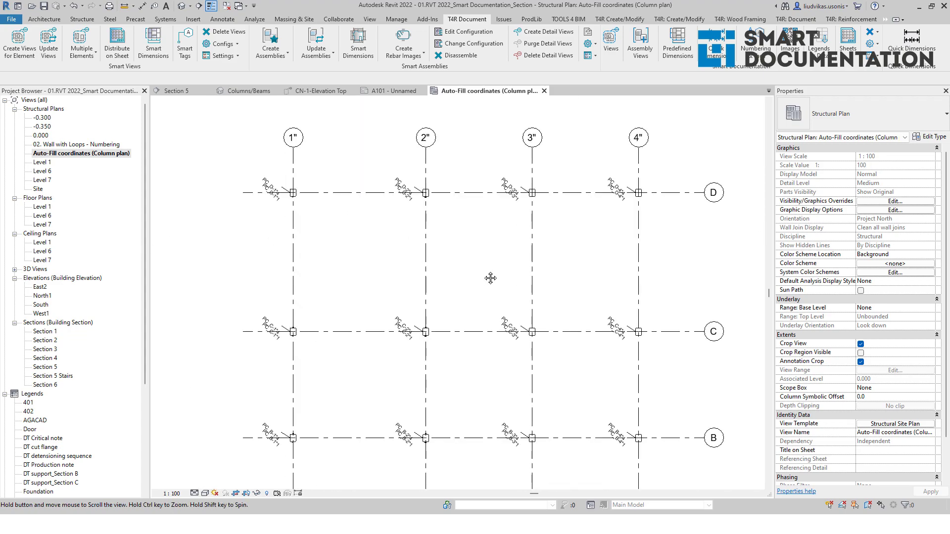
scroll(415, 151, "up", 3)
scroll(426, 171, "up", 2)
scroll(430, 170, "down", 2)
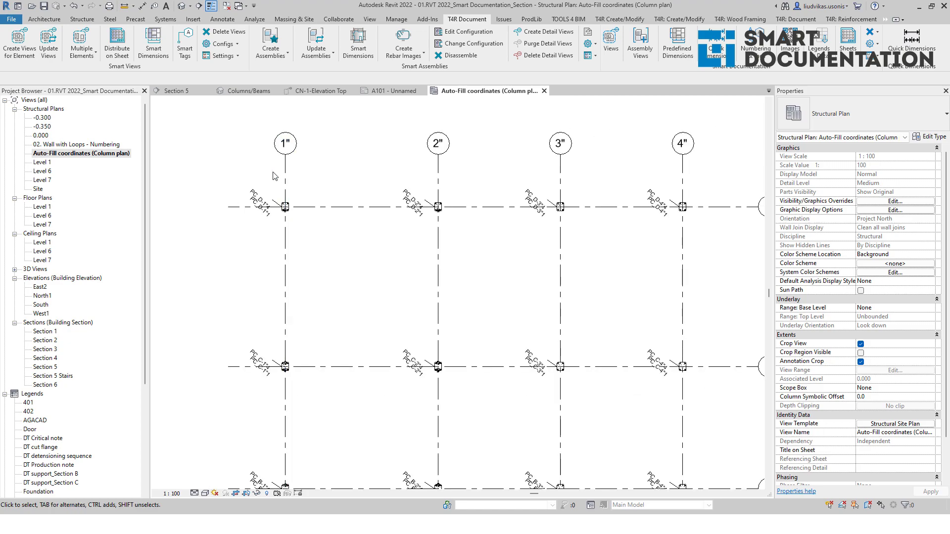
scroll(587, 203, "up", 2)
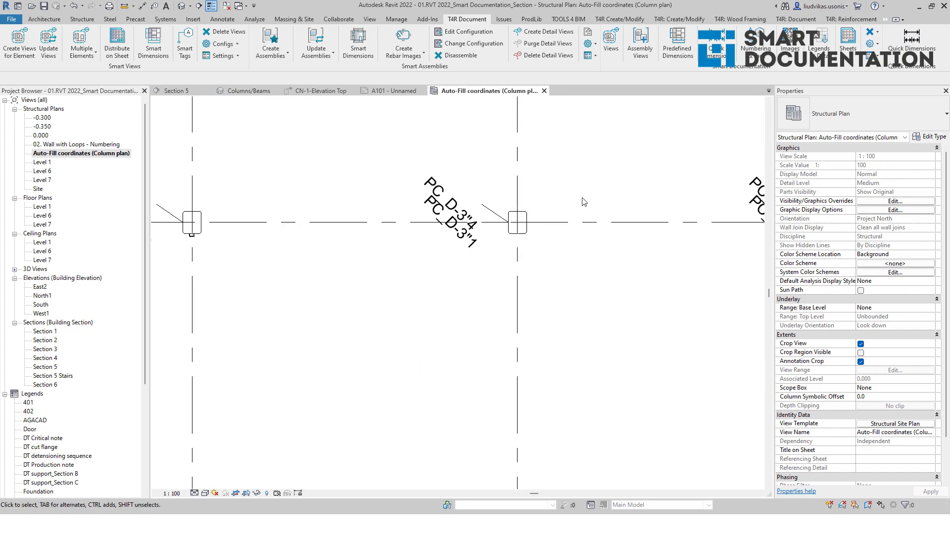
scroll(608, 310, "down", 2)
middle_click_drag(608, 309, 520, 169)
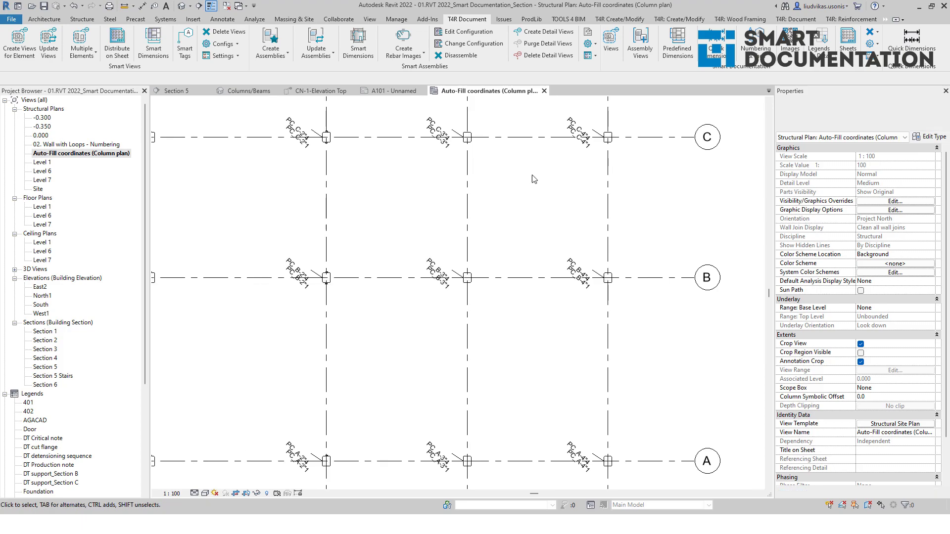
Look through the element categories in the Column Sorting dimension configuration and close it without editing.
left_click_drag(749, 72, 341, 183)
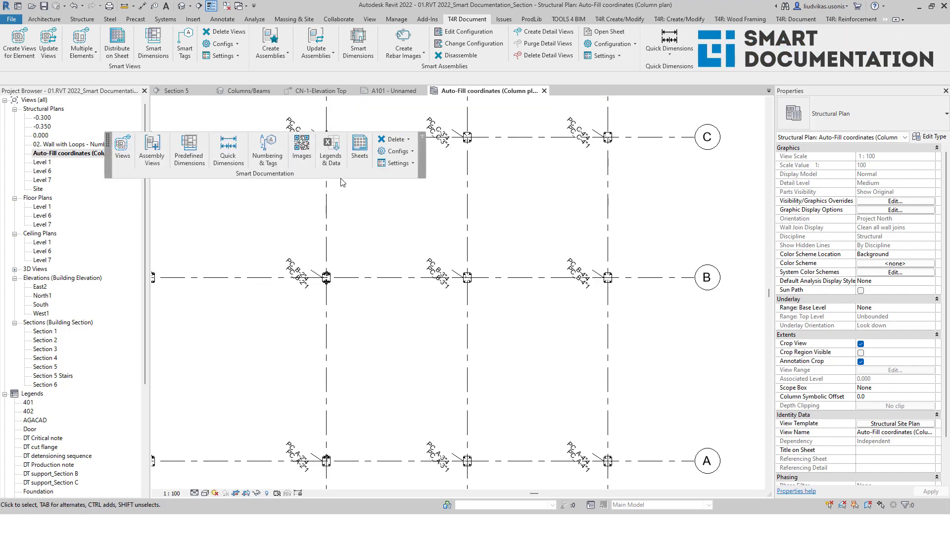
left_click(190, 152)
left_click_drag(138, 155, 118, 203)
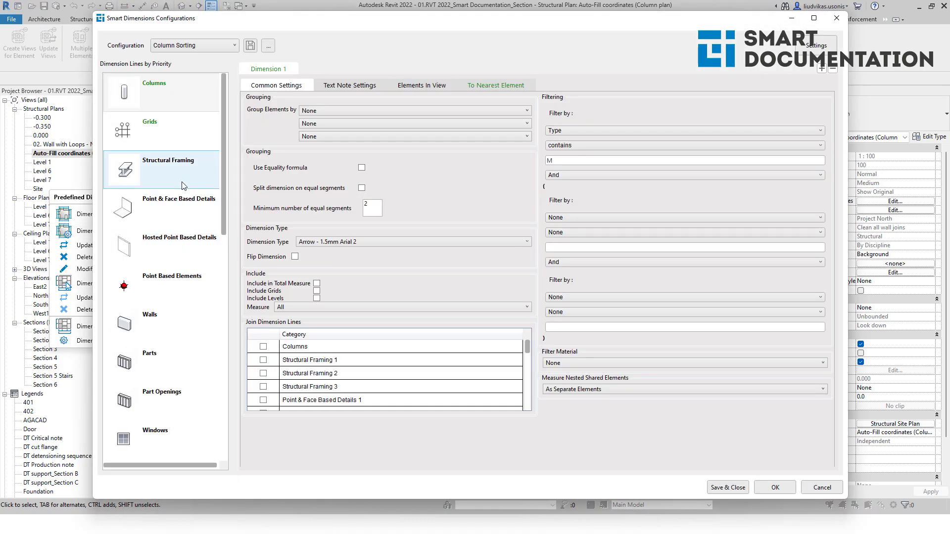
scroll(182, 186, "down", 5)
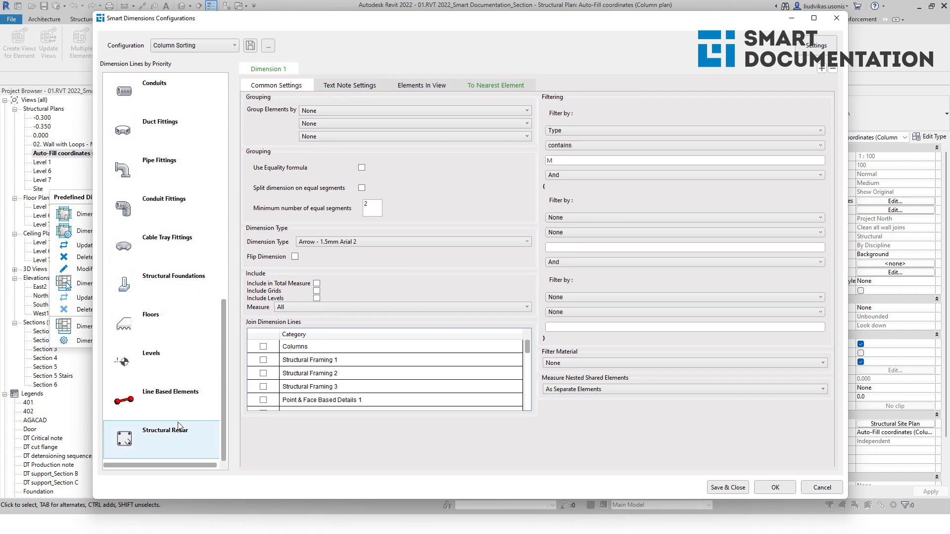
scroll(179, 429, "up", 5)
scroll(182, 320, "up", 3)
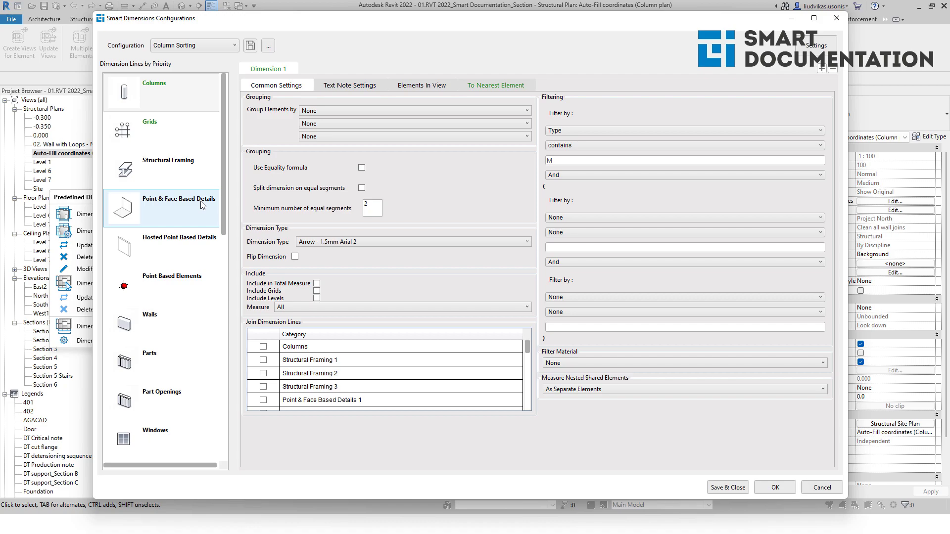
scroll(200, 213, "down", 5)
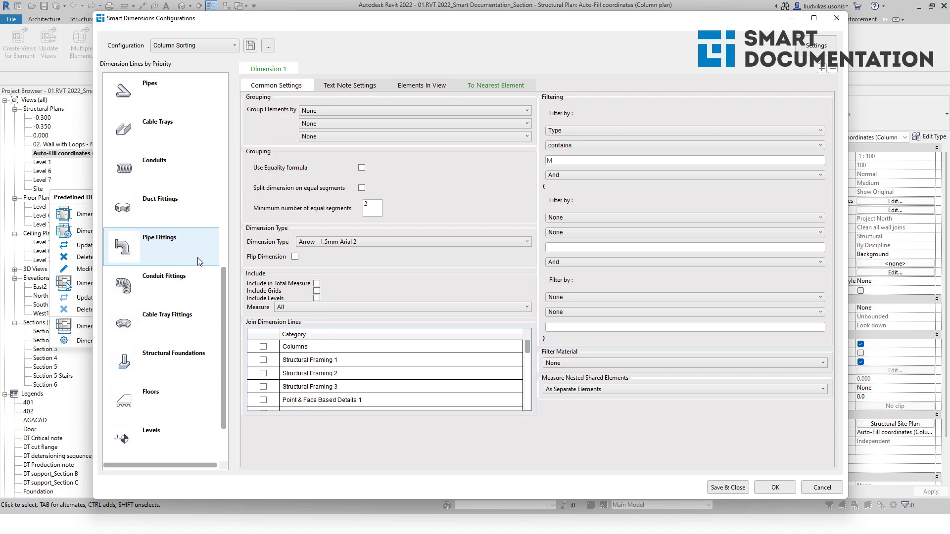
scroll(198, 258, "up", 5)
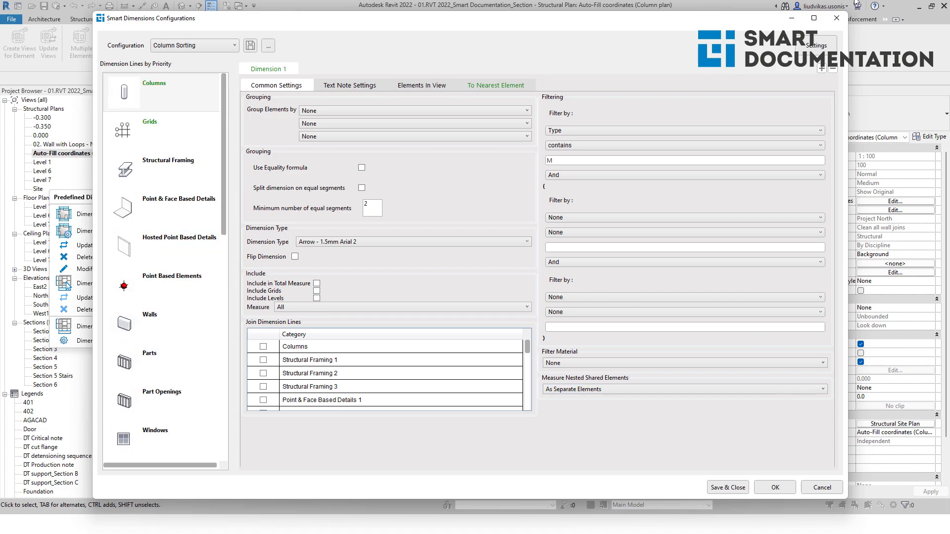
left_click(836, 19)
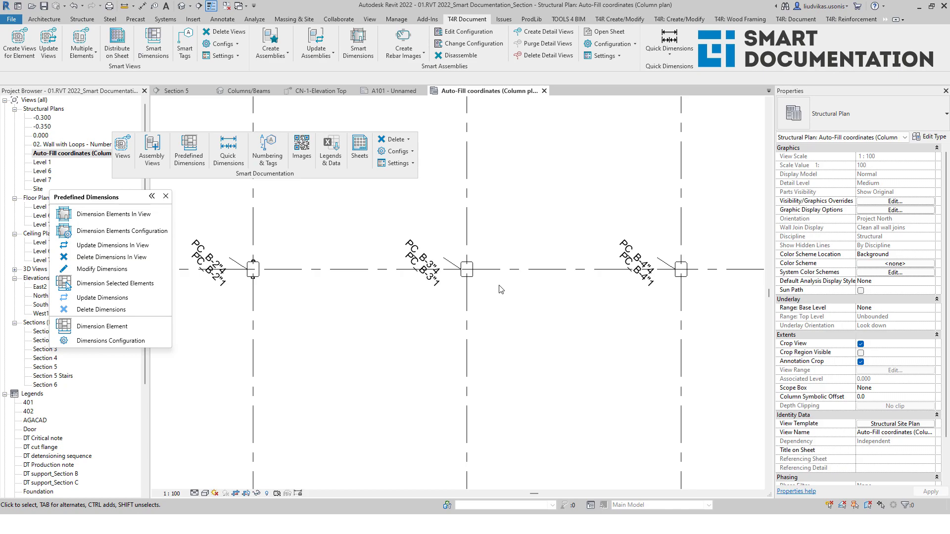
Dimension the elements in the column plan with the Column Sorting configuration and check the resulting column and grid dimensions.
scroll(529, 320, "down", 1)
middle_click_drag(94, 184, 148, 217)
left_click(147, 215)
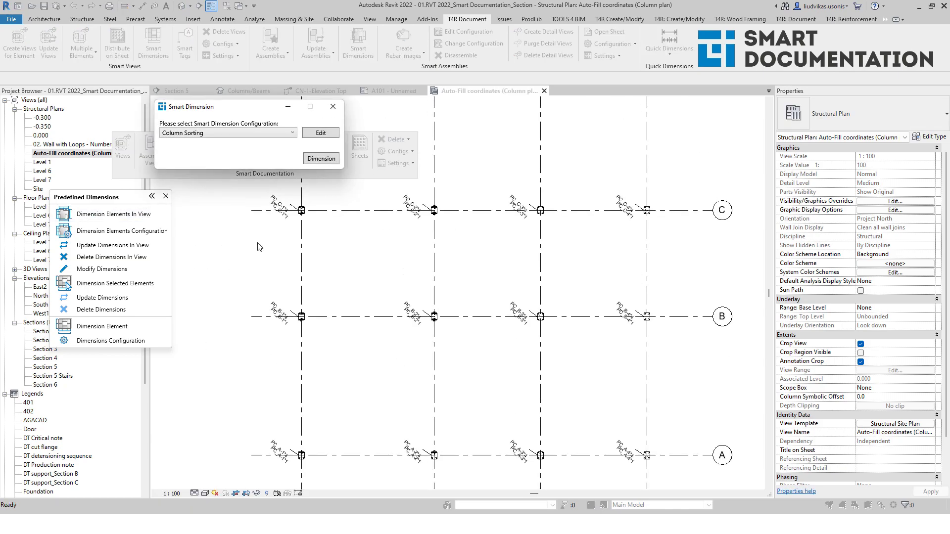
left_click(261, 135)
left_click(258, 140)
left_click(321, 158)
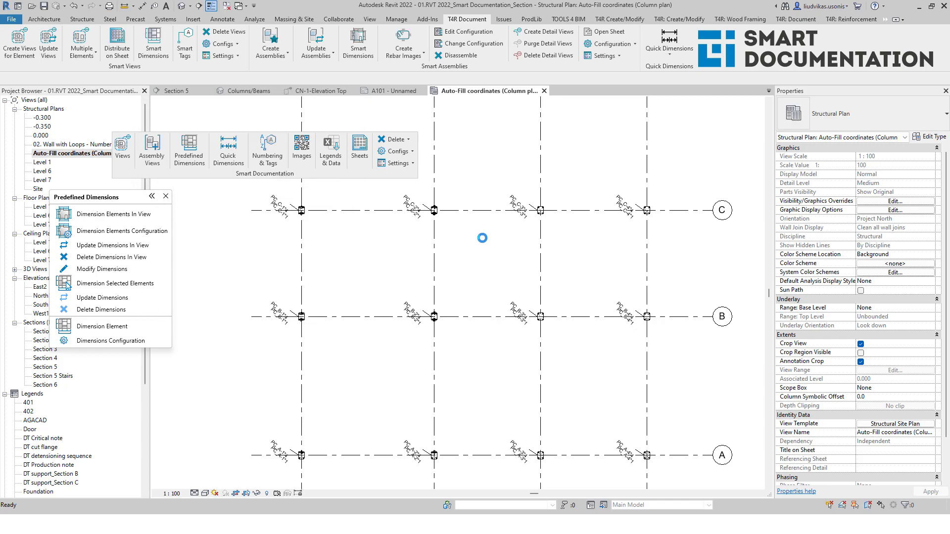
scroll(545, 324, "up", 5)
scroll(548, 315, "down", 2)
scroll(610, 305, "down", 3)
middle_click_drag(609, 304, 424, 311)
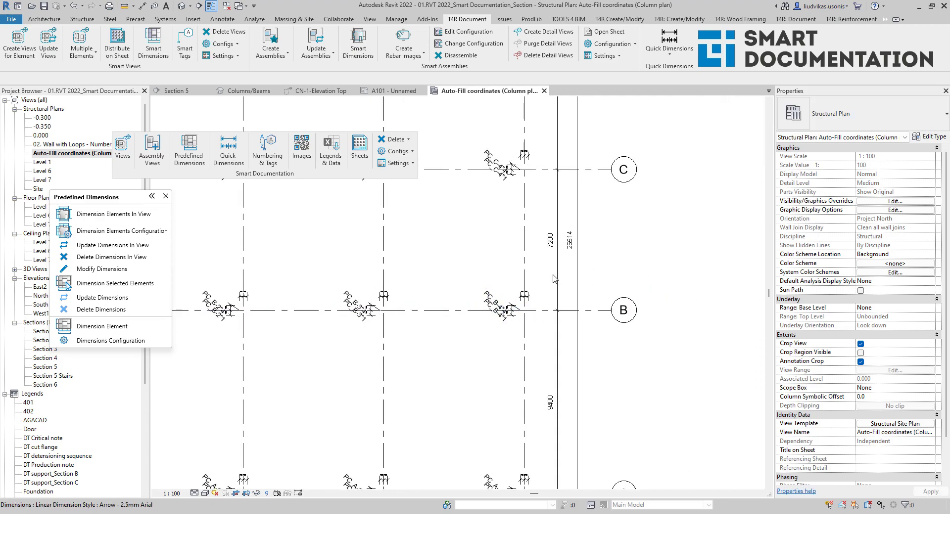
Examine the column and grid dimensions across grids A to D in the column plan, up close and overall.
scroll(583, 263, "down", 4)
middle_click_drag(584, 274, 606, 423)
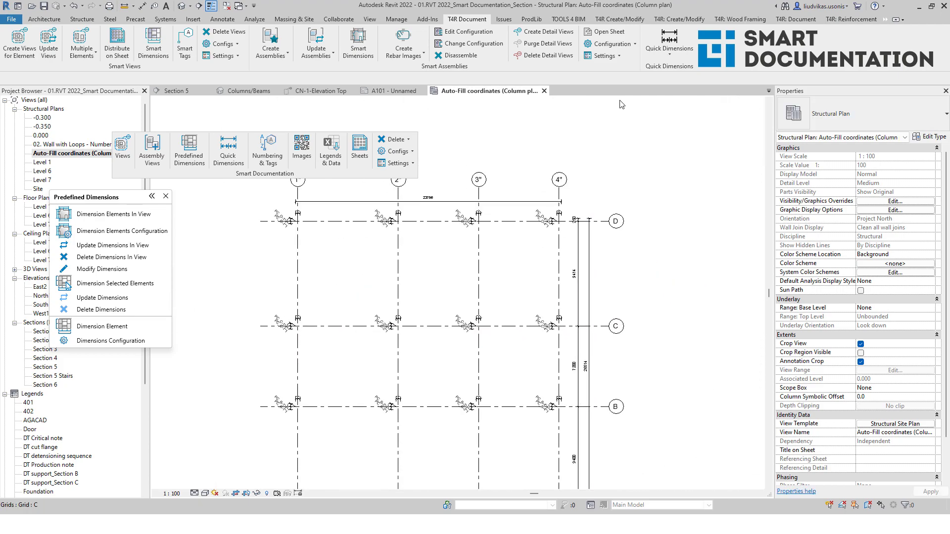
middle_click_drag(421, 465, 552, 220)
scroll(544, 317, "up", 5)
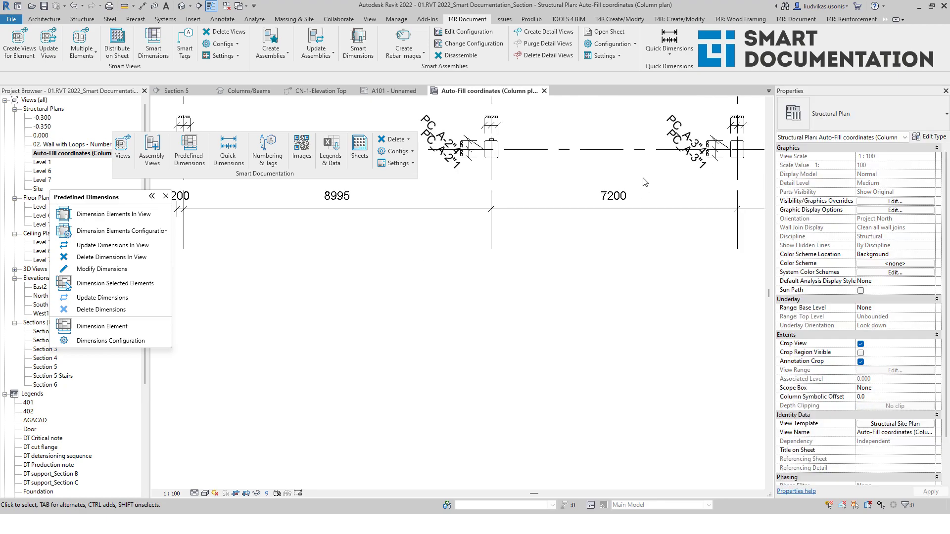
scroll(520, 312, "down", 3)
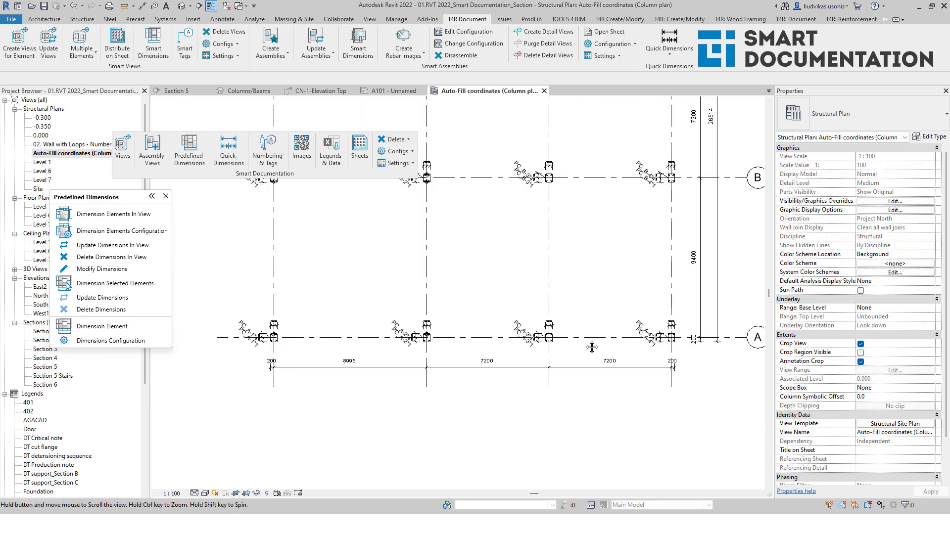
scroll(592, 297, "down", 2)
middle_click_drag(604, 333, 634, 443)
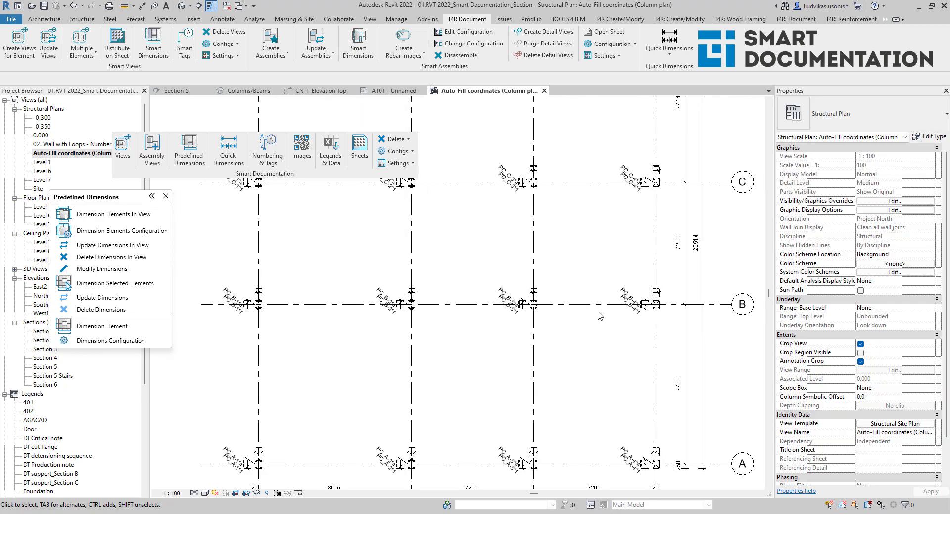
middle_click_drag(524, 246, 553, 292)
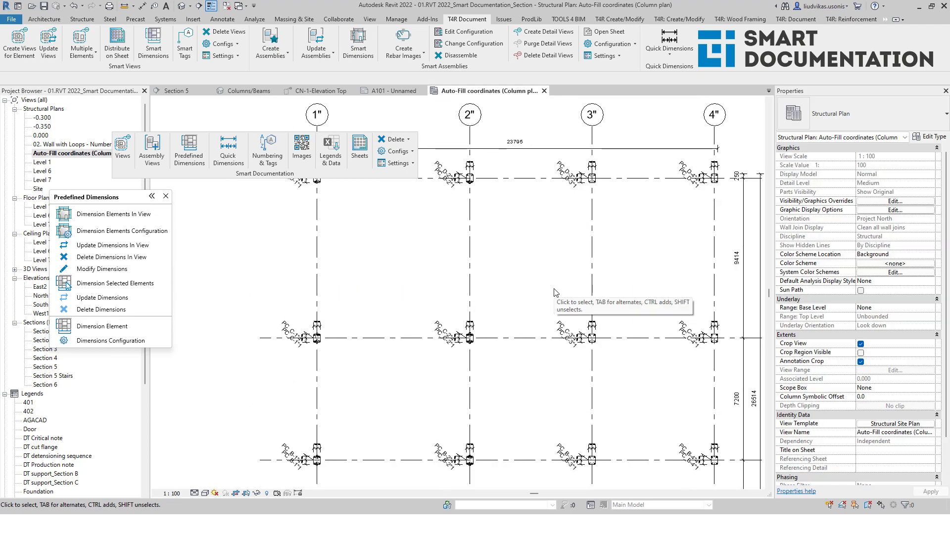
middle_click_drag(544, 269, 522, 248)
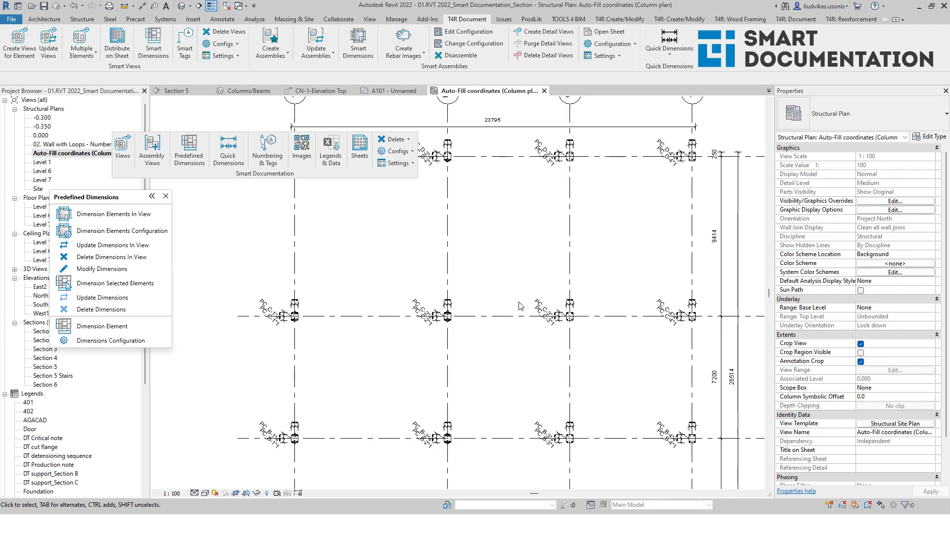
scroll(601, 331, "up", 7)
scroll(546, 304, "down", 6)
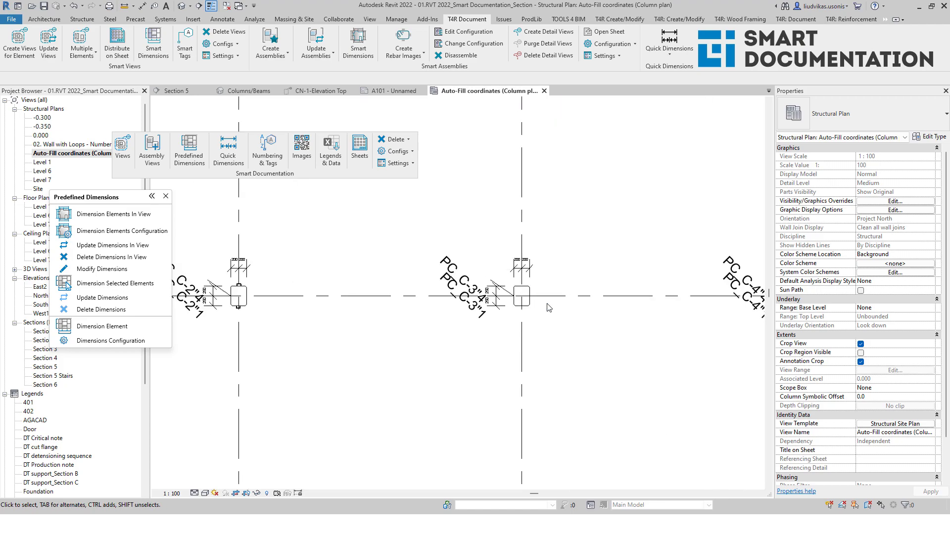
middle_click_drag(472, 377, 463, 308)
Close the column plan and the Predefined Dimensions tools, and return to the Section 5 view.
left_click(545, 91)
key("ctrl+Tab")
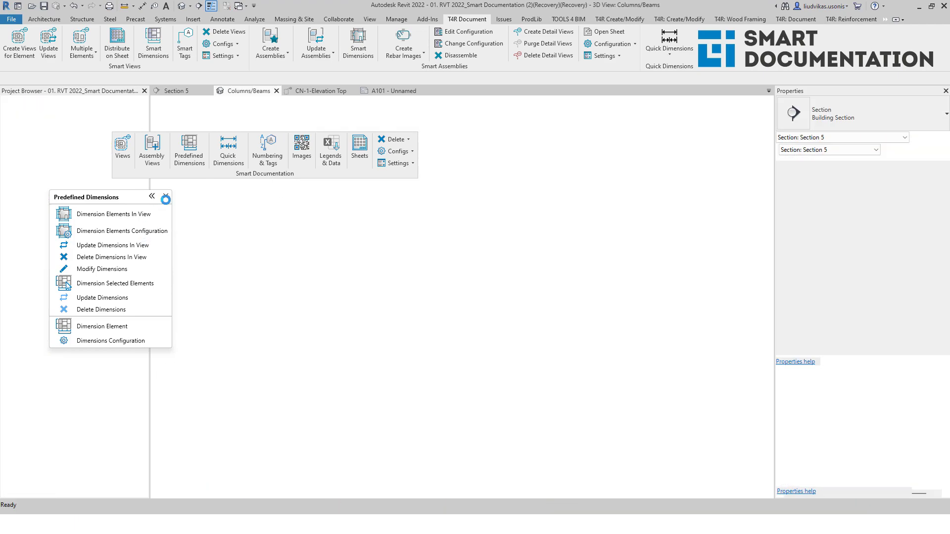
left_click(166, 197)
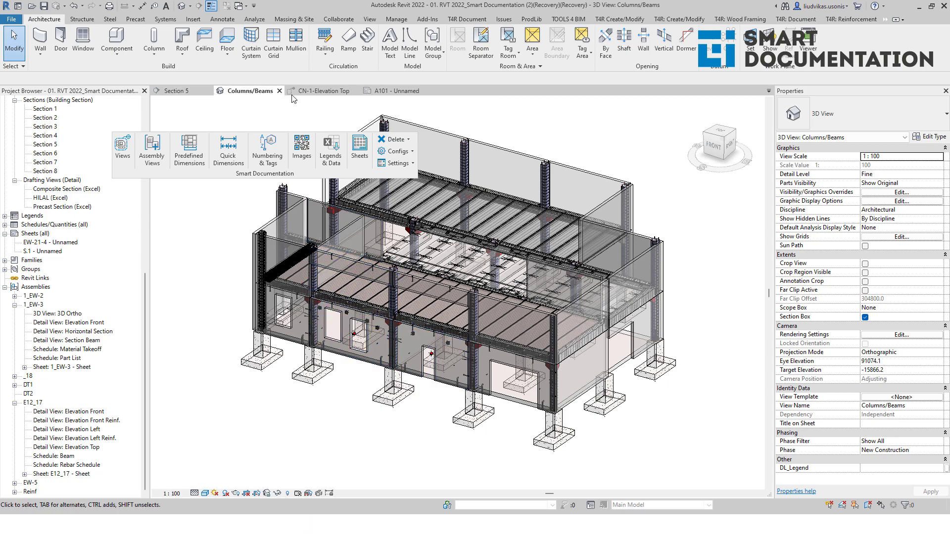
left_click(177, 92)
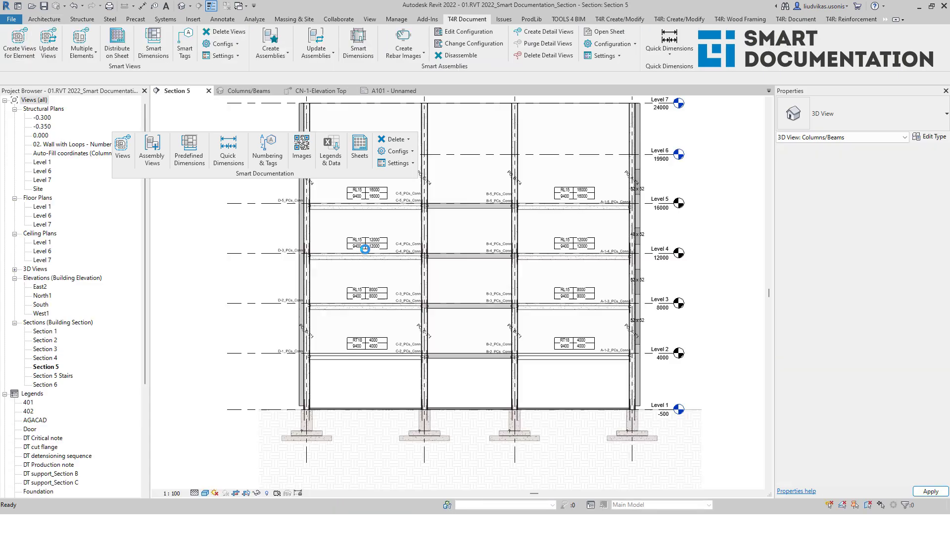
Start importing data from Excel and load the Excel2R workbook from the Smart Doc folder.
left_click(329, 159)
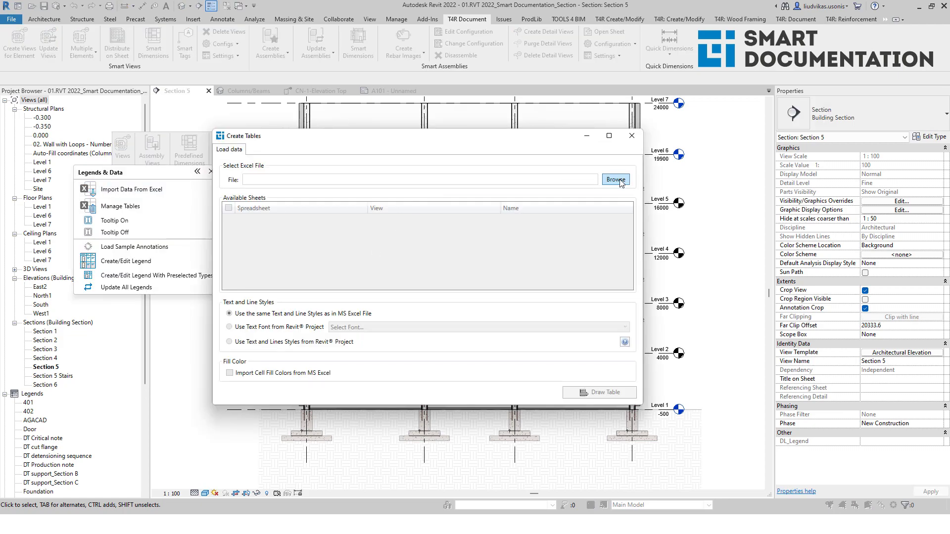
left_click(616, 179)
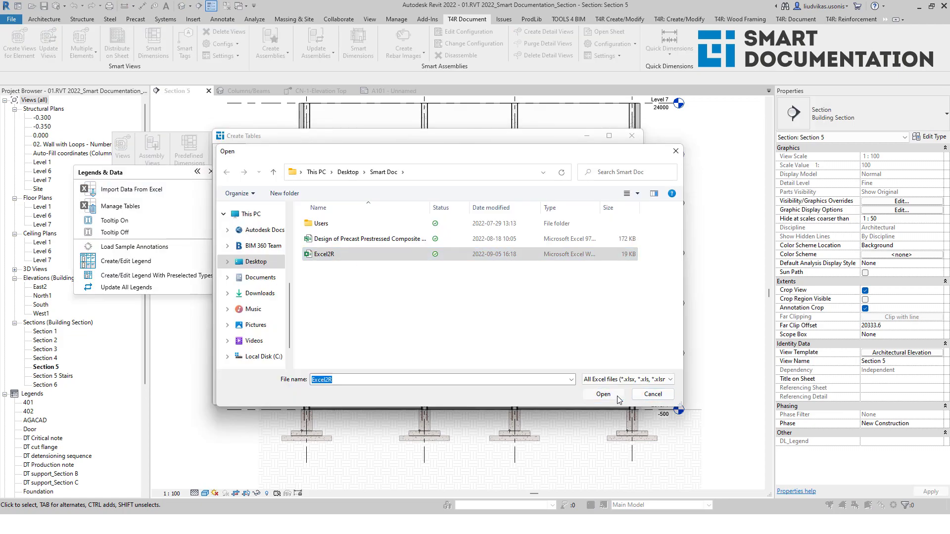
left_click(658, 452)
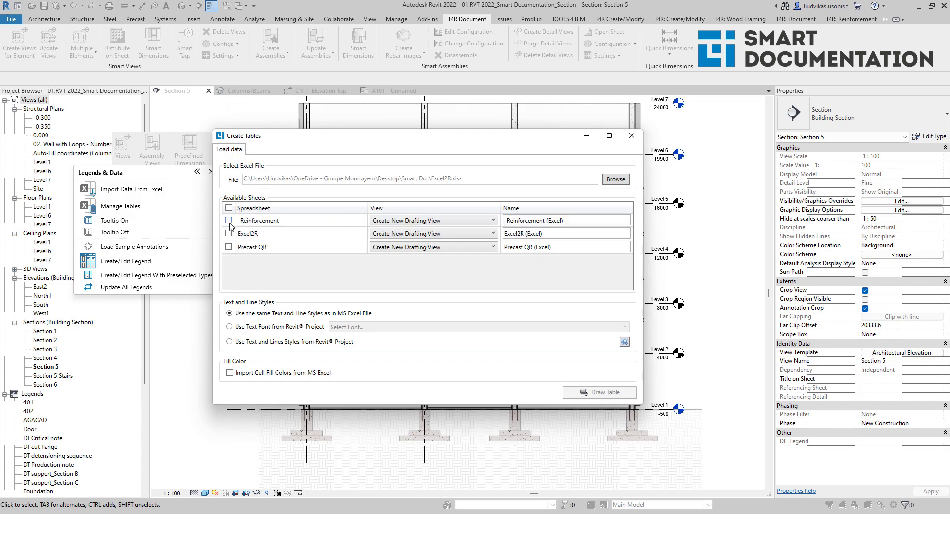
Draw tables from the _Reinforcement, Excel2R and Precast QR sheets, each in a new drafting view, and close the import.
left_click(229, 220)
left_click(229, 234)
left_click(229, 247)
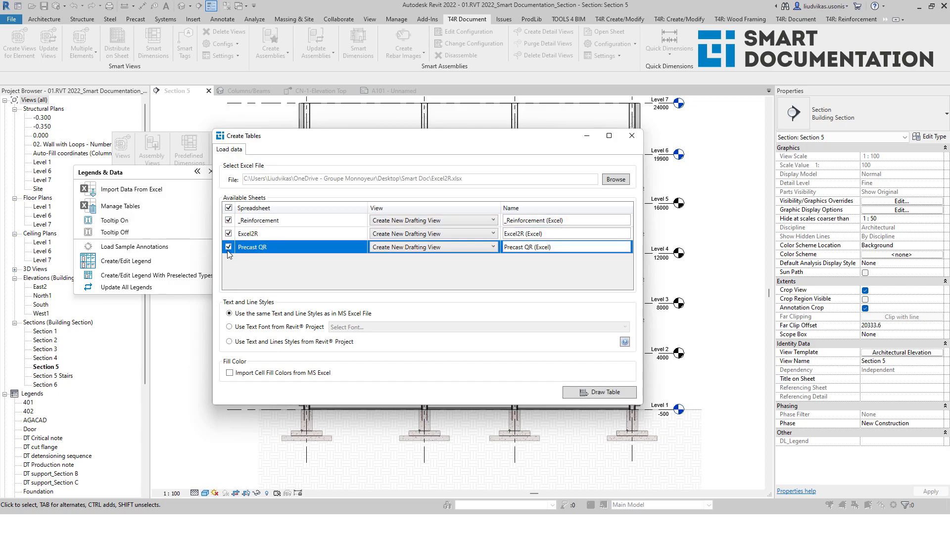
left_click(604, 394)
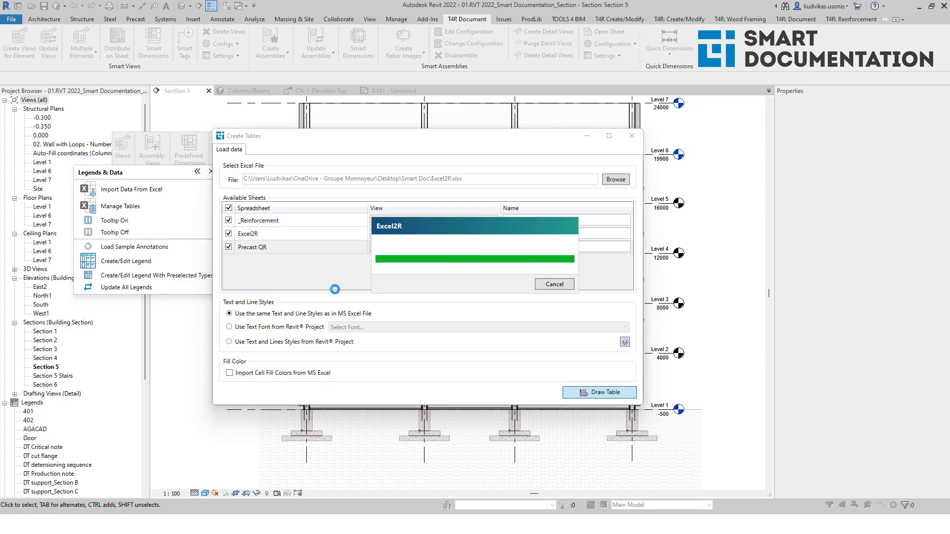
left_click(238, 287)
left_click(631, 138)
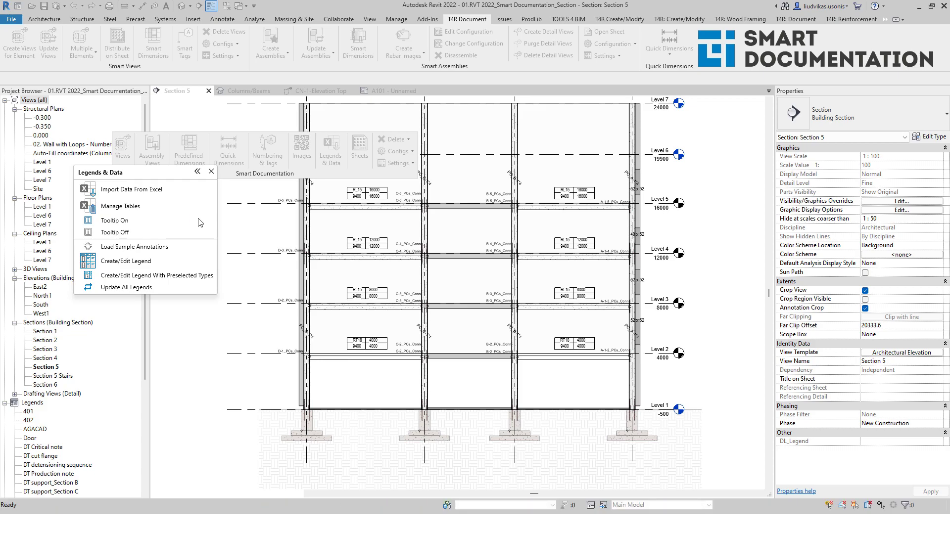
Review the imported wall element table in Precast QR (Excel) and the structural connection table in Excel2R (Excel).
left_click(14, 394)
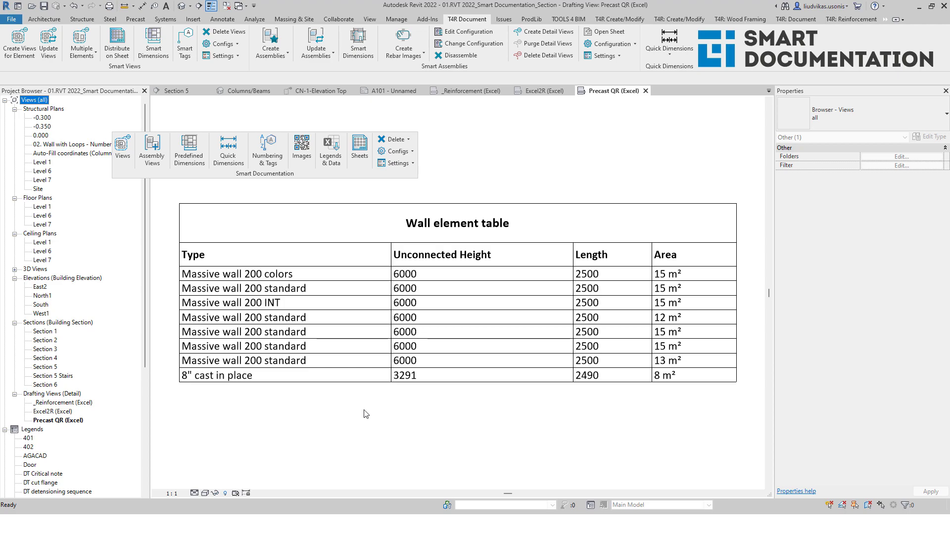
left_click(477, 384)
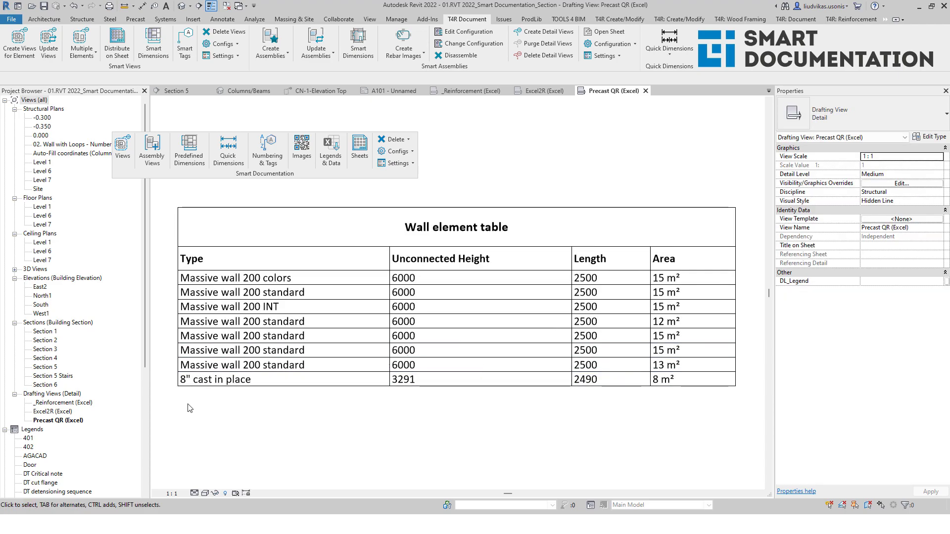
double_click(53, 412)
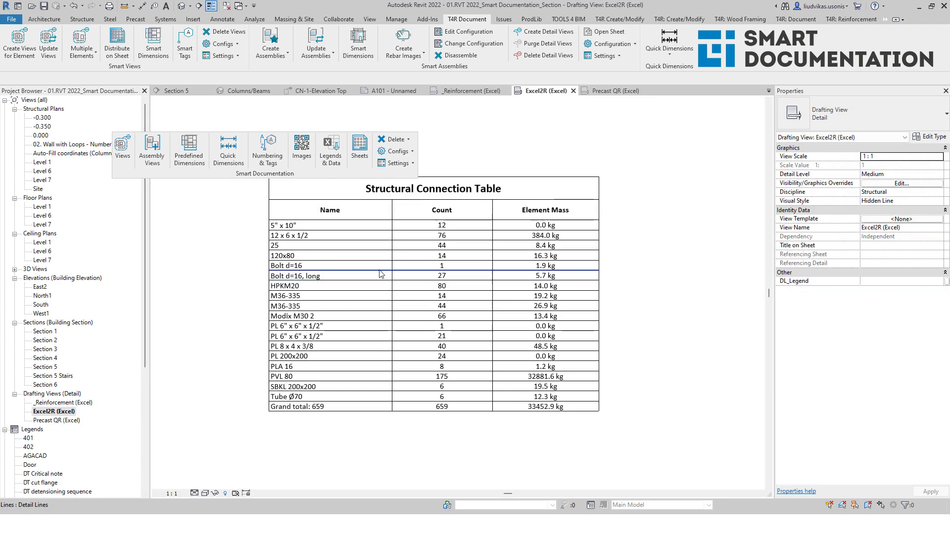
Open the _Reinforcement (Excel) drafting view, examine the rebar table overall and up close, and close the view.
double_click(64, 403)
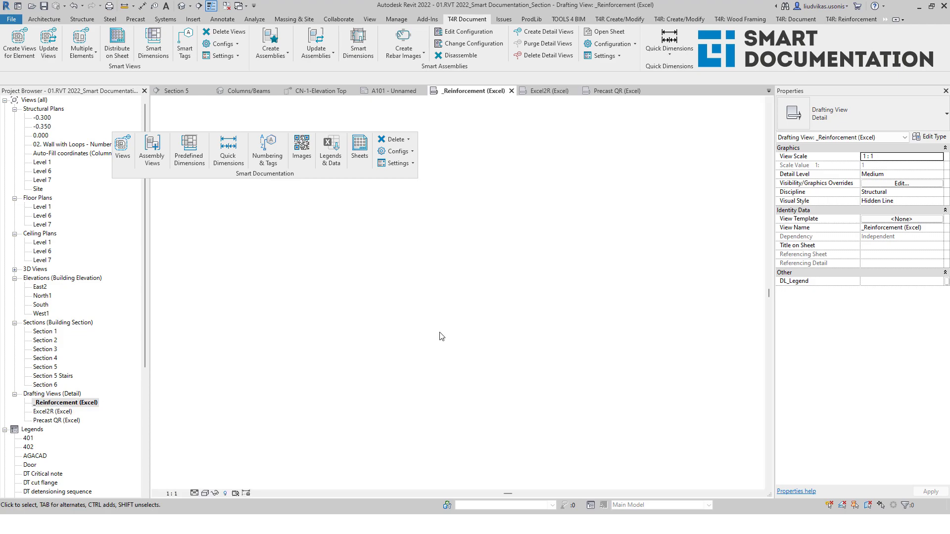
scroll(466, 357, "down", 1)
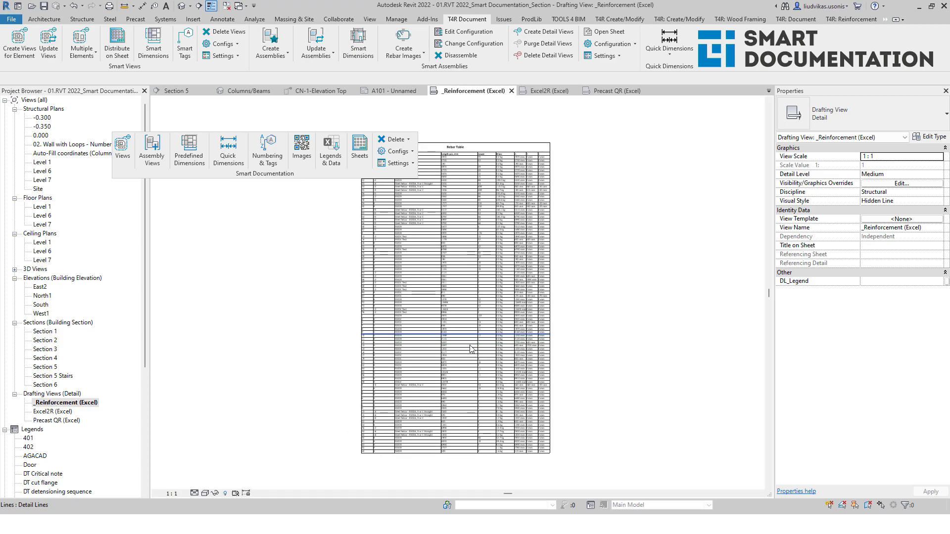
scroll(439, 190, "down", 1)
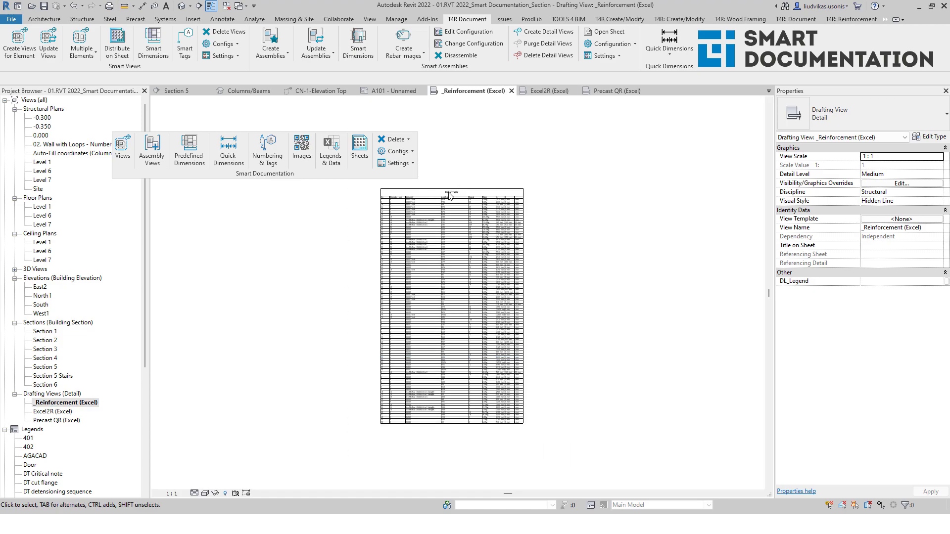
scroll(462, 201, "up", 2)
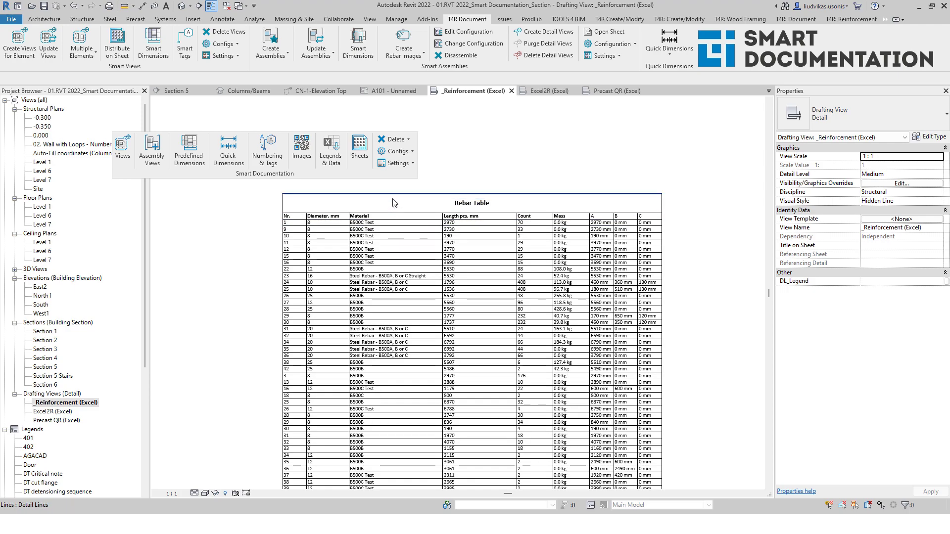
scroll(392, 200, "up", 2)
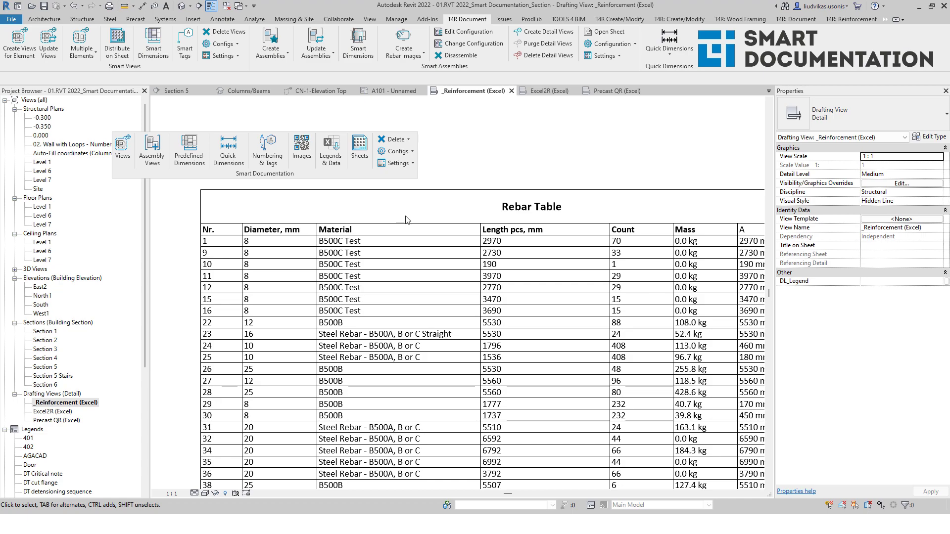
scroll(405, 215, "down", 3)
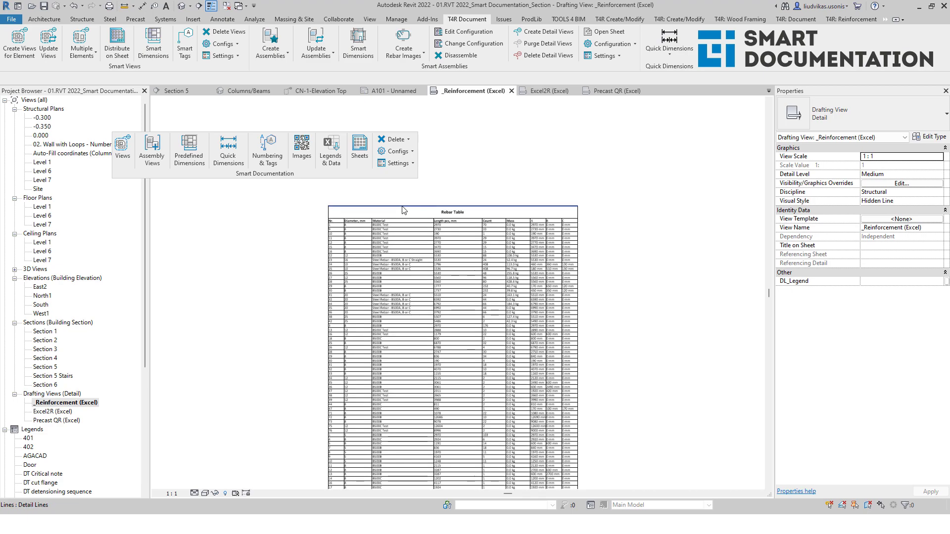
left_click(512, 91)
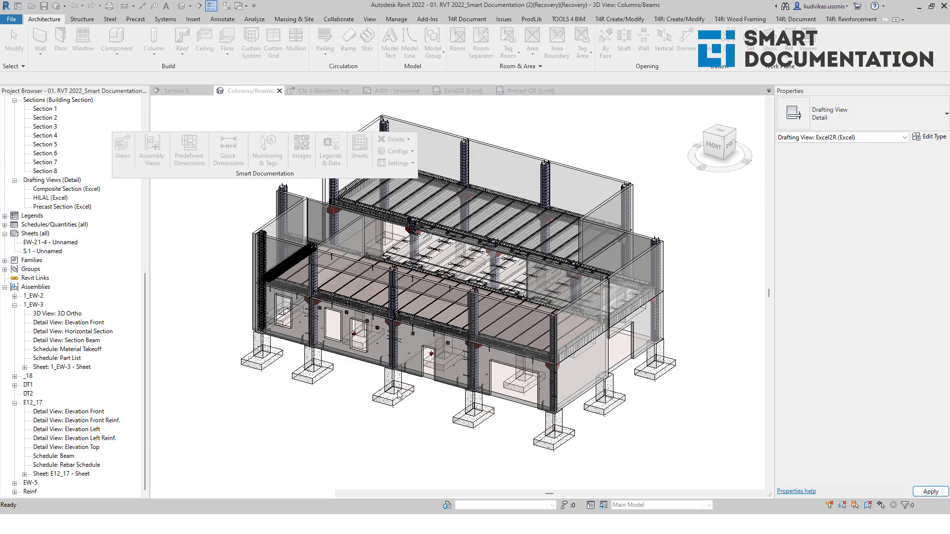
Start the QR/Barcode Generator in the Columns/Beams 3D view for the Walls category.
scroll(409, 379, "up", 2)
left_click(309, 166)
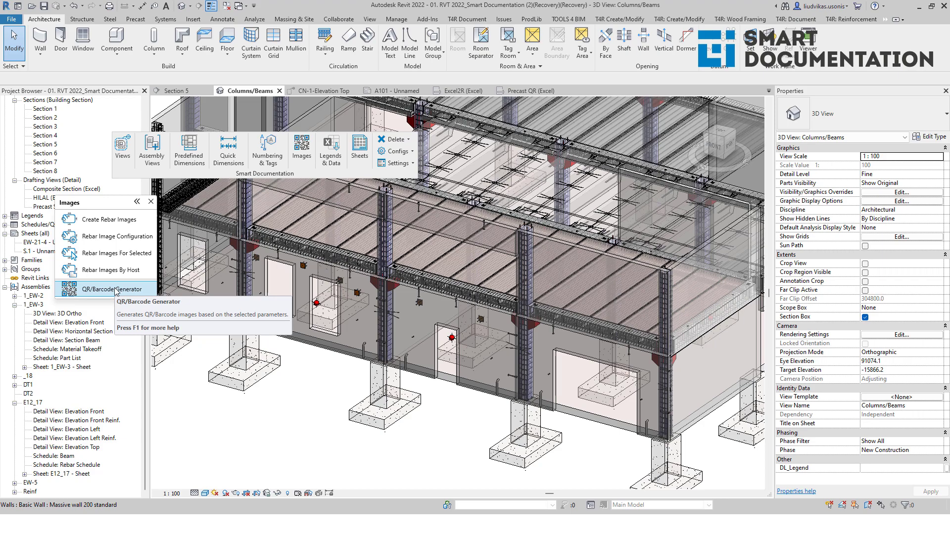
left_click(112, 289)
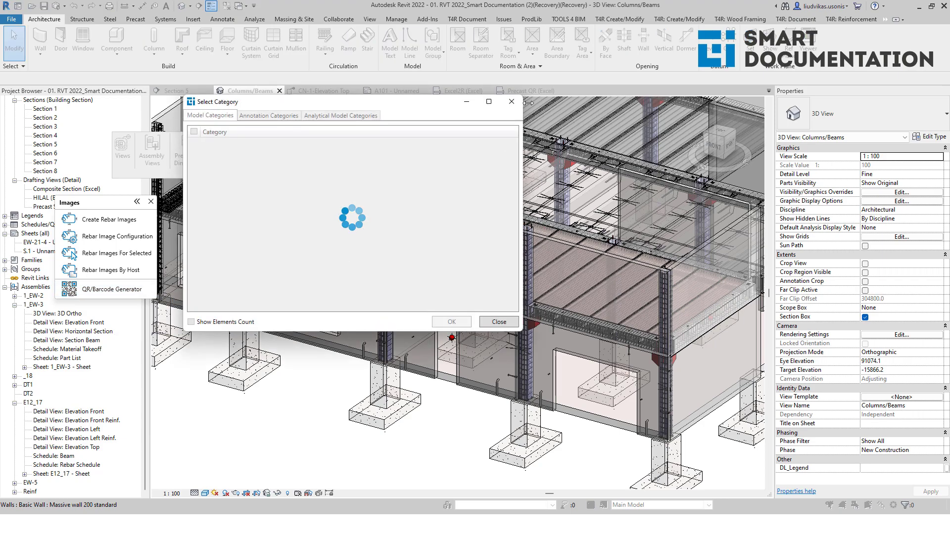
scroll(276, 224, "down", 2)
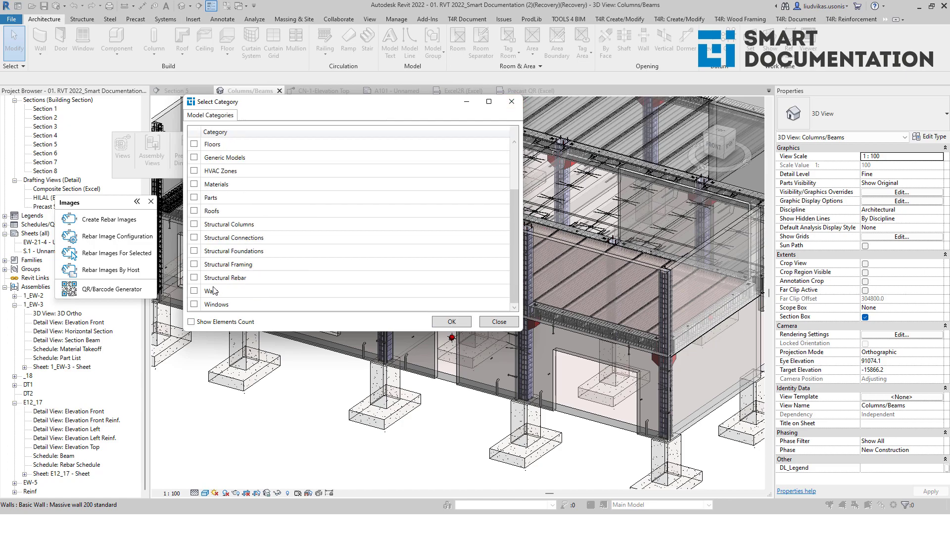
left_click(194, 291)
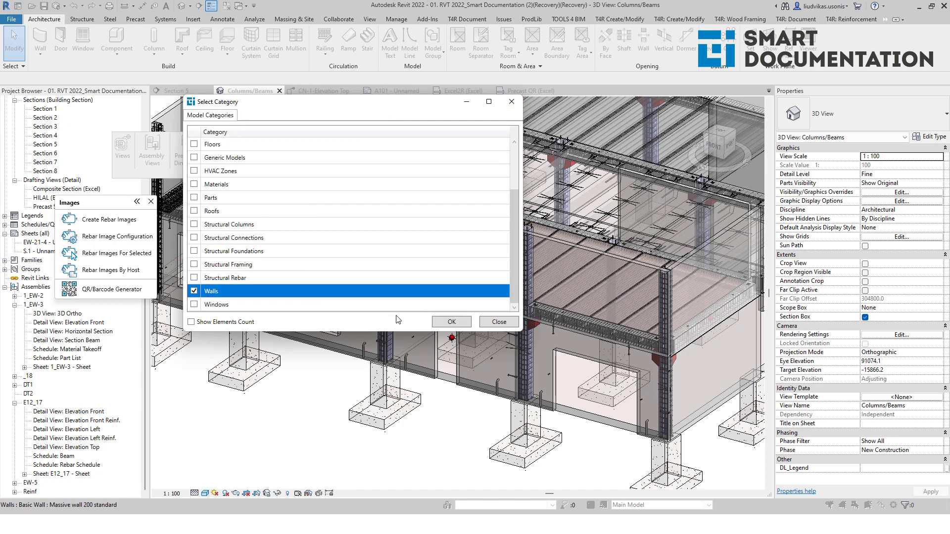
scroll(363, 225, "up", 3)
scroll(361, 213, "down", 3)
scroll(363, 213, "up", 3)
scroll(364, 214, "down", 3)
left_click(452, 322)
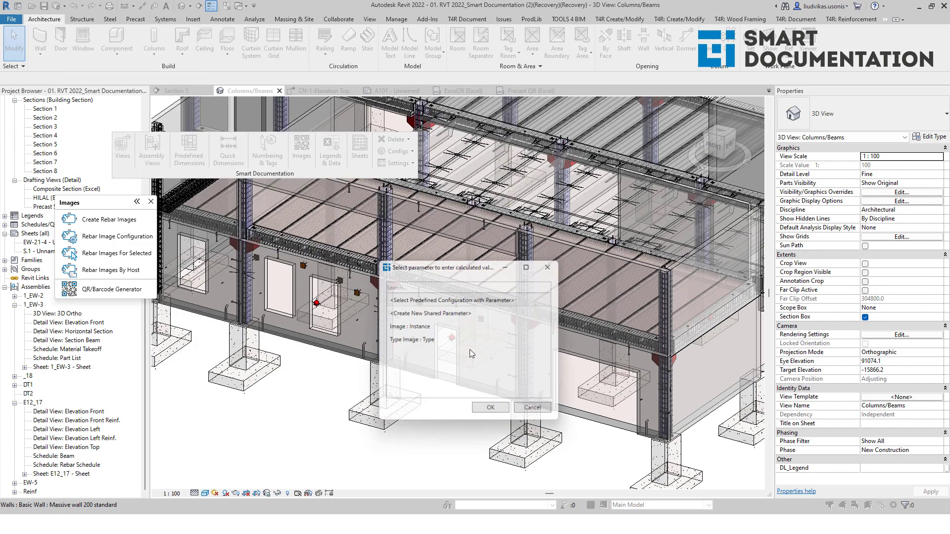
Set Image : Instance as the parameter receiving the codes and look through the wall parameters available for the sort mark.
left_click(459, 326)
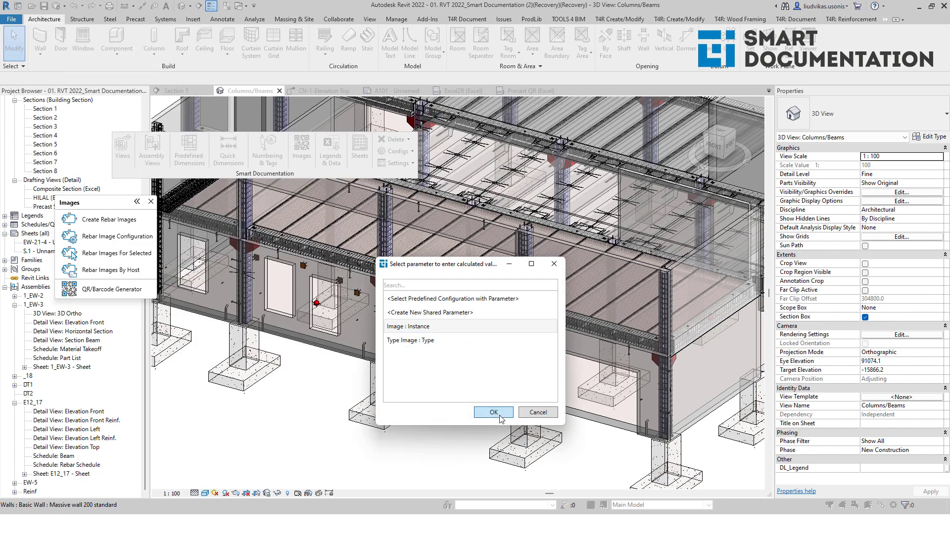
left_click(501, 419)
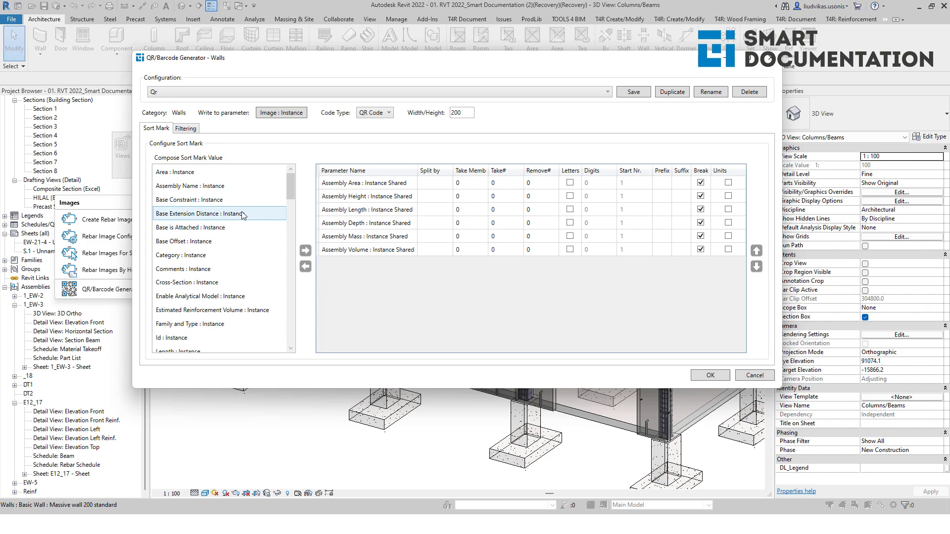
scroll(241, 213, "down", 6)
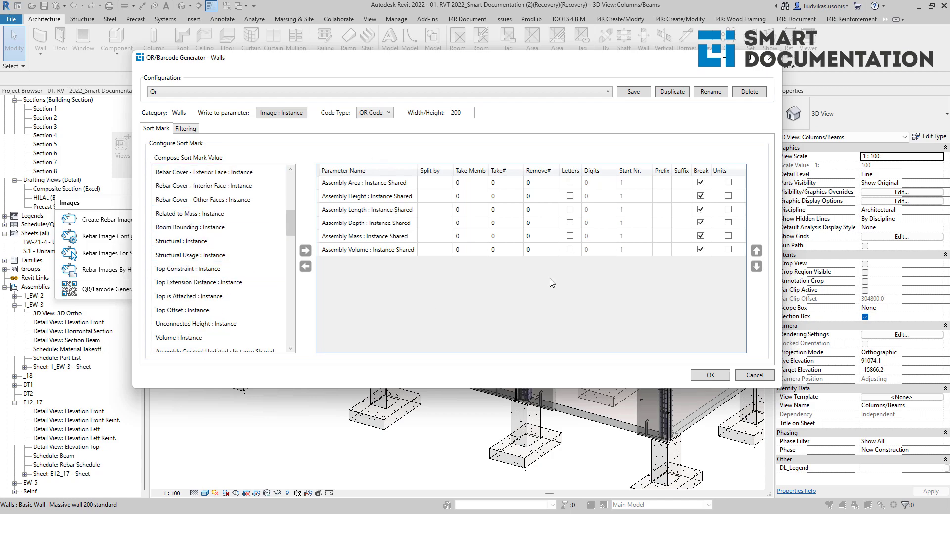
scroll(235, 224, "up", 5)
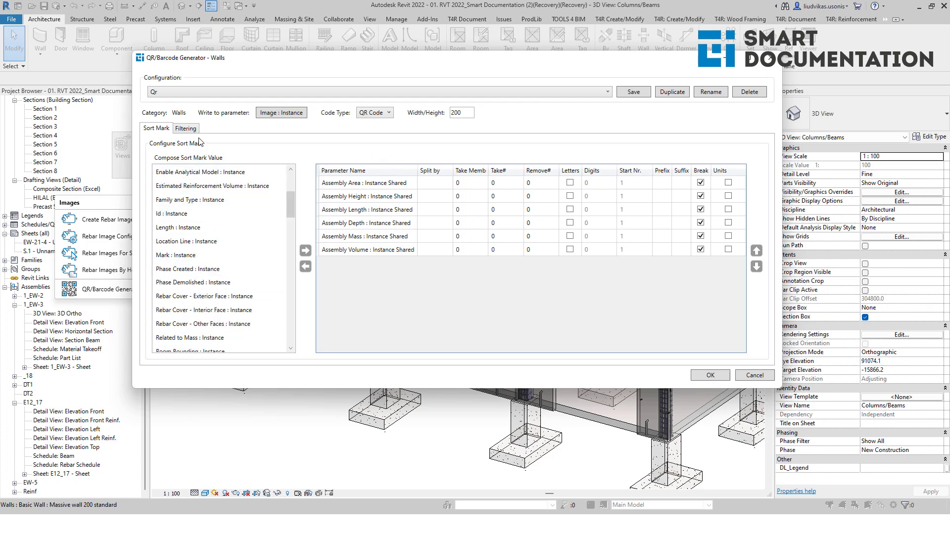
Check the wall filter by unconnected height, generate the wall QR codes, and close the result message and the Images palette.
left_click(186, 128)
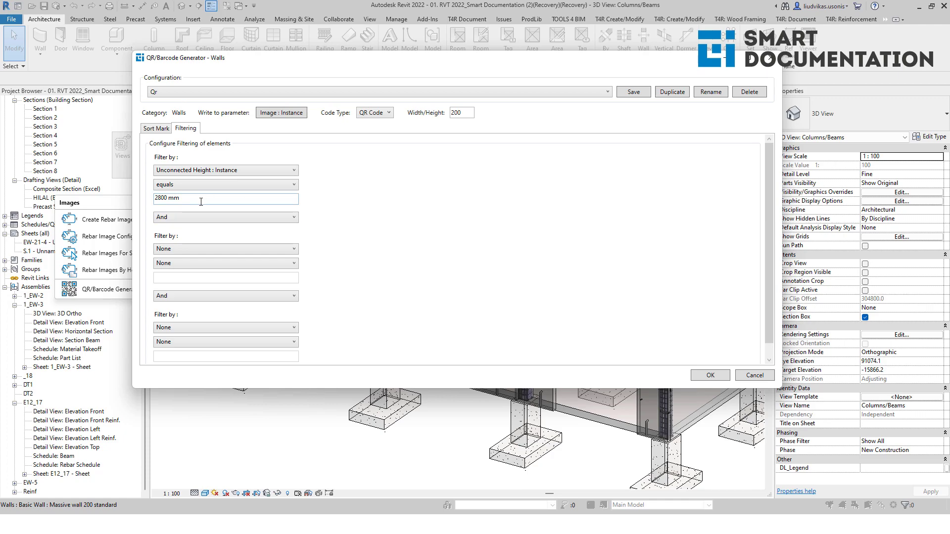
left_click(710, 375)
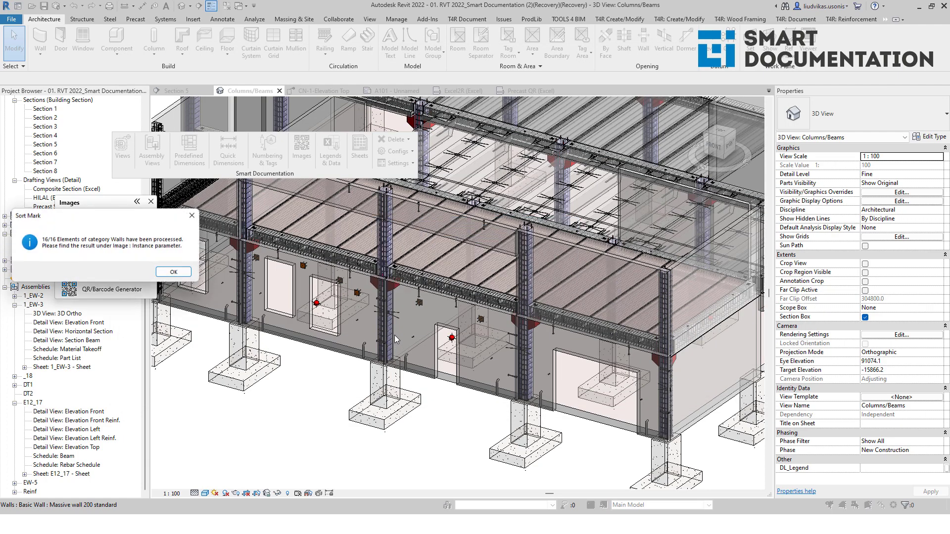
left_click(165, 272)
left_click(154, 205)
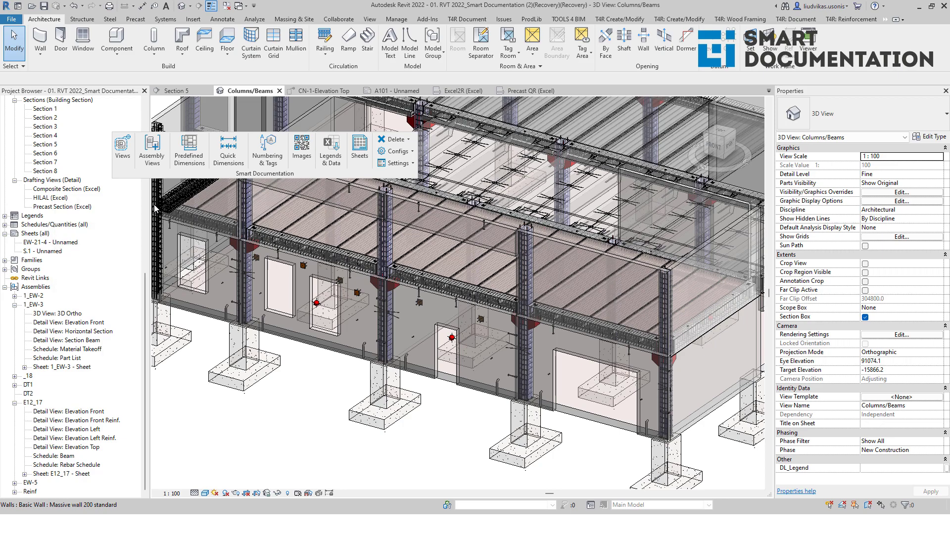
Open the sheet of assembly 1_EW-3 and expand the project's schedules to find the wall schedules.
left_click(74, 369)
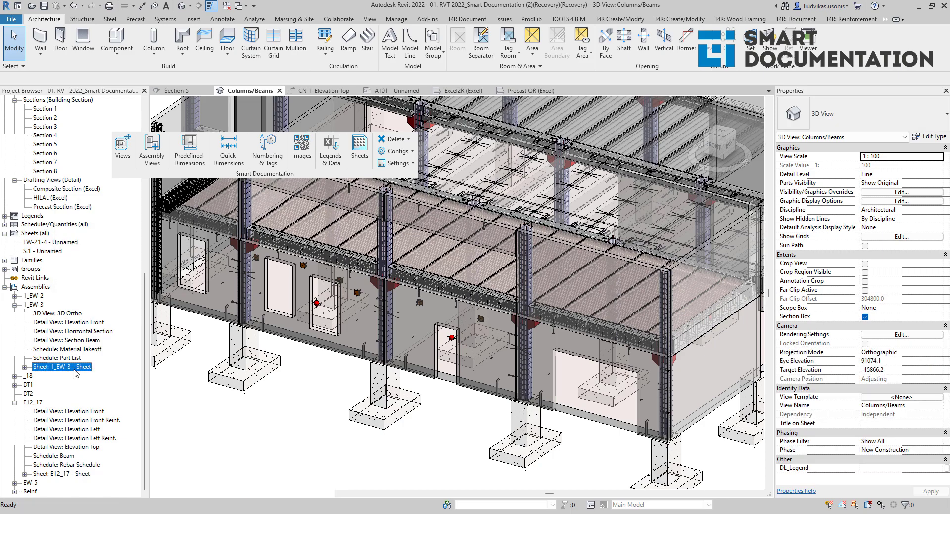
double_click(75, 370)
scroll(84, 271, "up", 3)
scroll(84, 277, "up", 5)
scroll(85, 343, "up", 3)
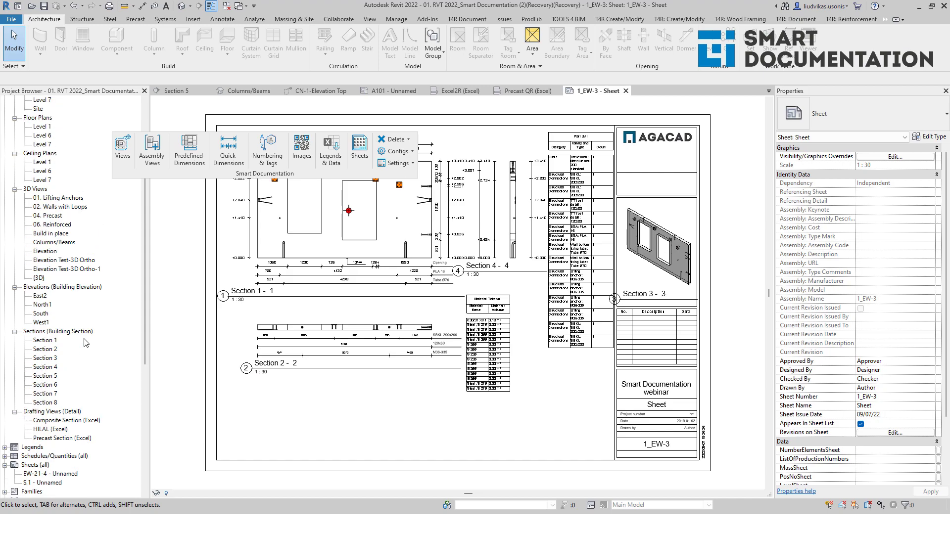
scroll(77, 310, "down", 4)
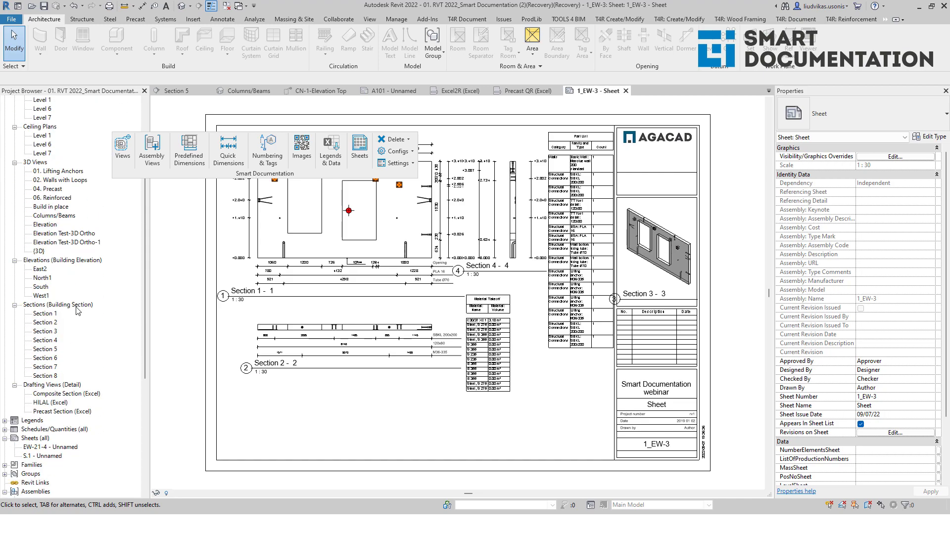
scroll(58, 362, "down", 1)
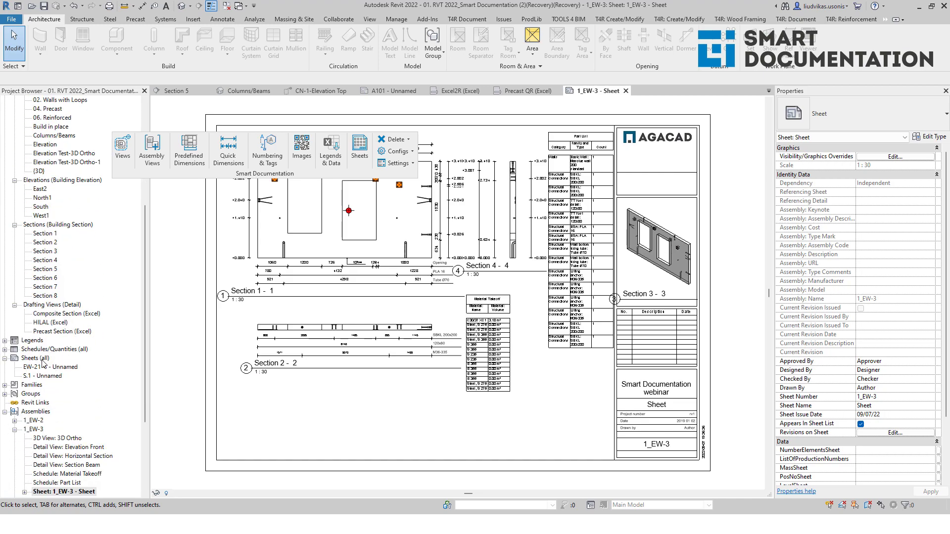
left_click(5, 350)
scroll(120, 365, "down", 5)
scroll(67, 362, "down", 2)
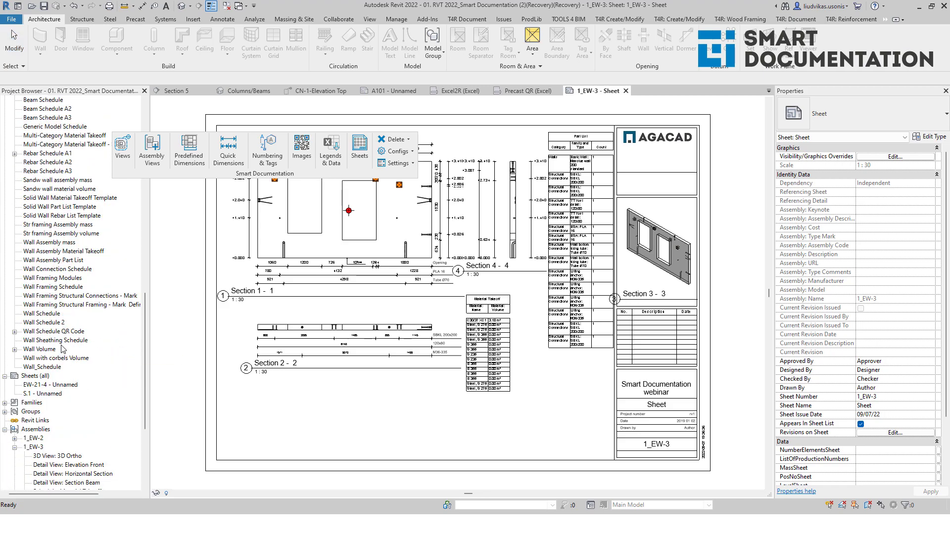
Try placing the Wall Schedule QR Code schedule on the 1_EW-3 sheet beside its border, and delete it again.
left_click_drag(64, 331, 345, 369)
scroll(345, 368, "down", 1)
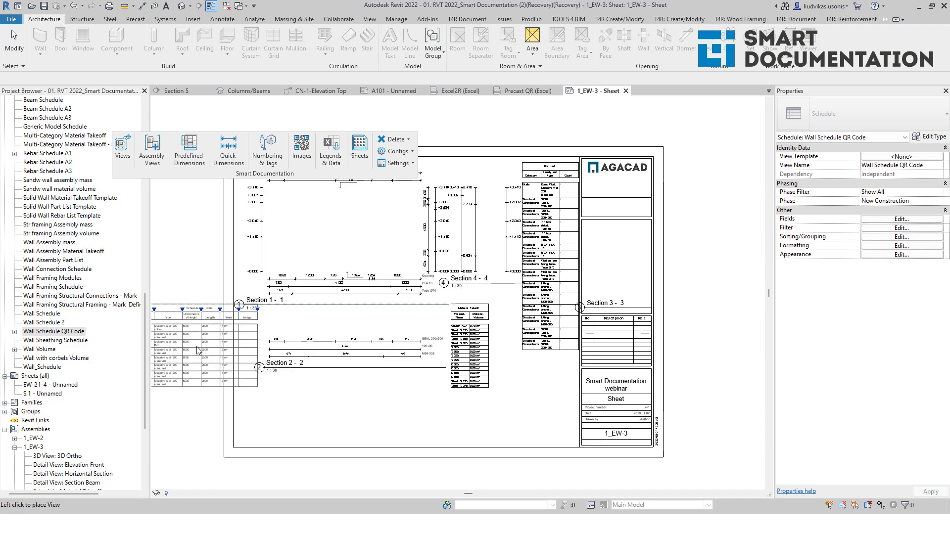
left_click(186, 345)
left_click(186, 345)
middle_click_drag(185, 345, 332, 313)
key("Delete")
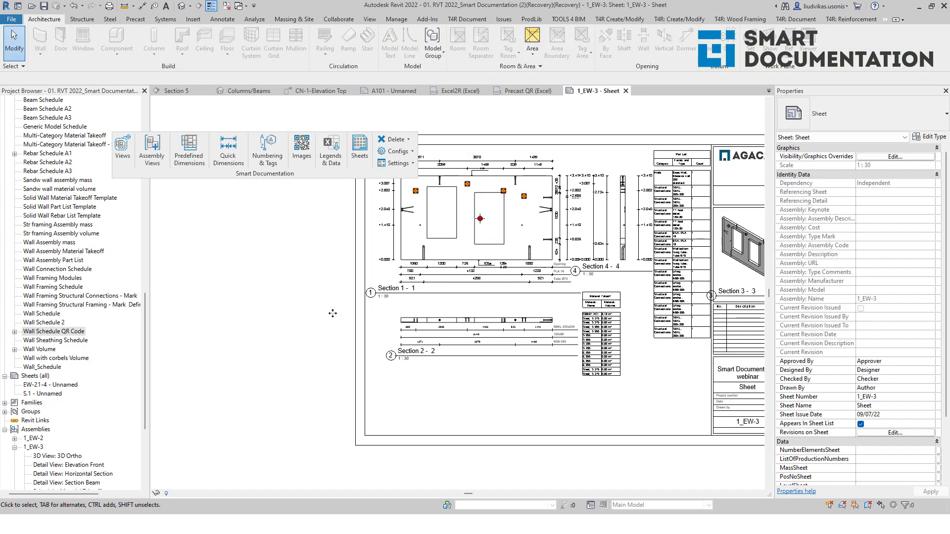
Try placing Wall_Schedule beside the border of the 1_EW-3 sheet, and undo the placement.
left_click(52, 370)
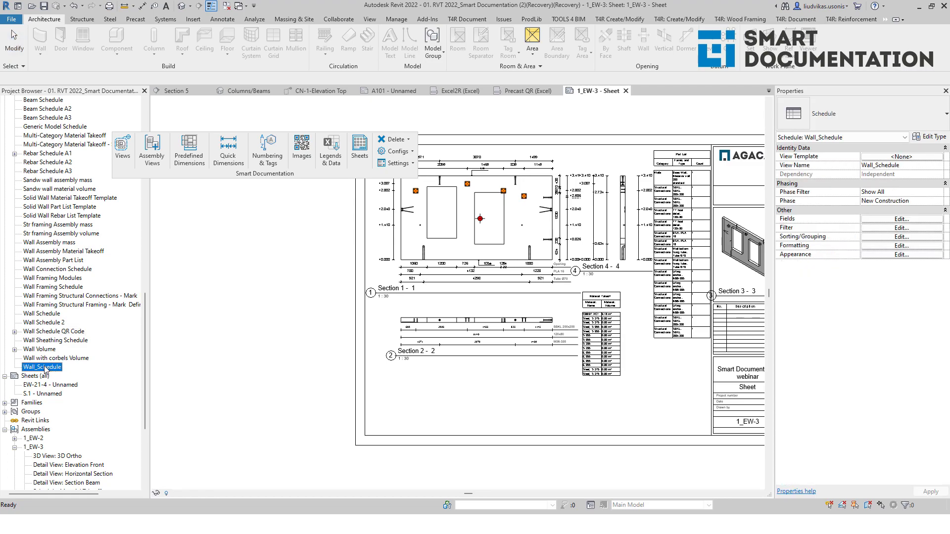
left_click_drag(43, 370, 248, 354)
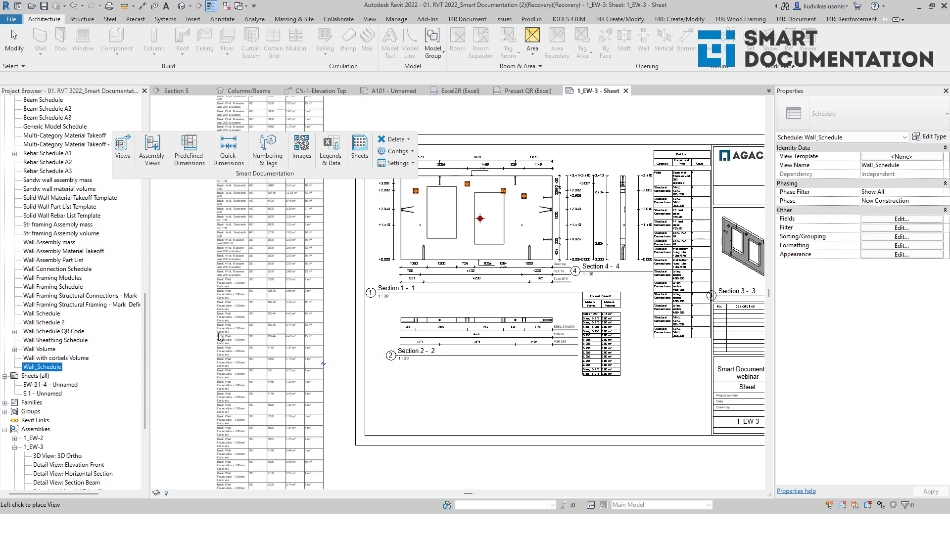
left_click(317, 334)
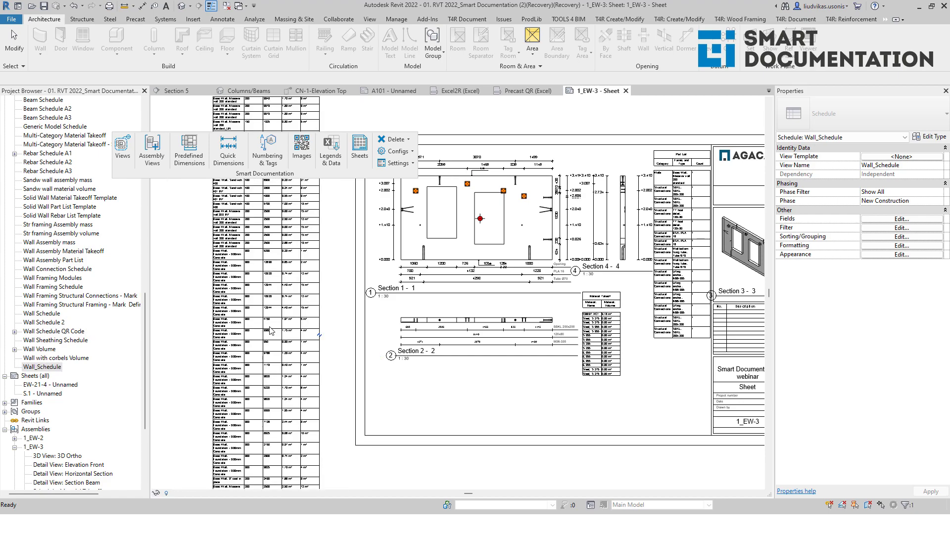
middle_click_drag(338, 342, 384, 485)
key("ctrl+z")
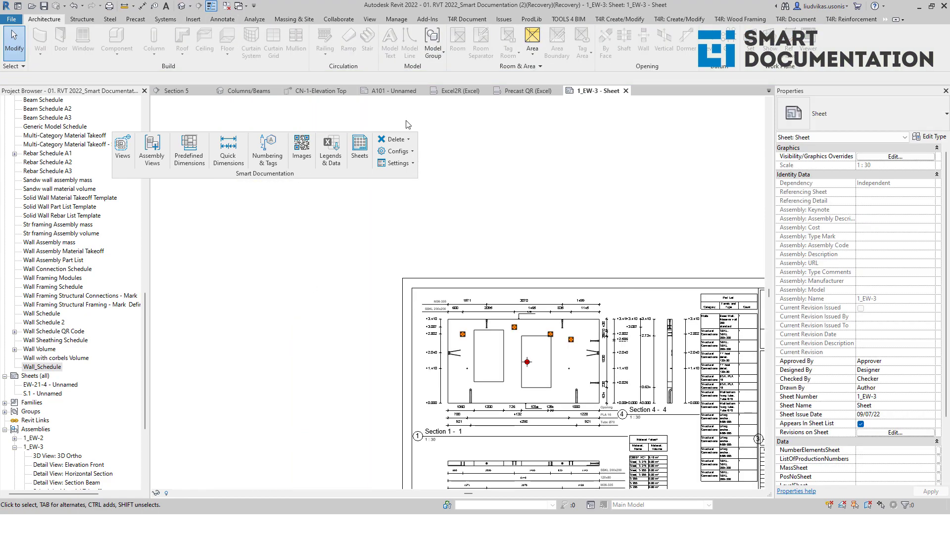
Return to the Columns/Beams 3D view and select the individual wall with the door opening inside assembly 1_EW-2.
left_click(248, 92)
left_click(470, 356)
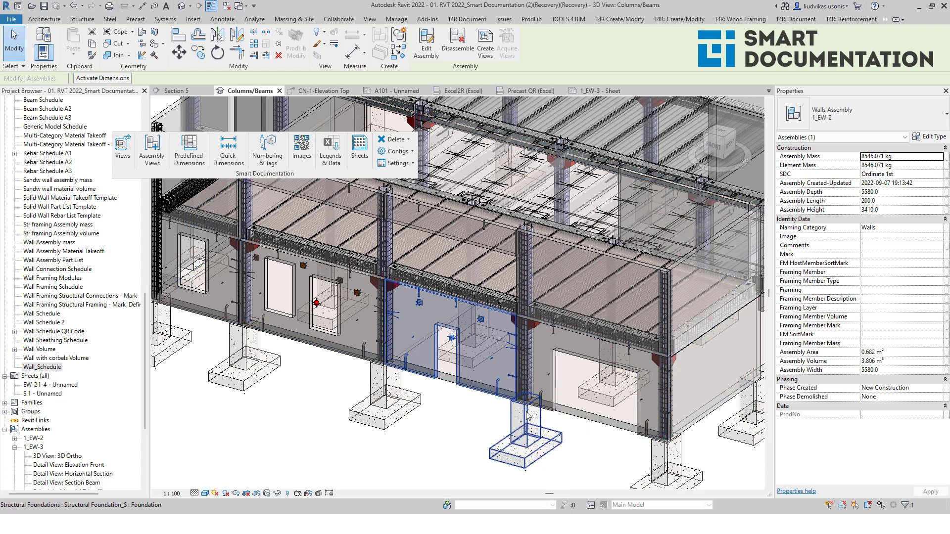
left_click(551, 394)
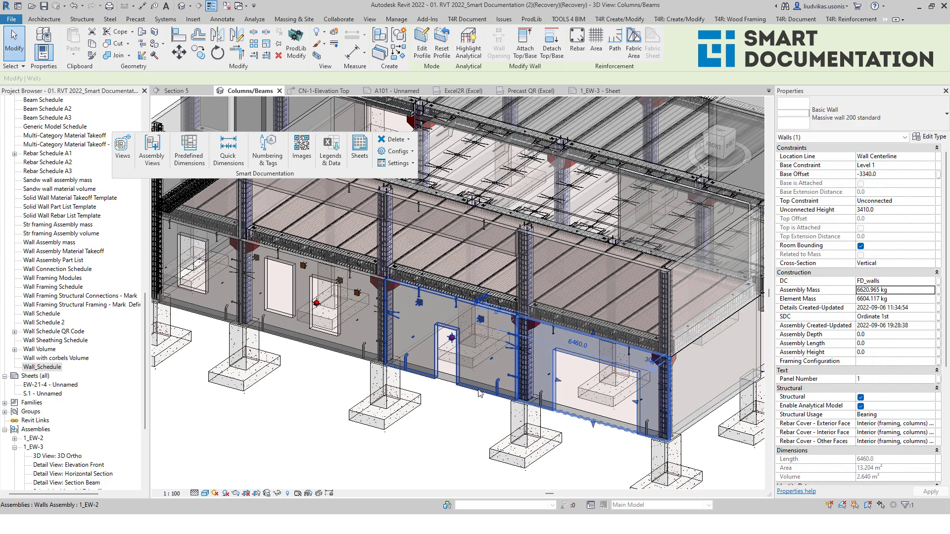
left_click(479, 394)
left_click(479, 393)
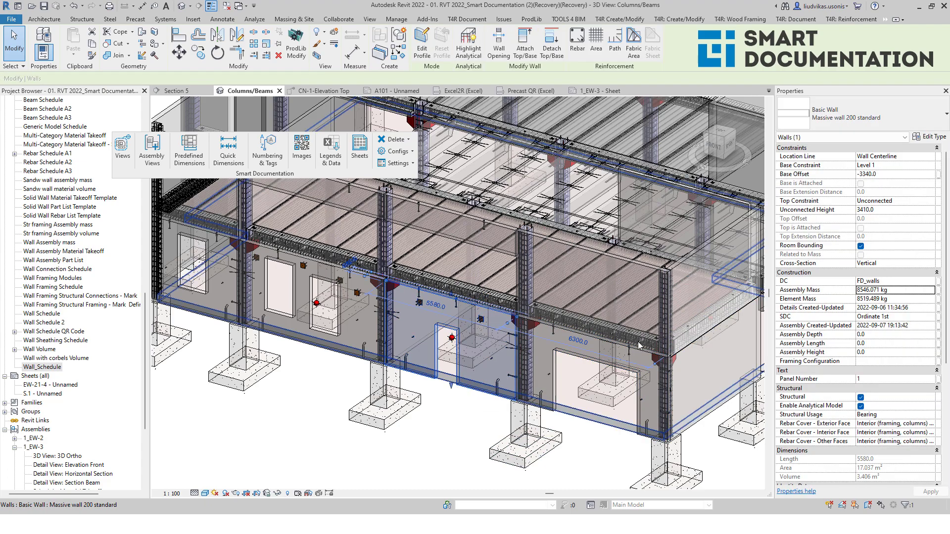
Look through the generated QR codes and assign the QR image numbered (2) to the wall's Image parameter.
scroll(913, 319, "down", 5)
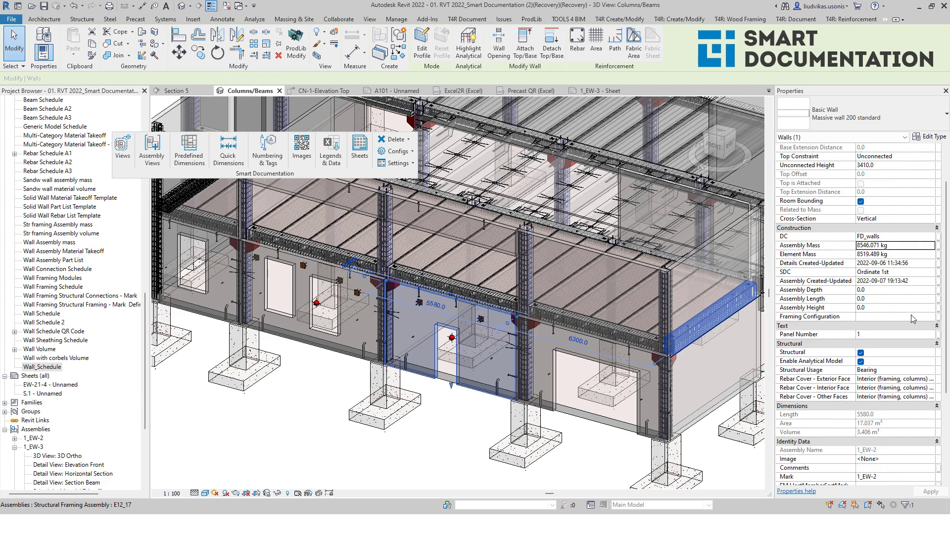
left_click(914, 365)
left_click(932, 360)
scroll(218, 275, "down", 2)
left_click(188, 189)
left_click(133, 242)
left_click(134, 280)
left_click_drag(133, 279, 205, 237)
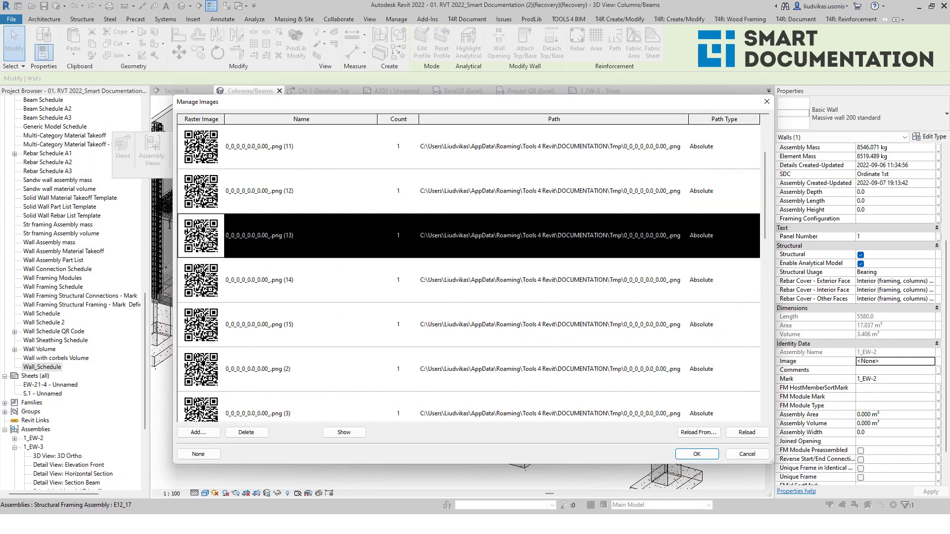
left_click(209, 284)
left_click(214, 337)
scroll(215, 316, "down", 3)
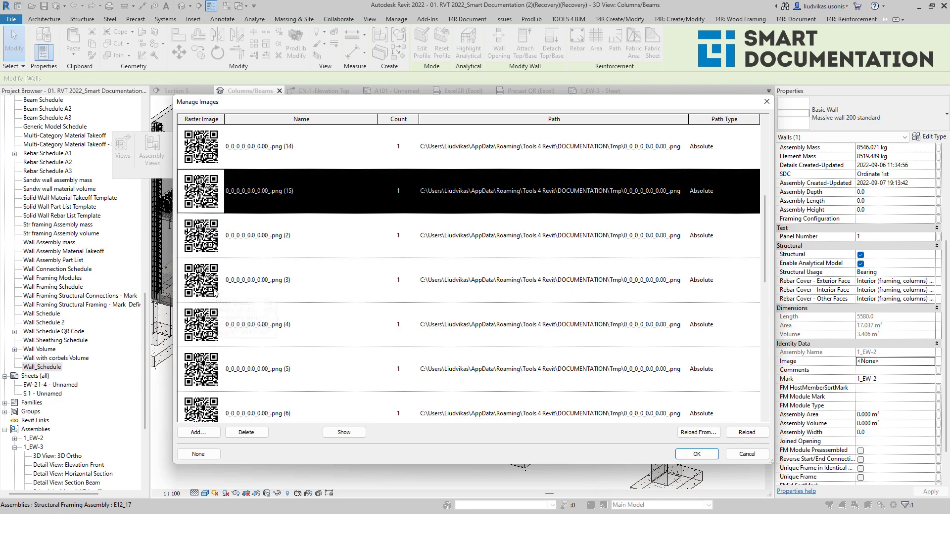
left_click(203, 242)
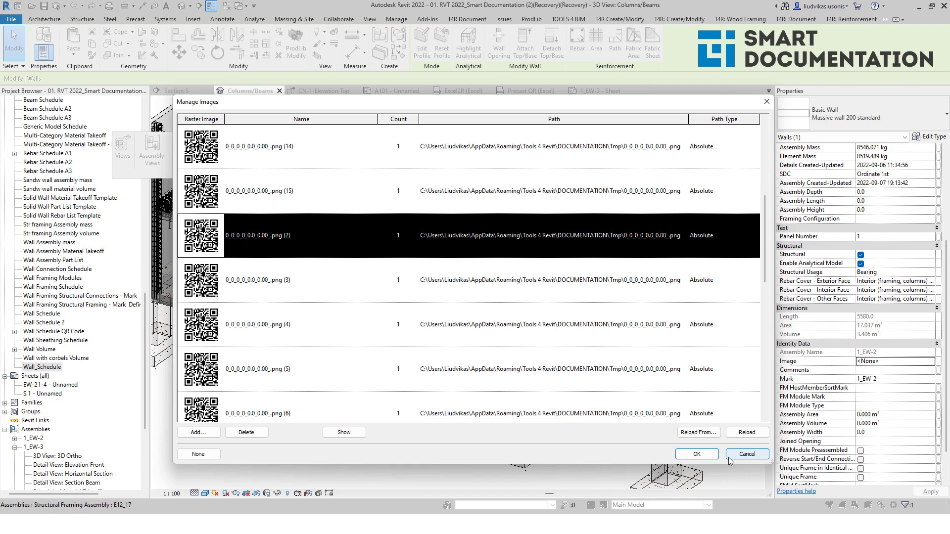
left_click(709, 460)
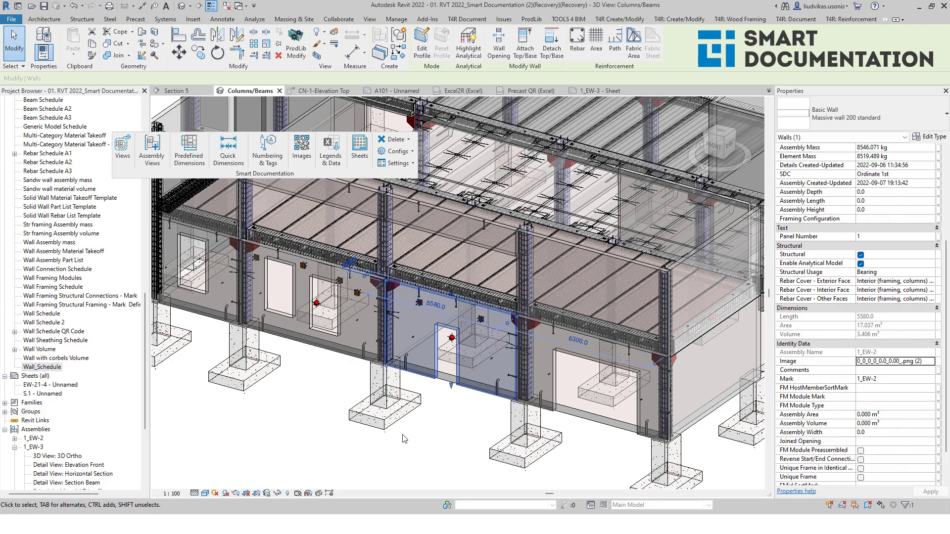
Switch to the Smart Doc. Presentation slide show in PowerPoint and advance to the TAKEWAYS slide.
key("super+Tab")
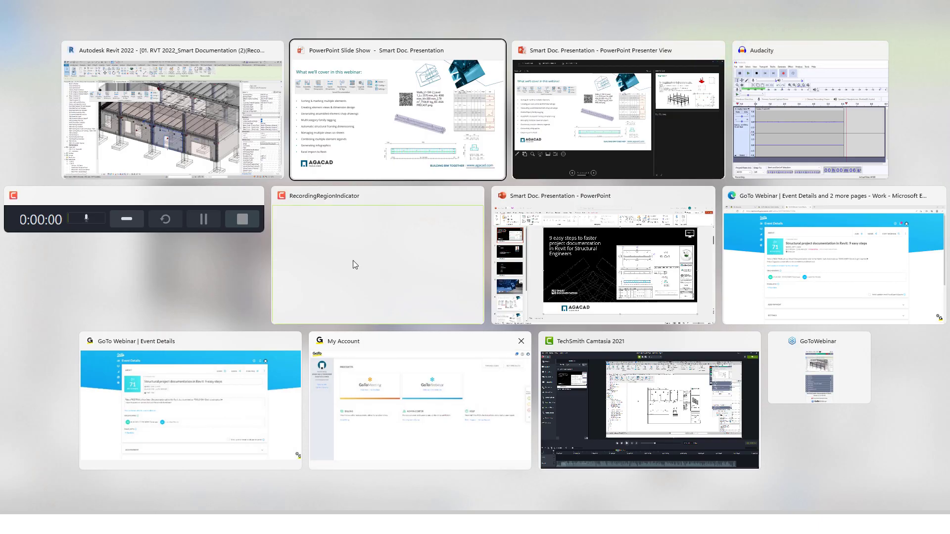
left_click(368, 131)
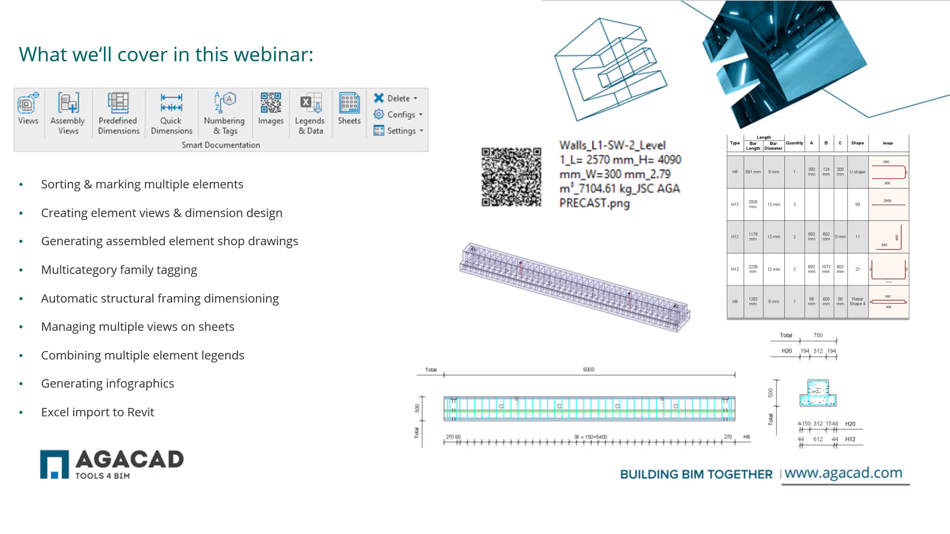
key("Right")
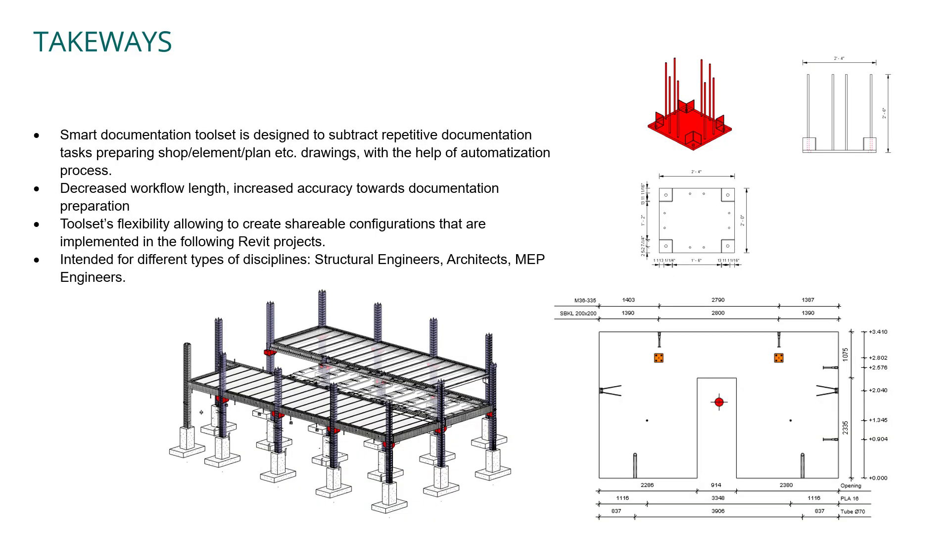